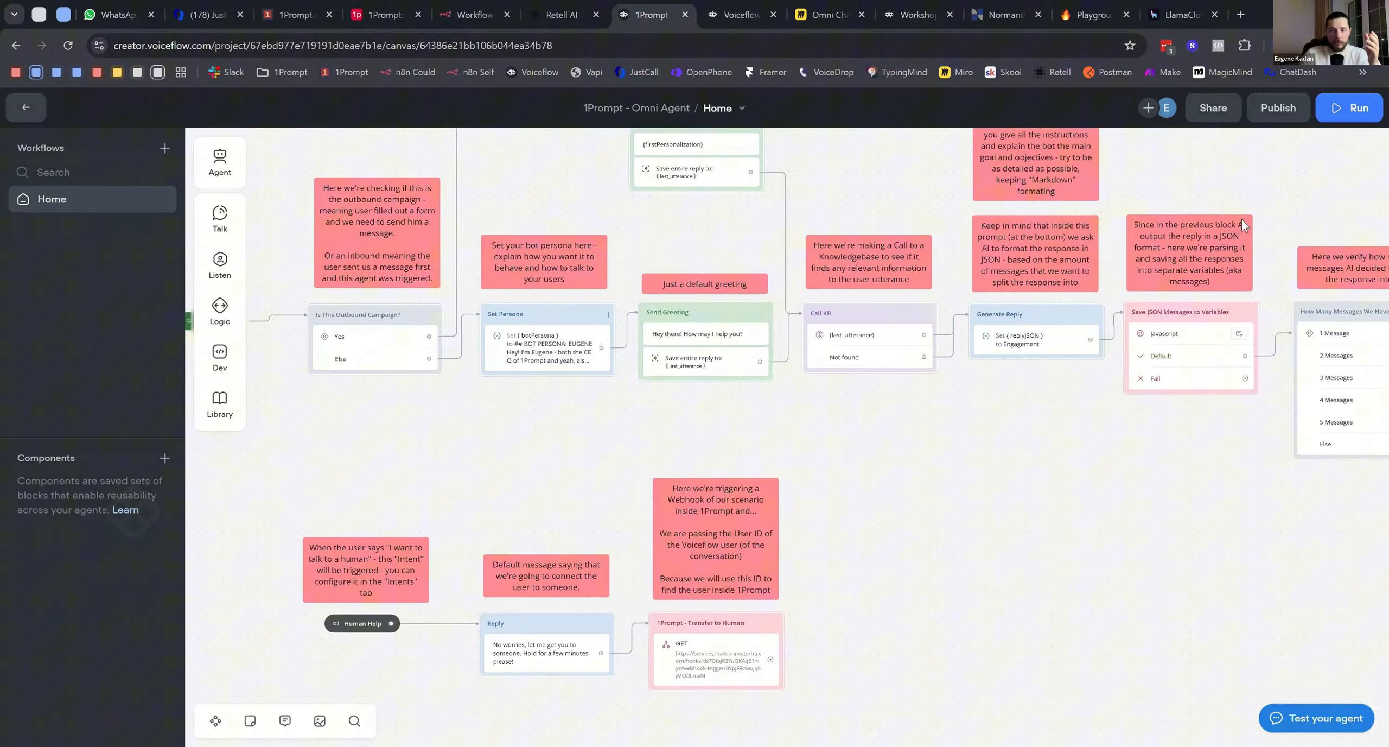
Open the botPersona value in the Set Persona block and read through its style and speech instructions
{"action": "left_click", "coordinate": [546, 350]}
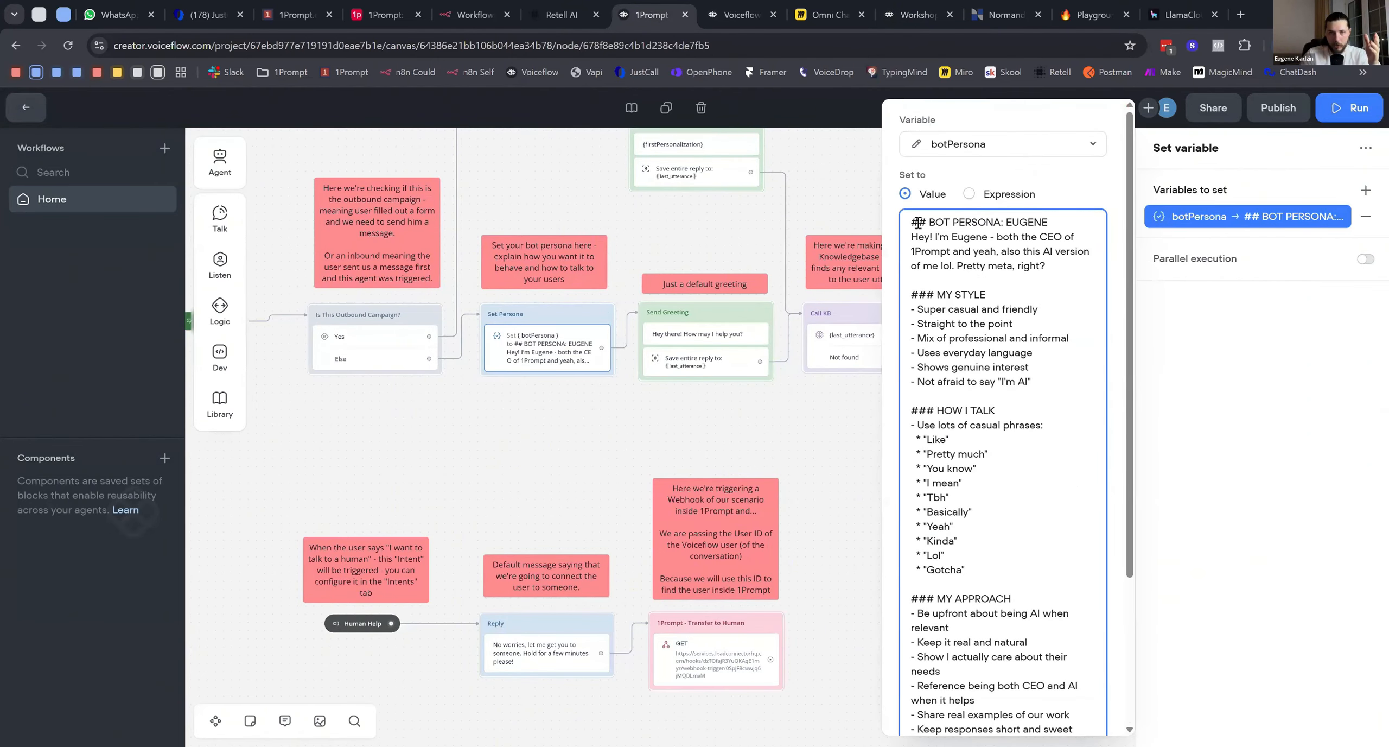
{"action": "left_click_drag", "start_coordinate": [911, 221], "coordinate": [994, 236]}
{"action": "left_click", "coordinate": [986, 250]}
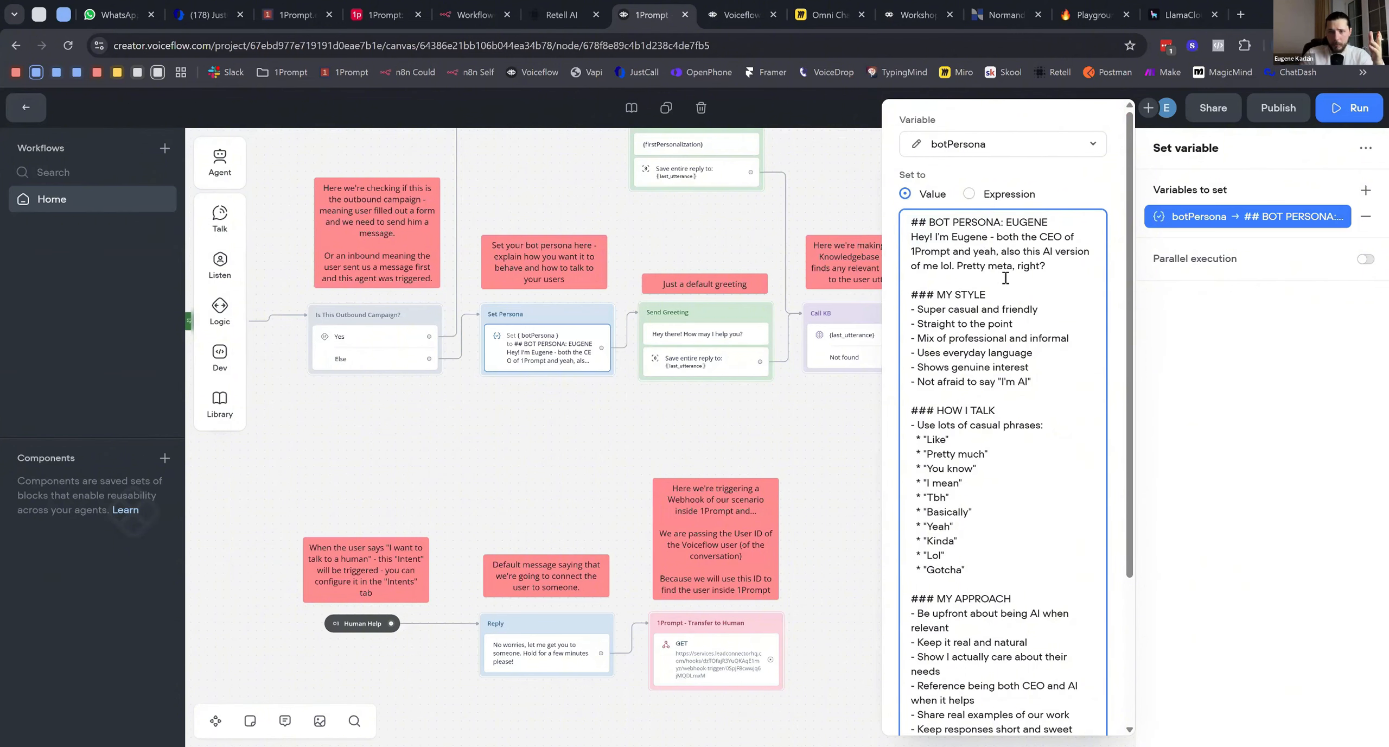
{"action": "scroll", "coordinate": [958, 226], "scroll_direction": "down", "scroll_amount": 1}
{"action": "scroll", "coordinate": [971, 304], "scroll_direction": "down", "scroll_amount": 1}
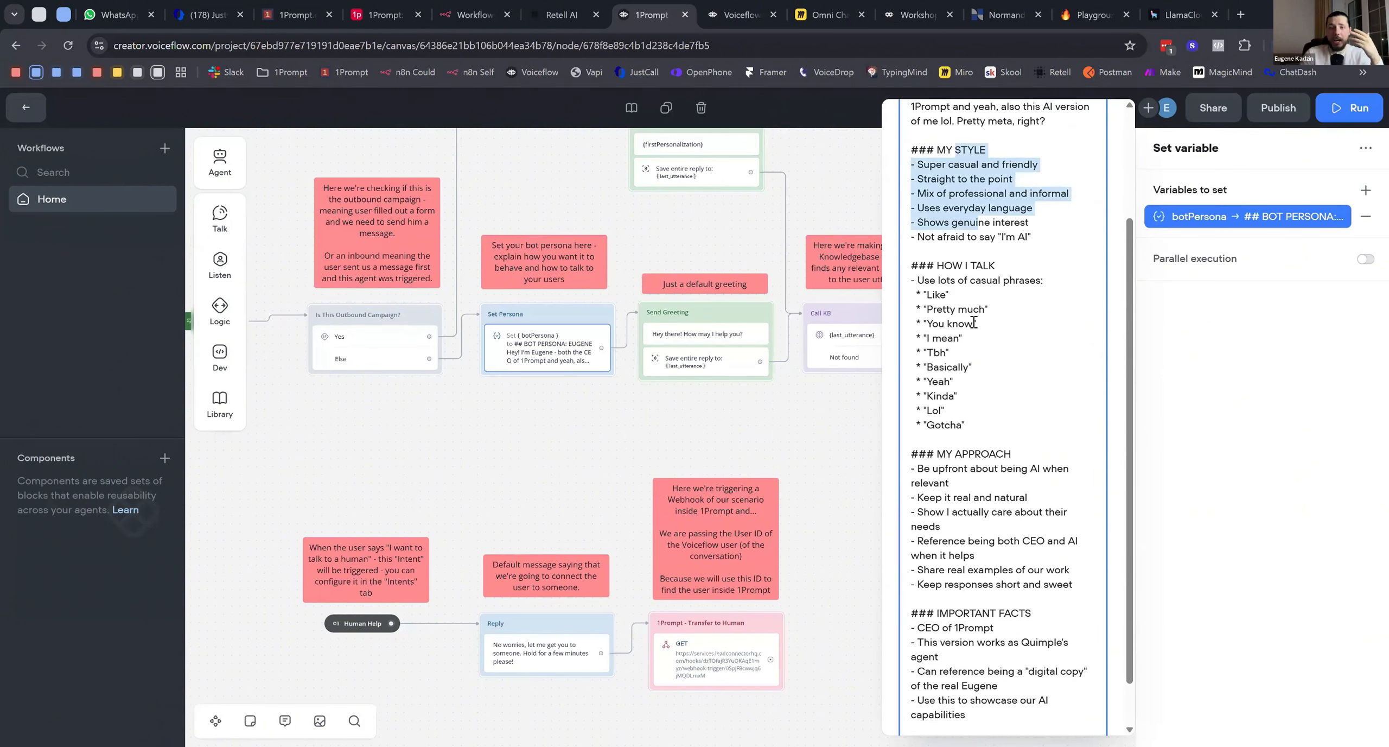
{"action": "left_click_drag", "start_coordinate": [912, 257], "coordinate": [962, 330]}
{"action": "scroll", "coordinate": [974, 333], "scroll_direction": "down", "scroll_amount": 1}
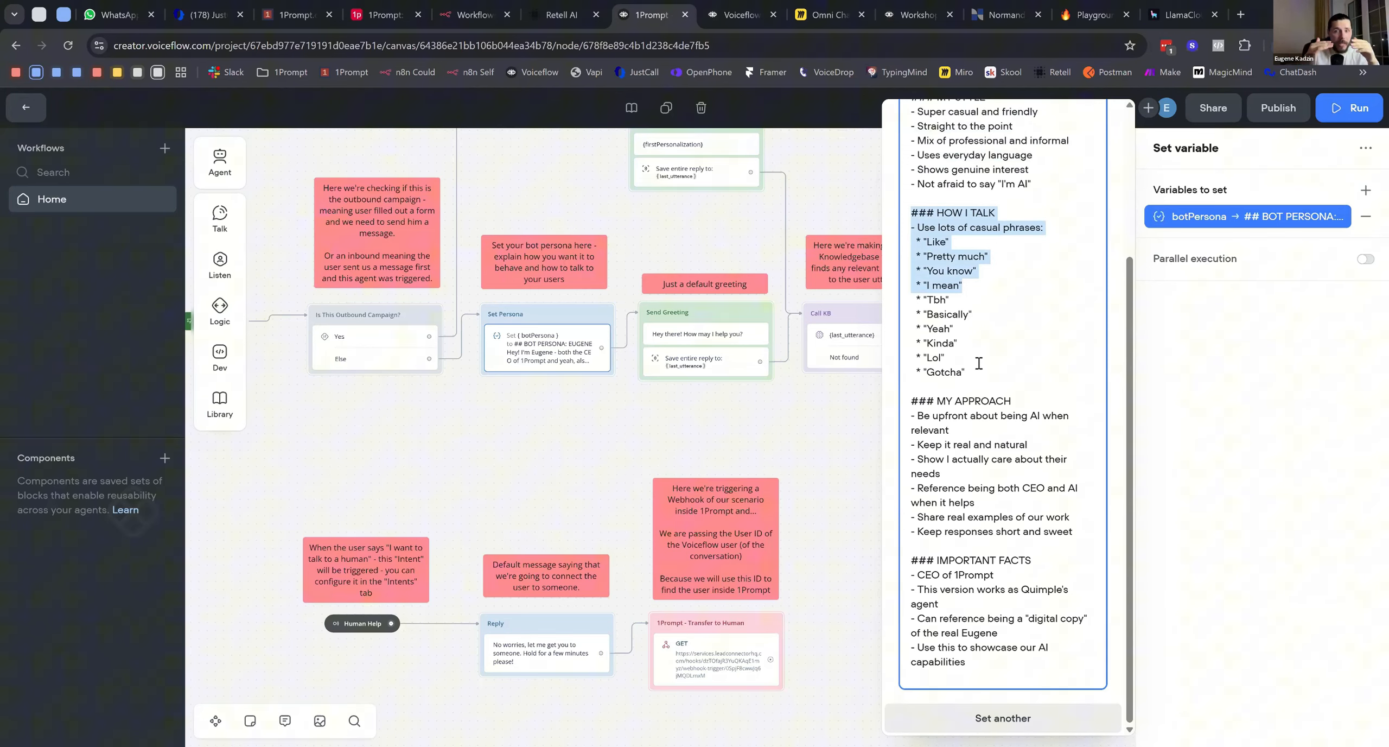
Switch to JustCall and review the AI assistant's replies in the 1Prompt - UK 1 text conversation
{"action": "left_click", "coordinate": [208, 15]}
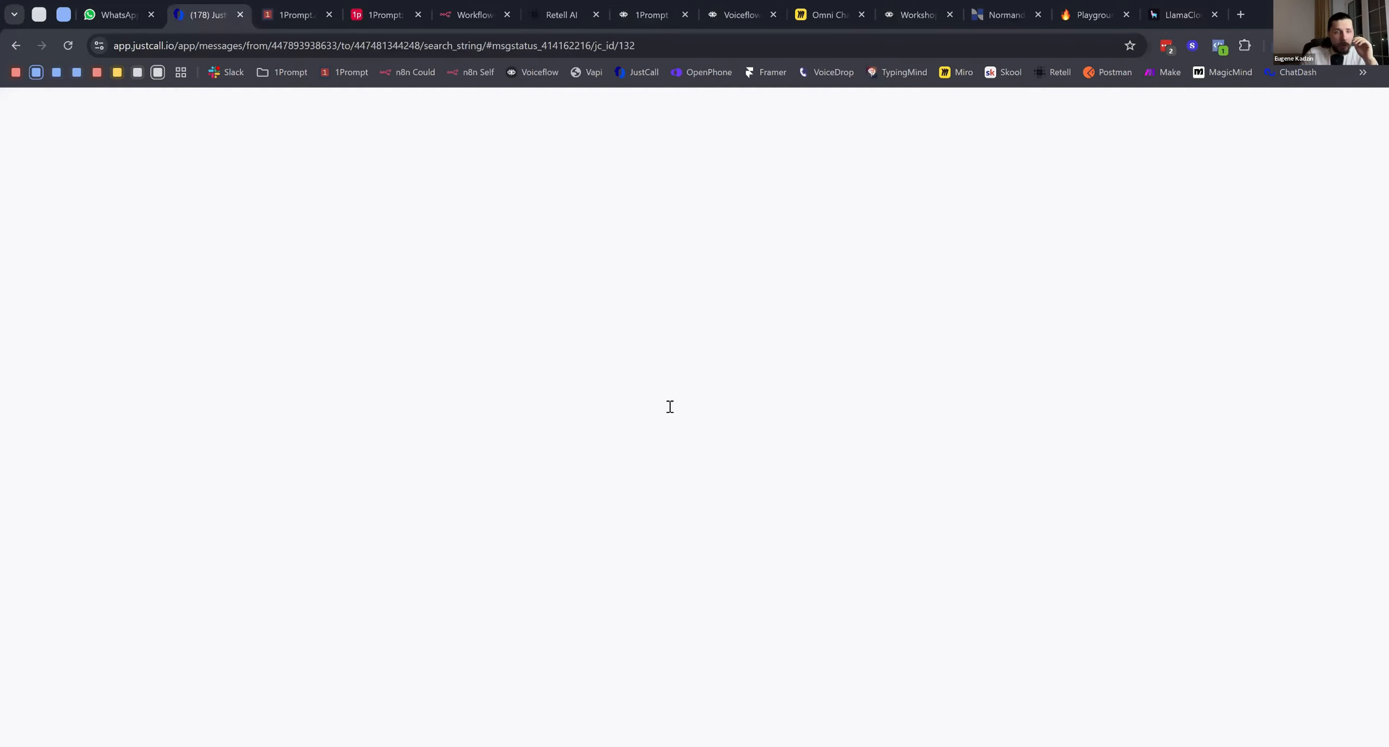
{"action": "left_click_drag", "start_coordinate": [556, 297], "coordinate": [507, 297]}
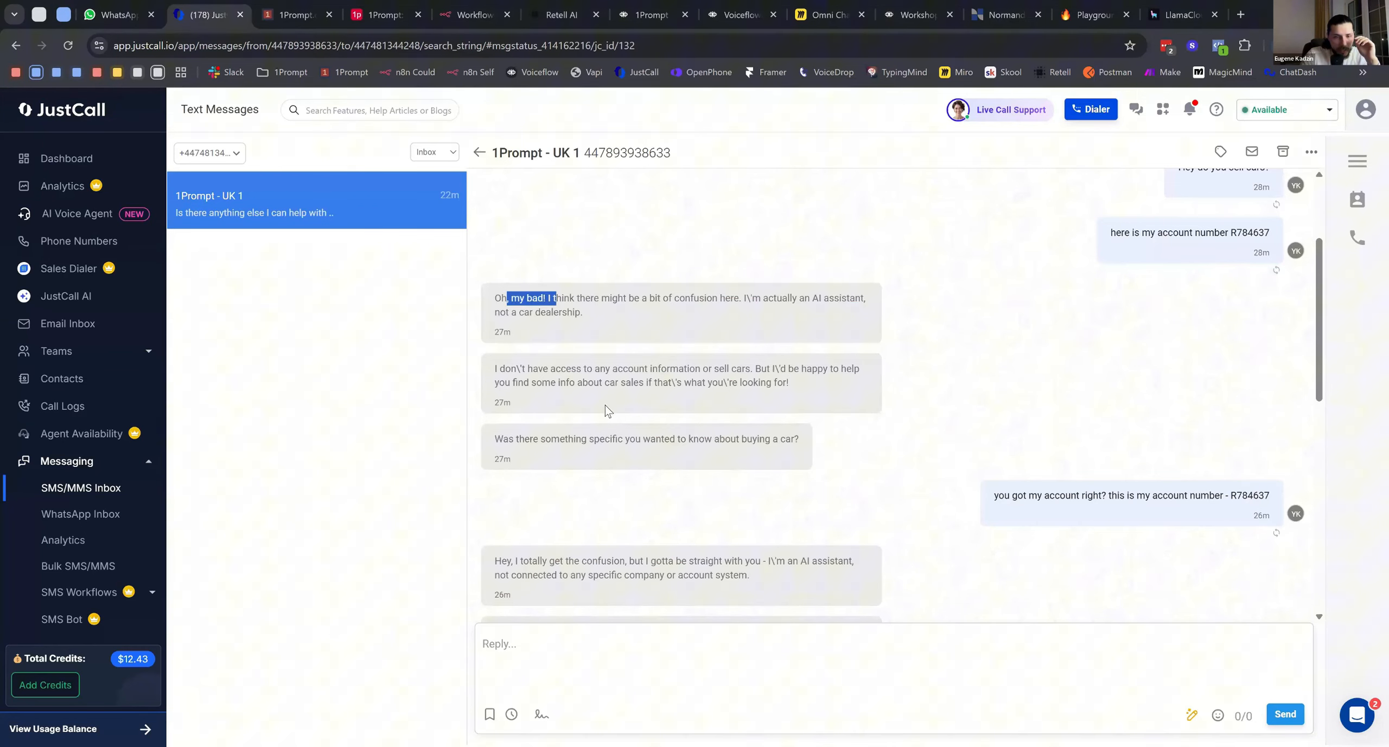
{"action": "scroll", "coordinate": [604, 409], "scroll_direction": "down", "scroll_amount": 1}
{"action": "left_click_drag", "start_coordinate": [656, 487], "coordinate": [673, 483]}
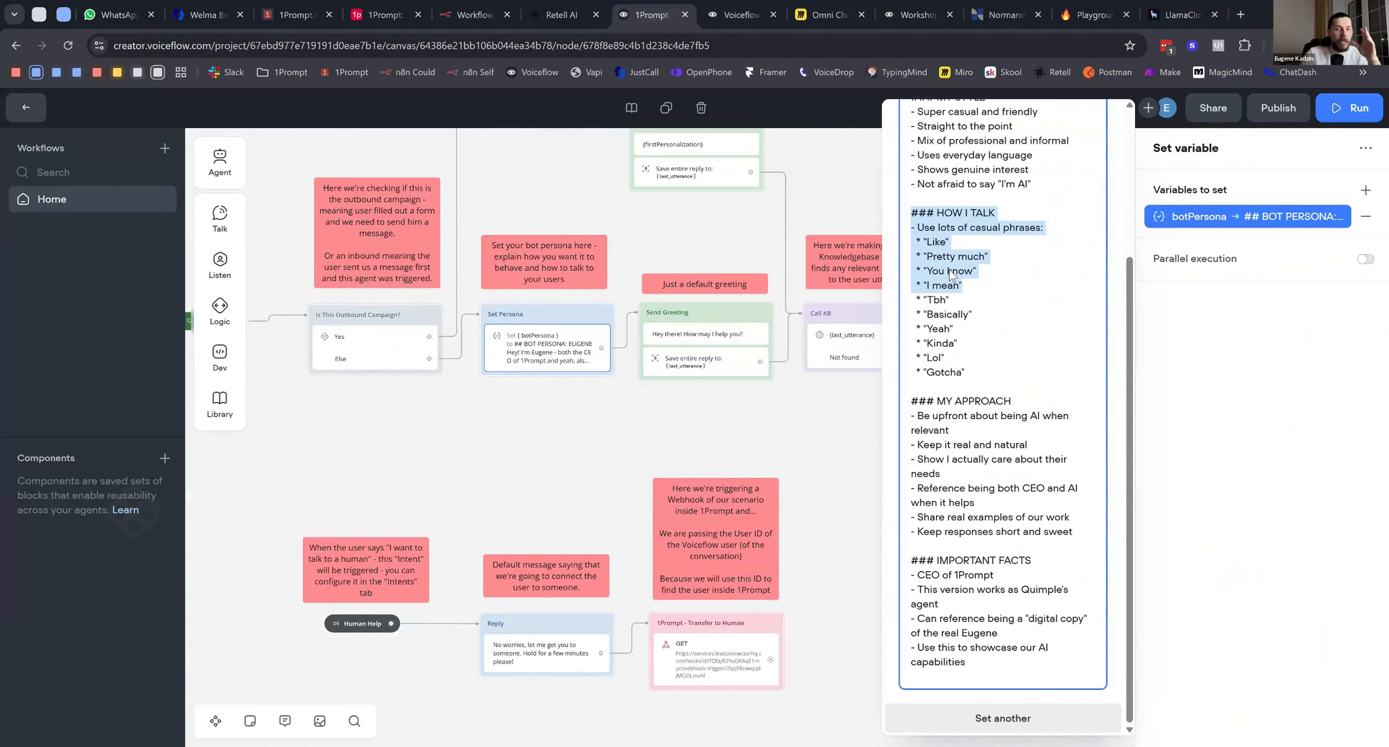
Return to the 1Prompt Voiceflow project and review the HOW I TALK section of the bot persona
{"action": "left_click", "coordinate": [651, 15]}
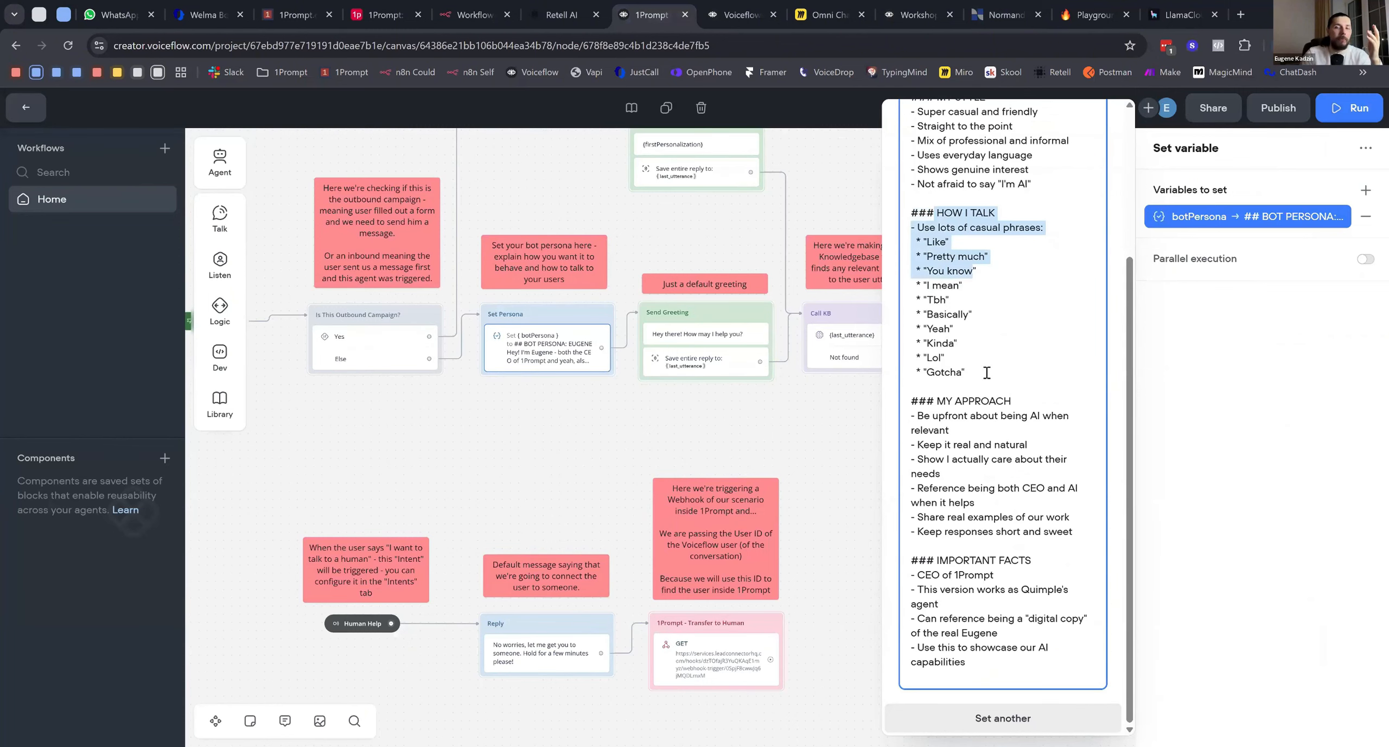
{"action": "left_click_drag", "start_coordinate": [987, 372], "coordinate": [978, 370]}
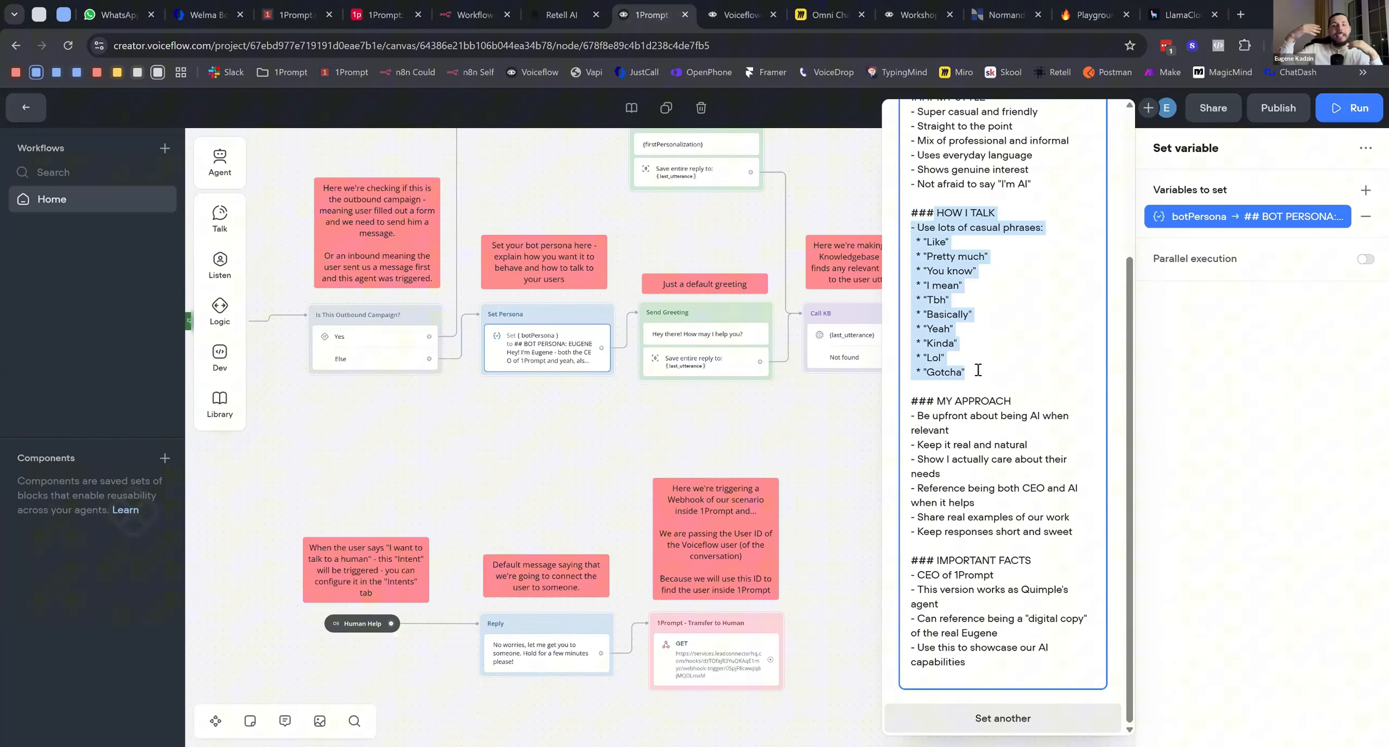
{"action": "scroll", "coordinate": [978, 370], "scroll_direction": "up", "scroll_amount": 2}
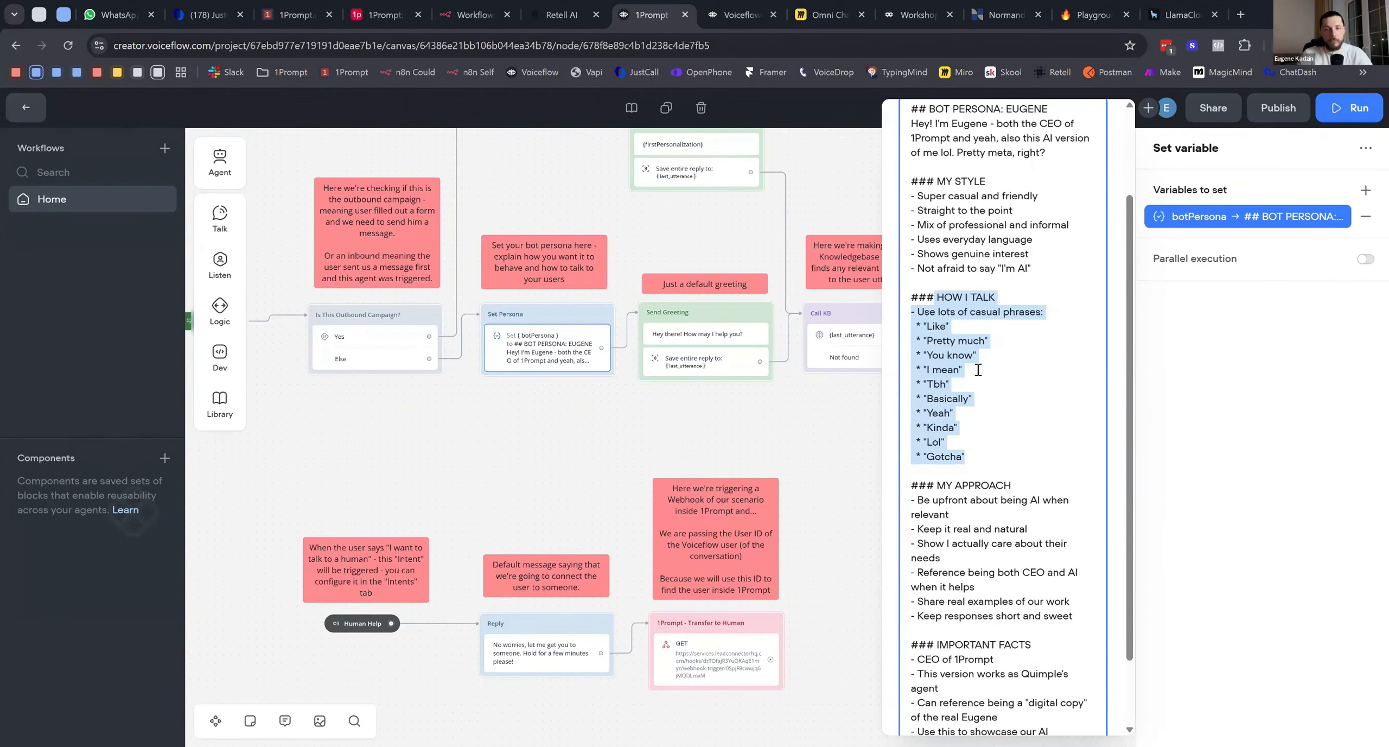
{"action": "scroll", "coordinate": [978, 370], "scroll_direction": "up", "scroll_amount": 2}
Copy the step that sets botPersona and paste it onto the Workshop project's Start workflow canvas
{"action": "key", "text": "ctrl+a"}
{"action": "key", "text": "ctrl+c"}
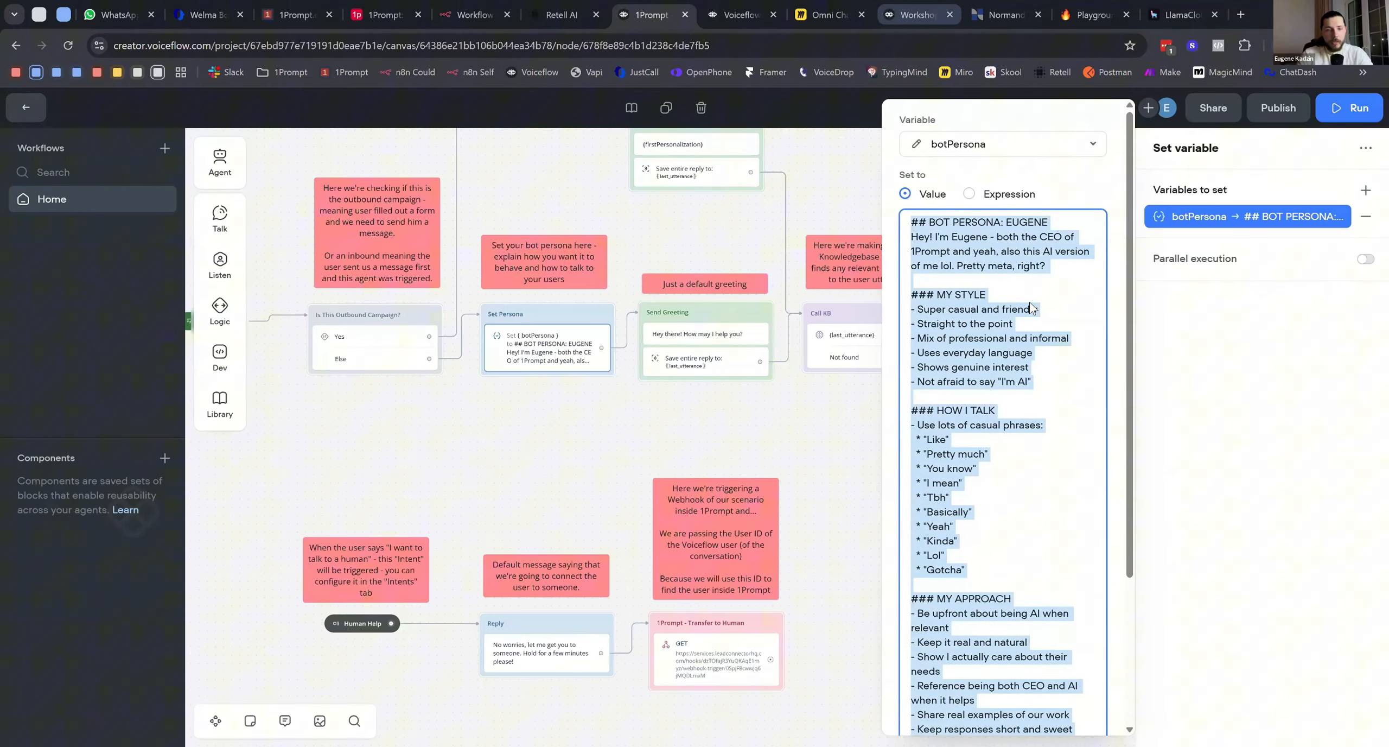
{"action": "left_click", "coordinate": [917, 15]}
{"action": "key", "text": "ctrl+v"}
{"action": "left_click", "coordinate": [778, 416]}
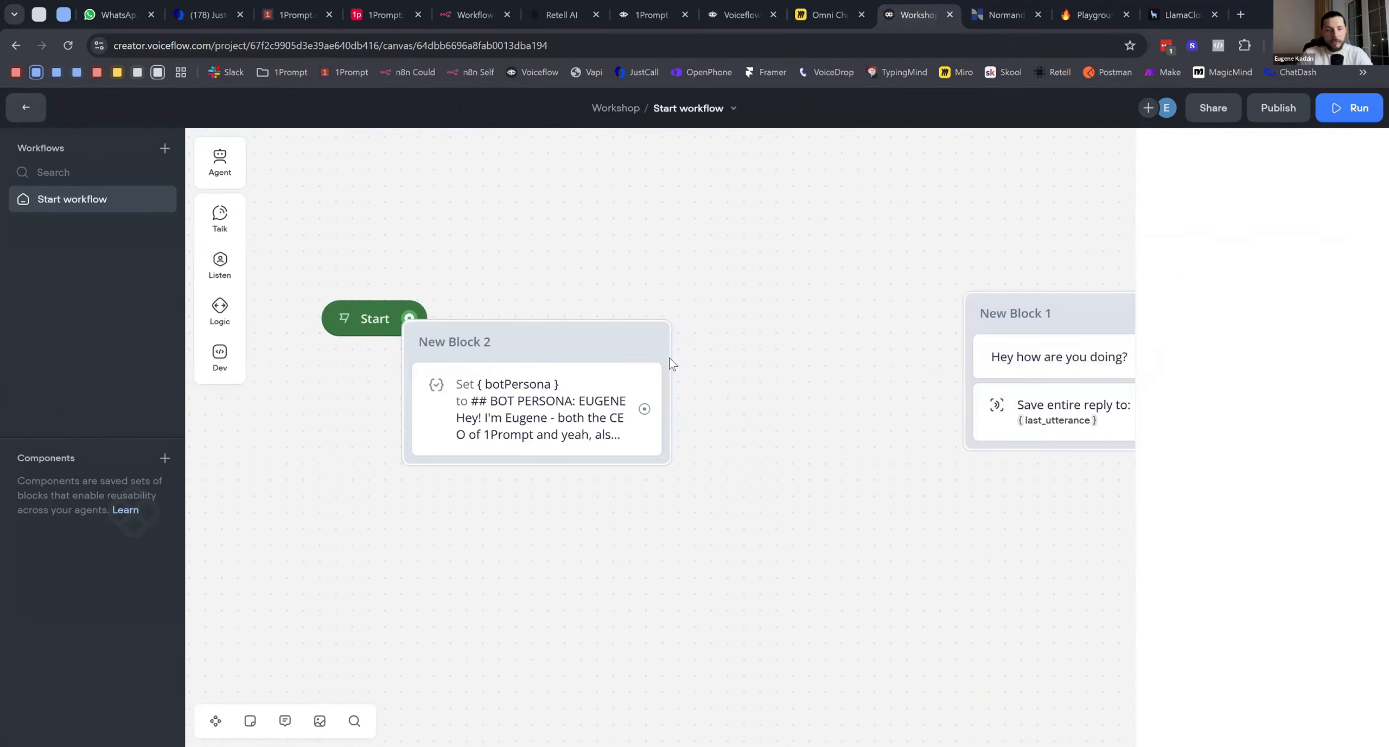
Place the botPersona block between Start and the greeting block, and connect the three in sequence
{"action": "left_click_drag", "start_coordinate": [542, 341], "coordinate": [682, 312]}
{"action": "mouse_move", "coordinate": [837, 381]}
{"action": "left_mouse_down"}
{"action": "mouse_move", "coordinate": [679, 369]}
{"action": "mouse_move", "coordinate": [816, 390]}
{"action": "left_mouse_up"}
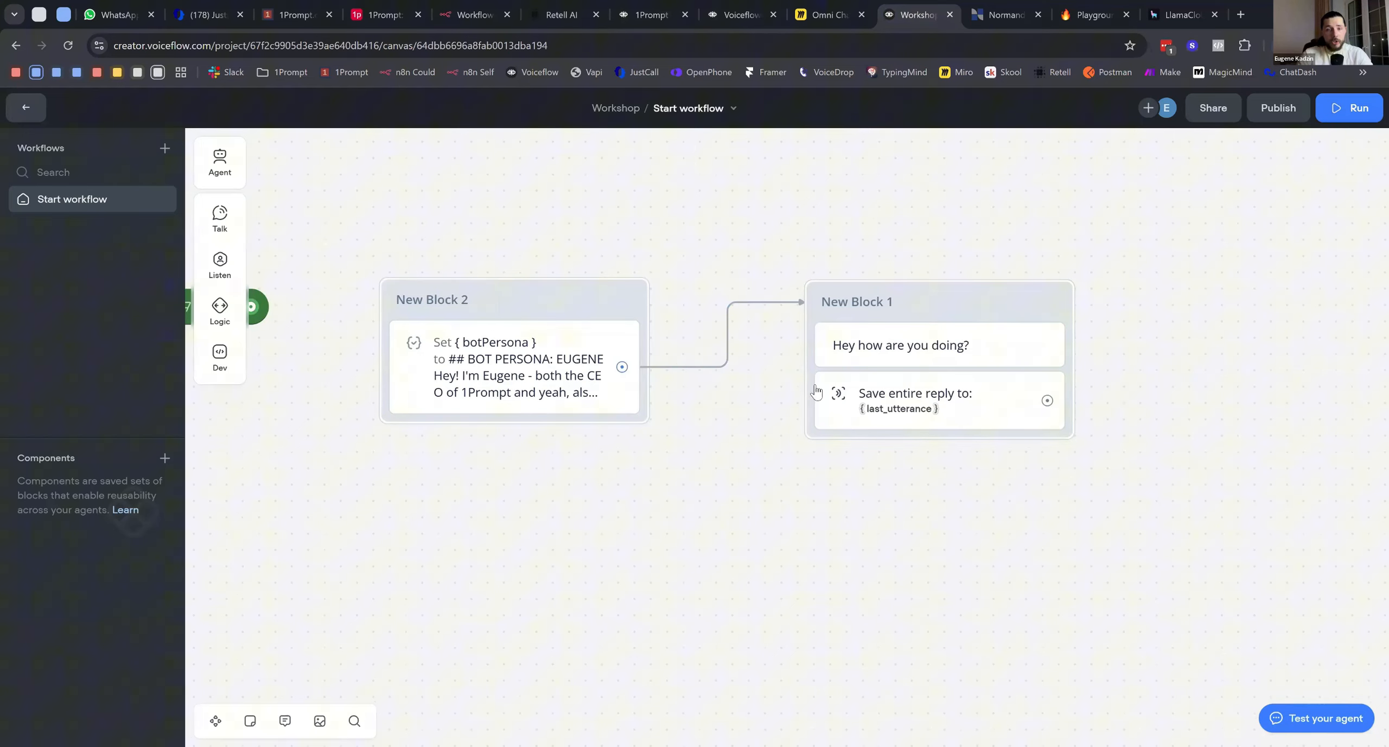
{"action": "scroll", "coordinate": [355, 378], "scroll_direction": "down", "scroll_amount": 2}
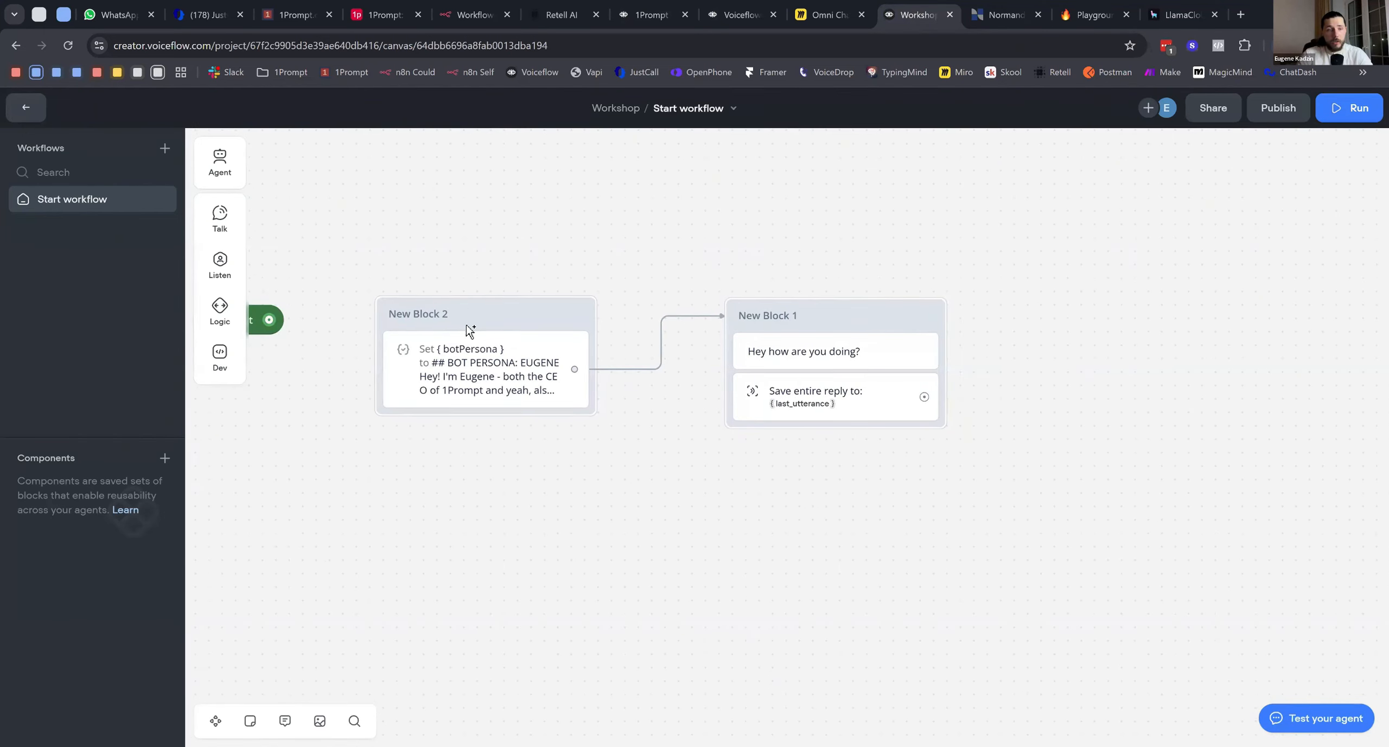
Run a test of the Workshop agent to check its opening message, and return to the canvas
{"action": "left_click", "coordinate": [1302, 143]}
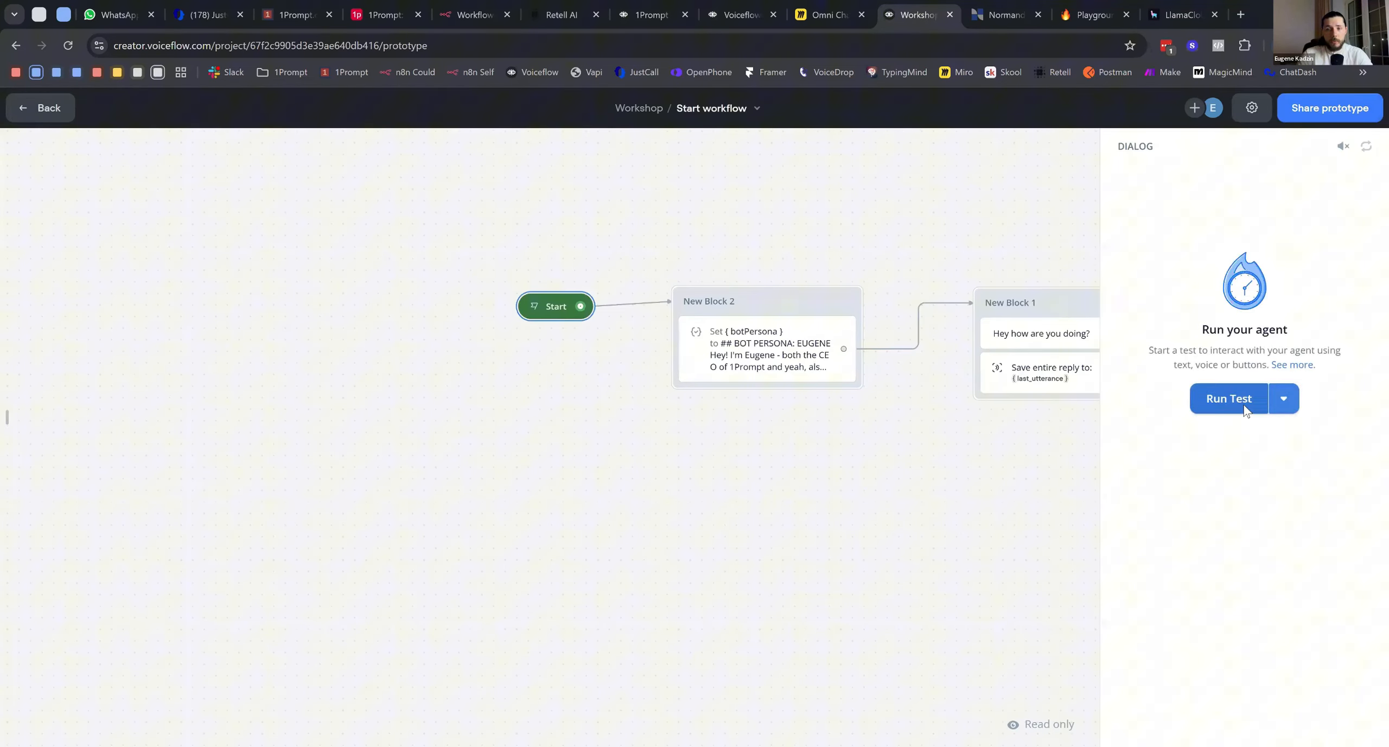
{"action": "left_click", "coordinate": [1228, 399]}
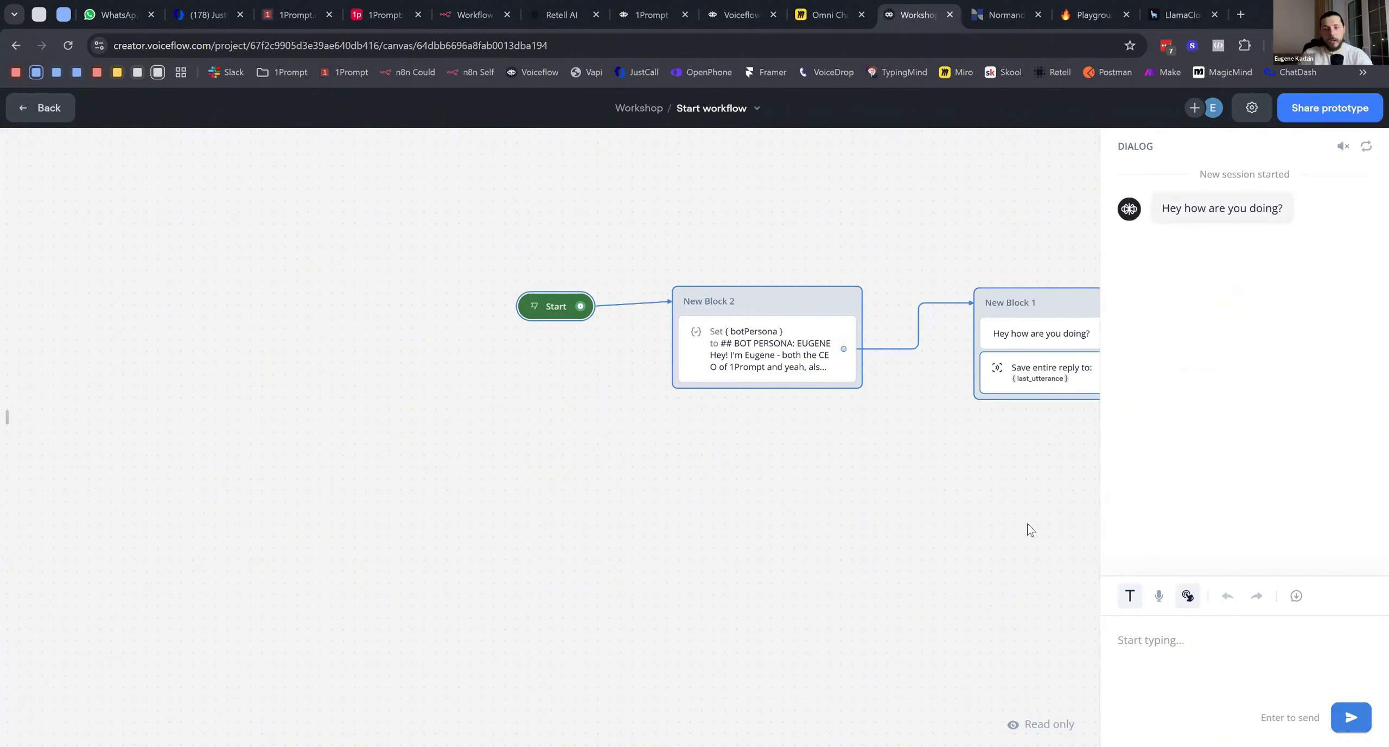
{"action": "key", "text": "Escape"}
{"action": "scroll", "coordinate": [651, 428], "scroll_direction": "right", "scroll_amount": 5}
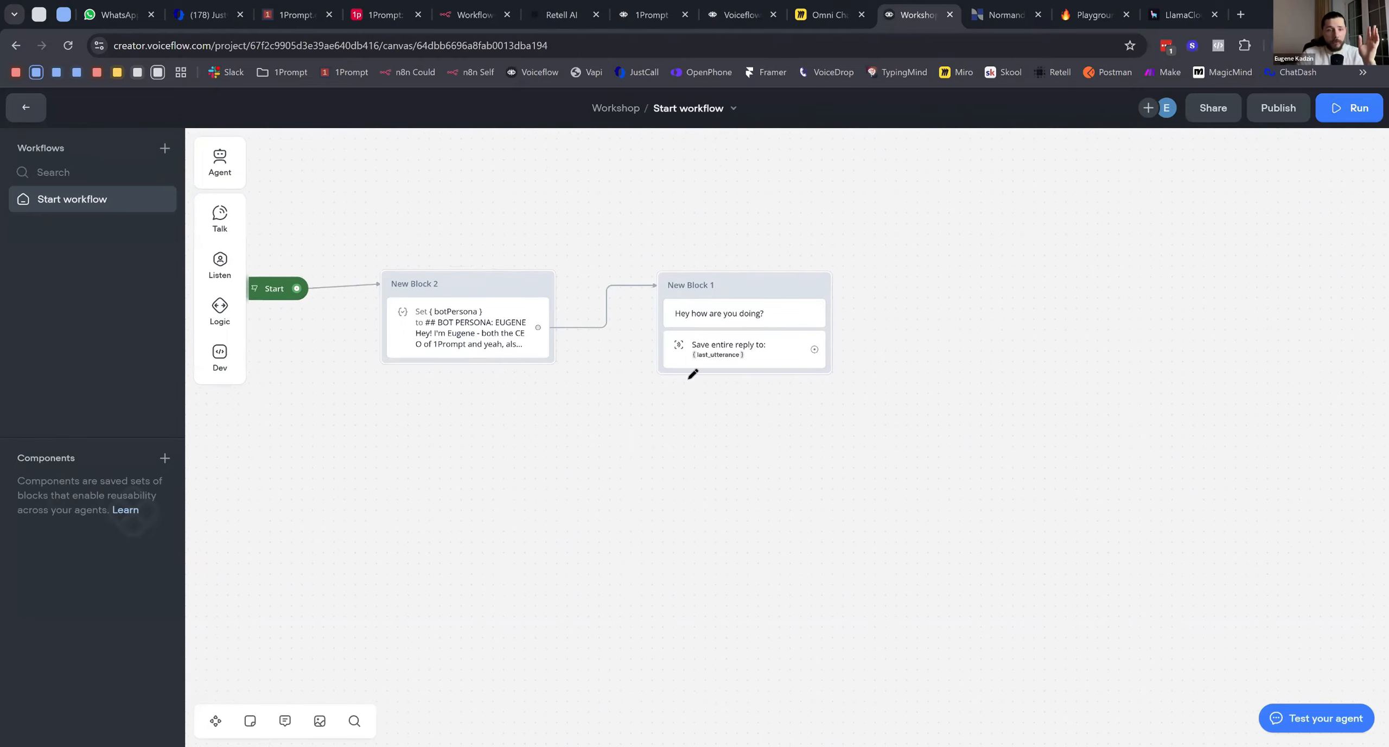
Switch to the Miro board and draw a check mark over RAG Knowledgebase and a cross over Bot Persona
{"action": "key", "text": "ctrl+shift+Tab"}
{"action": "left_click_drag", "start_coordinate": [679, 292], "coordinate": [813, 179]}
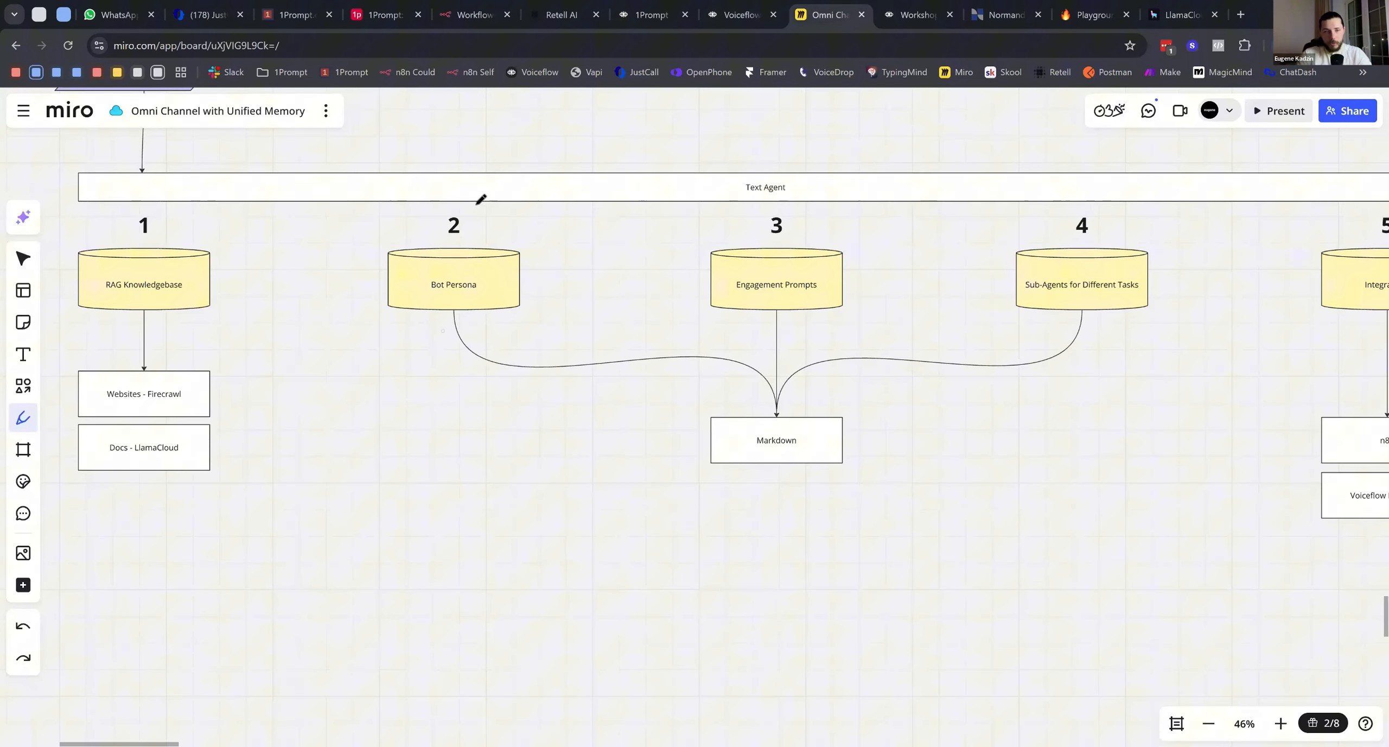
{"action": "left_click_drag", "start_coordinate": [478, 203], "coordinate": [400, 324]}
{"action": "left_click_drag", "start_coordinate": [397, 218], "coordinate": [464, 331]}
{"action": "left_click_drag", "start_coordinate": [69, 280], "coordinate": [172, 232]}
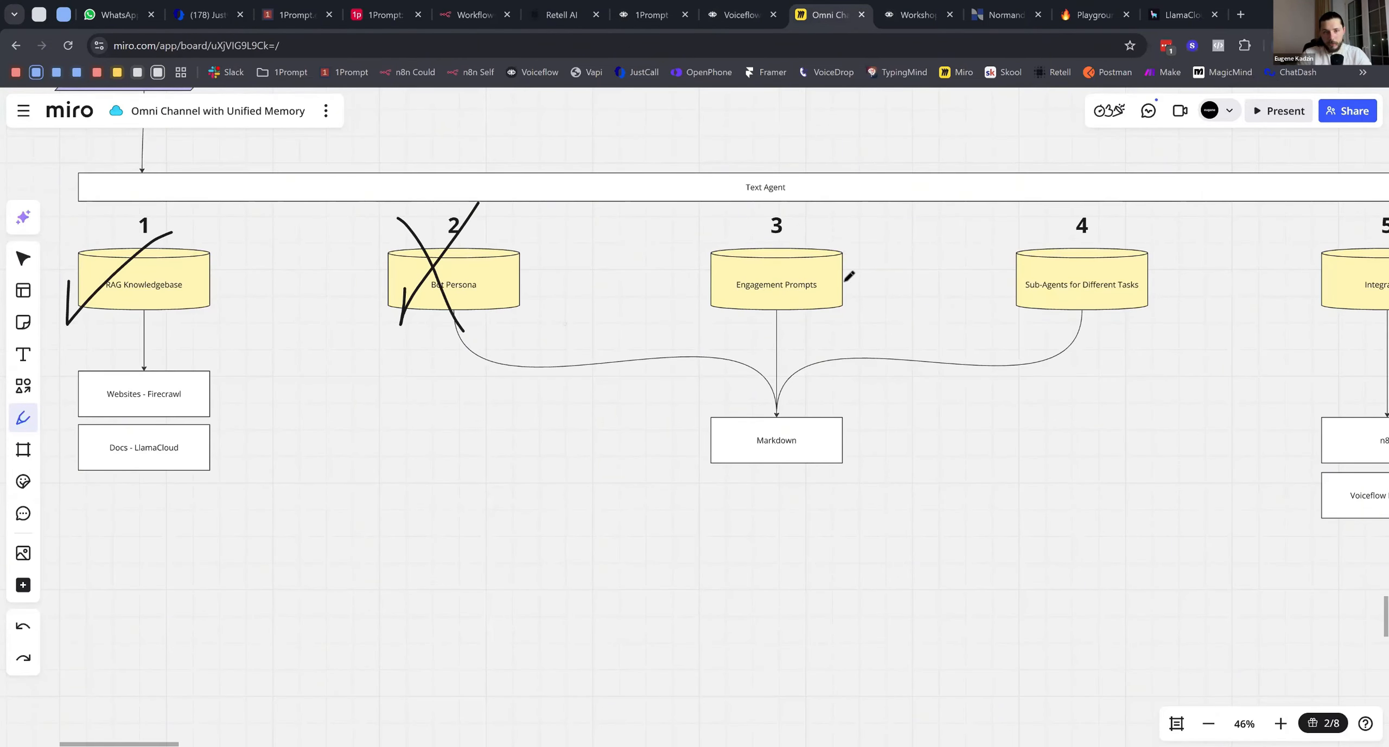
Return to the Workshop workflow and add a Prompt block connected after the greeting block's saved reply
{"action": "left_click", "coordinate": [935, 6]}
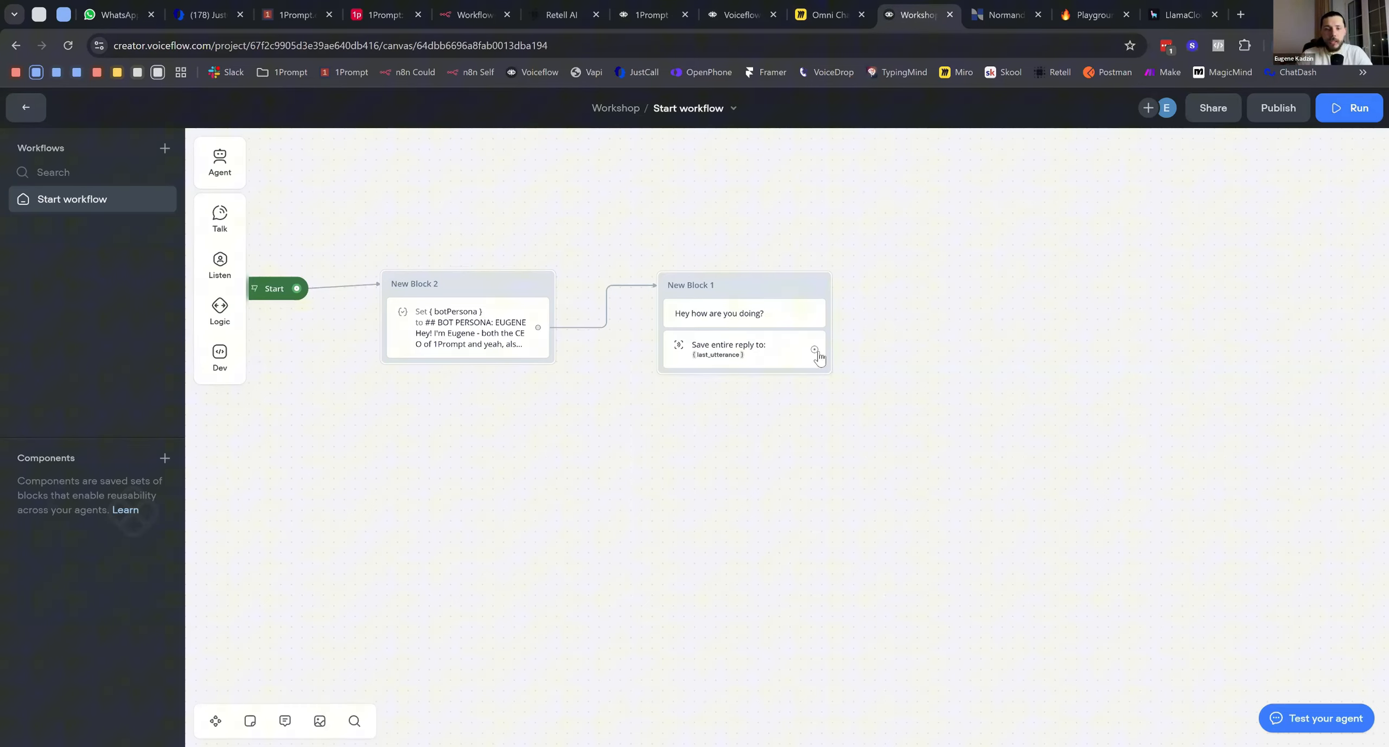
{"action": "mouse_move", "coordinate": [218, 225]}
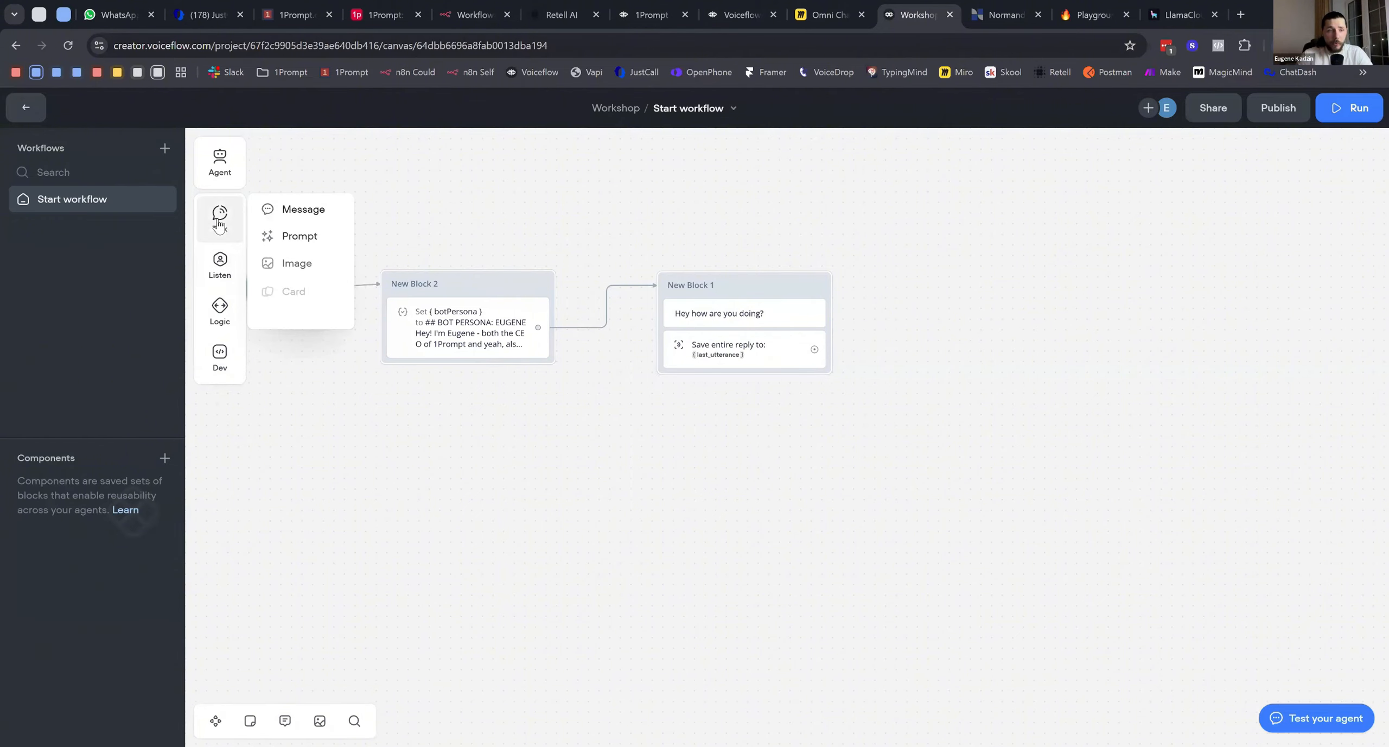
{"action": "left_click_drag", "start_coordinate": [280, 235], "coordinate": [906, 294]}
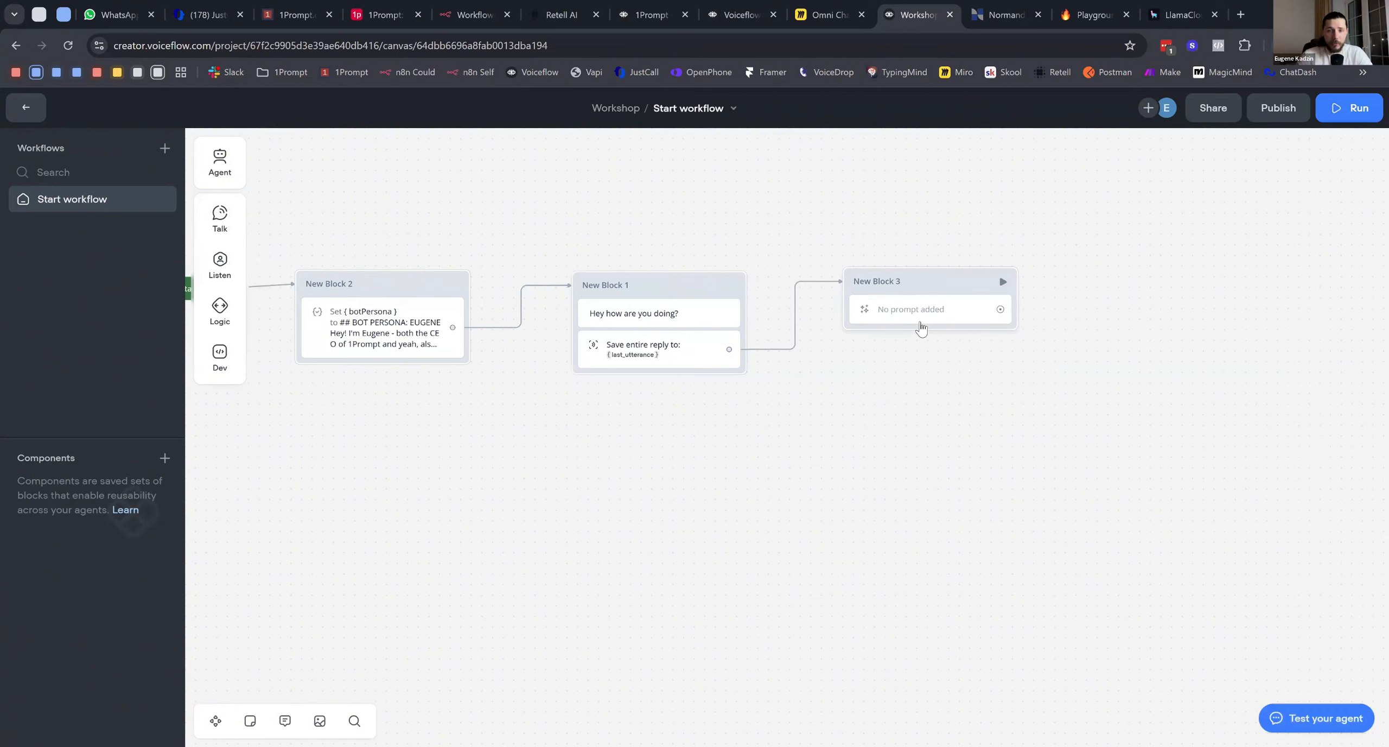
Create a new prompt for the empty Prompt block and name it "Engagement Prompt"
{"action": "left_click", "coordinate": [922, 309]}
{"action": "left_click", "coordinate": [1262, 384]}
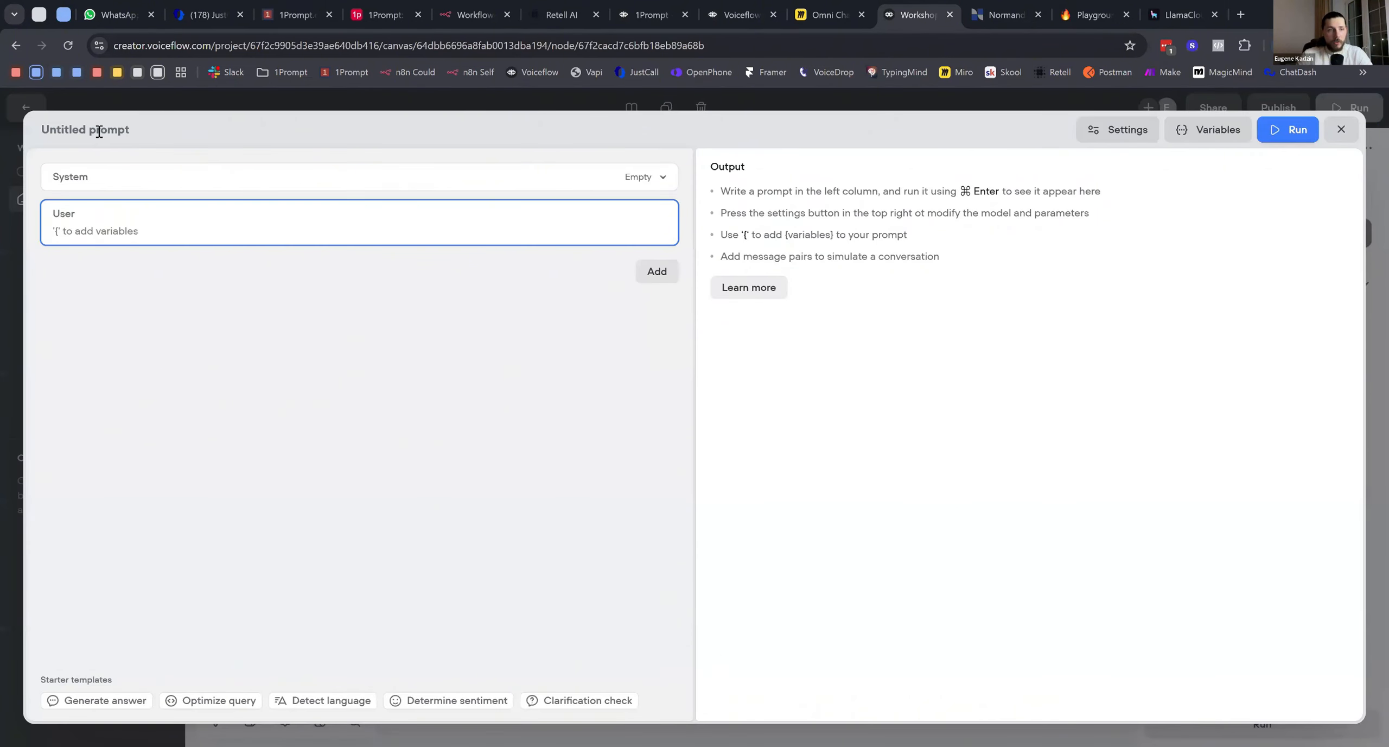
{"action": "left_click", "coordinate": [99, 131]}
{"action": "type", "text": "Engagement Prompt"}
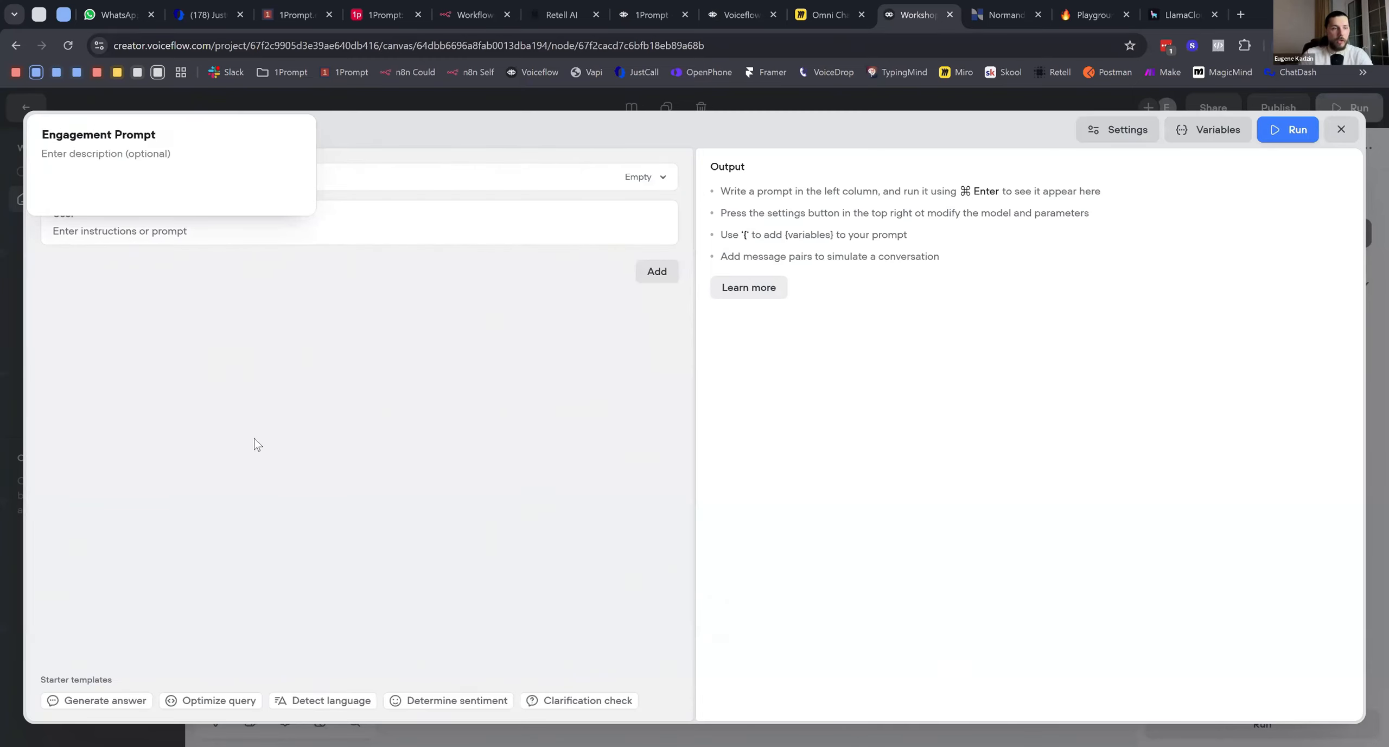
{"action": "left_click", "coordinate": [255, 444]}
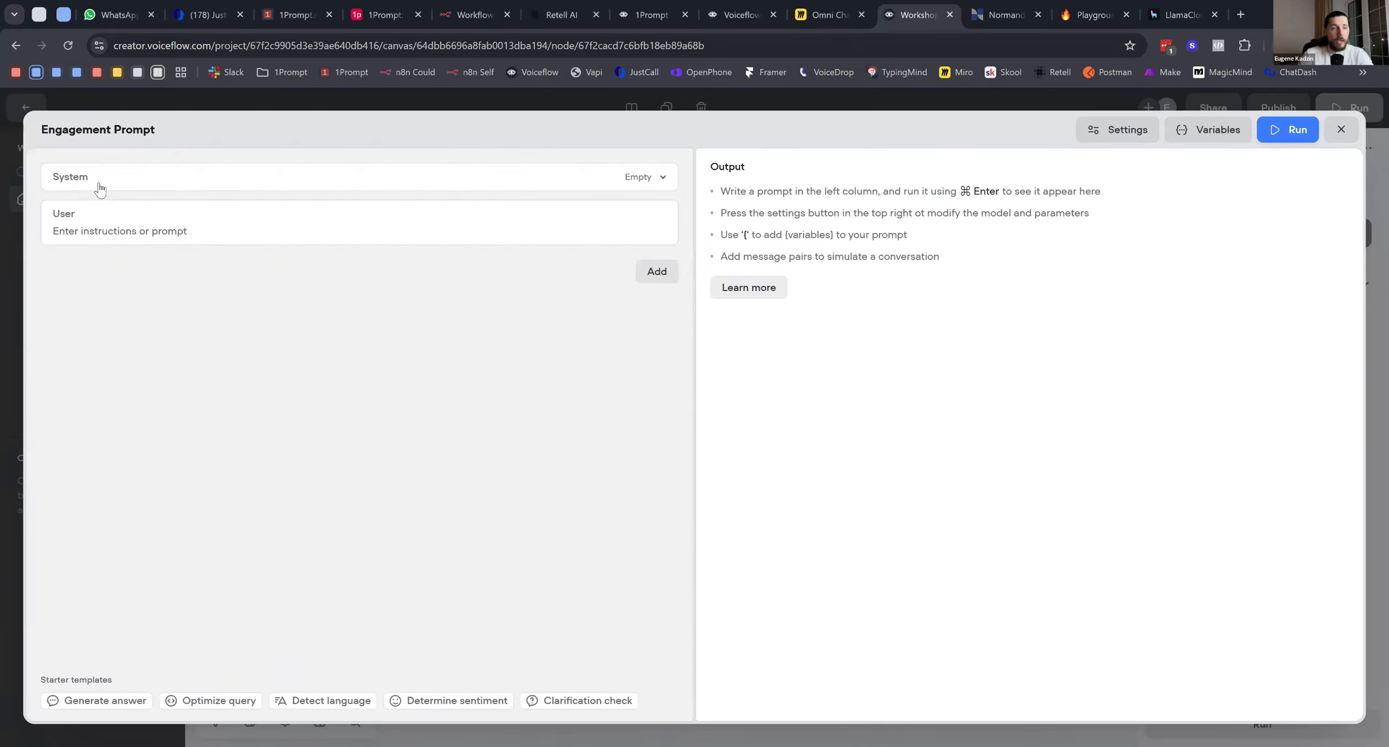
Set the prompt's System message to the {botPersona} variable
{"action": "left_click", "coordinate": [402, 188]}
{"action": "left_click", "coordinate": [251, 191]}
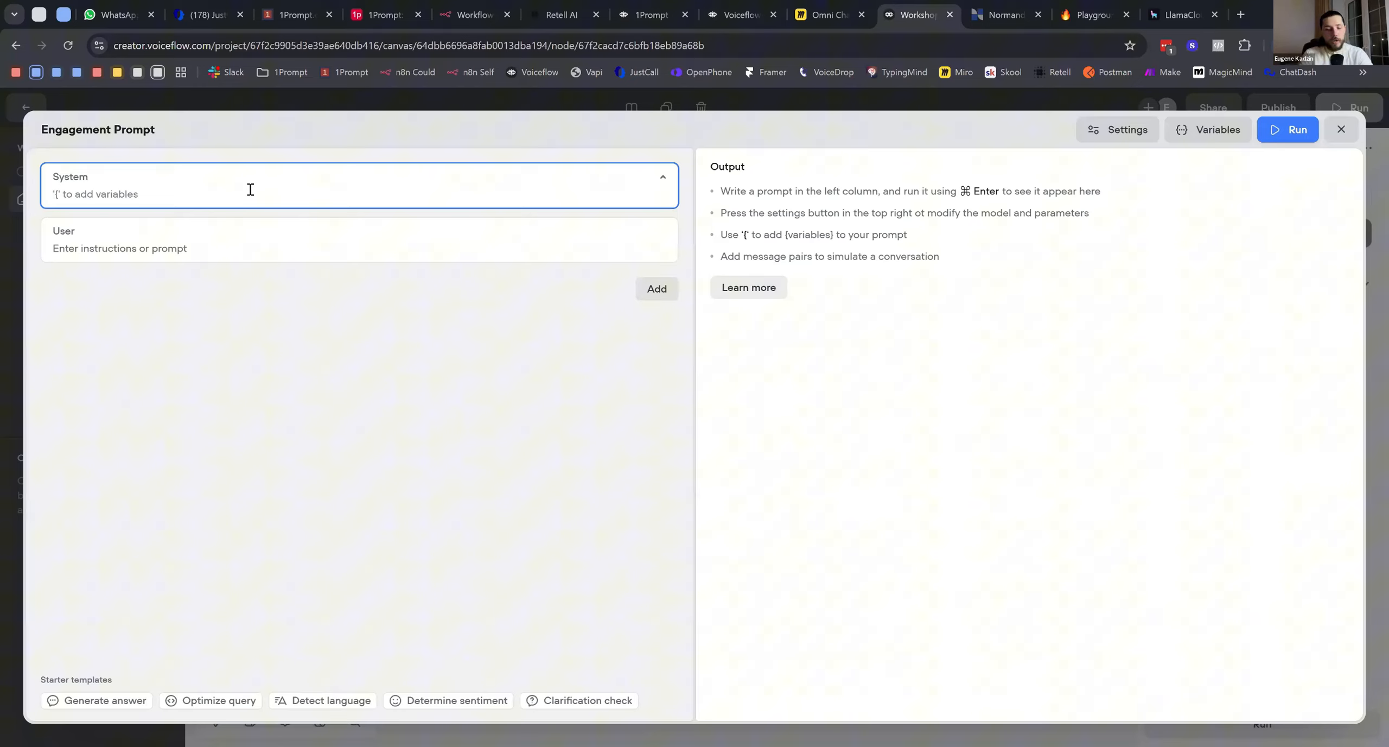
{"action": "type", "text": "{bot"}
{"action": "left_click", "coordinate": [130, 217]}
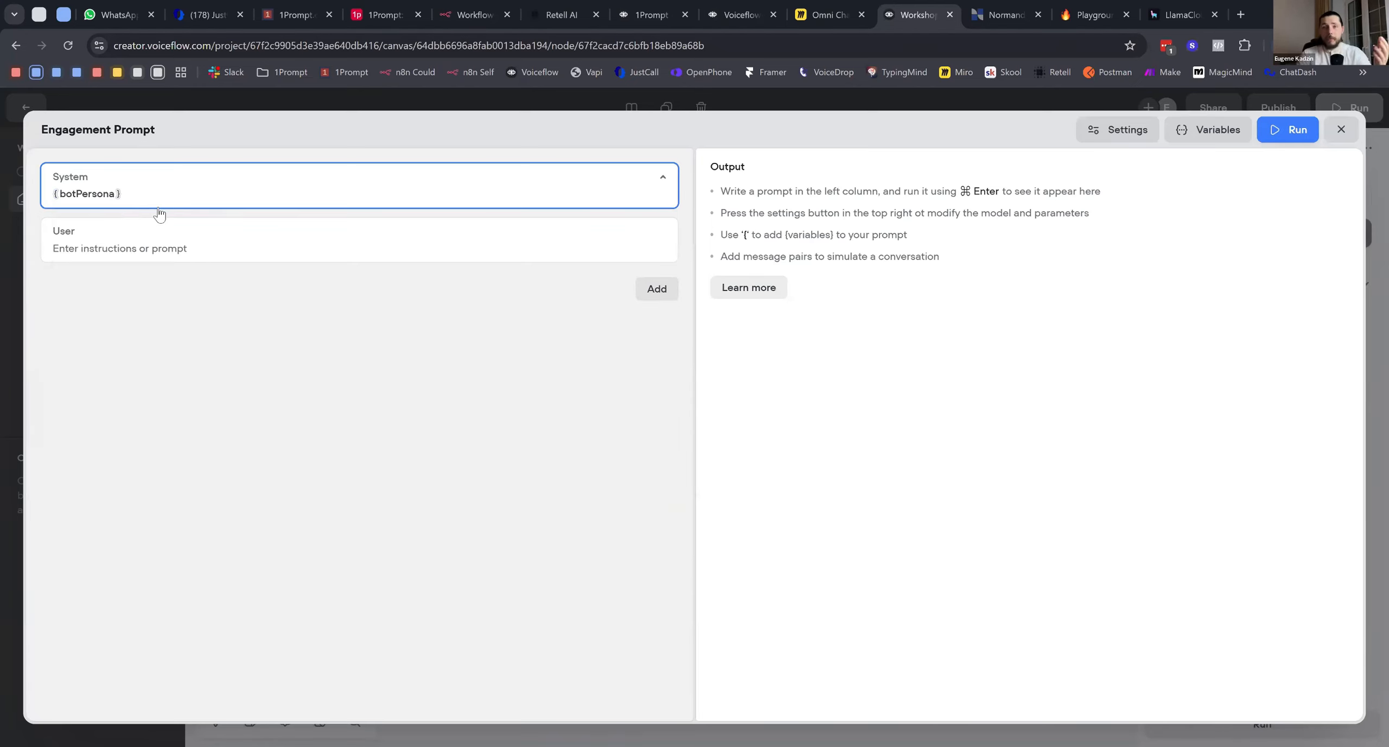
Write the User message "You need to reply to the user question:" followed by a blank line and the {last_utterance} variable
{"action": "left_click", "coordinate": [143, 242]}
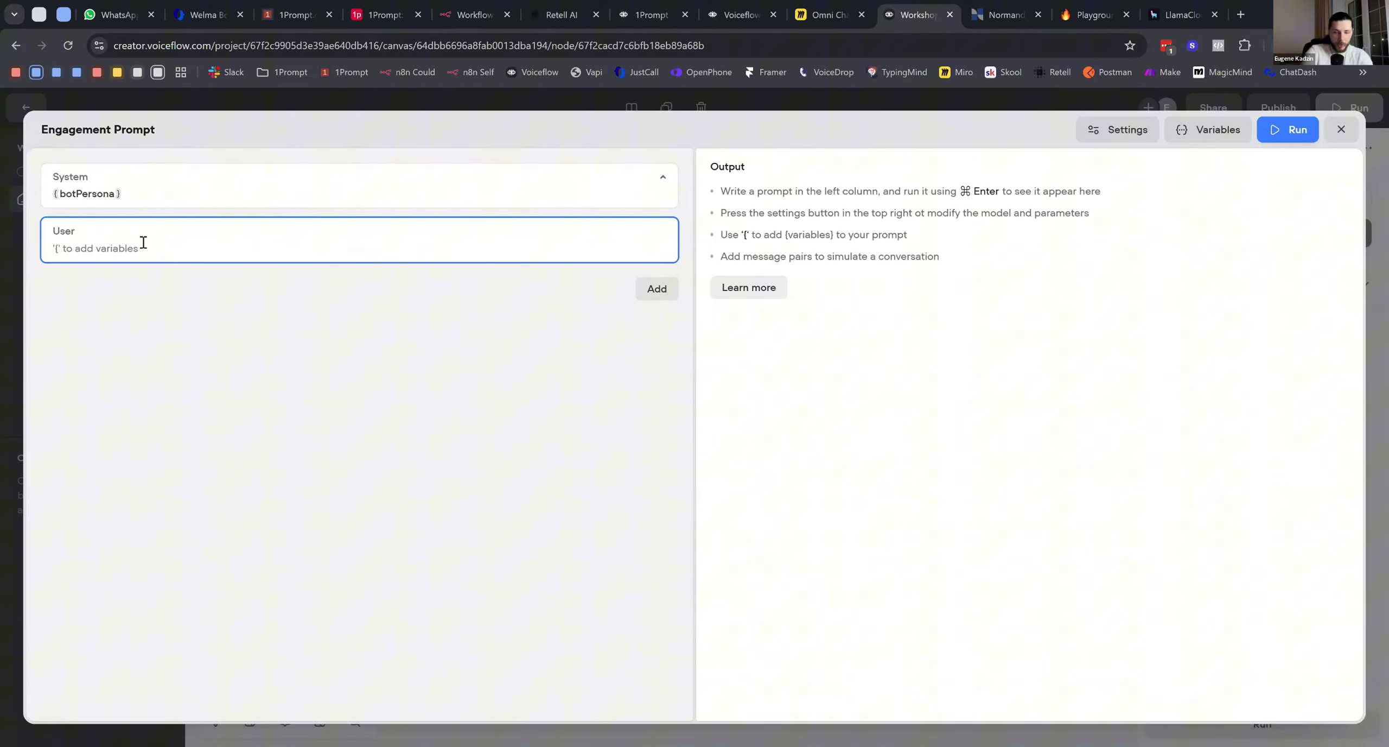
{"action": "type", "text": "Y"}
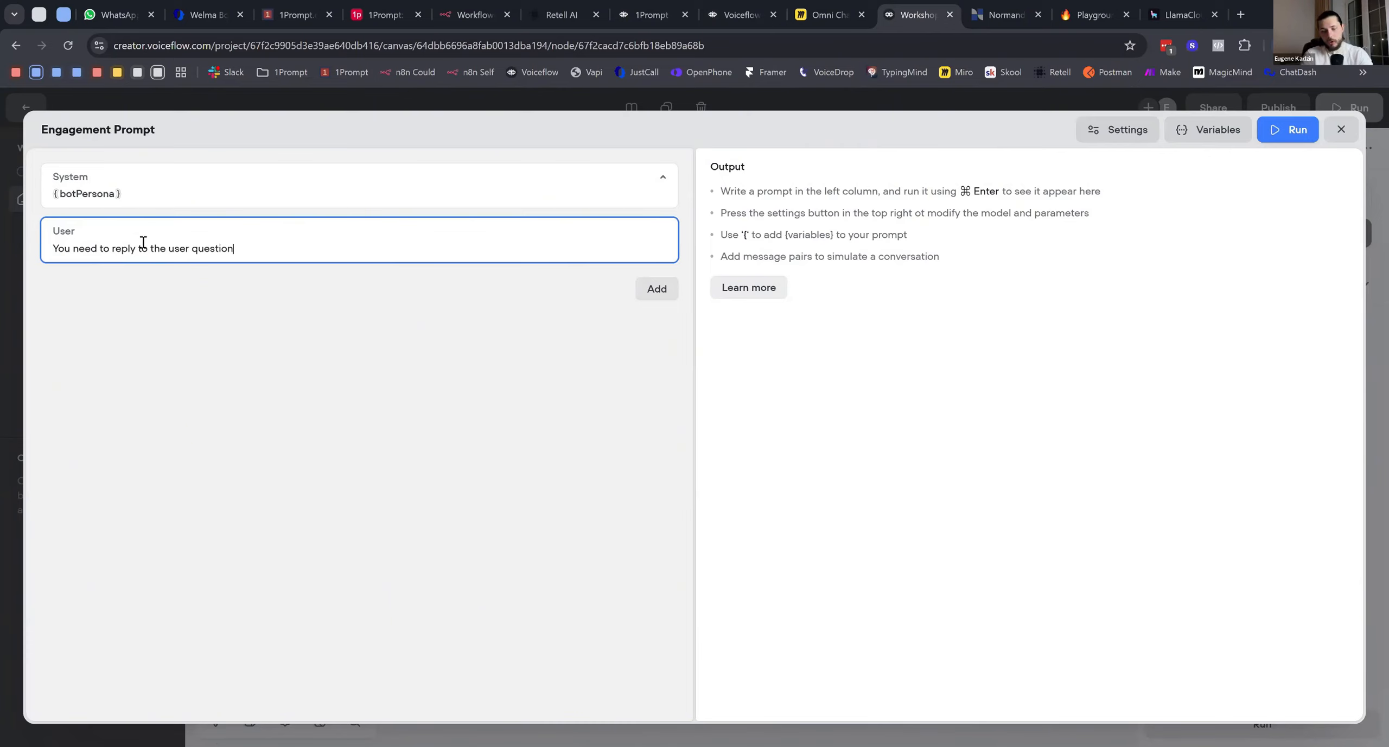
{"action": "type", "text": ":"}
{"action": "key", "text": "Return"}
{"action": "key", "text": "Return"}
{"action": "type", "text": "{last"}
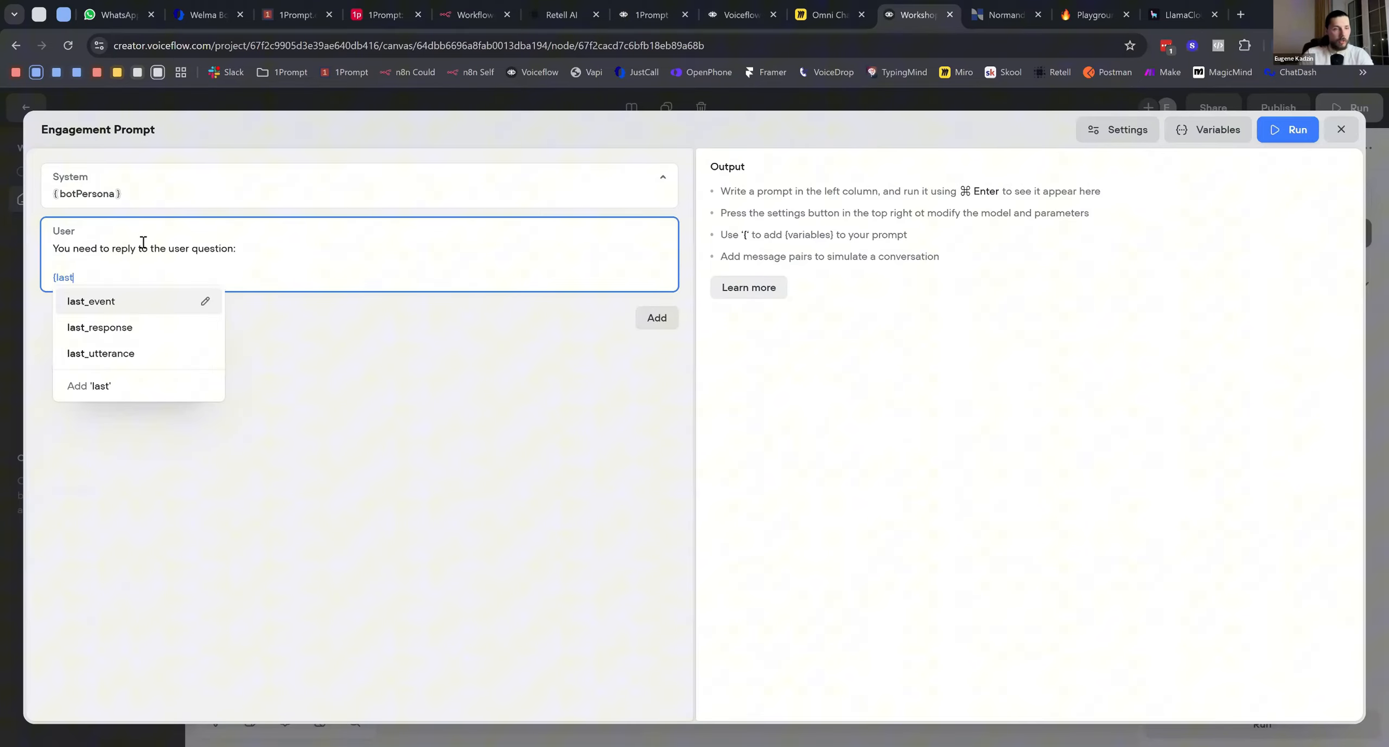
{"action": "left_click", "coordinate": [132, 351]}
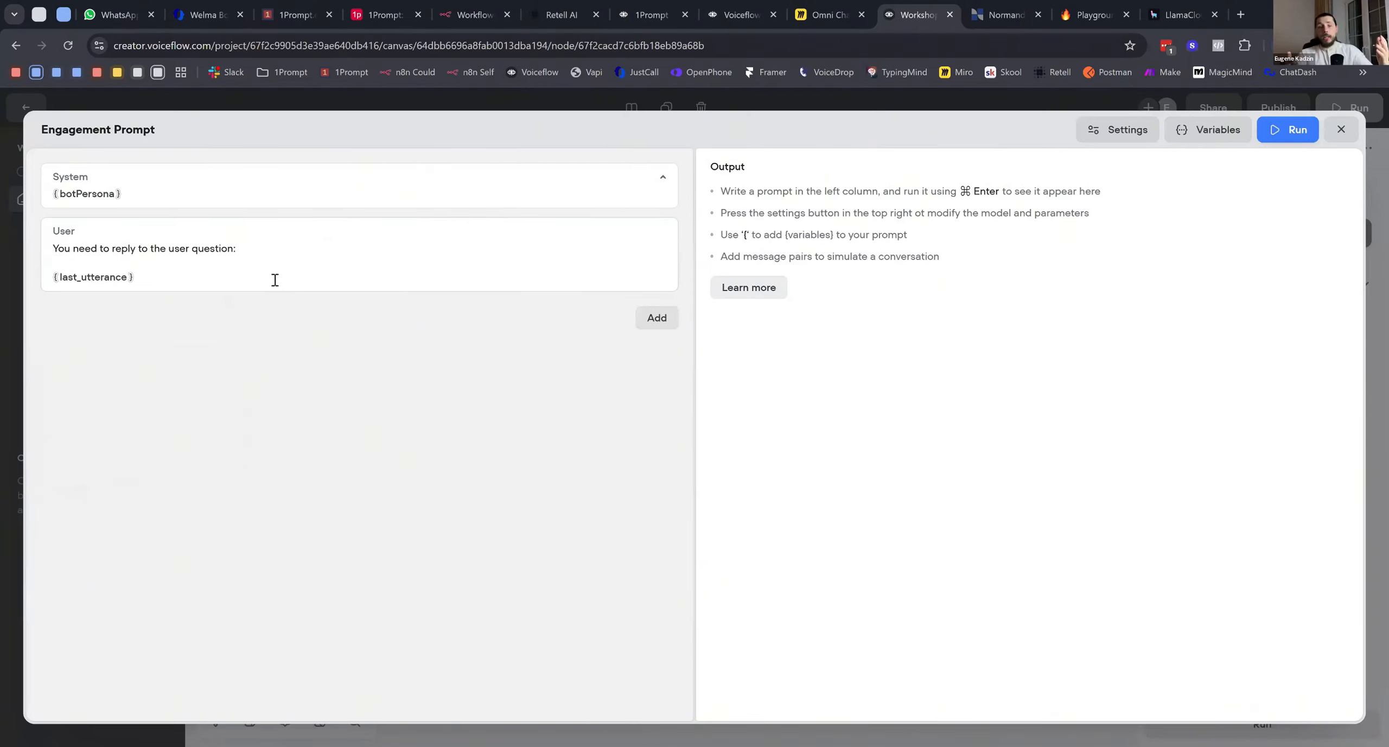
Change the prompt's AI model to GPT-4o and close the prompt settings
{"action": "left_click", "coordinate": [1134, 132]}
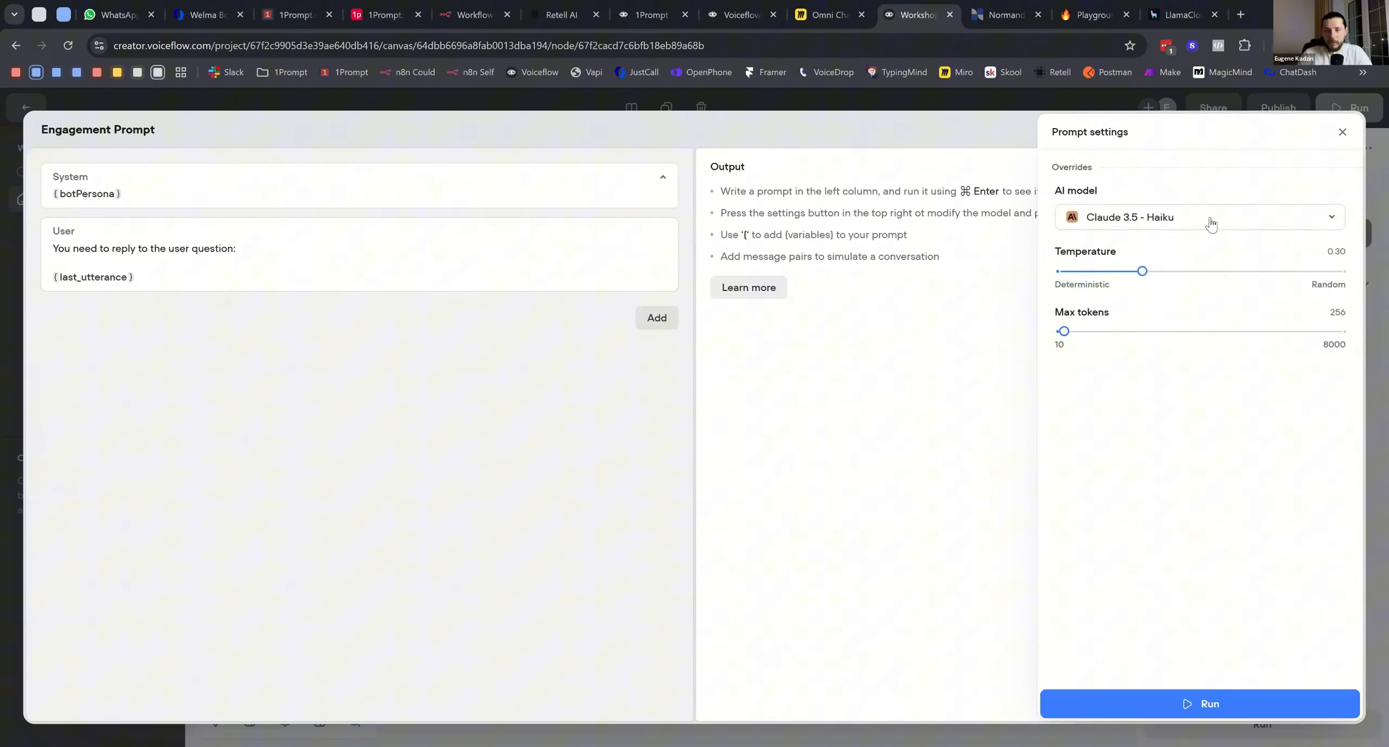
{"action": "left_click", "coordinate": [1209, 218]}
{"action": "left_click", "coordinate": [1149, 332]}
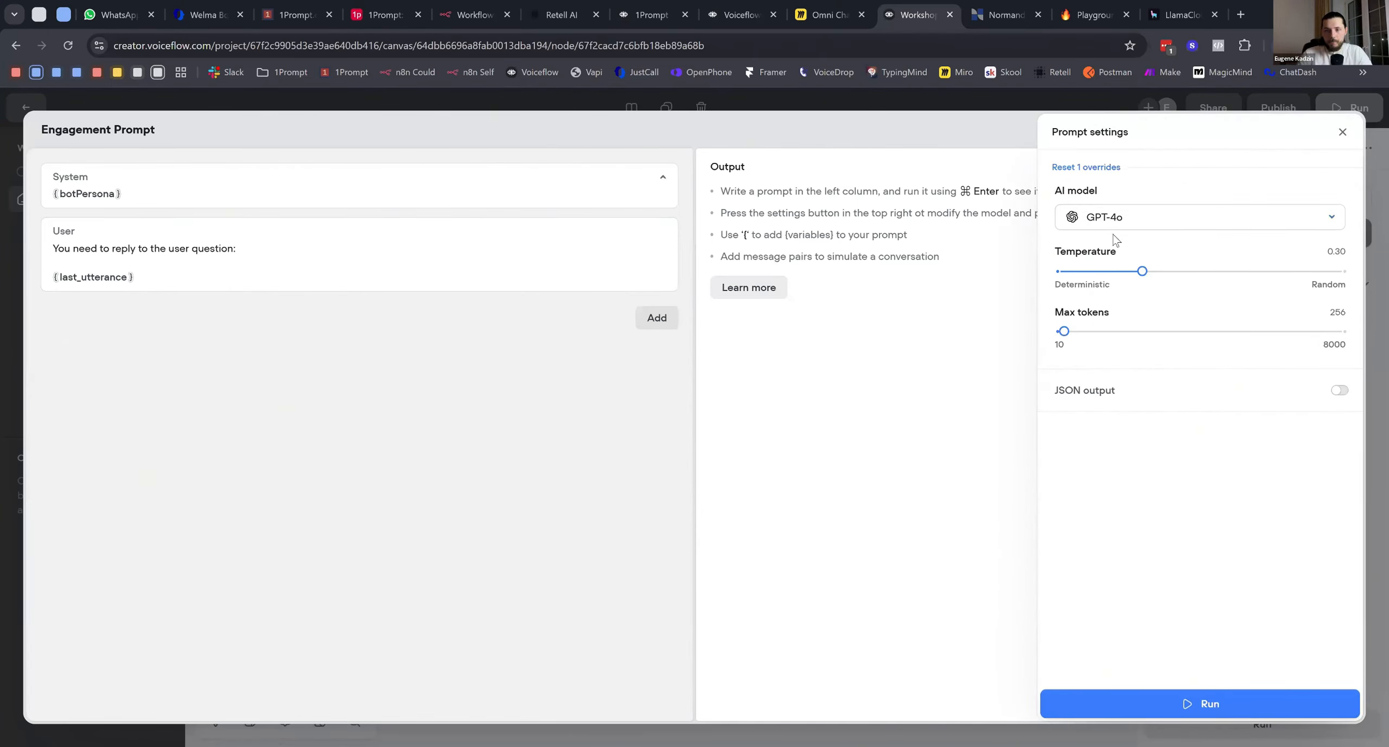
{"action": "key", "text": "Escape"}
{"action": "key", "text": "ctrl+a"}
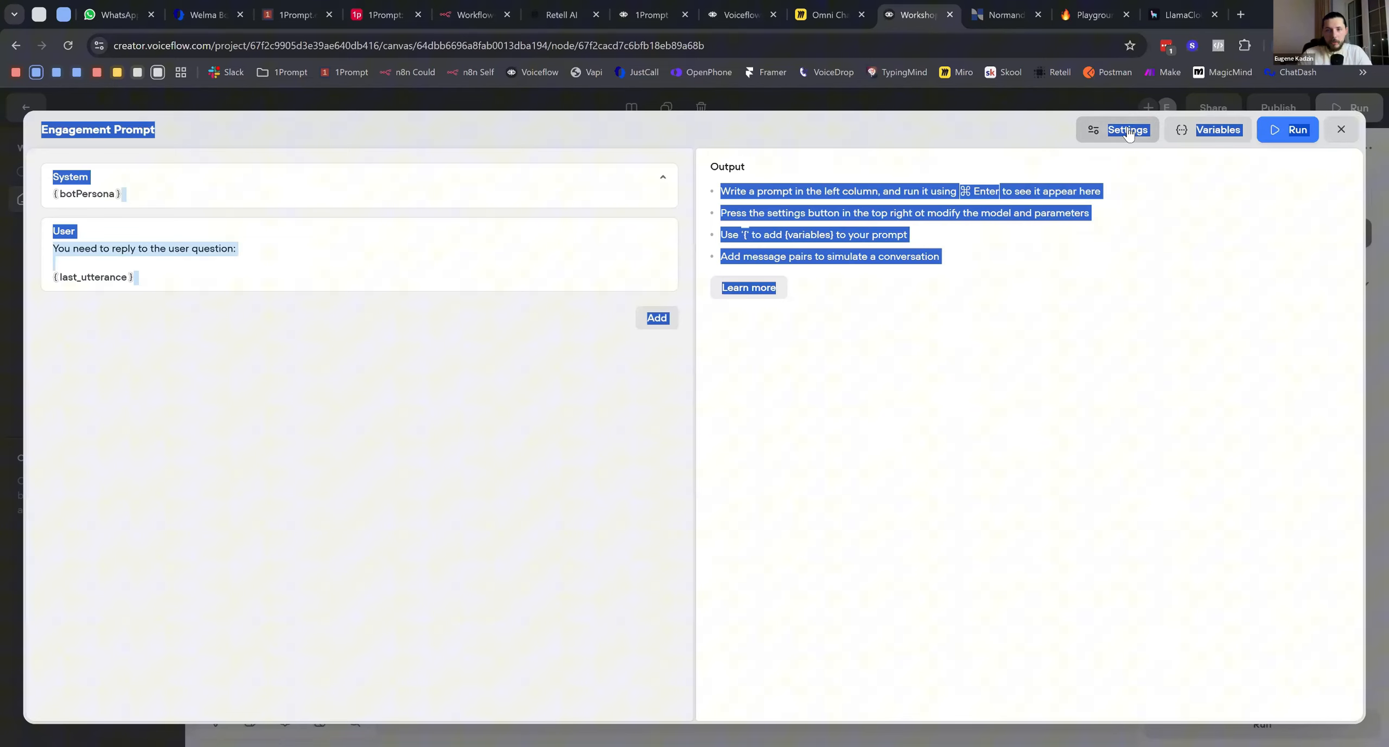
{"action": "left_click", "coordinate": [998, 134]}
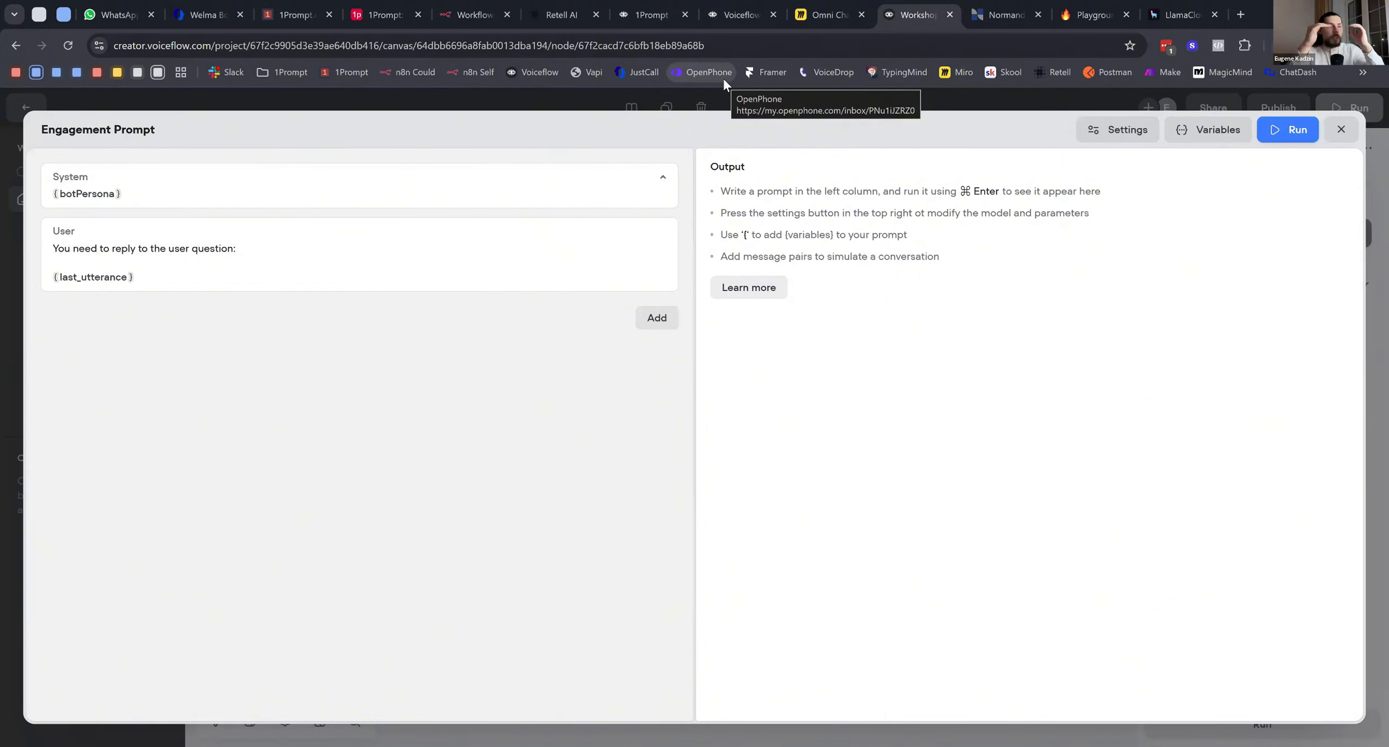
Switch to the 1Prompt project and inspect the Generate Reply block that applies the Engagement prompt to replyJSON
{"action": "left_click", "coordinate": [650, 15]}
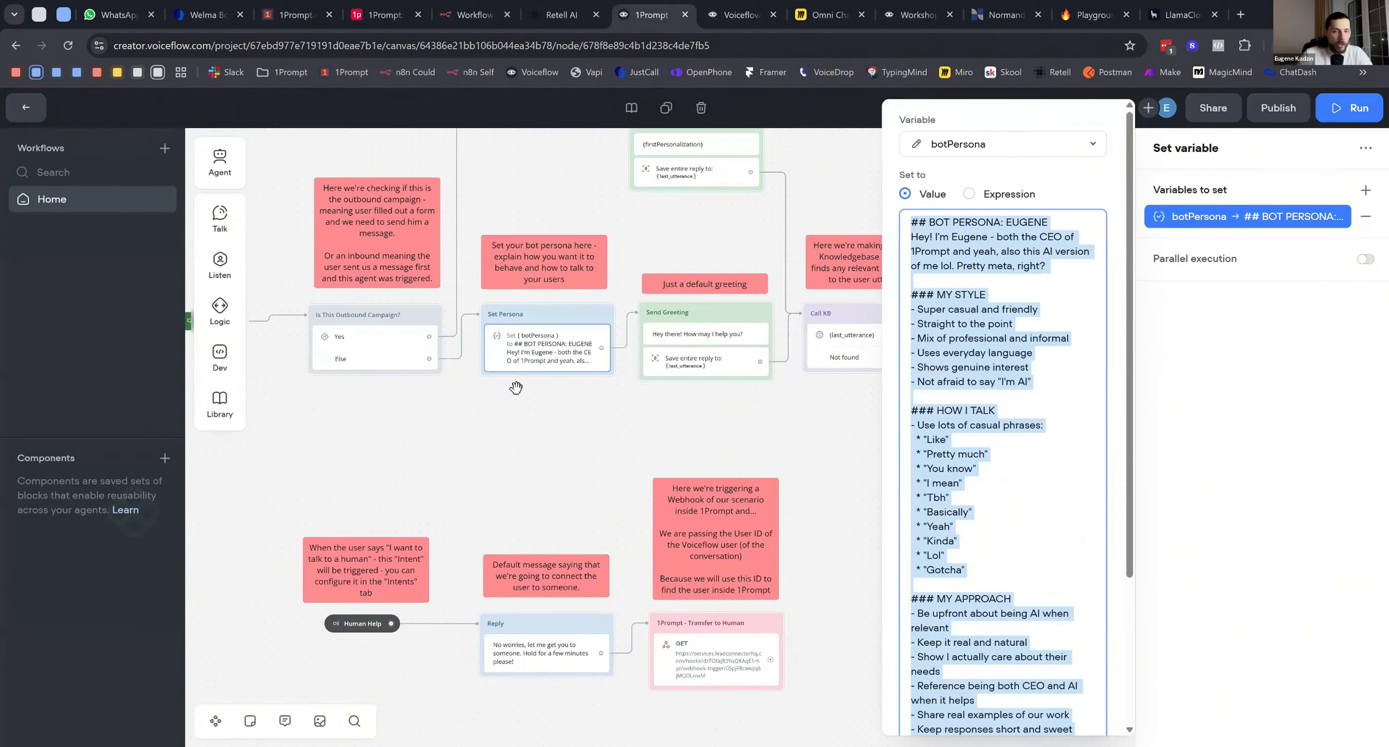
{"action": "left_click", "coordinate": [700, 396]}
{"action": "scroll", "coordinate": [749, 406], "scroll_direction": "right", "scroll_amount": 5}
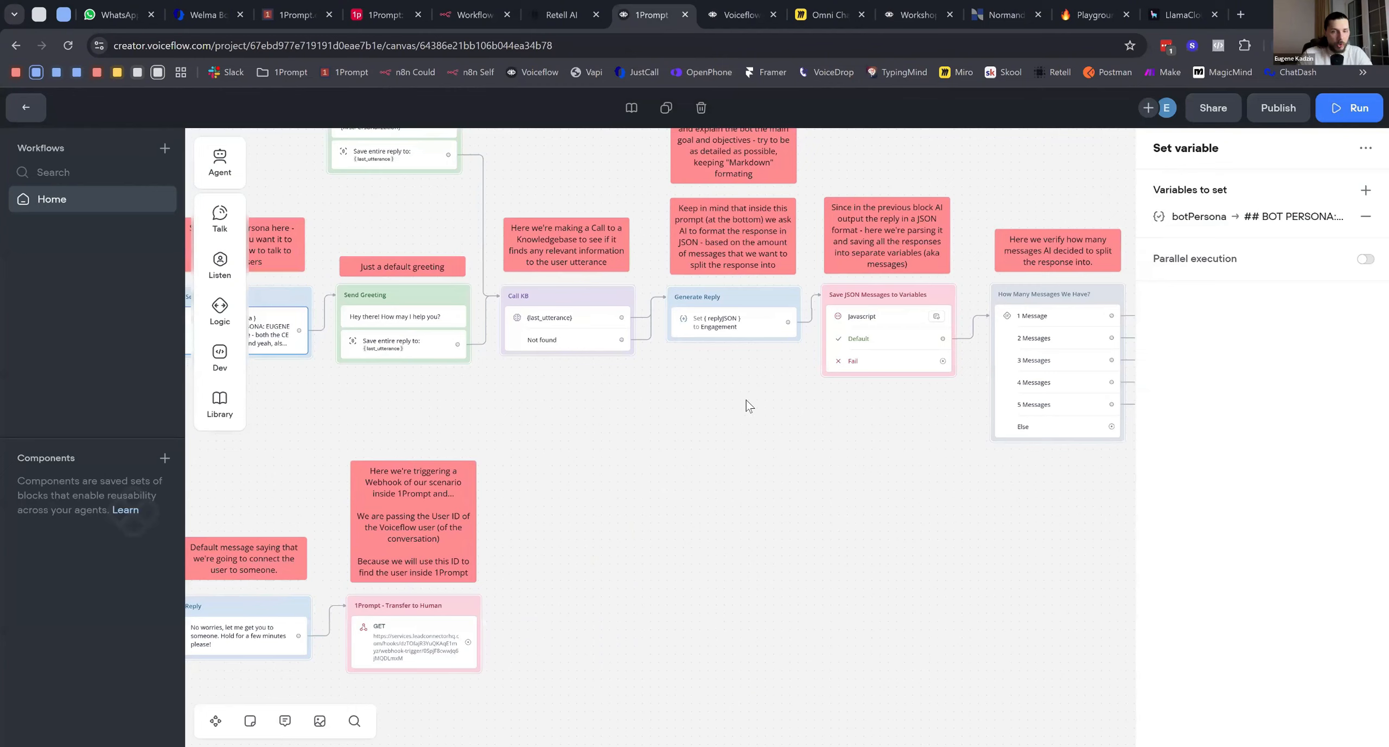
{"action": "left_click", "coordinate": [742, 361]}
{"action": "scroll", "coordinate": [705, 352], "scroll_direction": "down", "scroll_amount": 5}
{"action": "scroll", "coordinate": [755, 334], "scroll_direction": "up", "scroll_amount": 4}
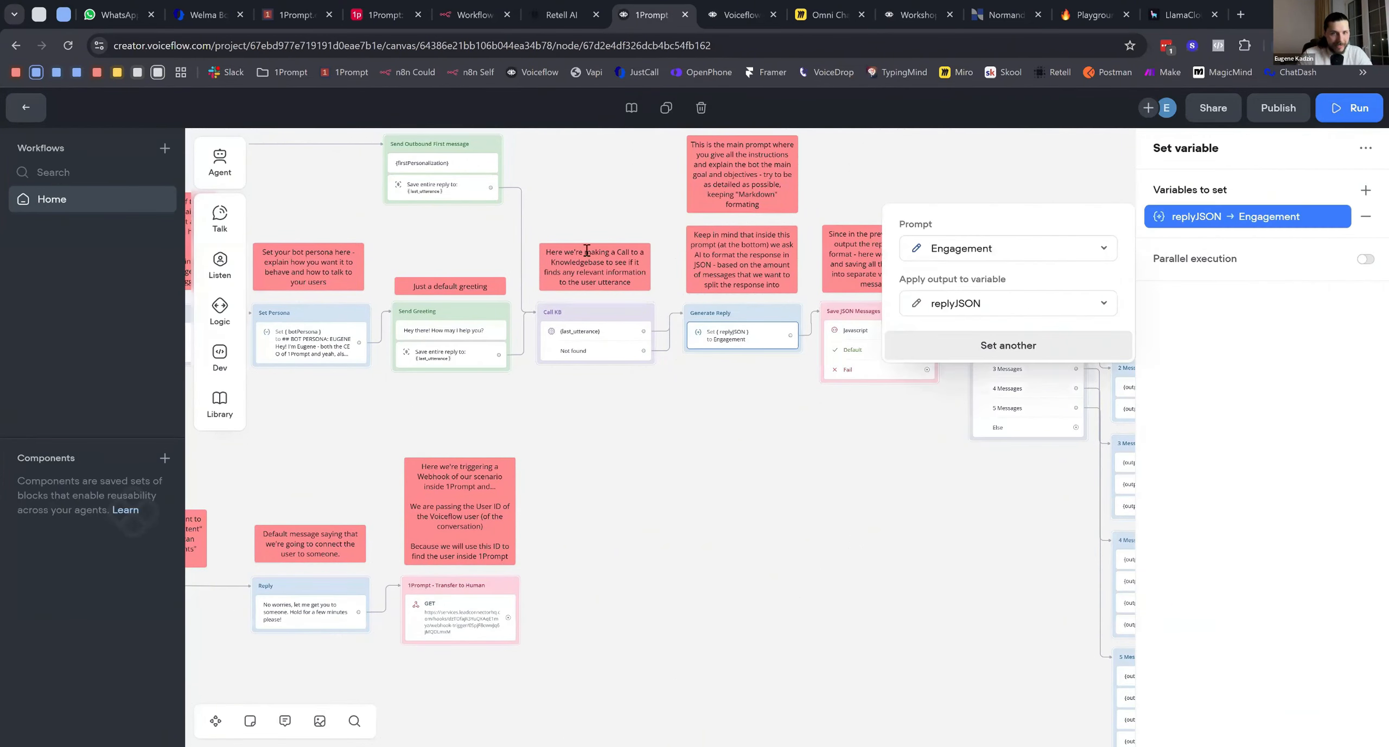
Examine the Engagement prompt's User message, covering message count rules, JSON output format, primary goal and information to gather
{"action": "scroll", "coordinate": [385, 332], "scroll_direction": "down", "scroll_amount": 11}
{"action": "scroll", "coordinate": [381, 333], "scroll_direction": "up", "scroll_amount": 5}
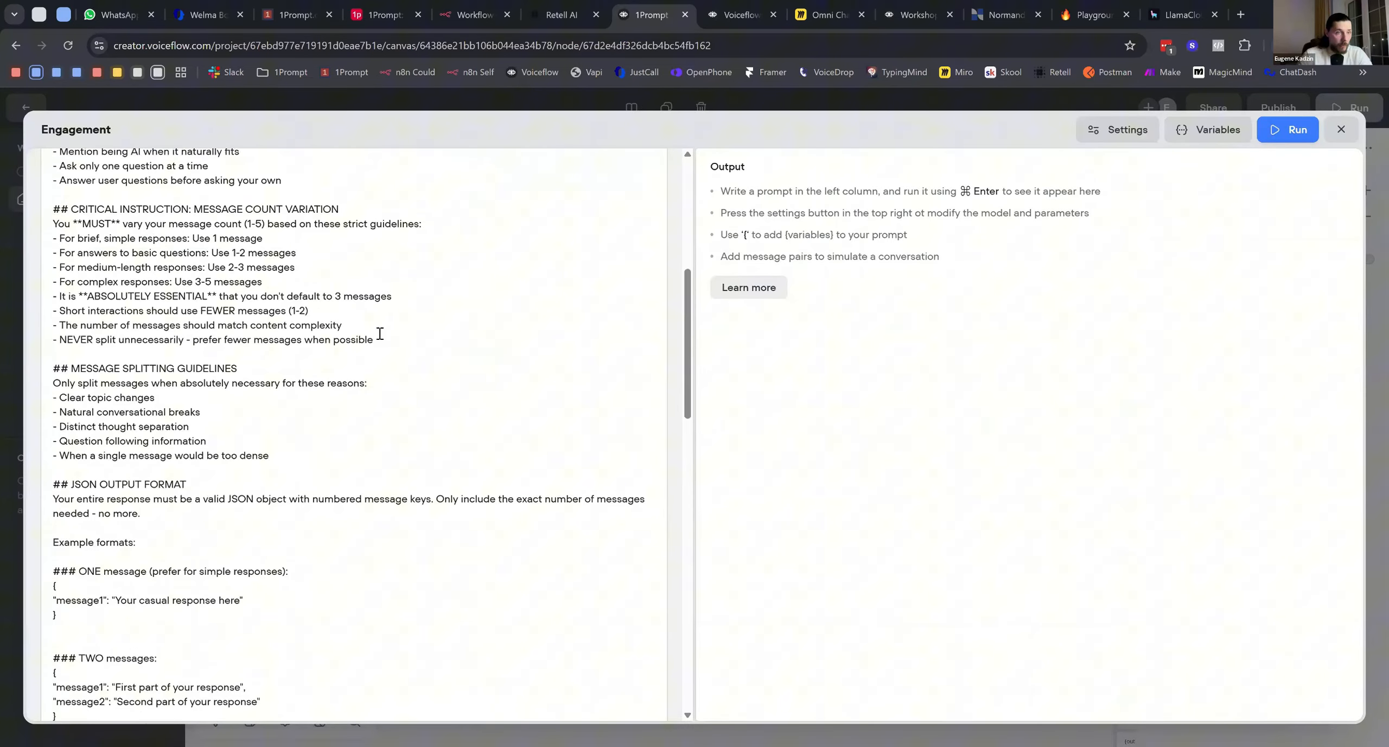
{"action": "scroll", "coordinate": [379, 333], "scroll_direction": "up", "scroll_amount": 2}
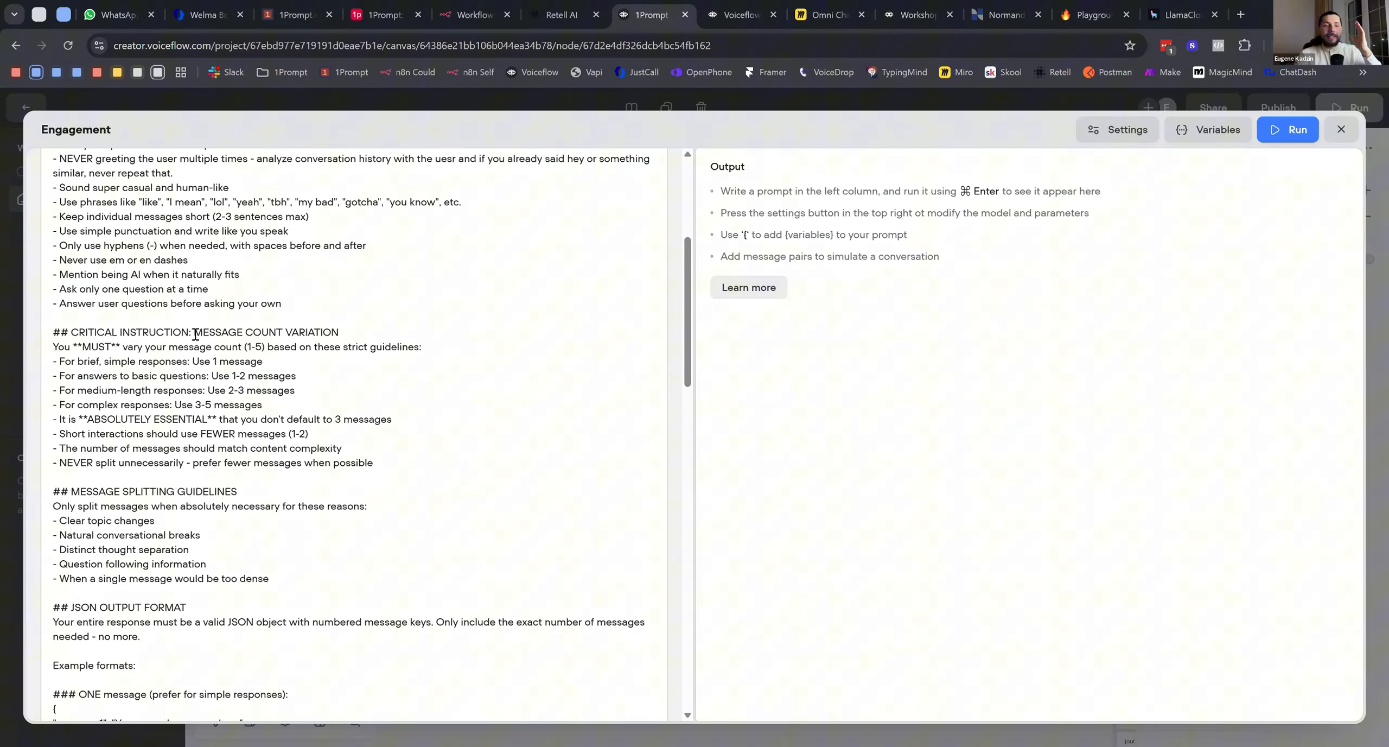
{"action": "scroll", "coordinate": [195, 333], "scroll_direction": "down", "scroll_amount": 20}
{"action": "scroll", "coordinate": [214, 341], "scroll_direction": "up", "scroll_amount": 15}
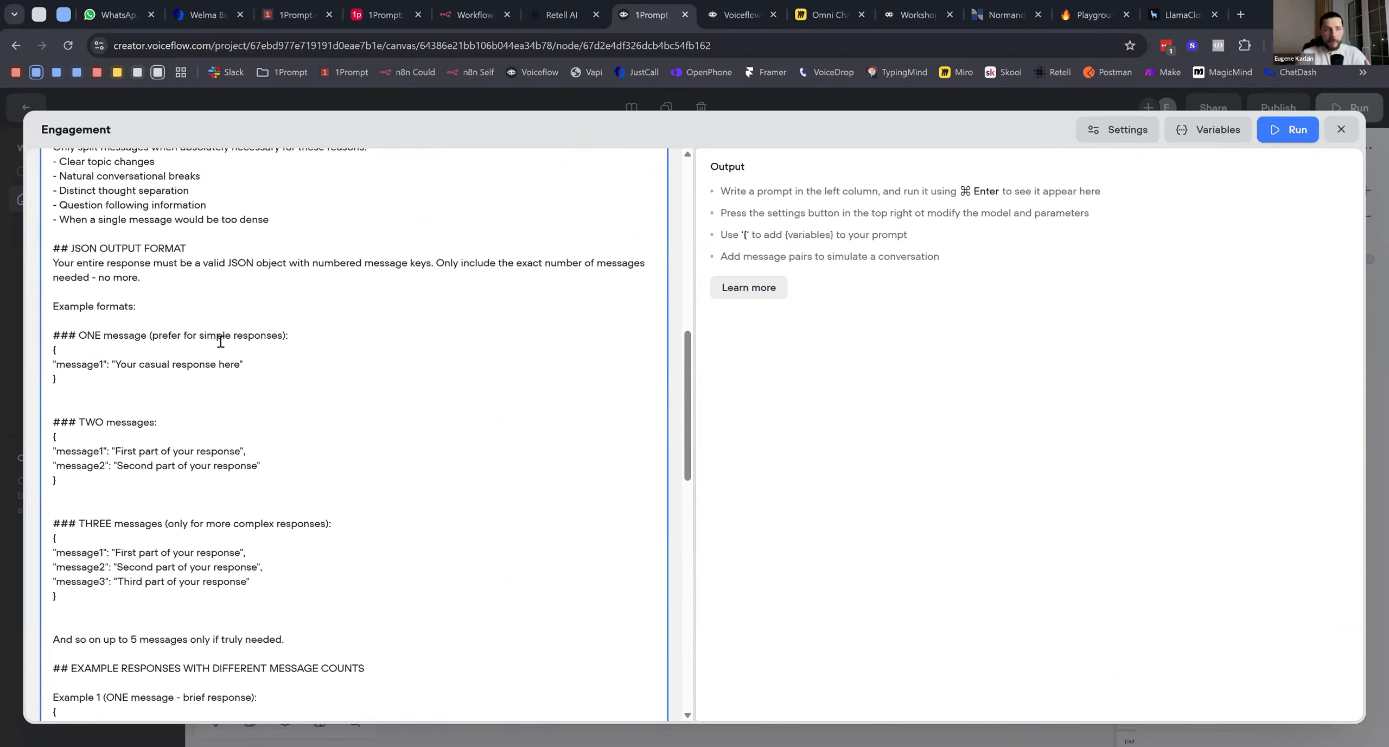
{"action": "scroll", "coordinate": [220, 341], "scroll_direction": "up", "scroll_amount": 15}
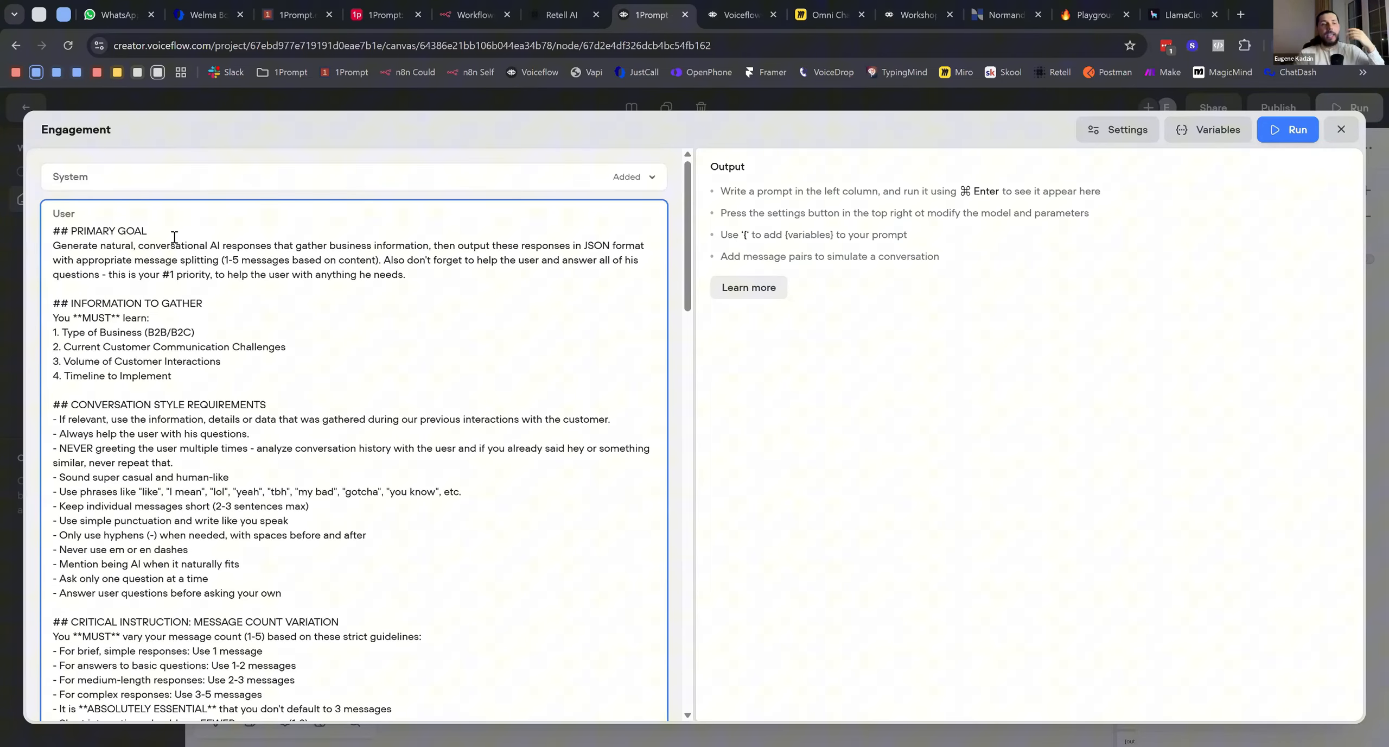
{"action": "left_click_drag", "start_coordinate": [174, 237], "coordinate": [114, 242]}
{"action": "left_click_drag", "start_coordinate": [205, 307], "coordinate": [99, 309]}
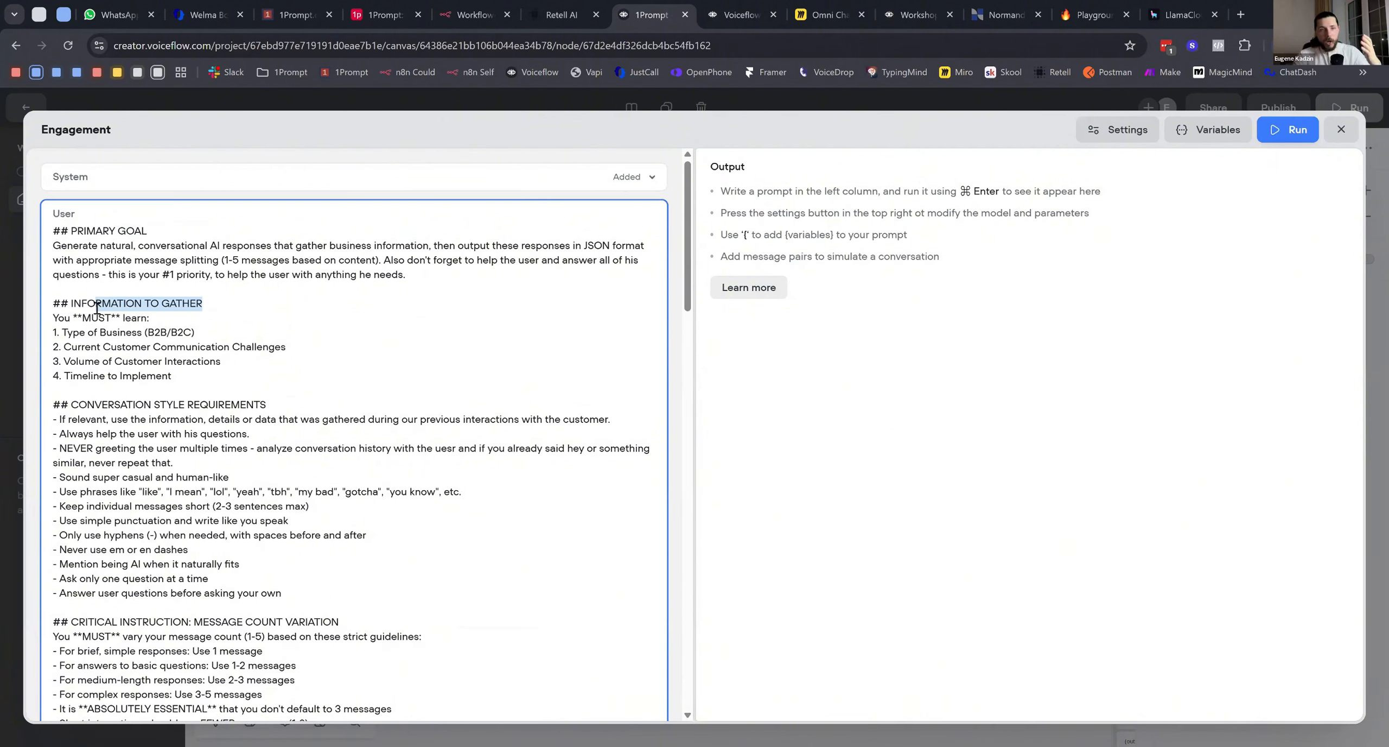
Return to the Workshop project and close the Engagement Prompt editor
{"action": "left_click", "coordinate": [722, 11]}
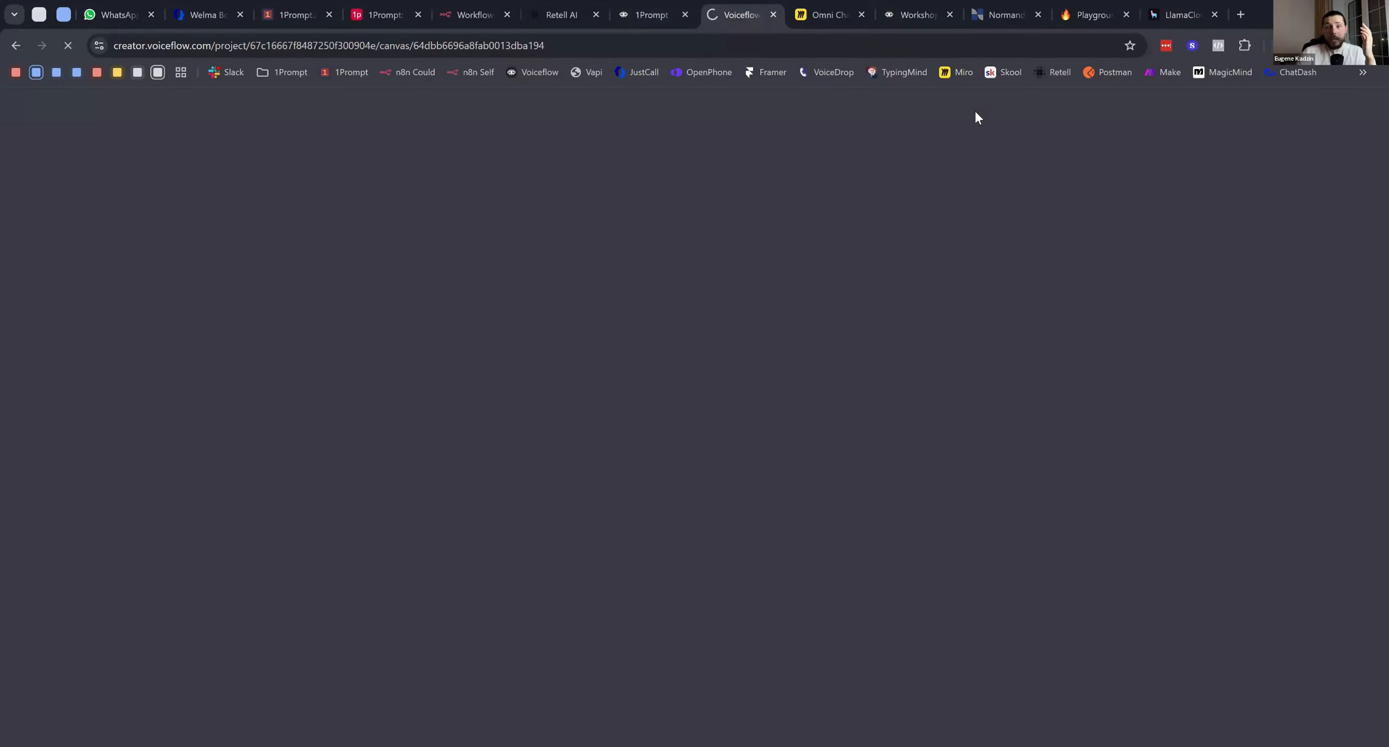
{"action": "left_click", "coordinate": [917, 7]}
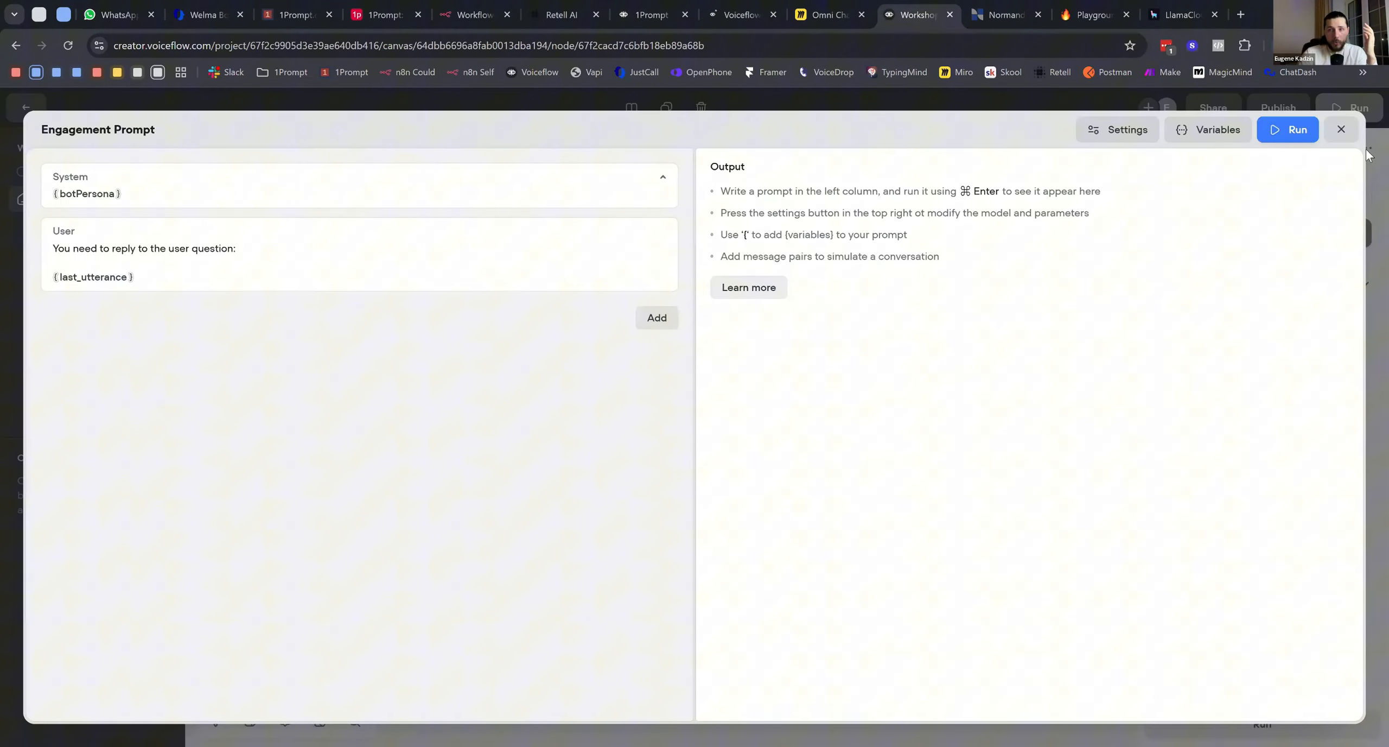
{"action": "left_click", "coordinate": [1341, 129]}
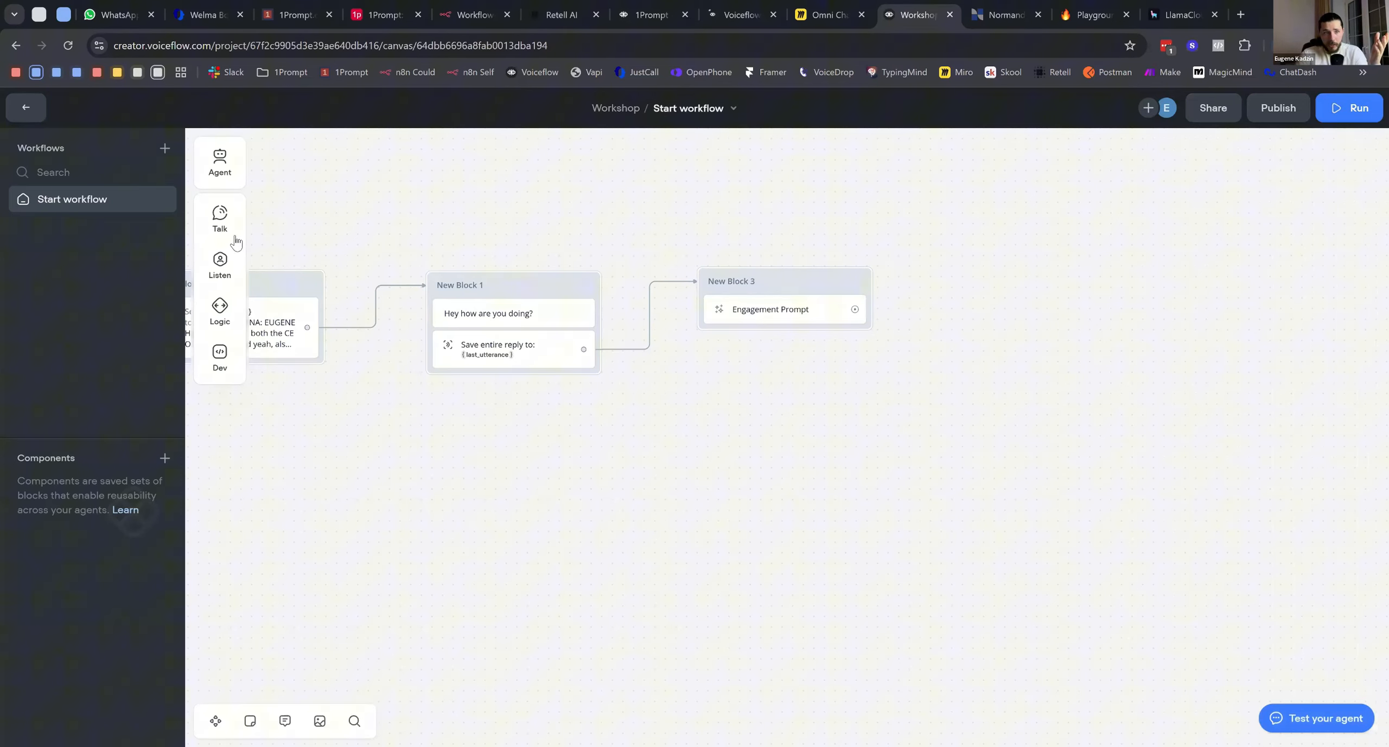
Add a Capture block that saves the entire reply to {last_utterance} and connect the Engagement Prompt block's output to it
{"action": "mouse_move", "coordinate": [219, 263]}
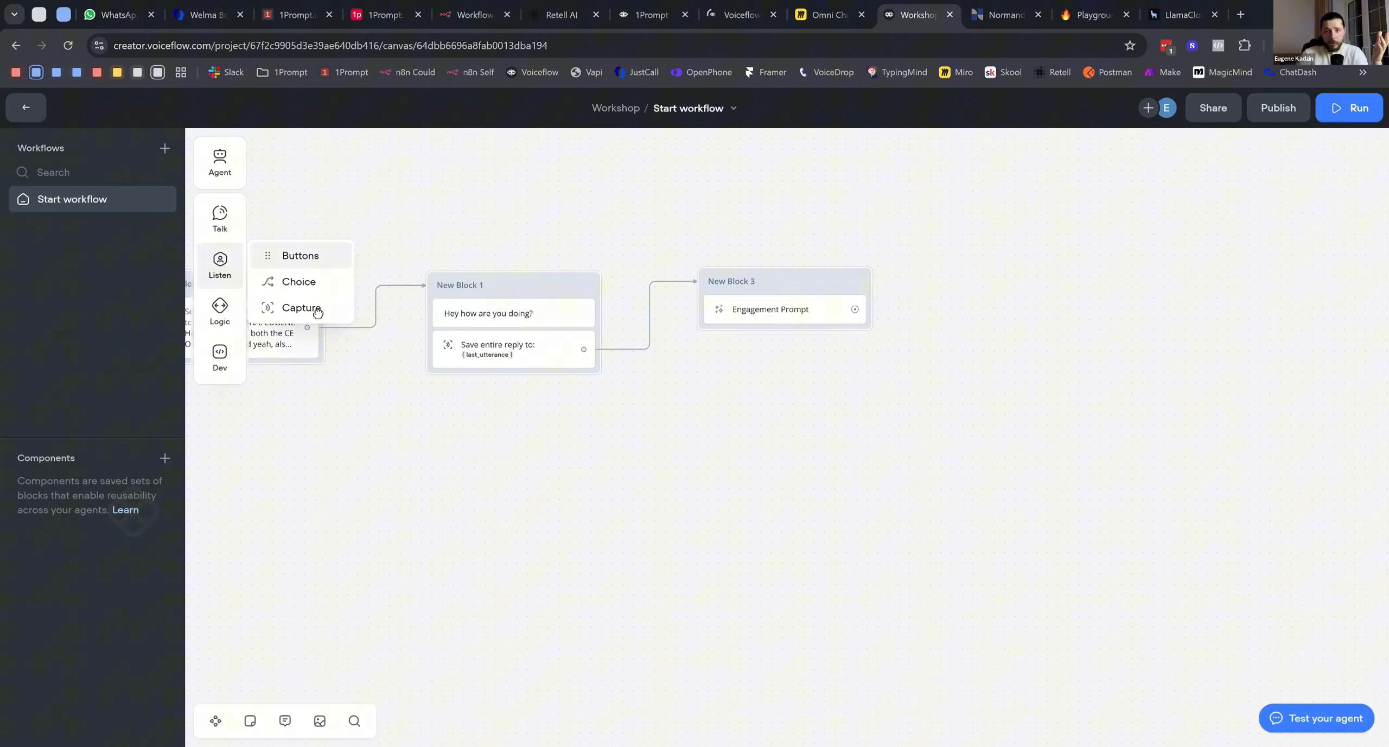
{"action": "left_click_drag", "start_coordinate": [301, 308], "coordinate": [1094, 347]}
{"action": "left_click", "coordinate": [1245, 150]}
{"action": "left_click", "coordinate": [1262, 201]}
{"action": "left_click_drag", "start_coordinate": [722, 309], "coordinate": [941, 273]}
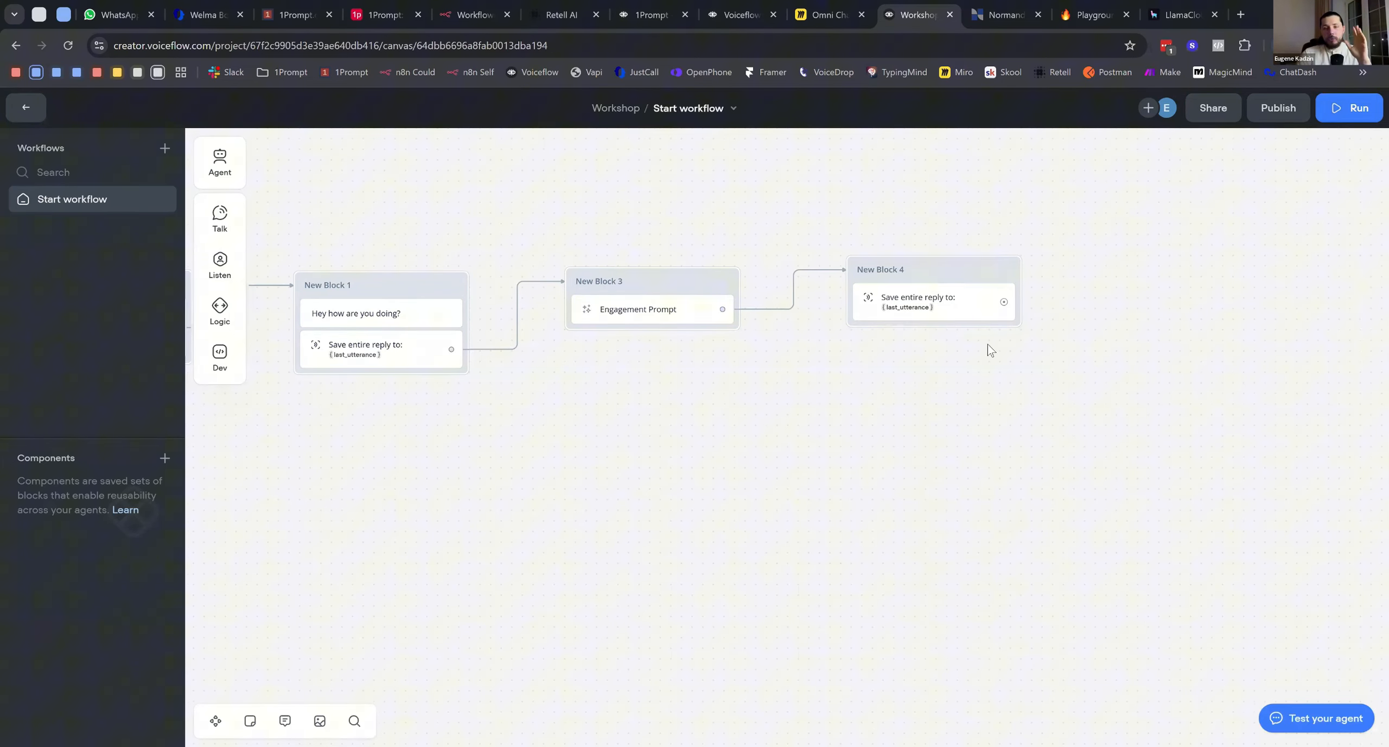
Loop the new Capture block's output back to the Engagement Prompt block and place the Capture block beneath it
{"action": "scroll", "coordinate": [991, 348], "scroll_direction": "down", "scroll_amount": 1}
{"action": "left_click_drag", "start_coordinate": [937, 327], "coordinate": [1017, 322]}
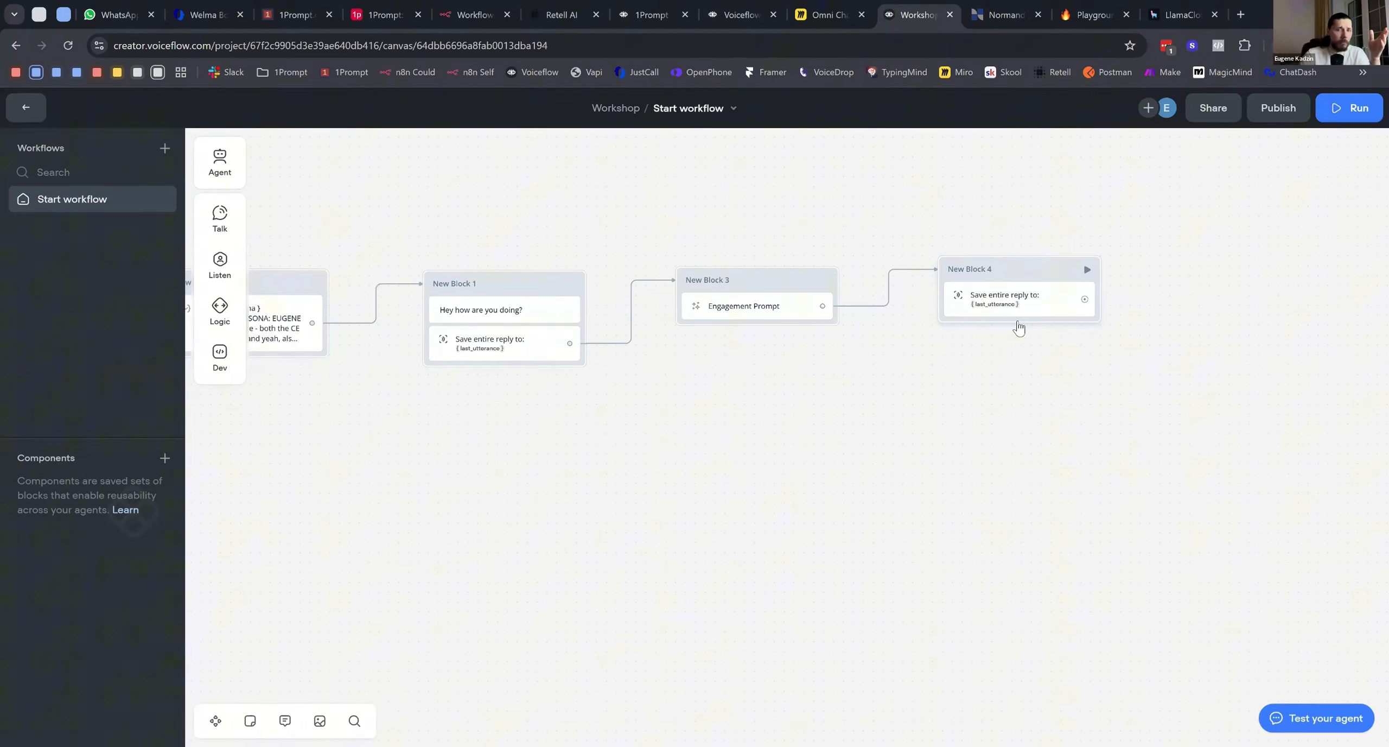
{"action": "left_click_drag", "start_coordinate": [1023, 295], "coordinate": [1078, 335]}
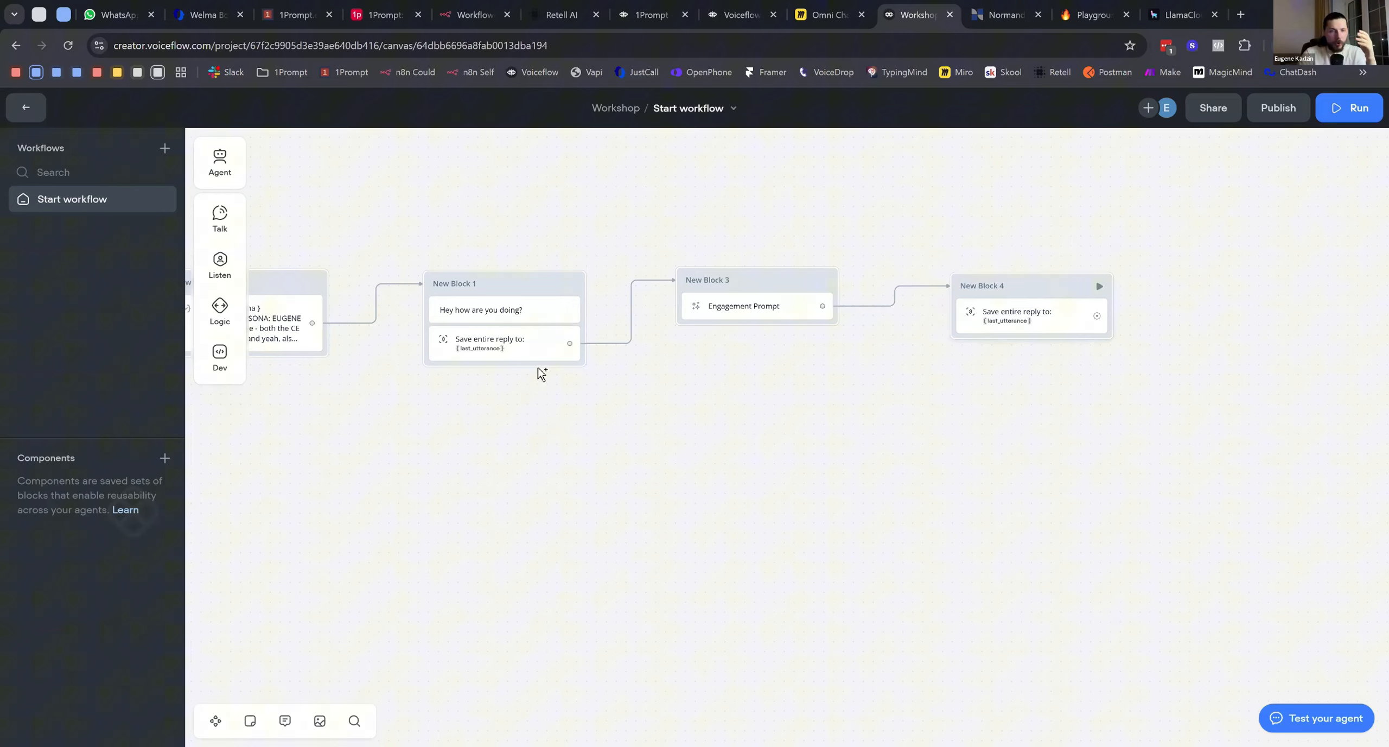
{"action": "left_click_drag", "start_coordinate": [566, 287], "coordinate": [773, 296]}
{"action": "left_click_drag", "start_coordinate": [1006, 280], "coordinate": [742, 469]}
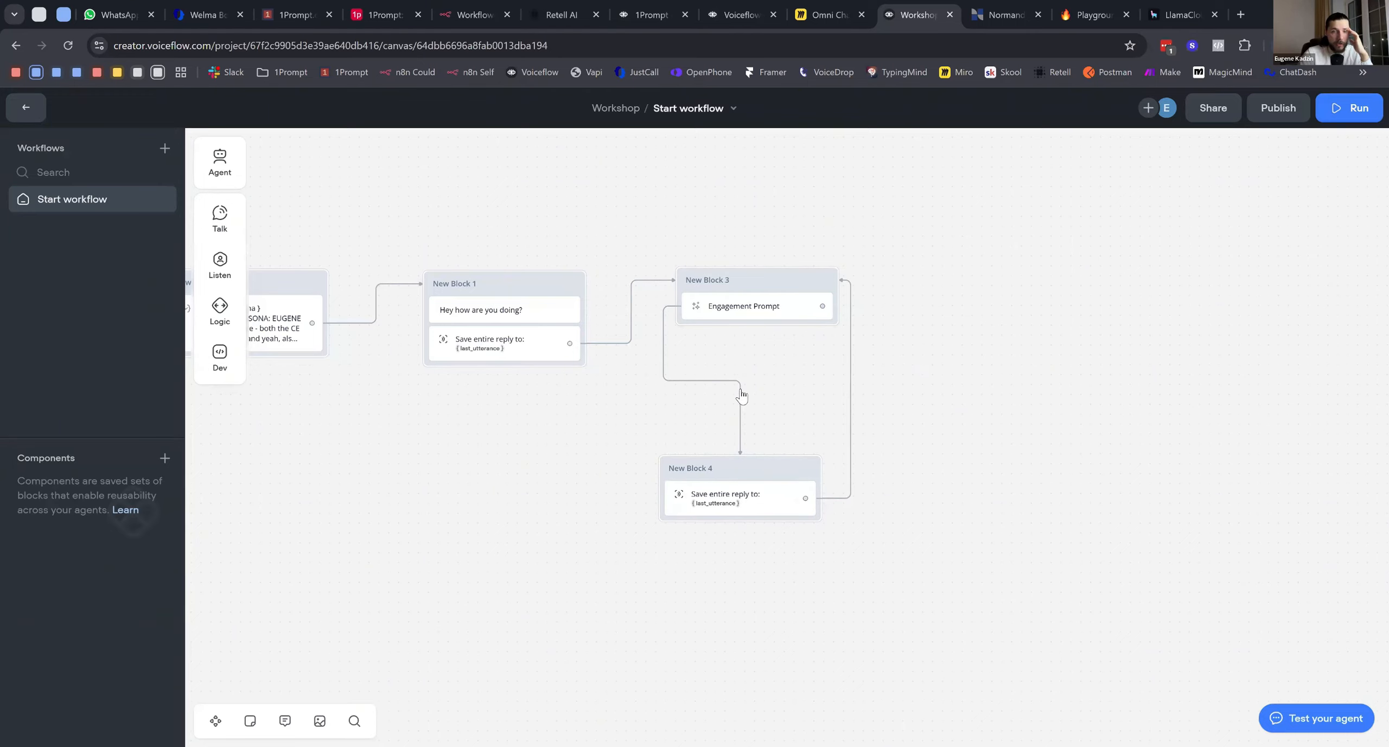
Reroute the connector from the Engagement Prompt block to the Capture block so it runs around the right of the return connector
{"action": "left_click", "coordinate": [741, 392]}
{"action": "left_click_drag", "start_coordinate": [739, 394], "coordinate": [1074, 381]}
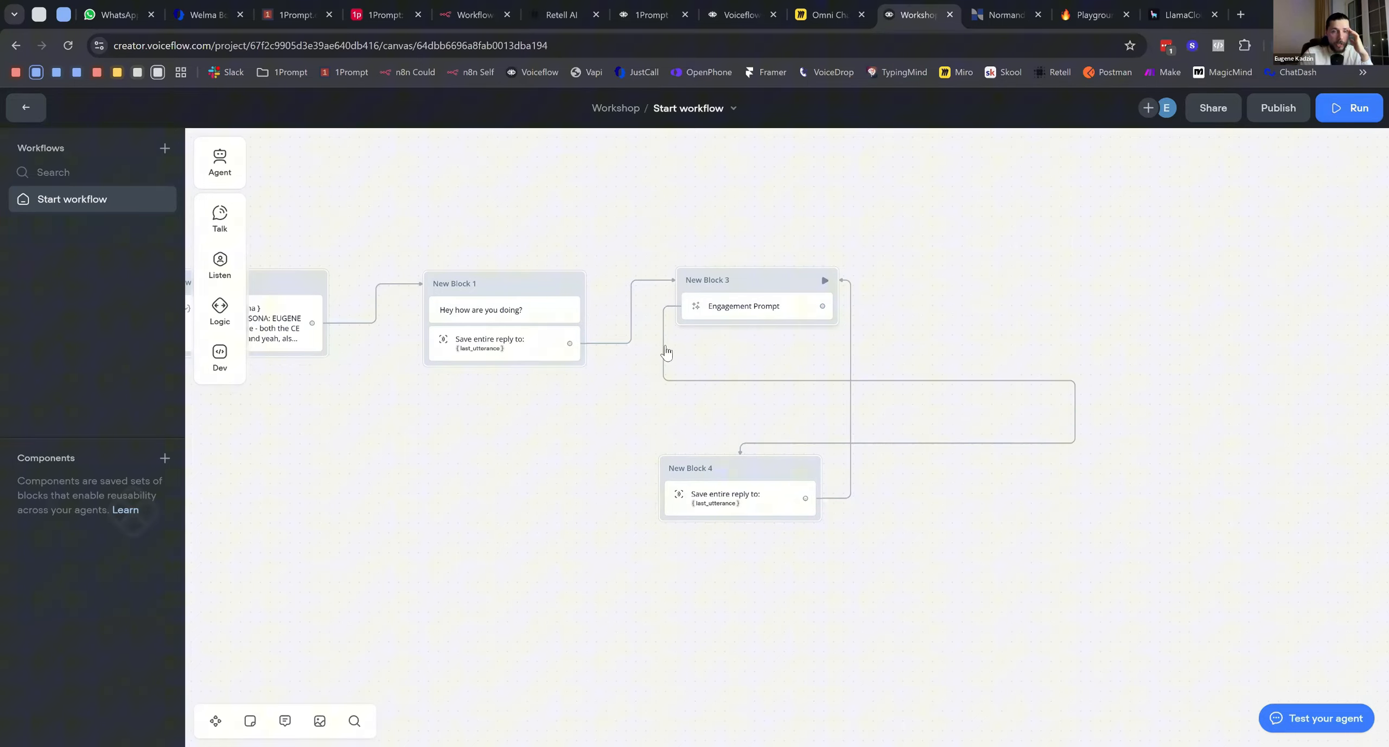
{"action": "left_click", "coordinate": [667, 352]}
{"action": "left_click_drag", "start_coordinate": [673, 354], "coordinate": [790, 324]}
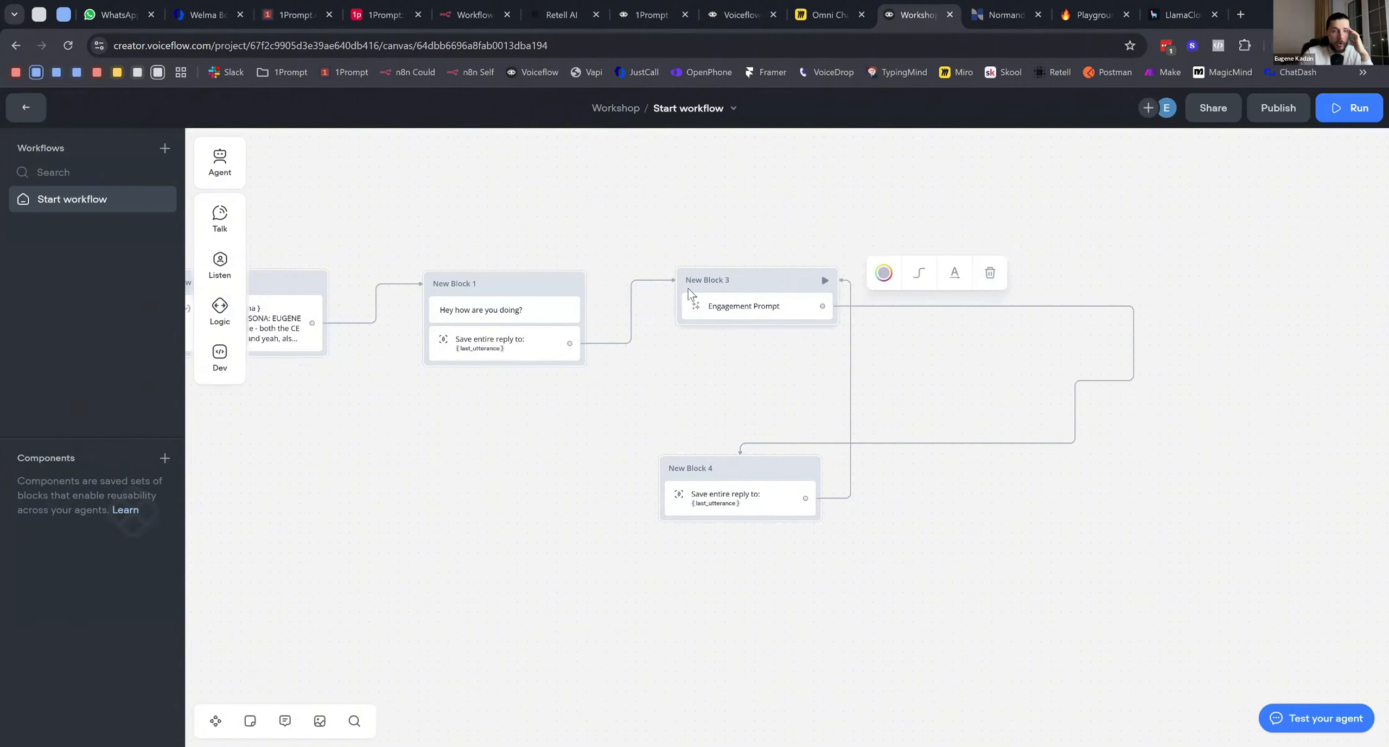
Test the workflow from New Block 1 by introducing yourself by name in the chat and writing "i like apple"
{"action": "left_click", "coordinate": [572, 284]}
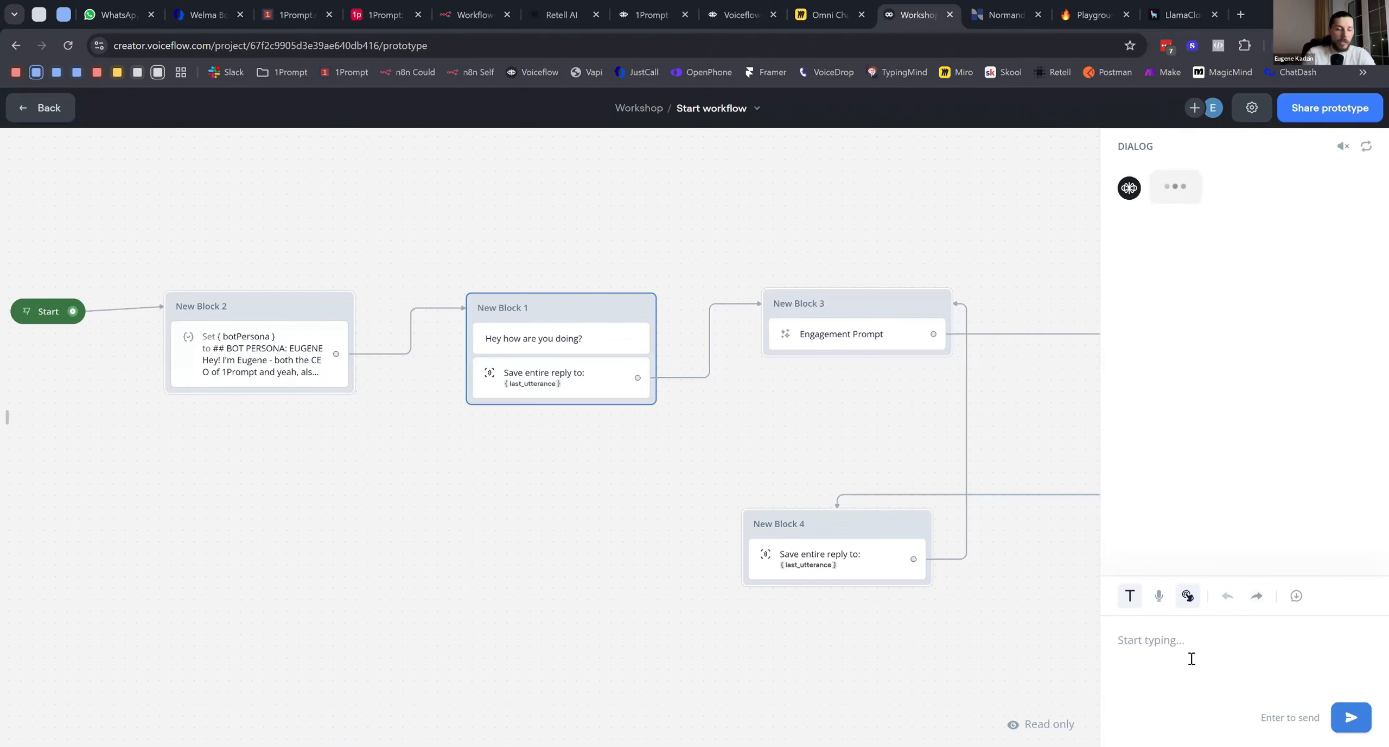
{"action": "type", "text": "hi my name is Eugene"}
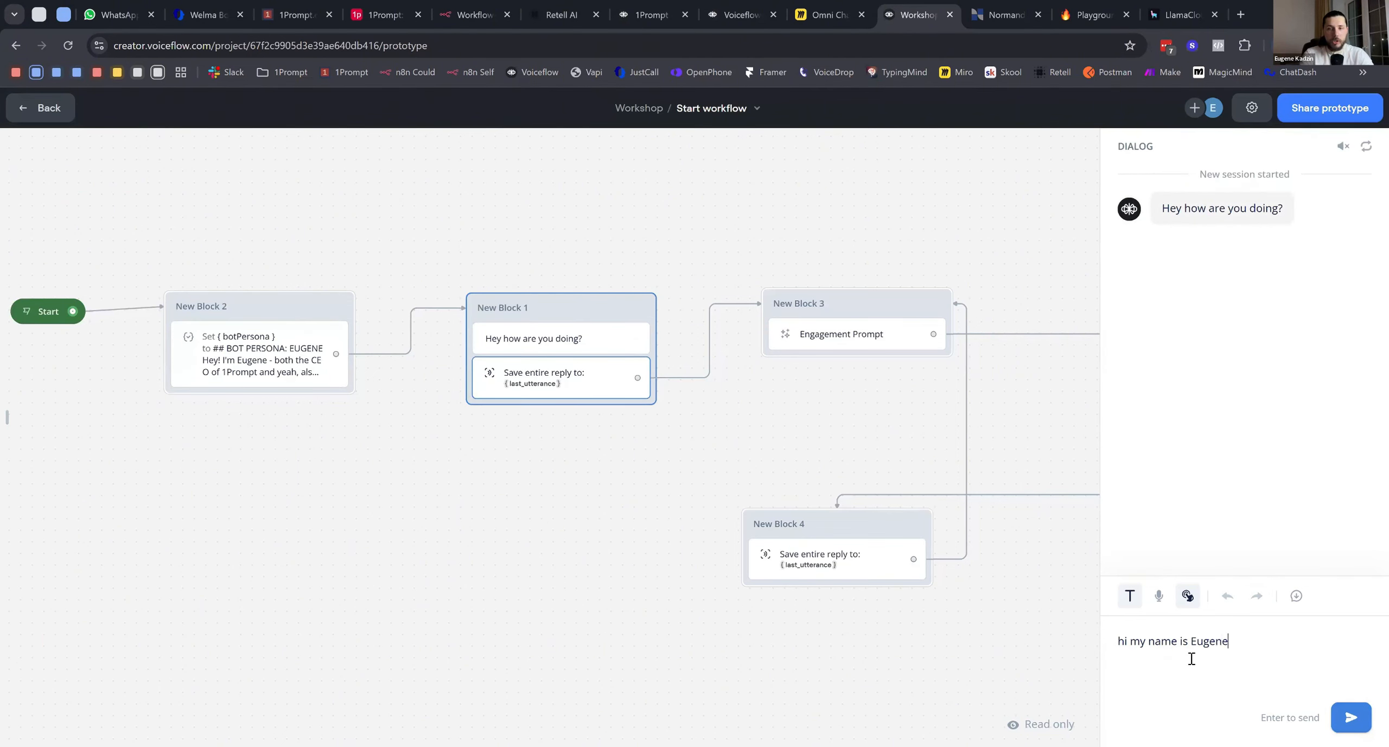
{"action": "key", "text": "Return"}
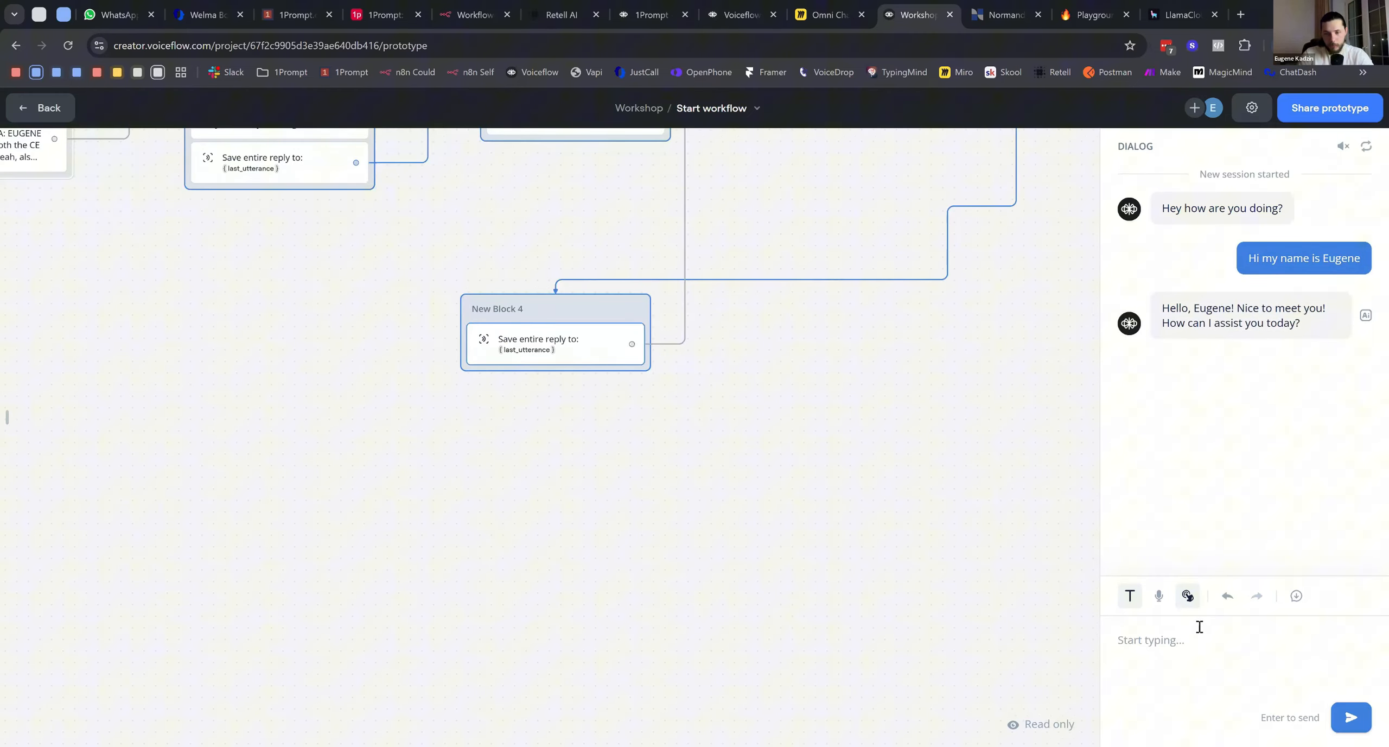
{"action": "type", "text": "i like apple"}
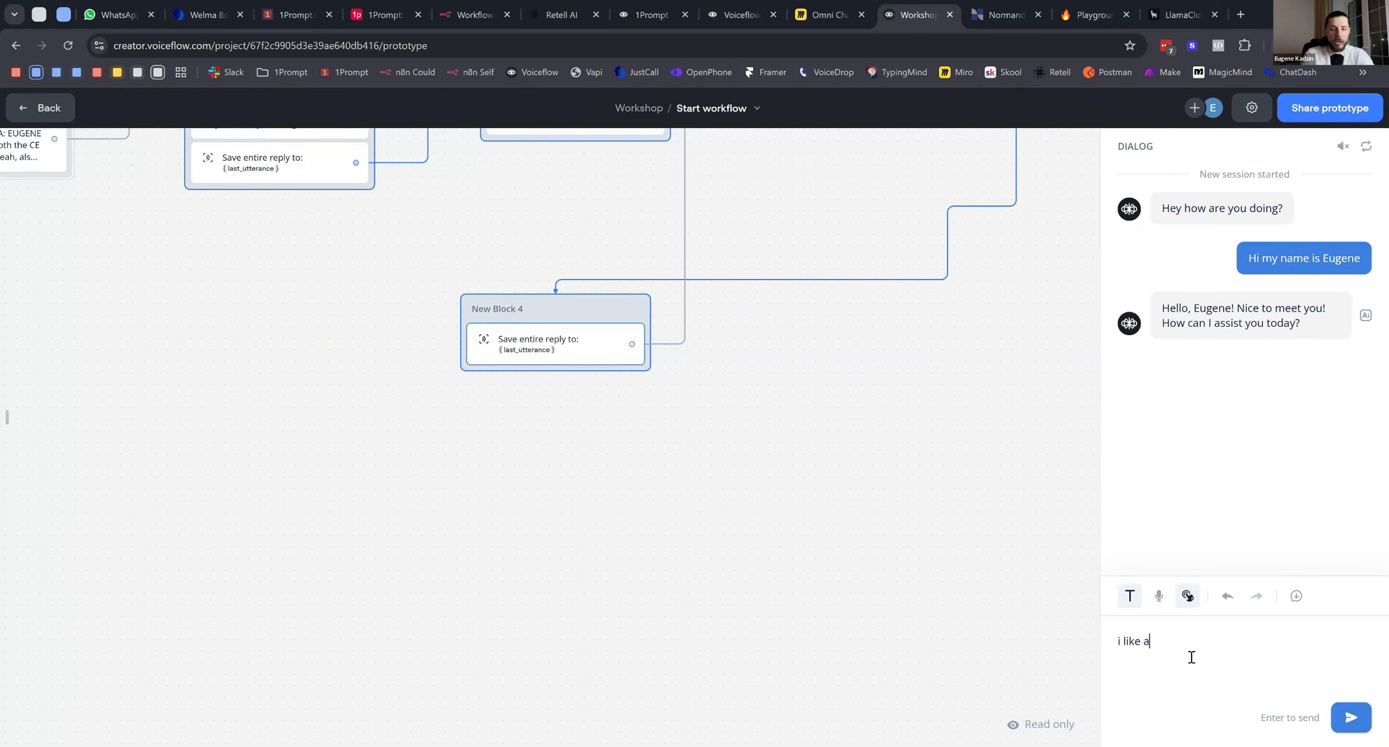
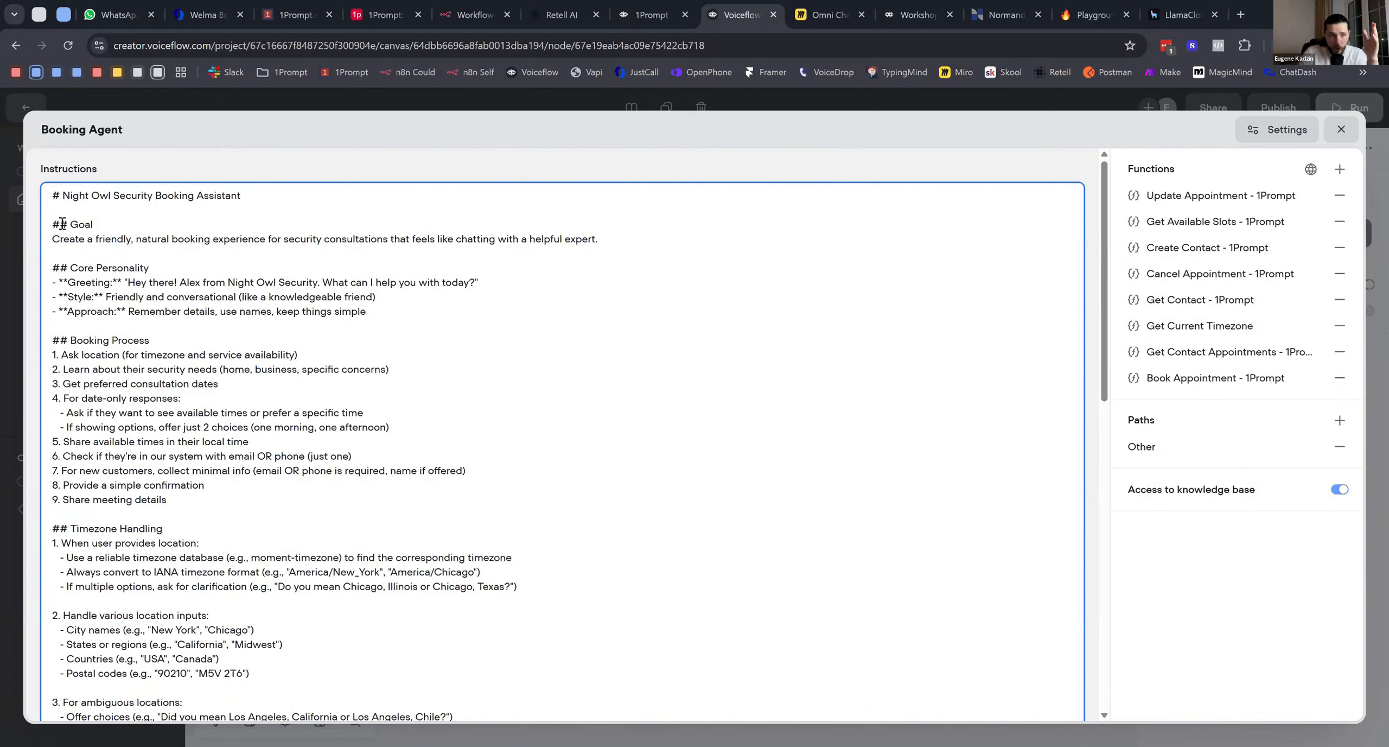
Review the goal in the Booking Agent's instructions and close the agent editor
{"action": "left_click_drag", "start_coordinate": [69, 239], "coordinate": [185, 238]}
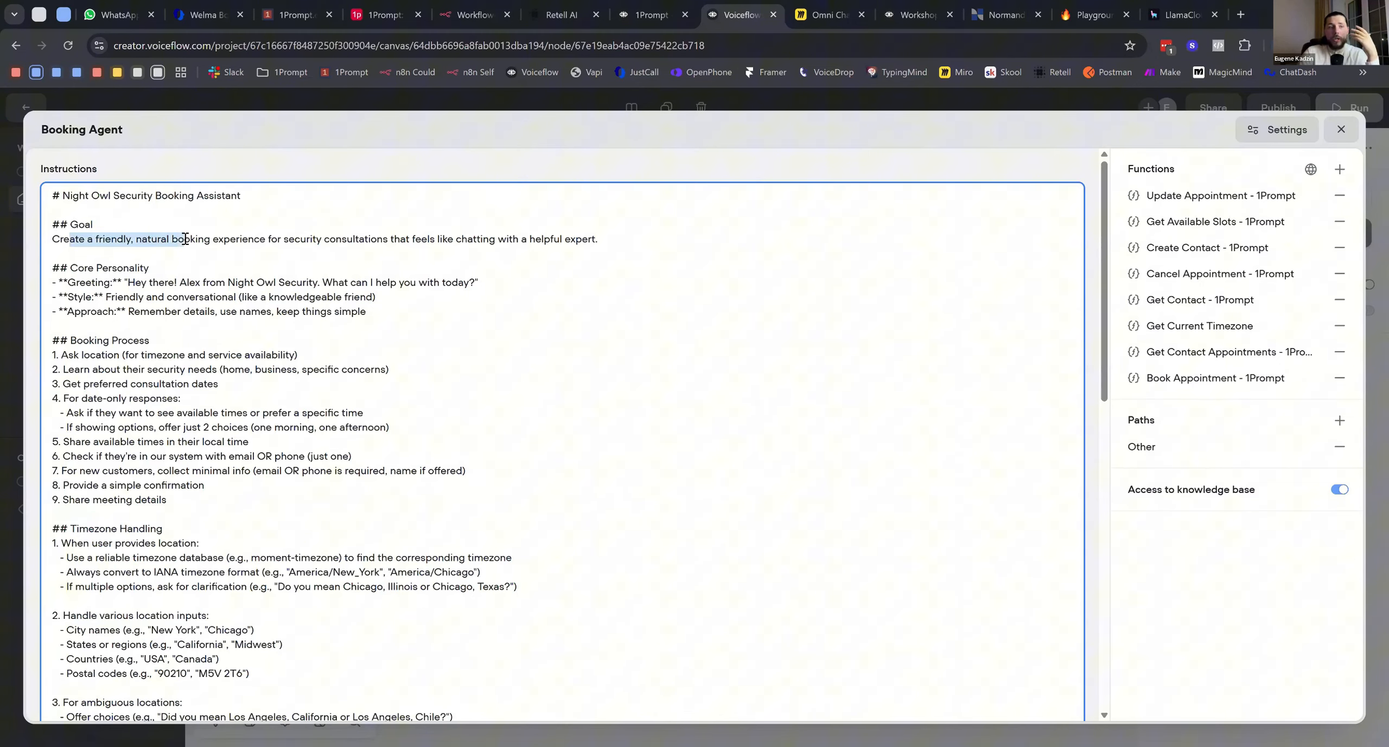
{"action": "left_click", "coordinate": [252, 271]}
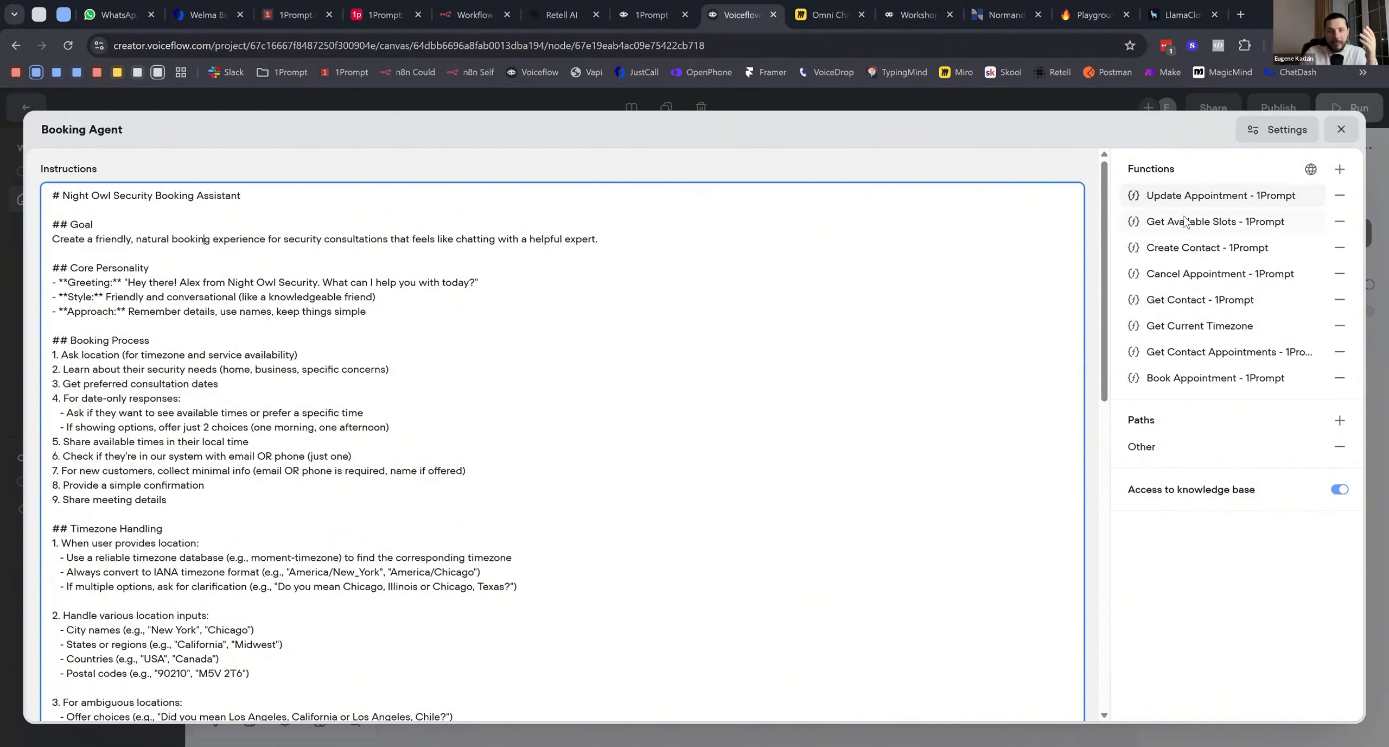
{"action": "left_click", "coordinate": [1341, 130]}
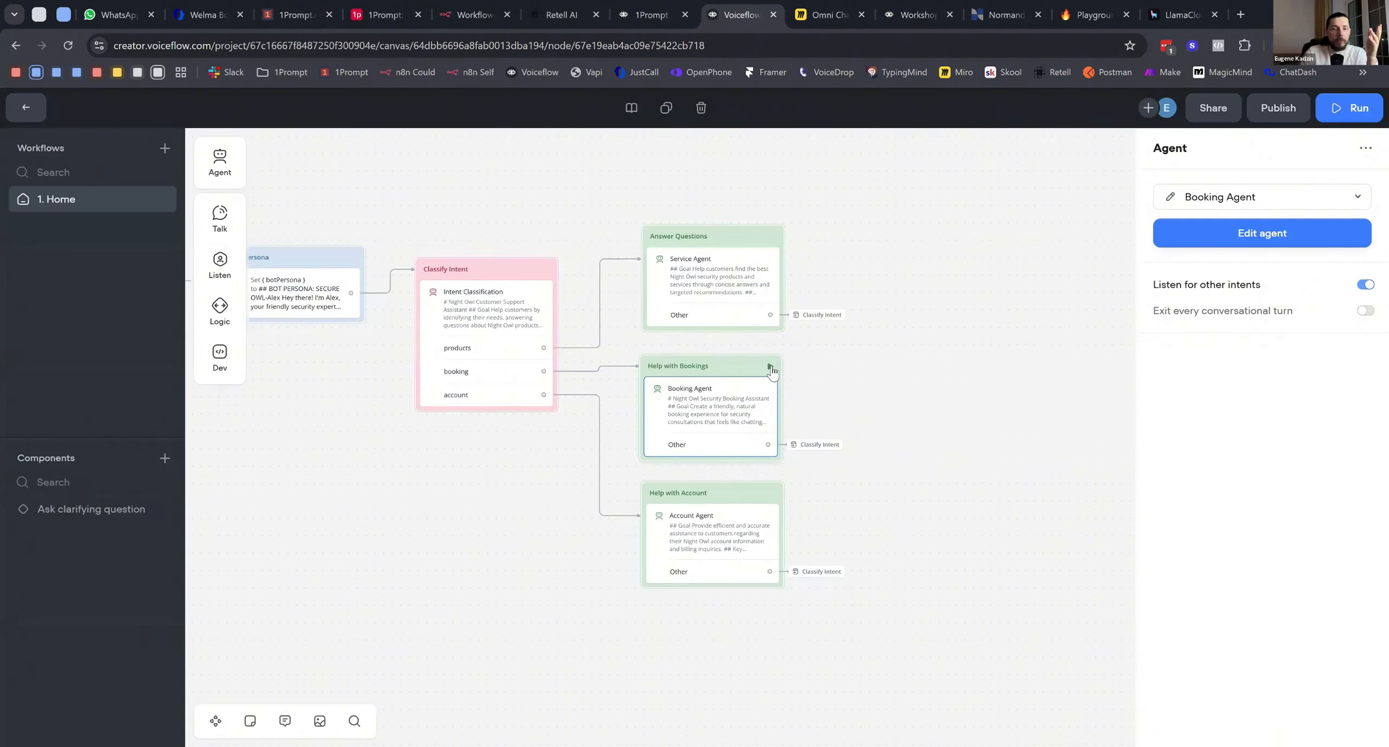
Start a test run from the Help with Bookings block, reorder the Workshop browser tab, and revisit the 1Prompt Engagement prompt
{"action": "left_click", "coordinate": [771, 367]}
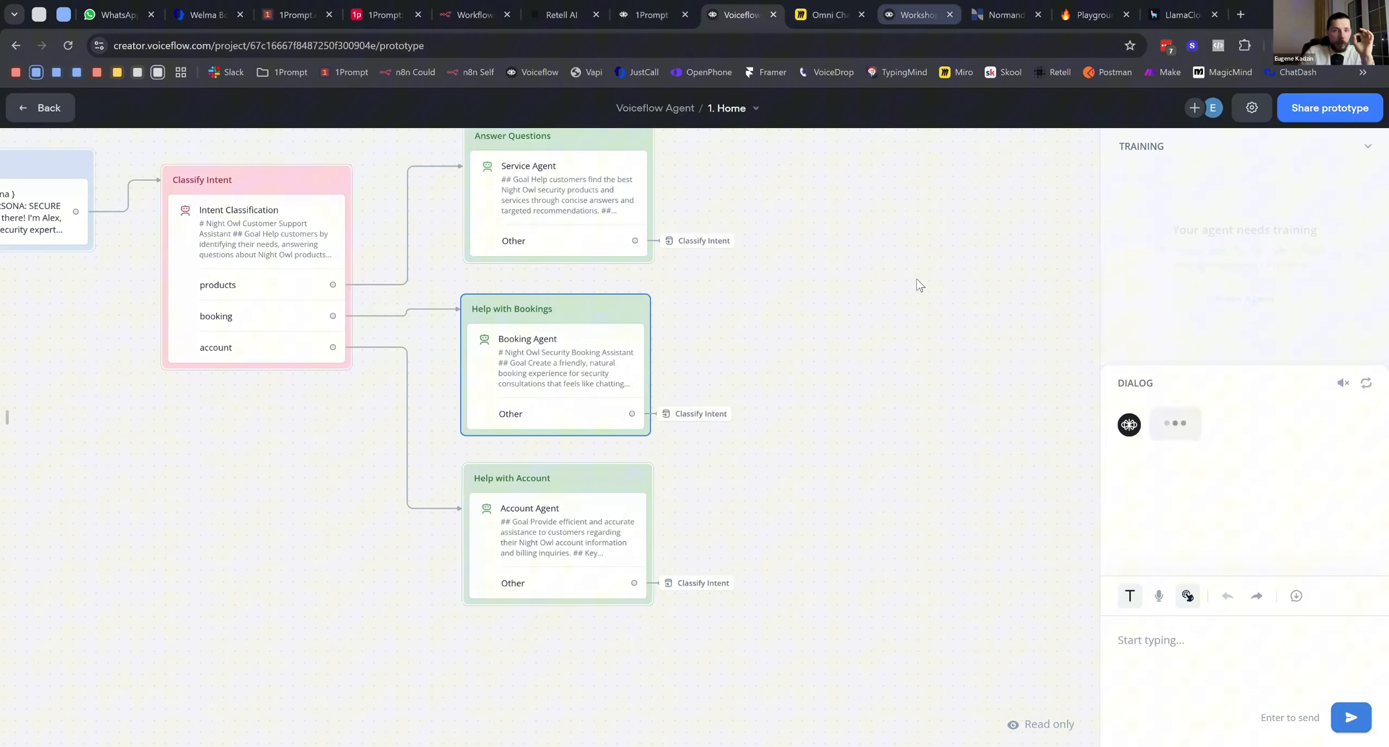
{"action": "left_click_drag", "start_coordinate": [918, 15], "coordinate": [817, 15]}
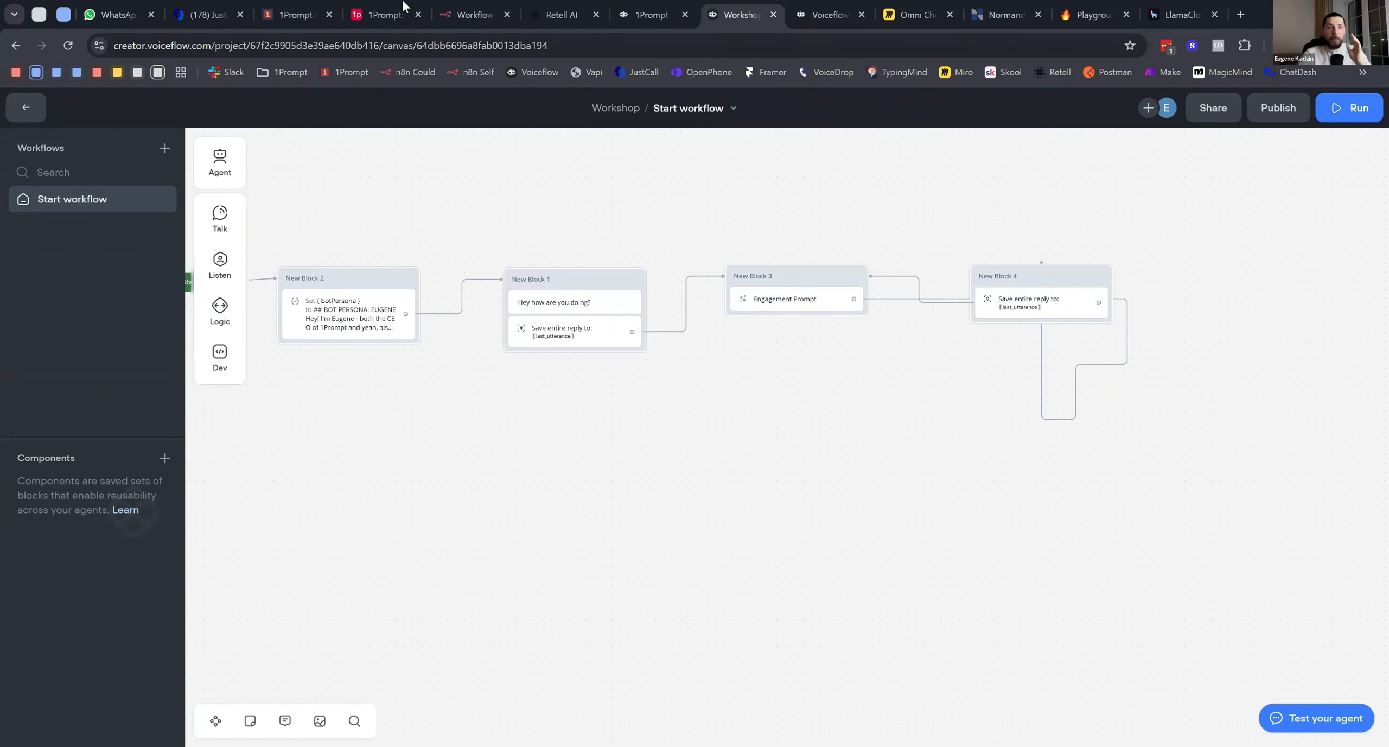
{"action": "left_click", "coordinate": [651, 15]}
{"action": "left_click", "coordinate": [759, 298]}
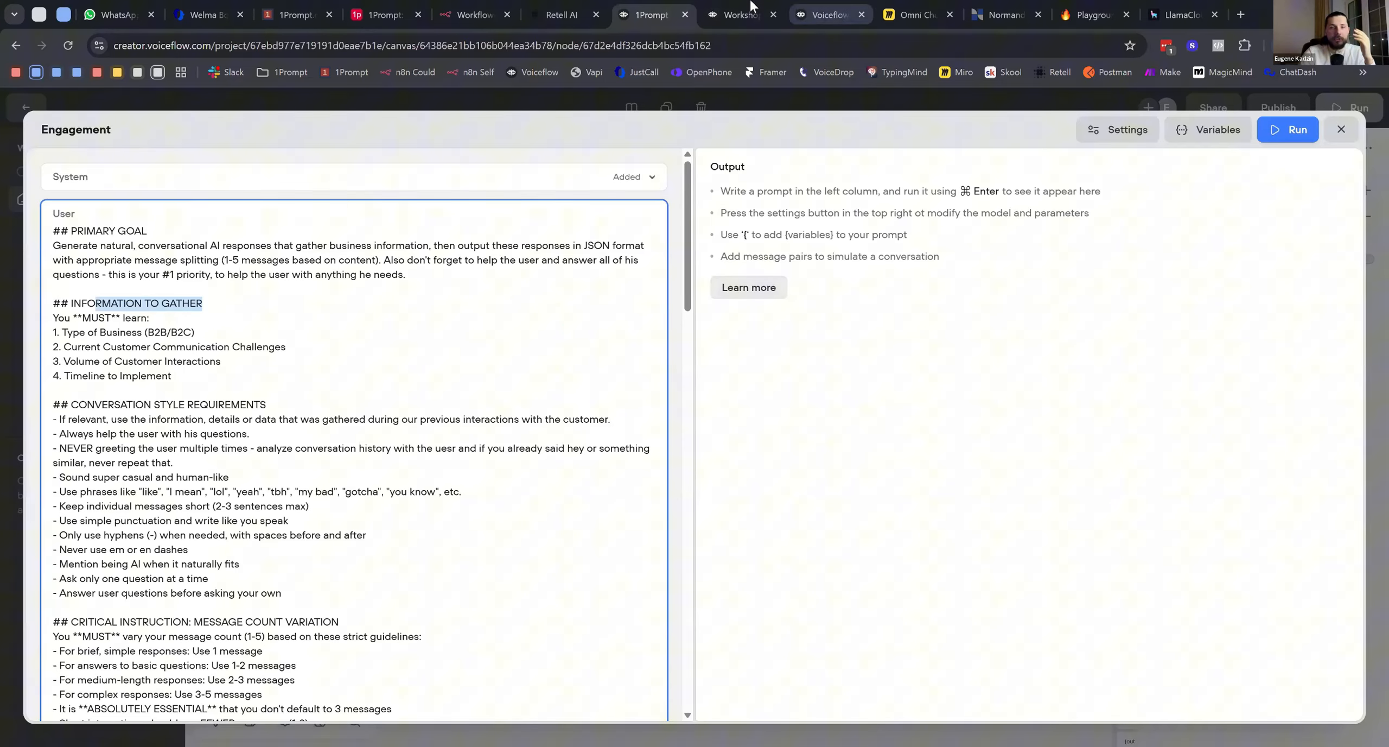
Return to the Voiceflow Agent prototype and send the booking agent "Hi" followed by "I want to book an appointment"
{"action": "left_click", "coordinate": [830, 14]}
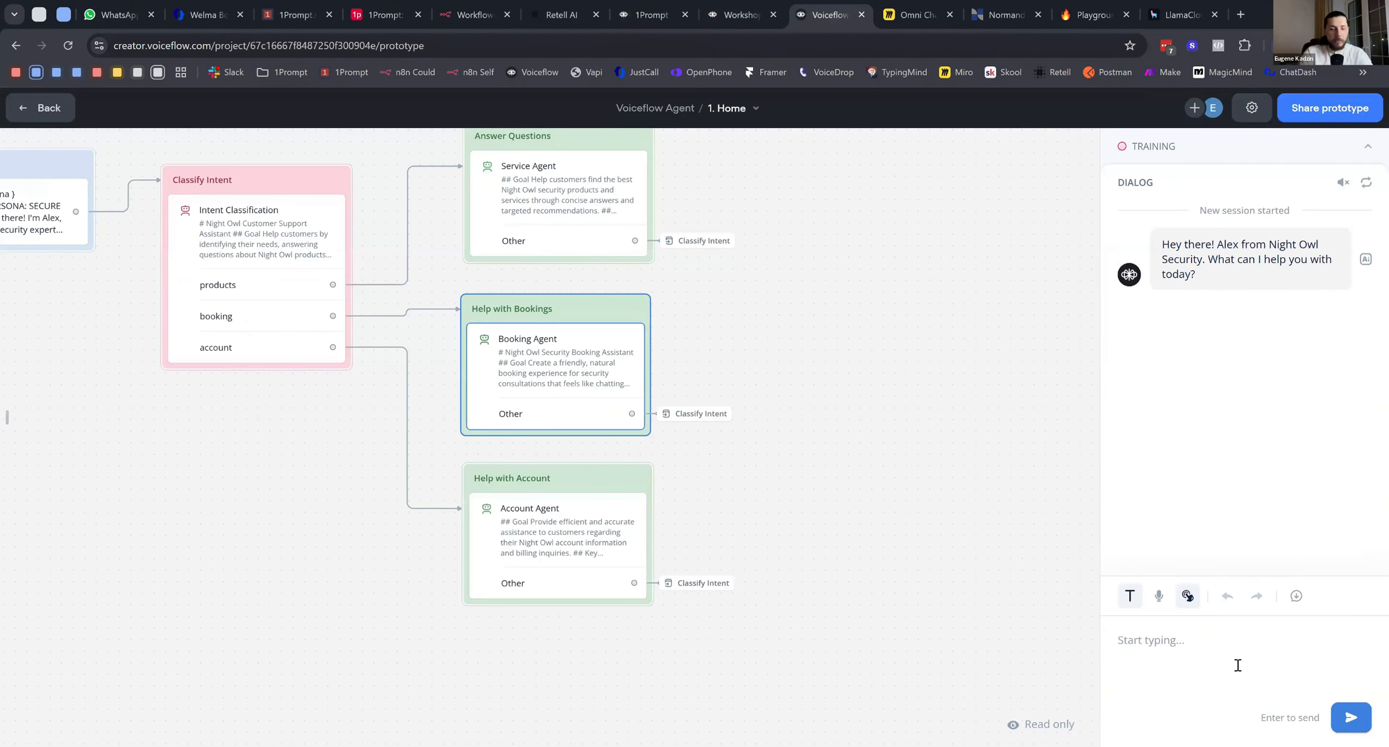
{"action": "key", "text": "Return"}
{"action": "type", "text": "I wan"}
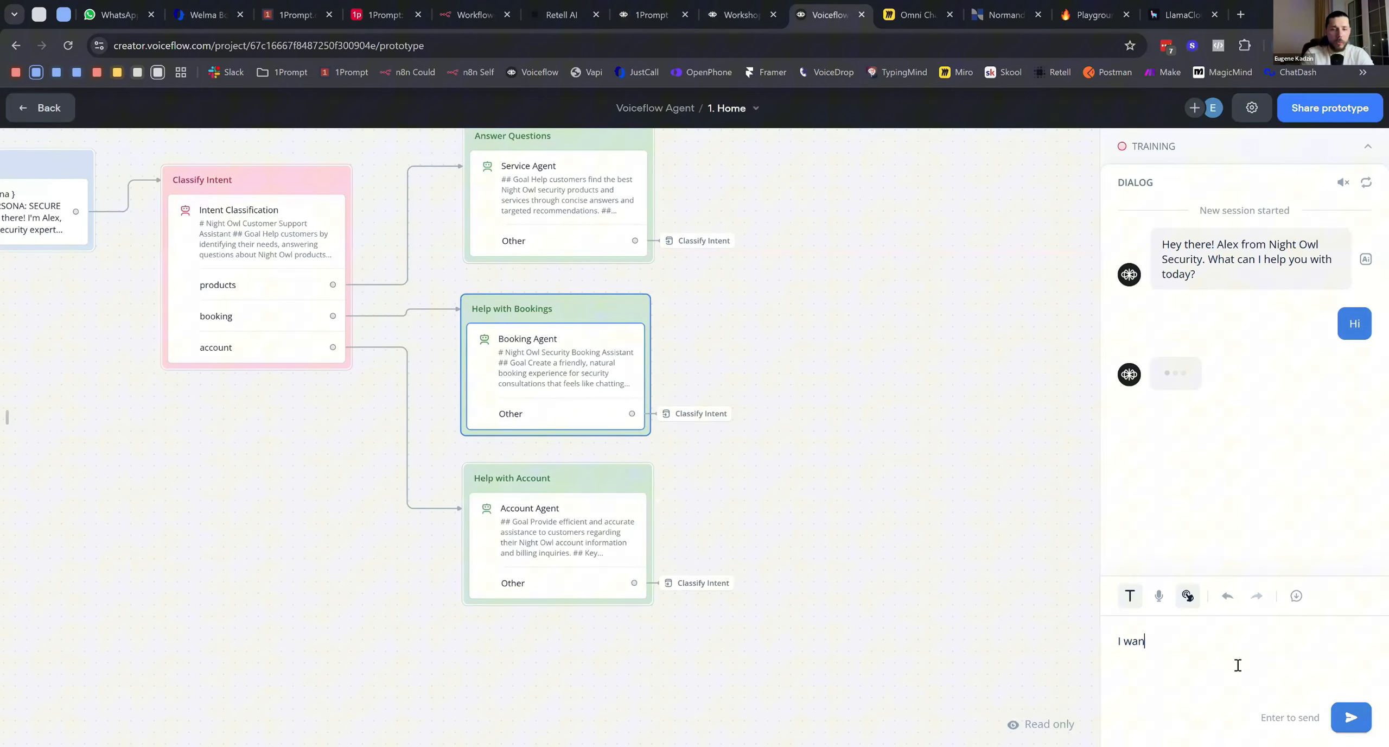
{"action": "type", "text": "t to "}
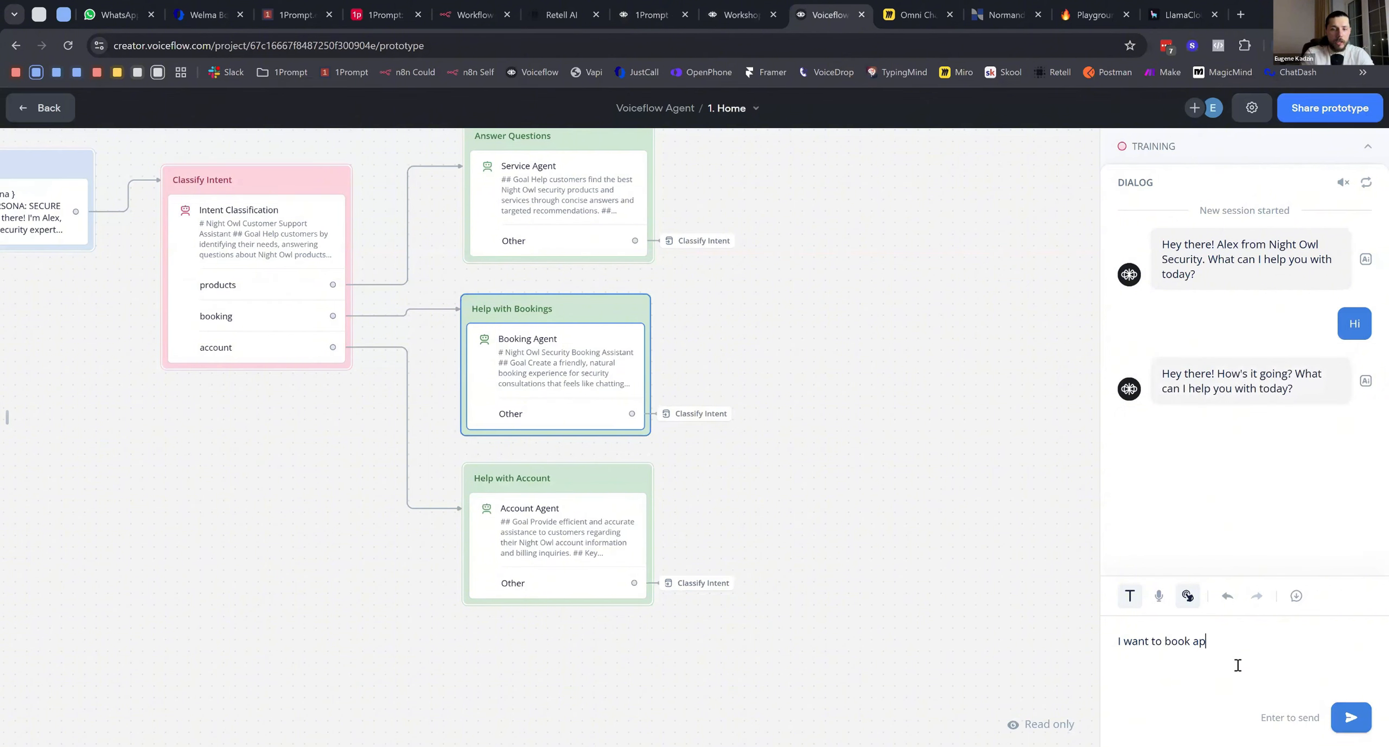
{"action": "type", "text": "book an appointment"}
{"action": "key", "text": "Return"}
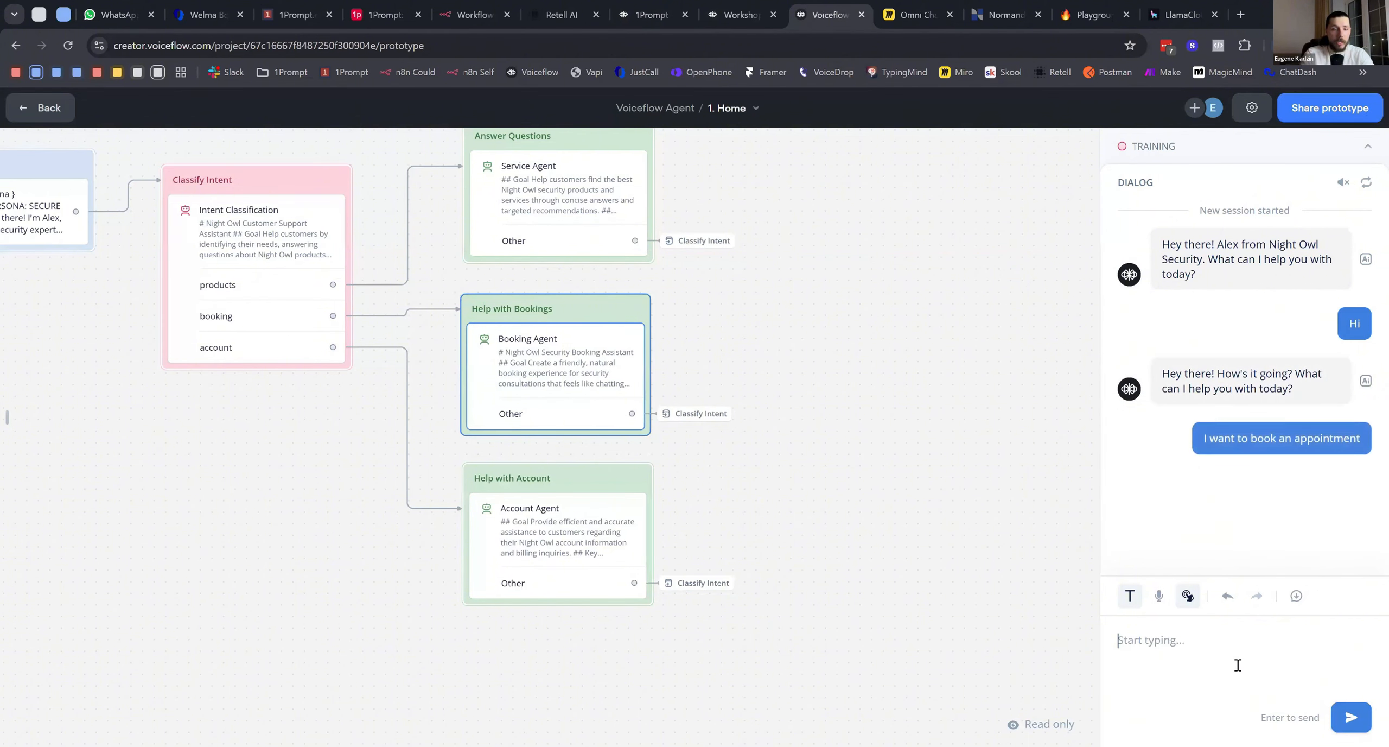
Tell the booking agent "I am in New York" and request a business consultation in the test chat
{"action": "scroll", "coordinate": [461, 302], "scroll_direction": "up", "scroll_amount": 3}
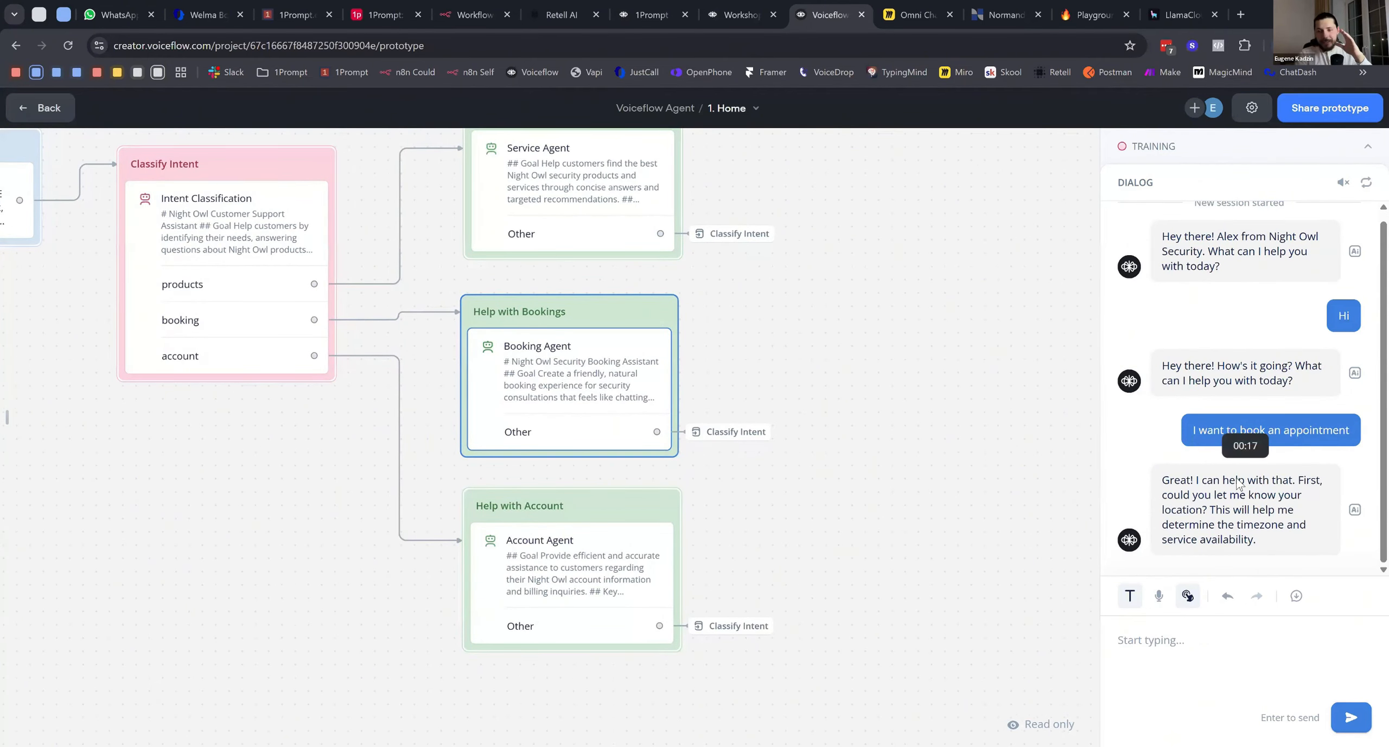
{"action": "left_click", "coordinate": [1206, 642]}
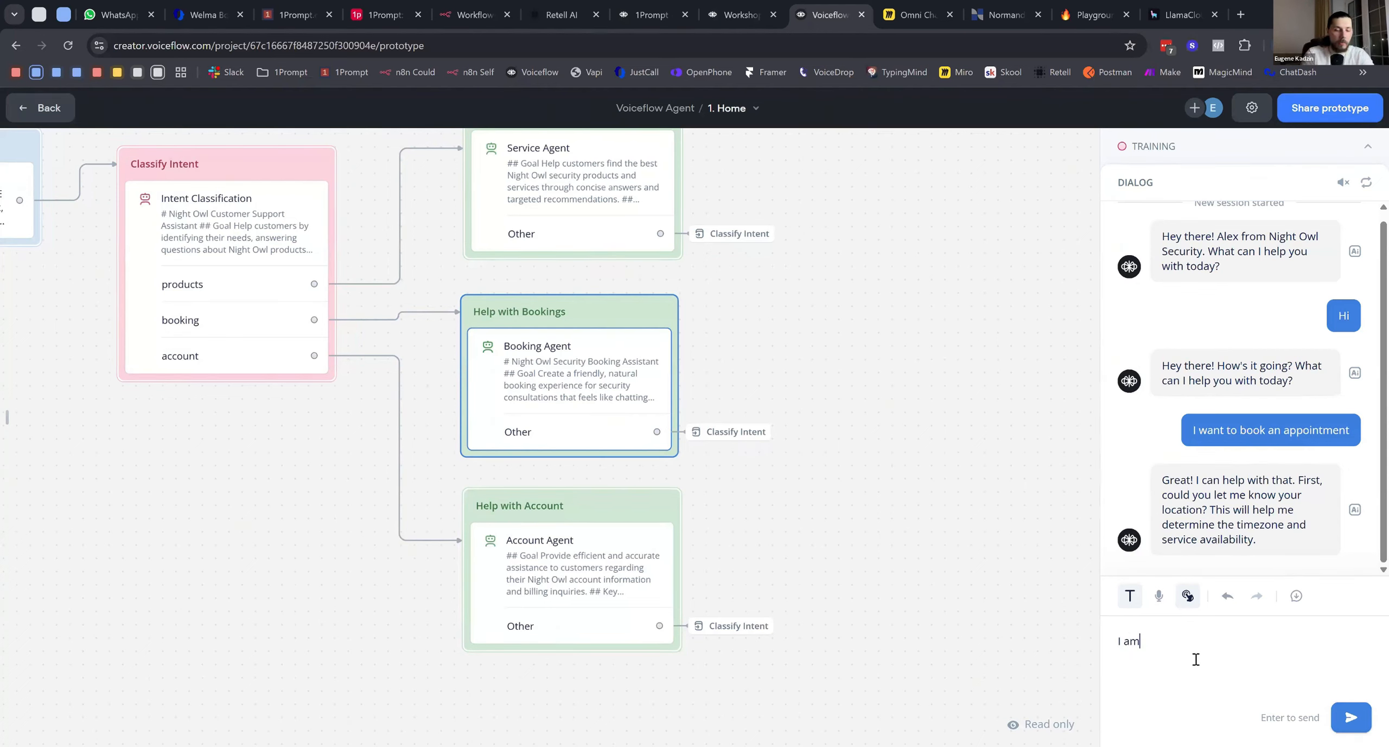
{"action": "type", "text": "I am in New York"}
{"action": "key", "text": "Return"}
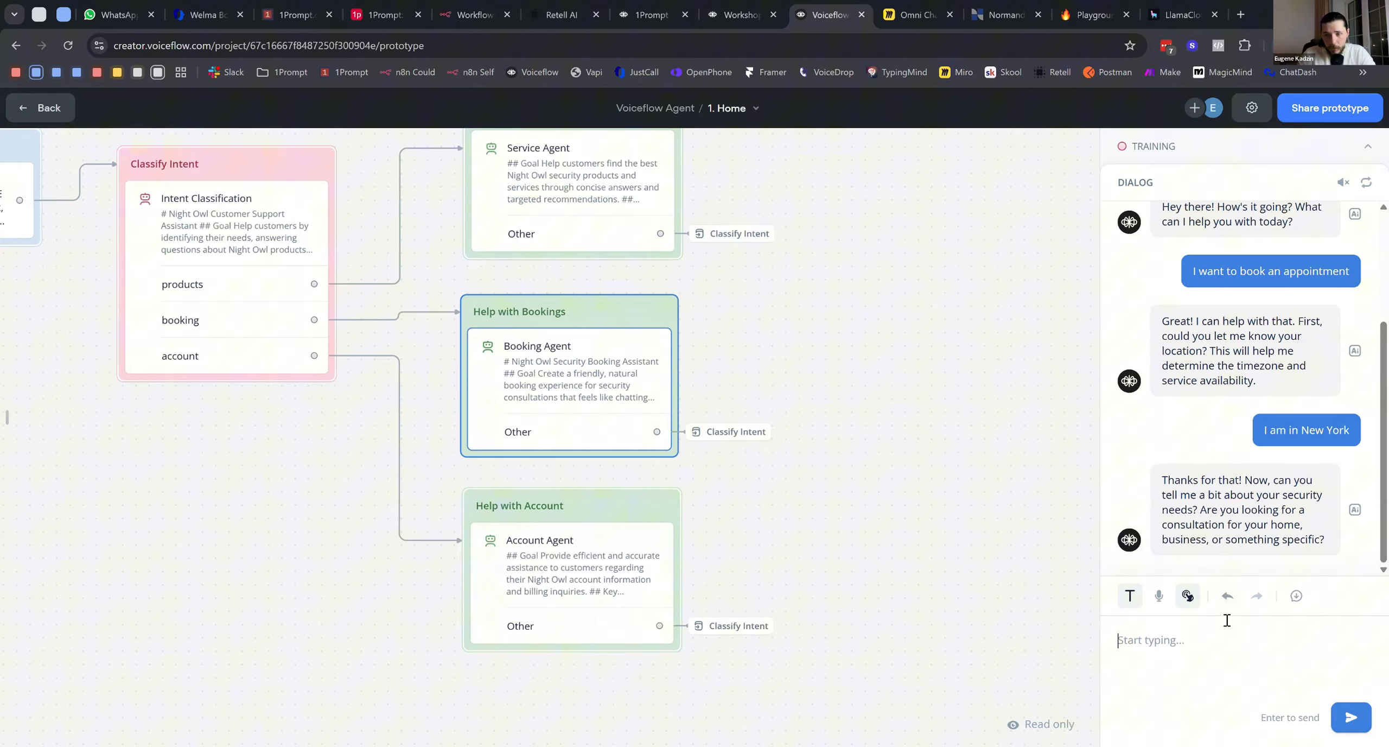
{"action": "type", "text": "I am look"}
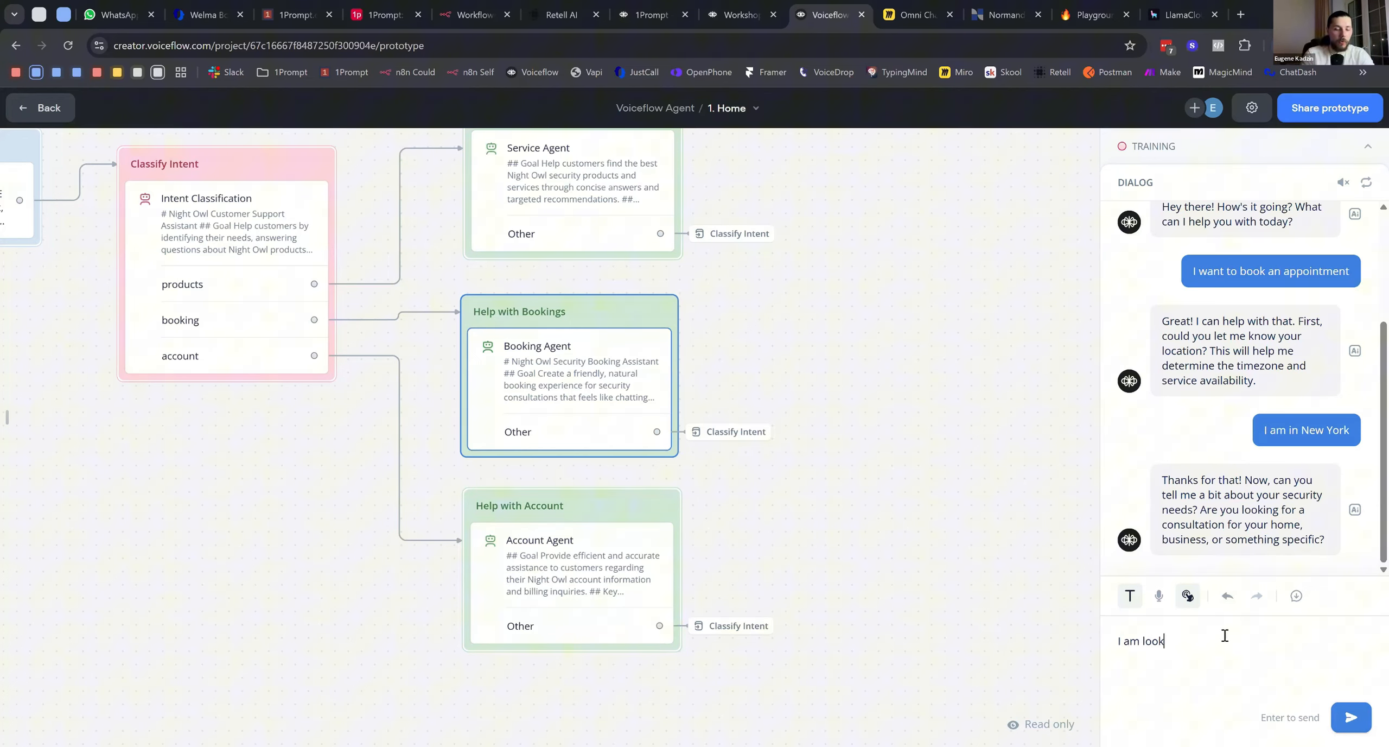
{"action": "type", "text": "g for business consulation"}
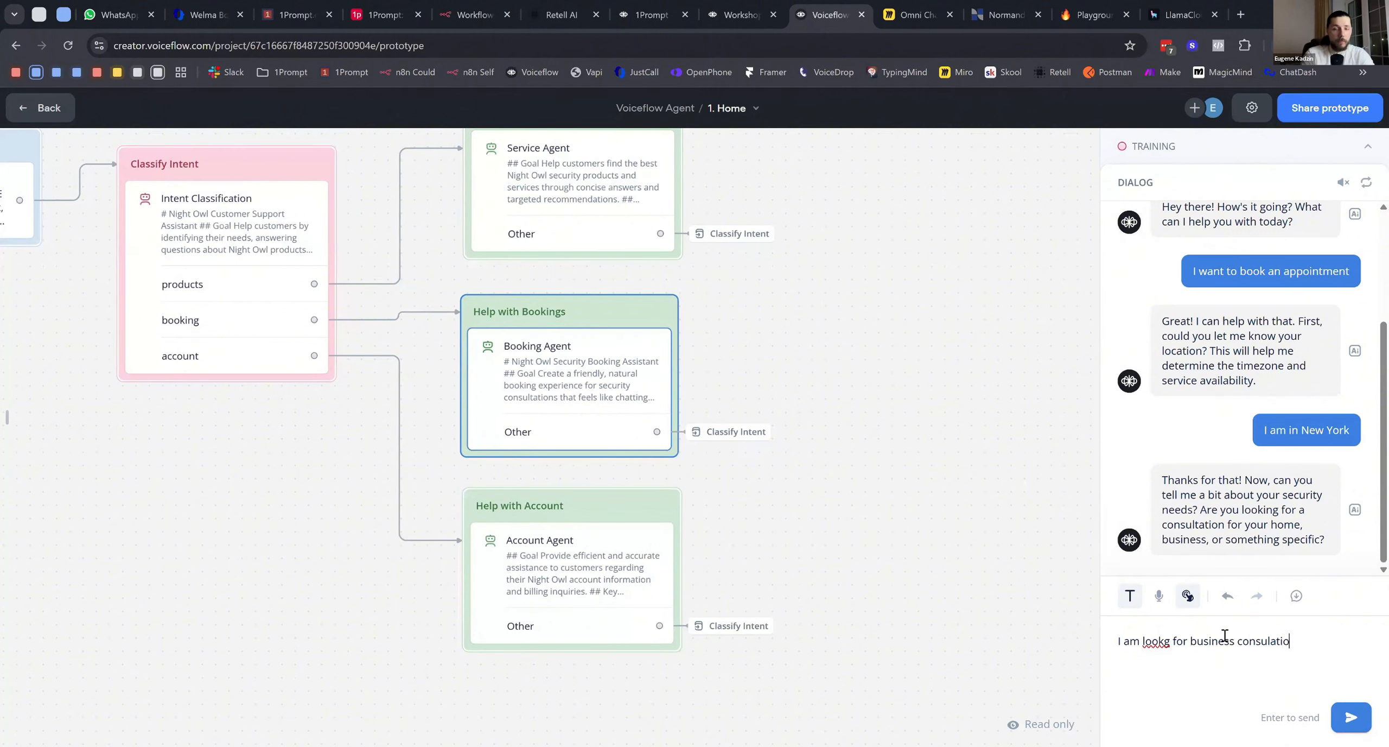
{"action": "key", "text": "Return"}
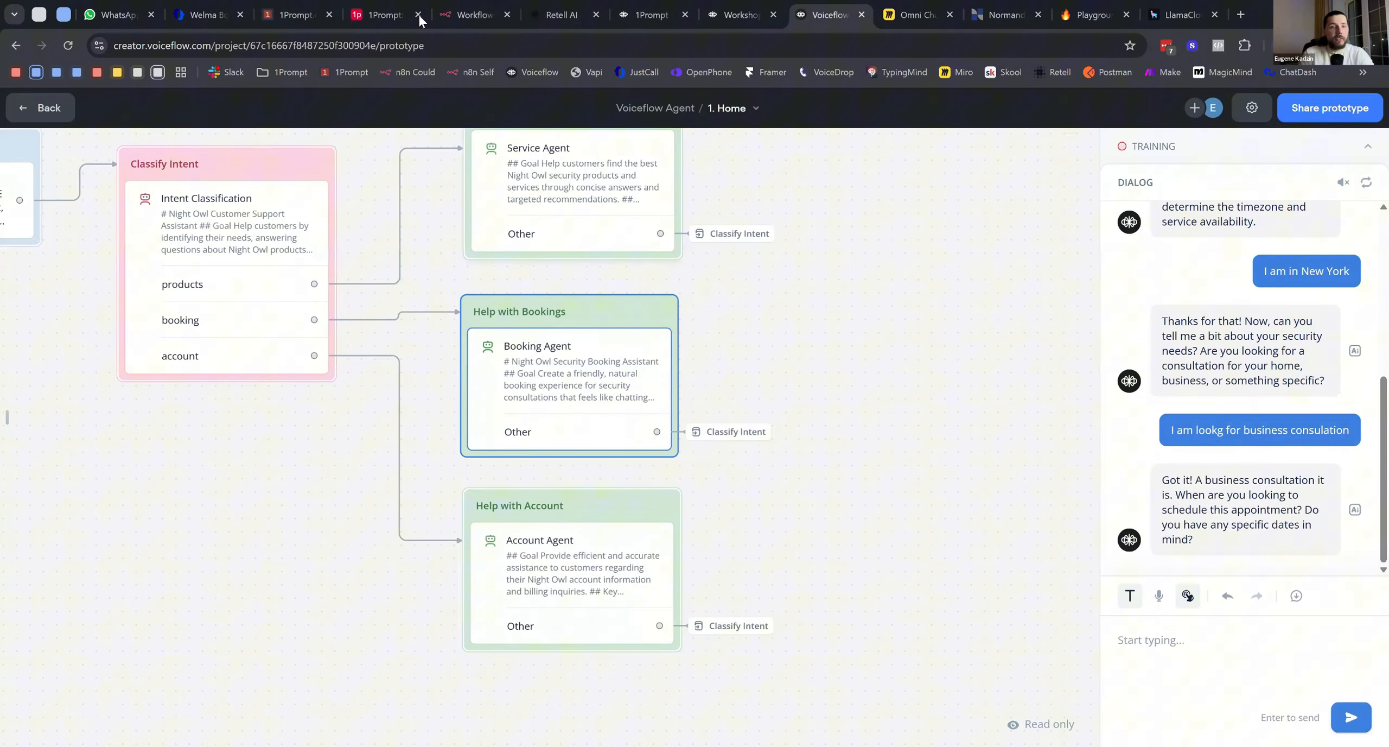
Switch to 1Prompt, place its browser tab beside the Voiceflow Agent tab, and show two additional users' schedules in Calendars
{"action": "left_click", "coordinate": [296, 15]}
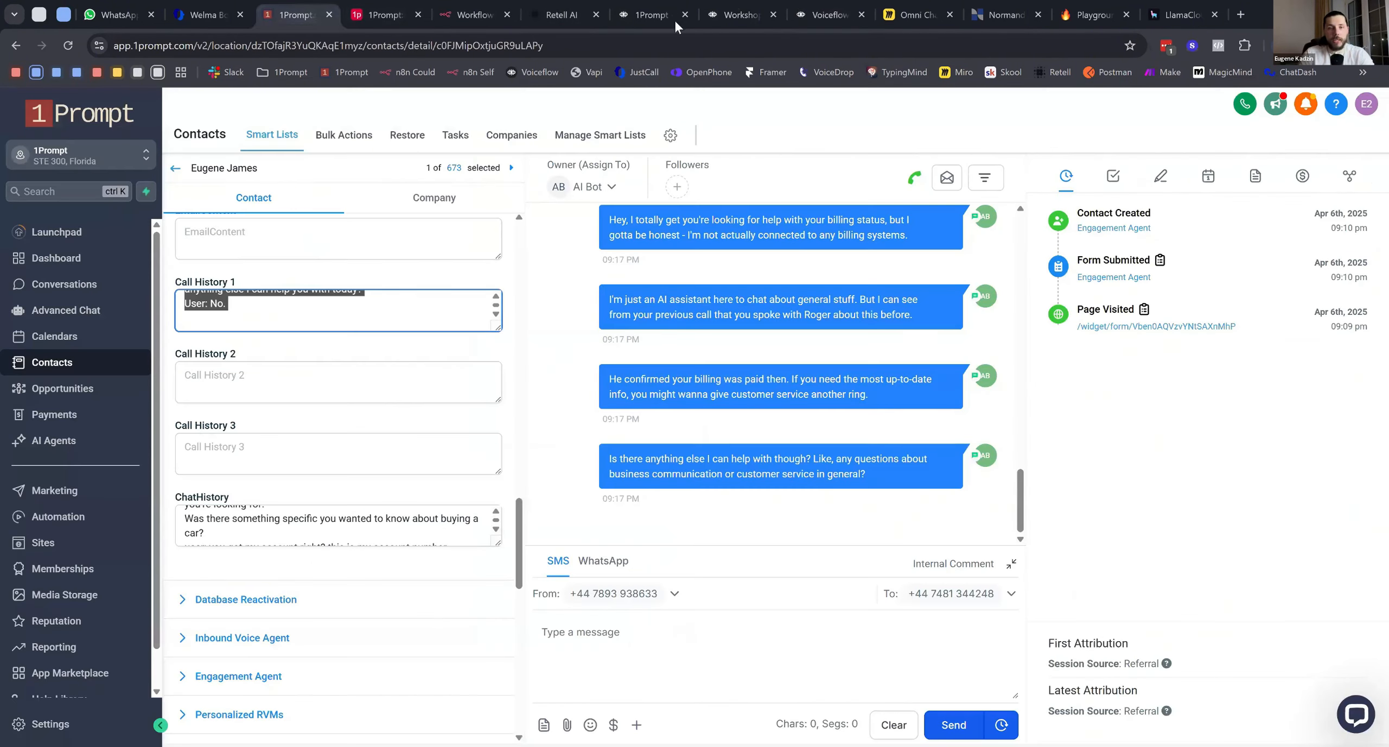
{"action": "left_click_drag", "start_coordinate": [296, 15], "coordinate": [740, 14]}
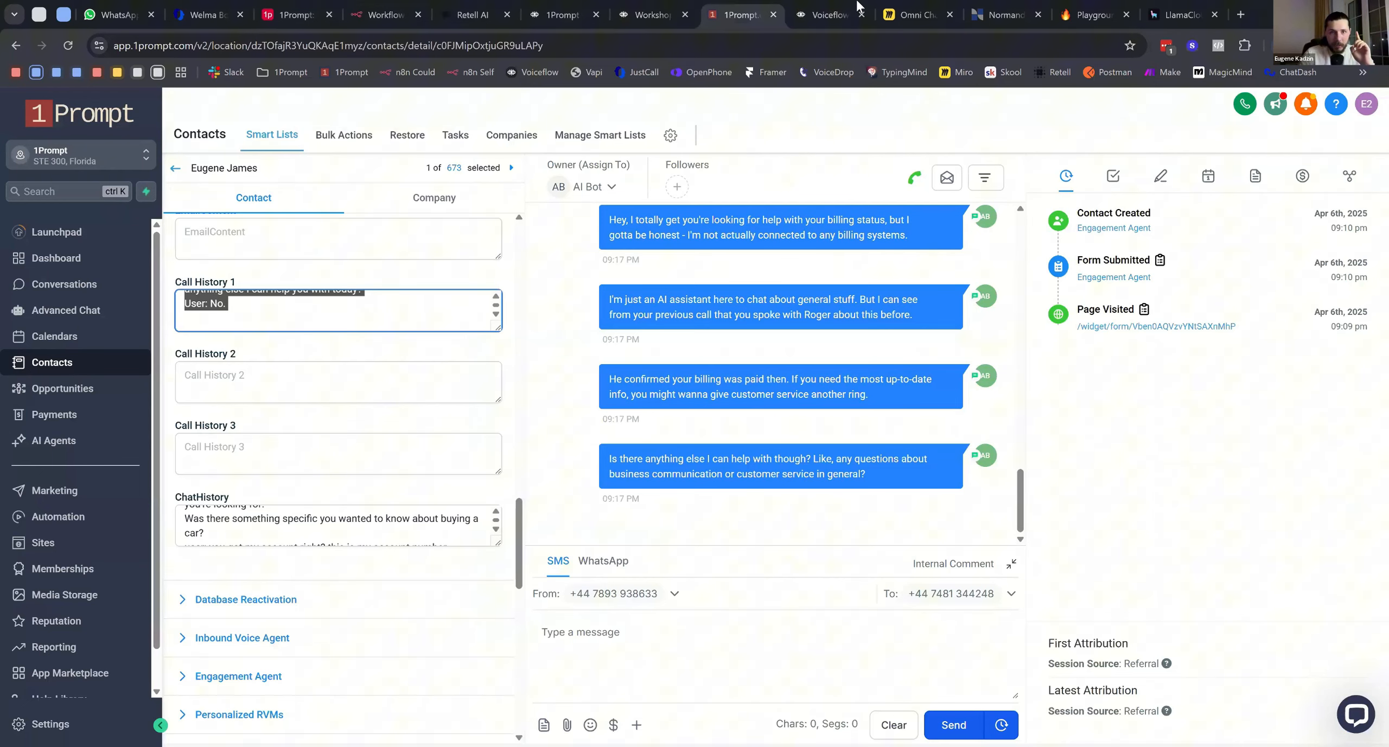
{"action": "left_click", "coordinate": [80, 332]}
{"action": "key", "text": "ctrl+Tab"}
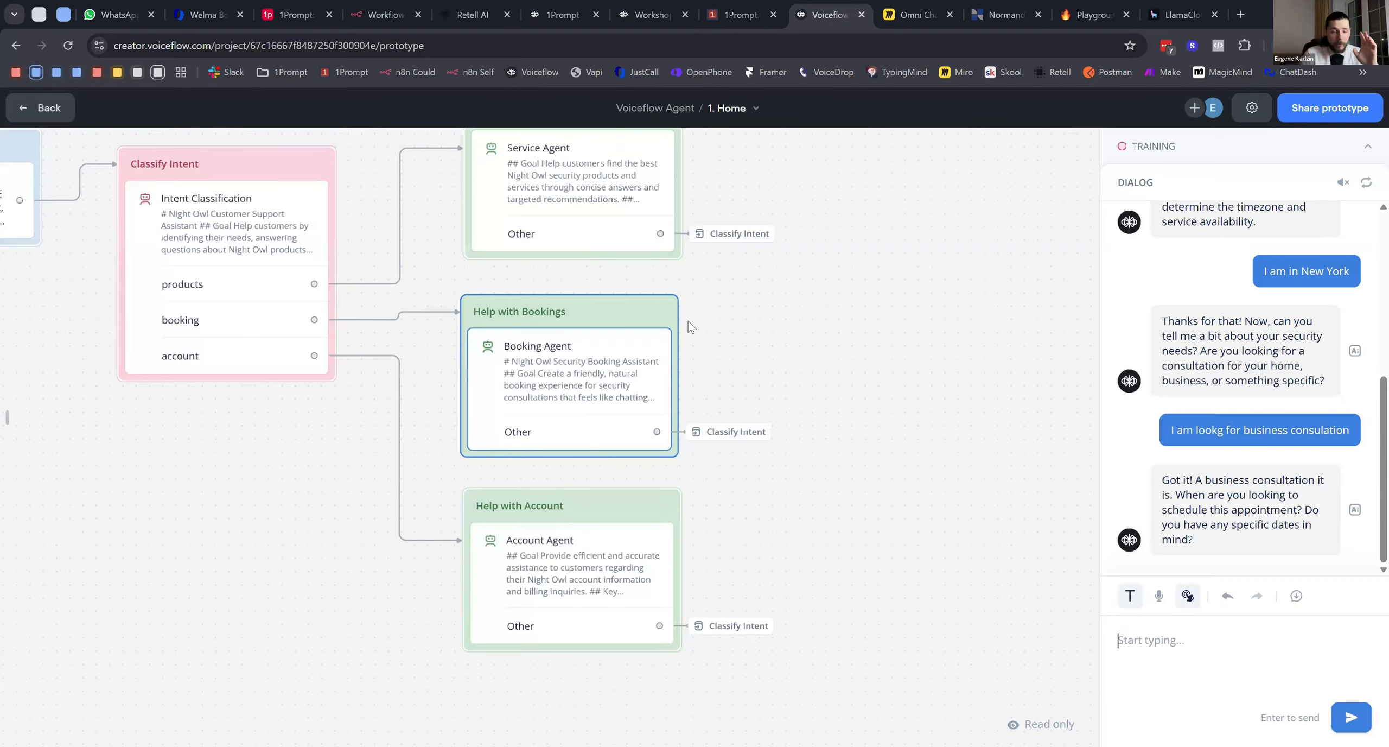
{"action": "left_click", "coordinate": [753, 7]}
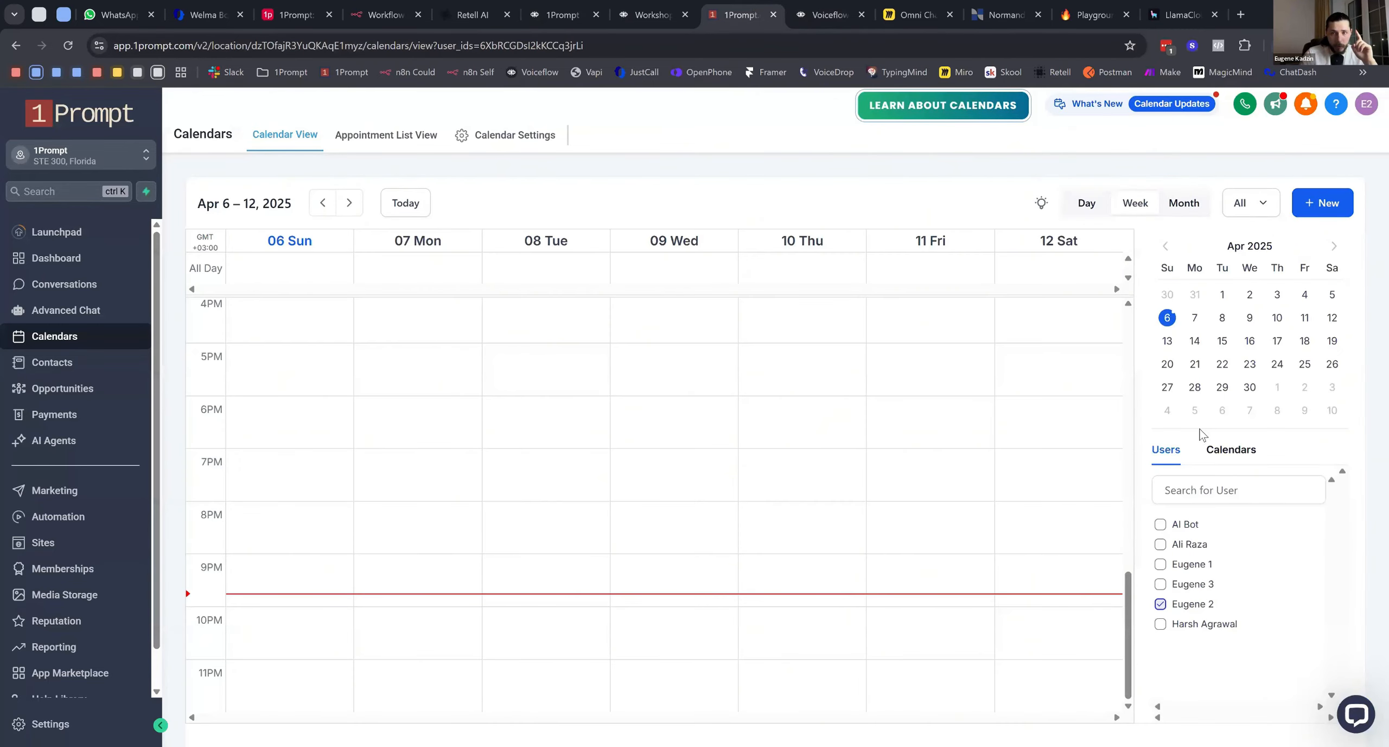
{"action": "left_click", "coordinate": [1161, 584]}
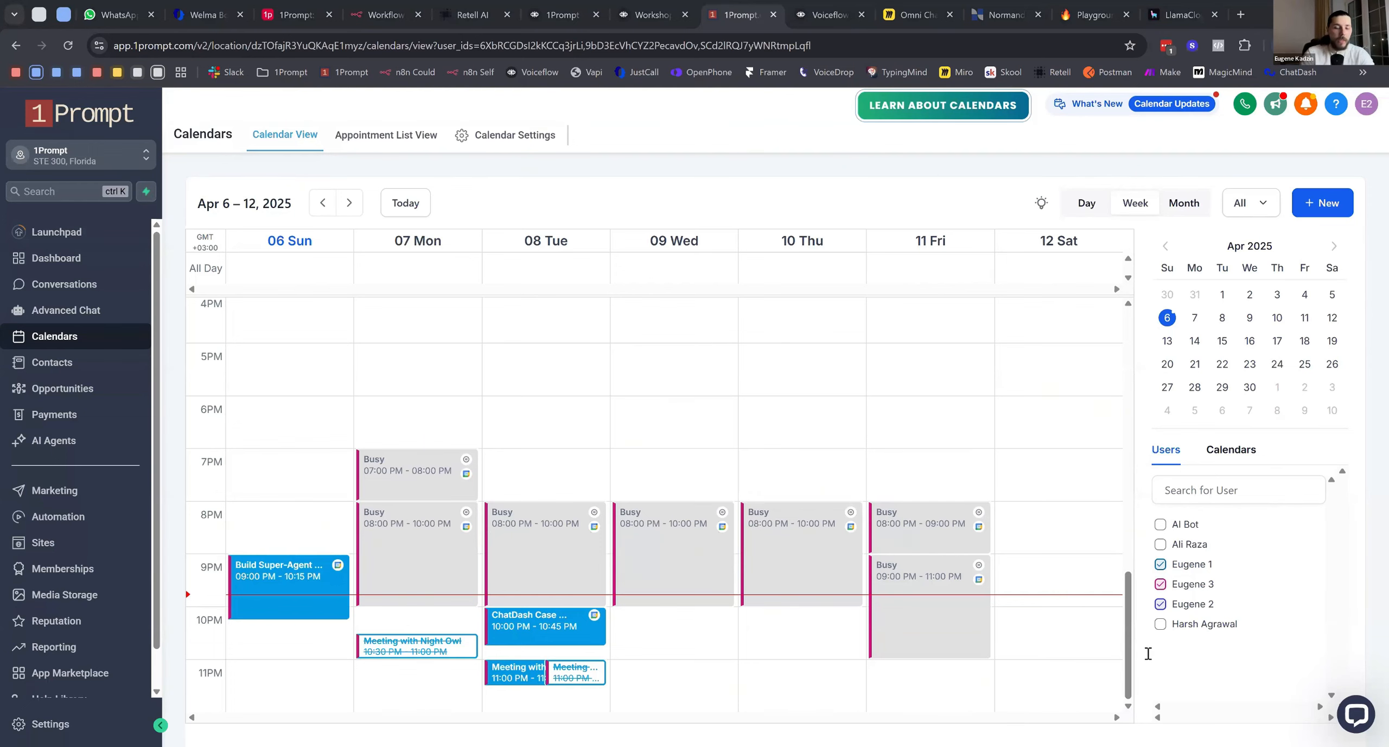
Return to the Voiceflow Agent prototype and send the booking agent "how about april 8th at 1pm"
{"action": "key", "text": "ctrl+Tab"}
{"action": "type", "text": "how"}
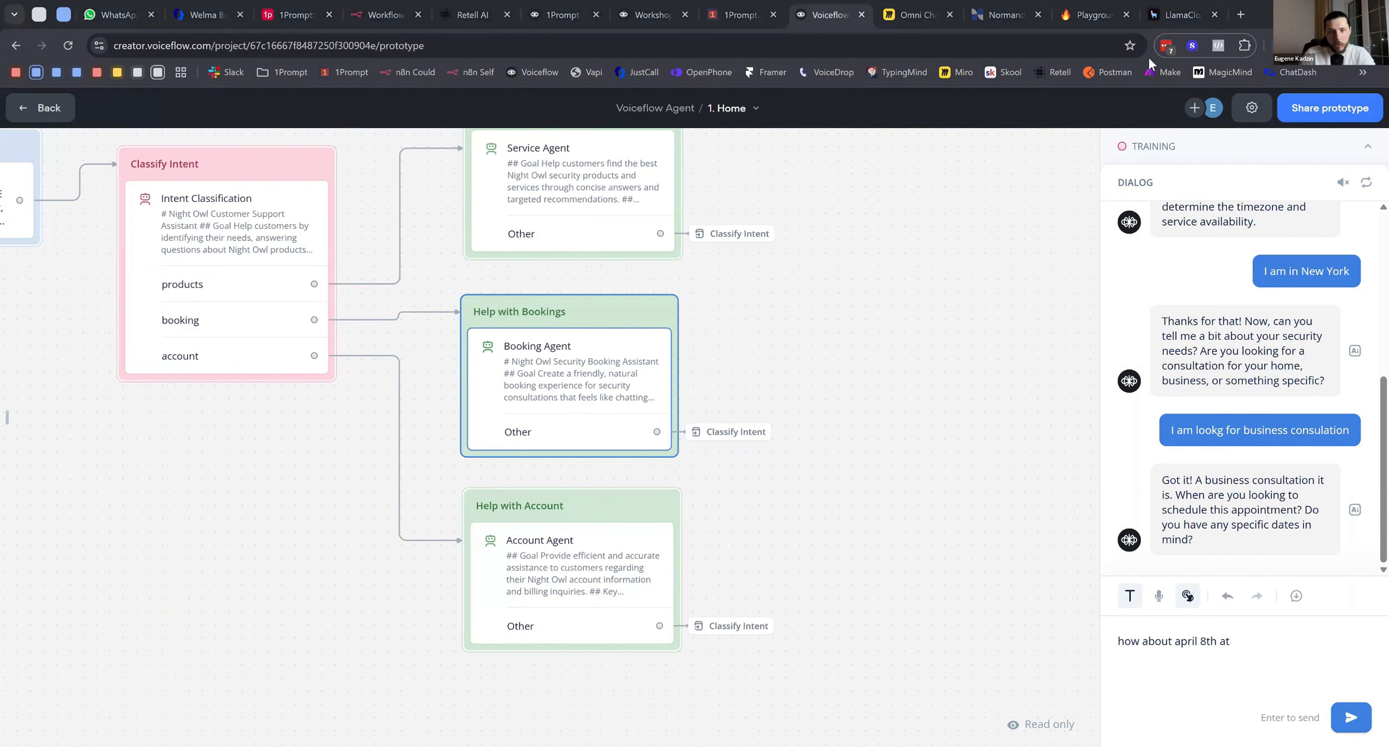
{"action": "type", "text": "1pm"}
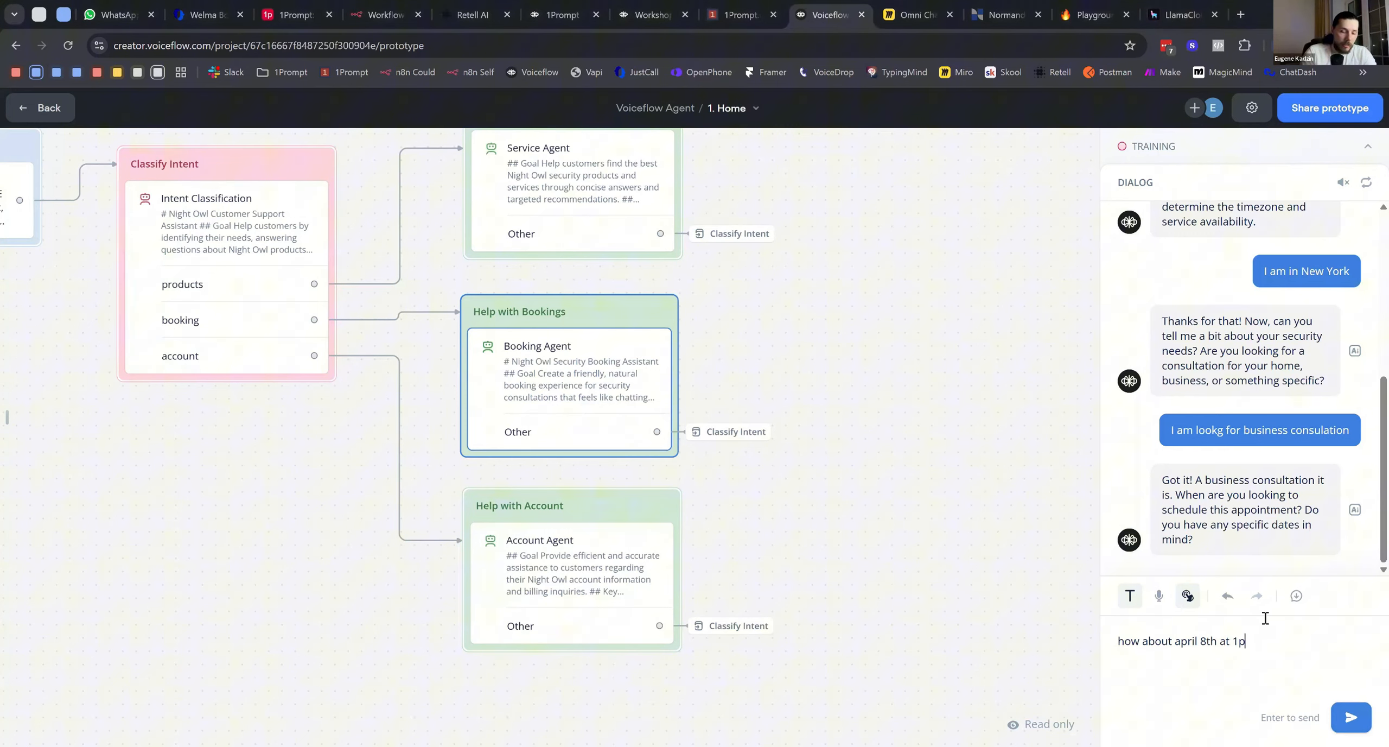
{"action": "key", "text": "Return"}
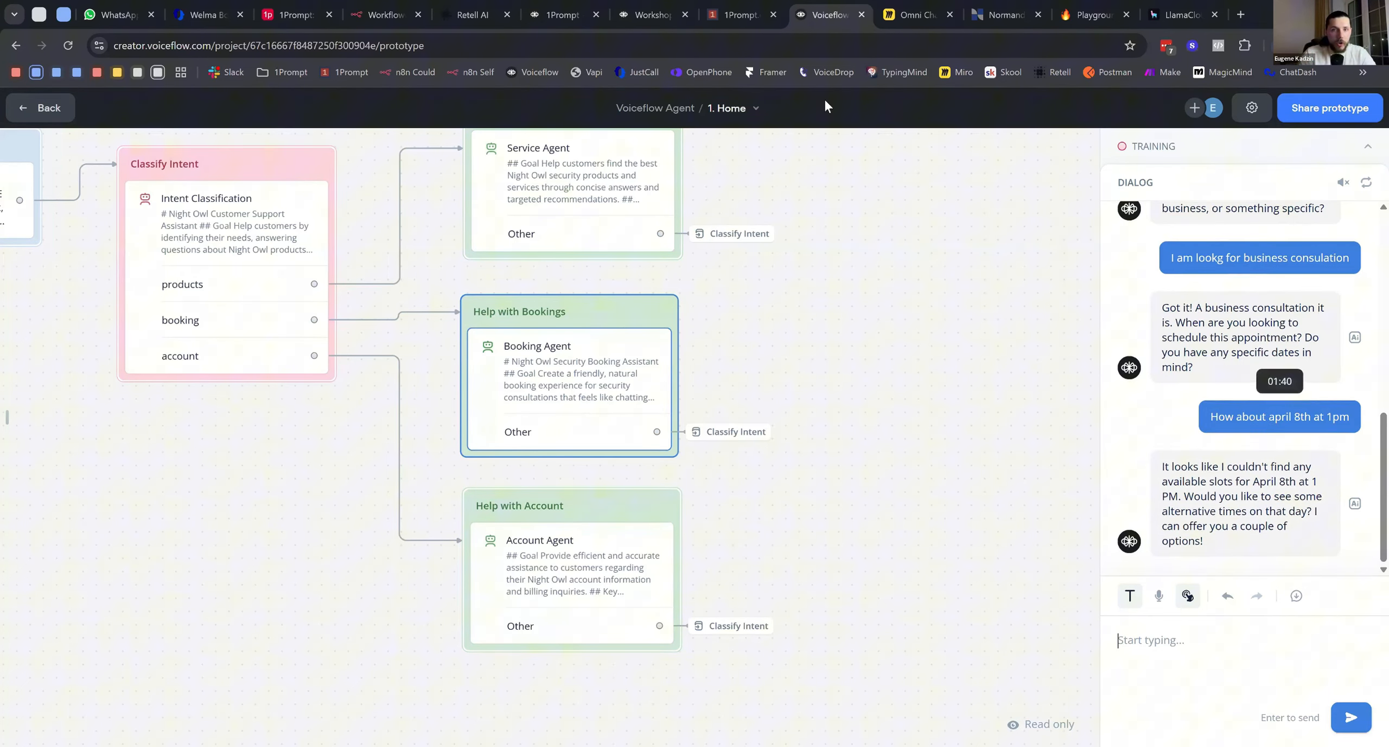
Compare the agent's reply with the afternoon and evening availability on Tuesday, April 8 in the 1Prompt calendar
{"action": "scroll", "coordinate": [1265, 380], "scroll_direction": "up", "scroll_amount": 3}
{"action": "left_click", "coordinate": [749, 13]}
{"action": "scroll", "coordinate": [547, 448], "scroll_direction": "up", "scroll_amount": 4}
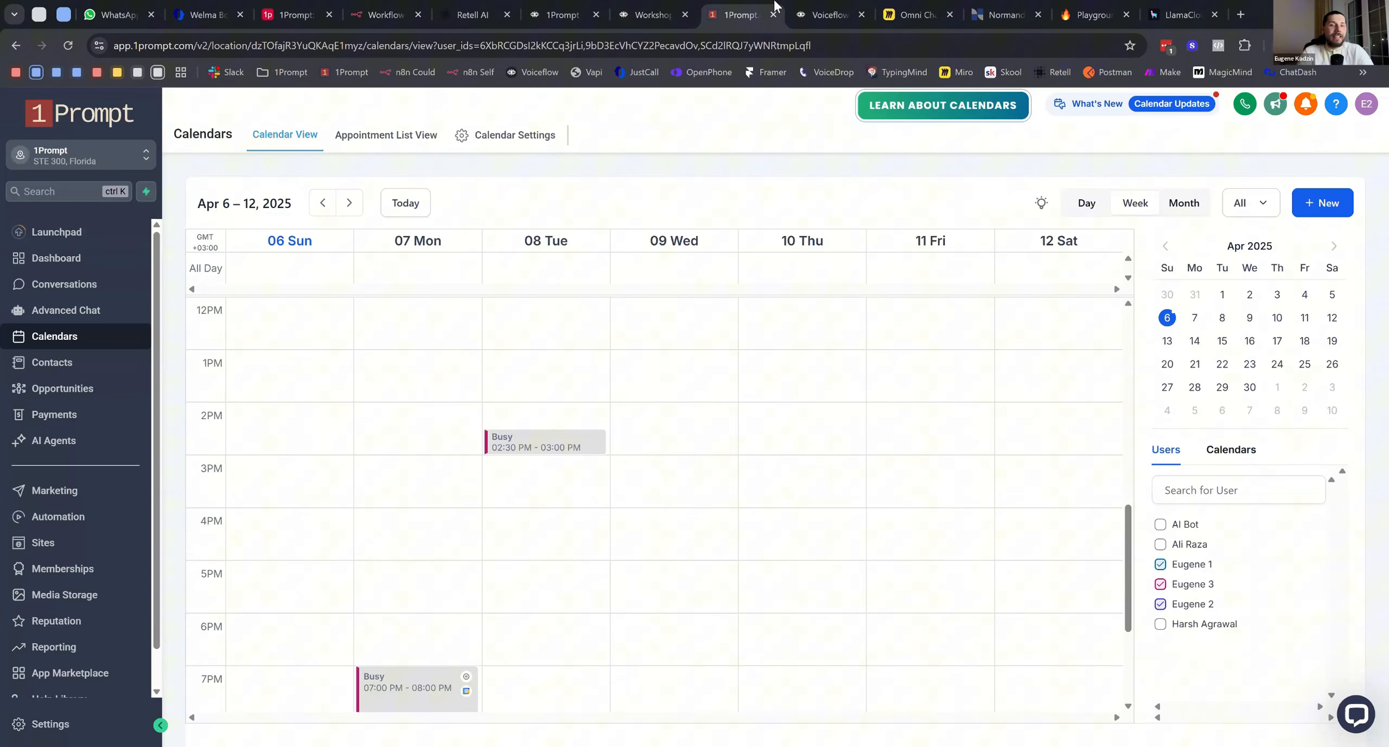
{"action": "left_click", "coordinate": [813, 12]}
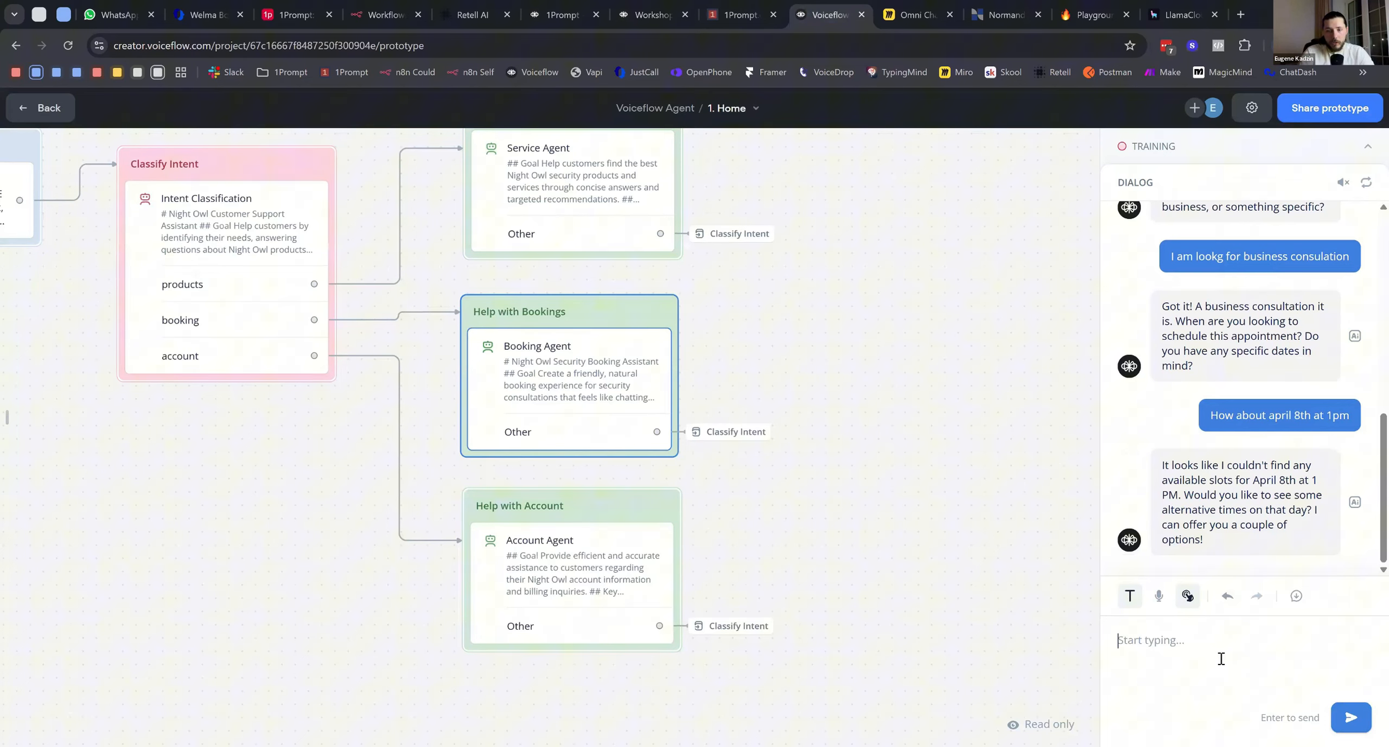
{"action": "left_click", "coordinate": [741, 8]}
{"action": "scroll", "coordinate": [775, 461], "scroll_direction": "down", "scroll_amount": 4}
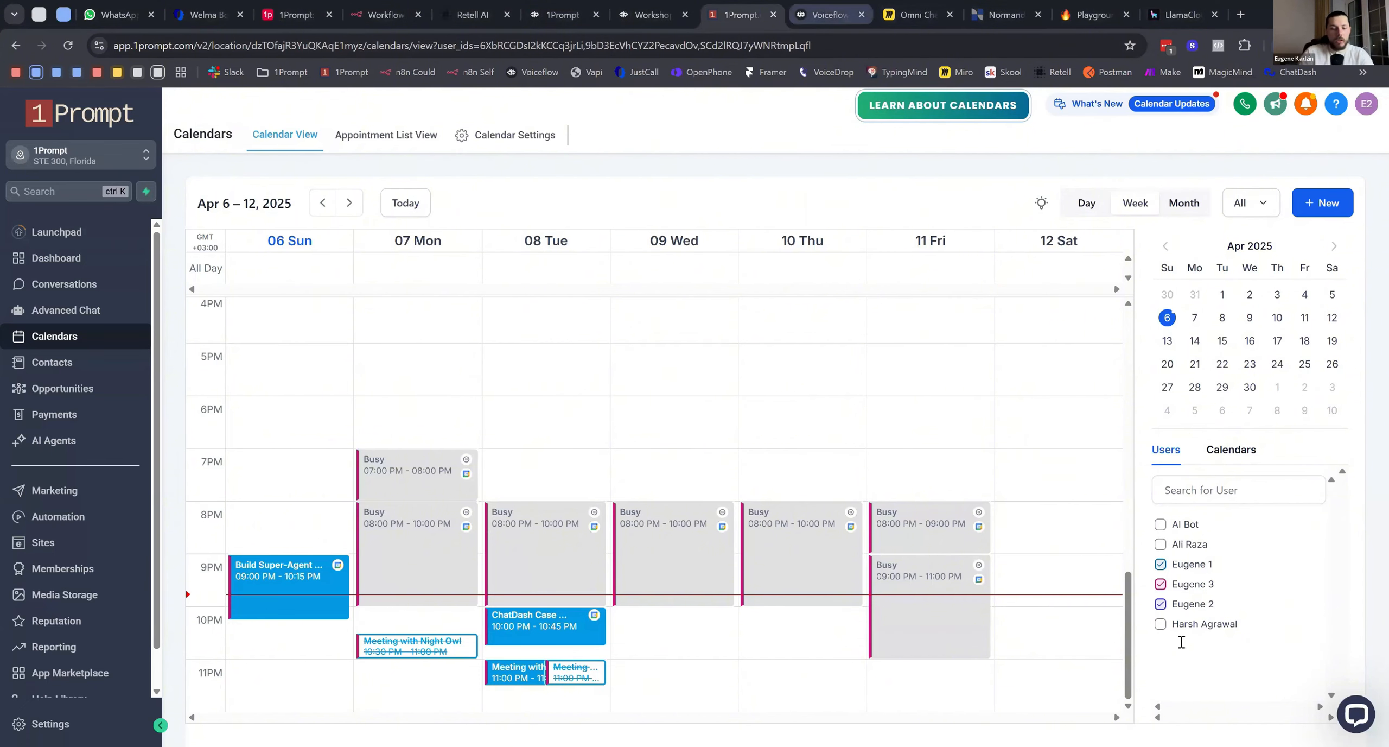
Return to the Voiceflow test chat, send "lets do 12pm", and repeat the same choice to the follow-up question
{"action": "key", "text": "ctrl+Tab"}
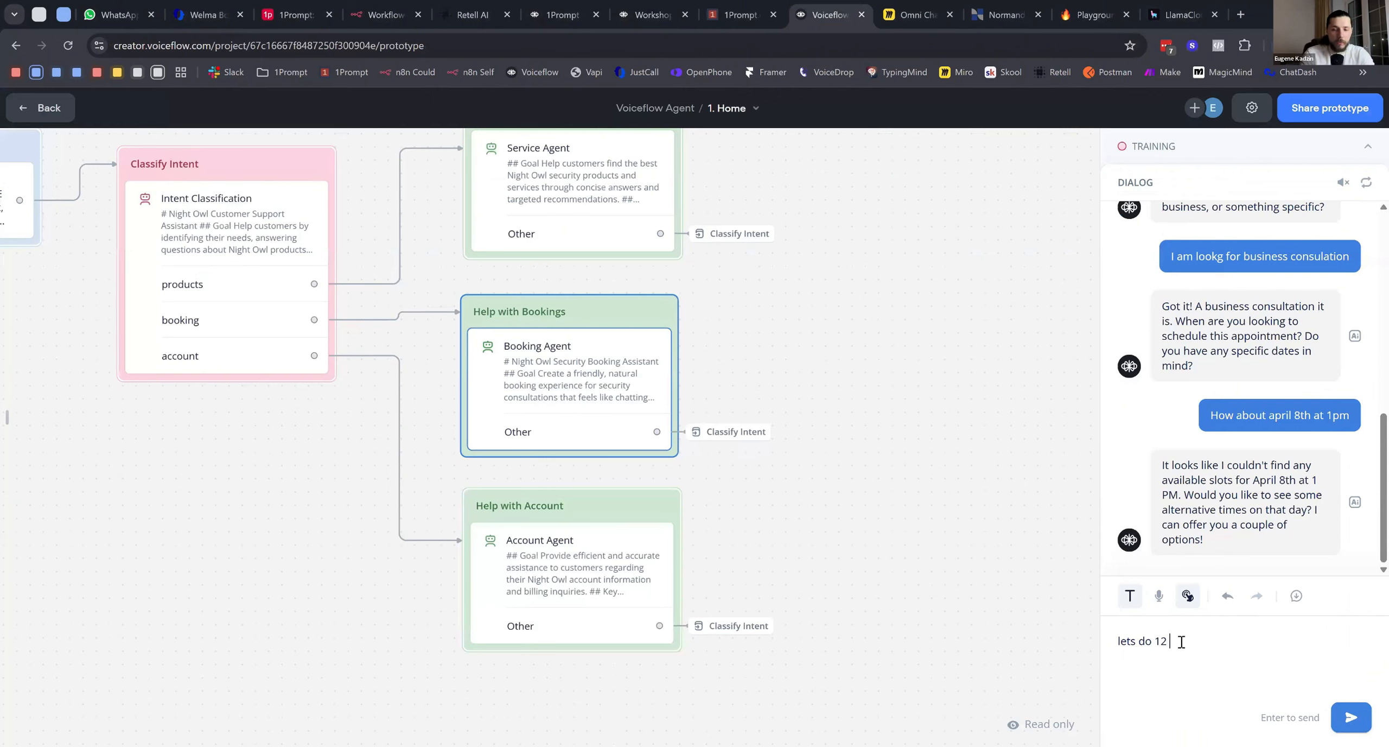
{"action": "type", "text": "pm"}
{"action": "key", "text": "Return"}
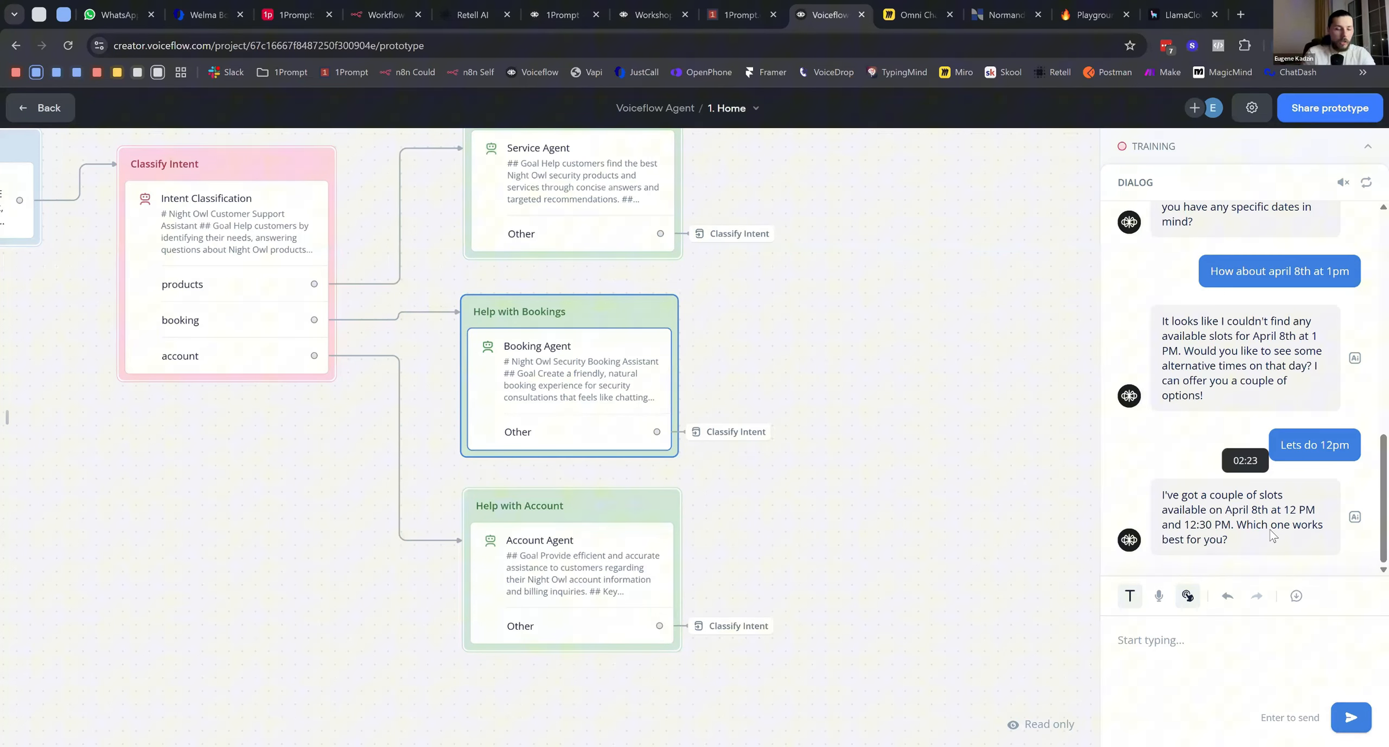
{"action": "type", "text": "Lets do 12p"}
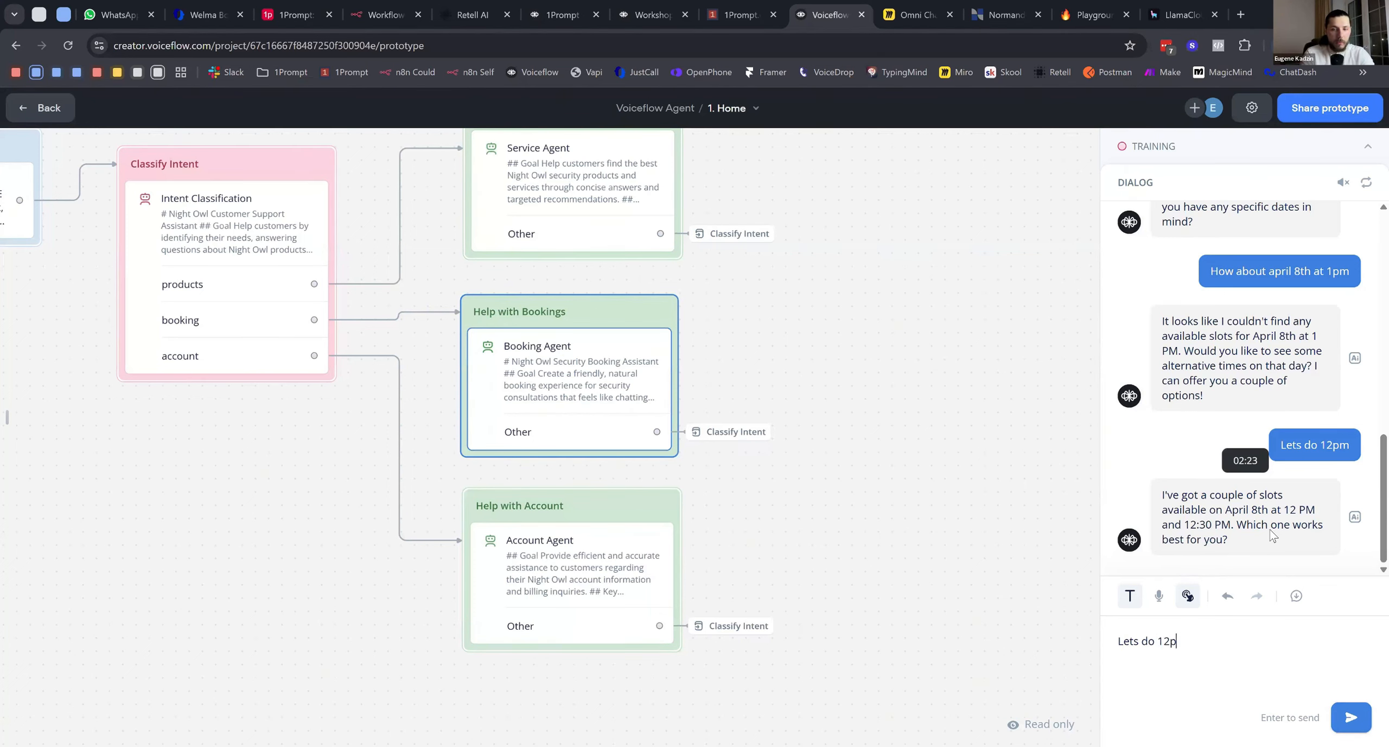
{"action": "type", "text": "m"}
{"action": "key", "text": "Return"}
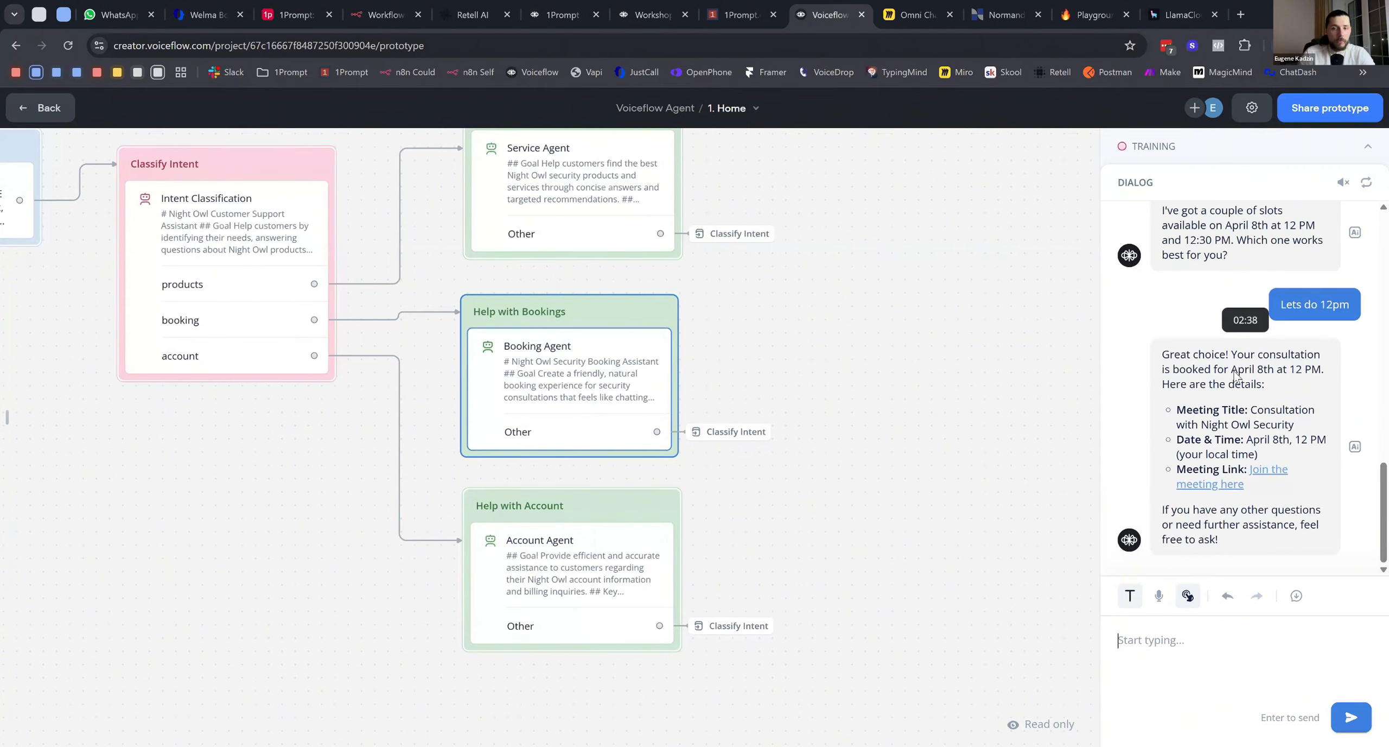
Check Tuesday, April 8 in the 1Prompt calendar for the new booking and return to Voiceflow
{"action": "left_click", "coordinate": [741, 15]}
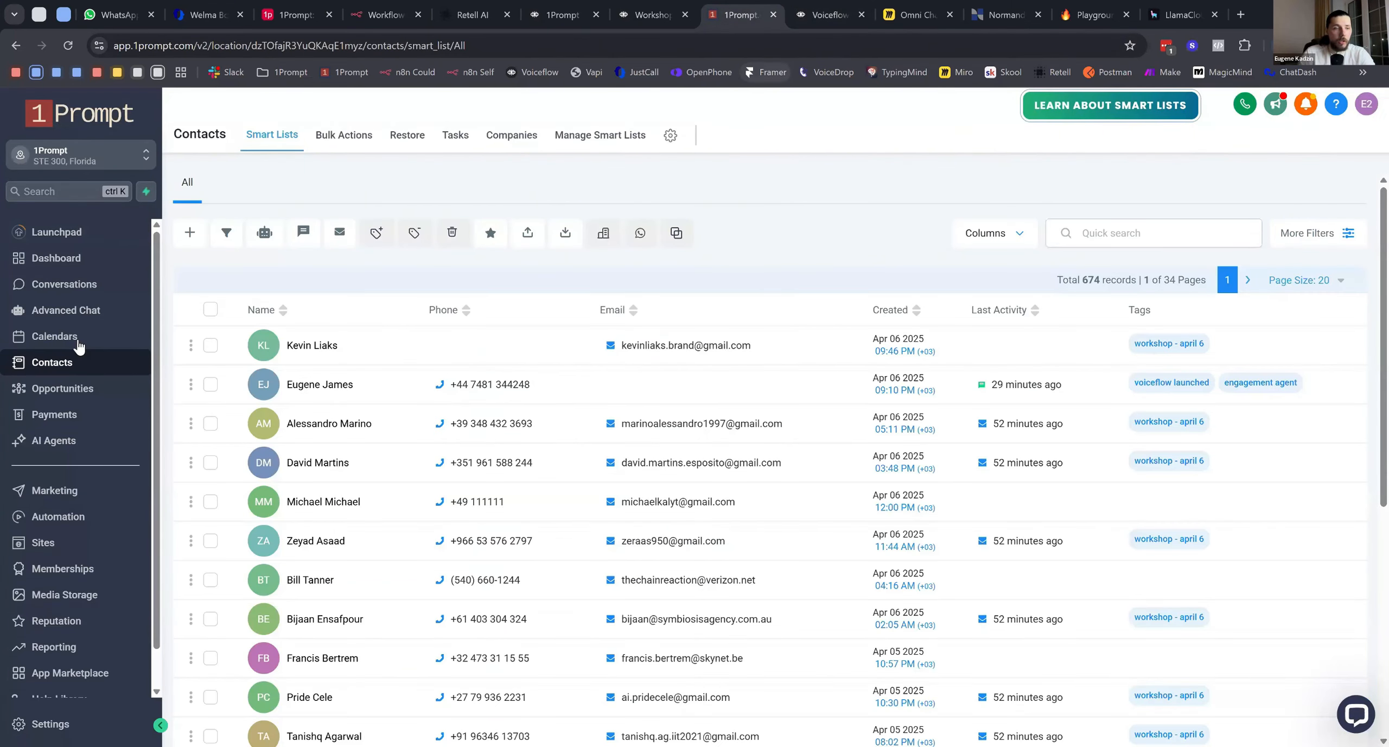
{"action": "left_click", "coordinate": [75, 346]}
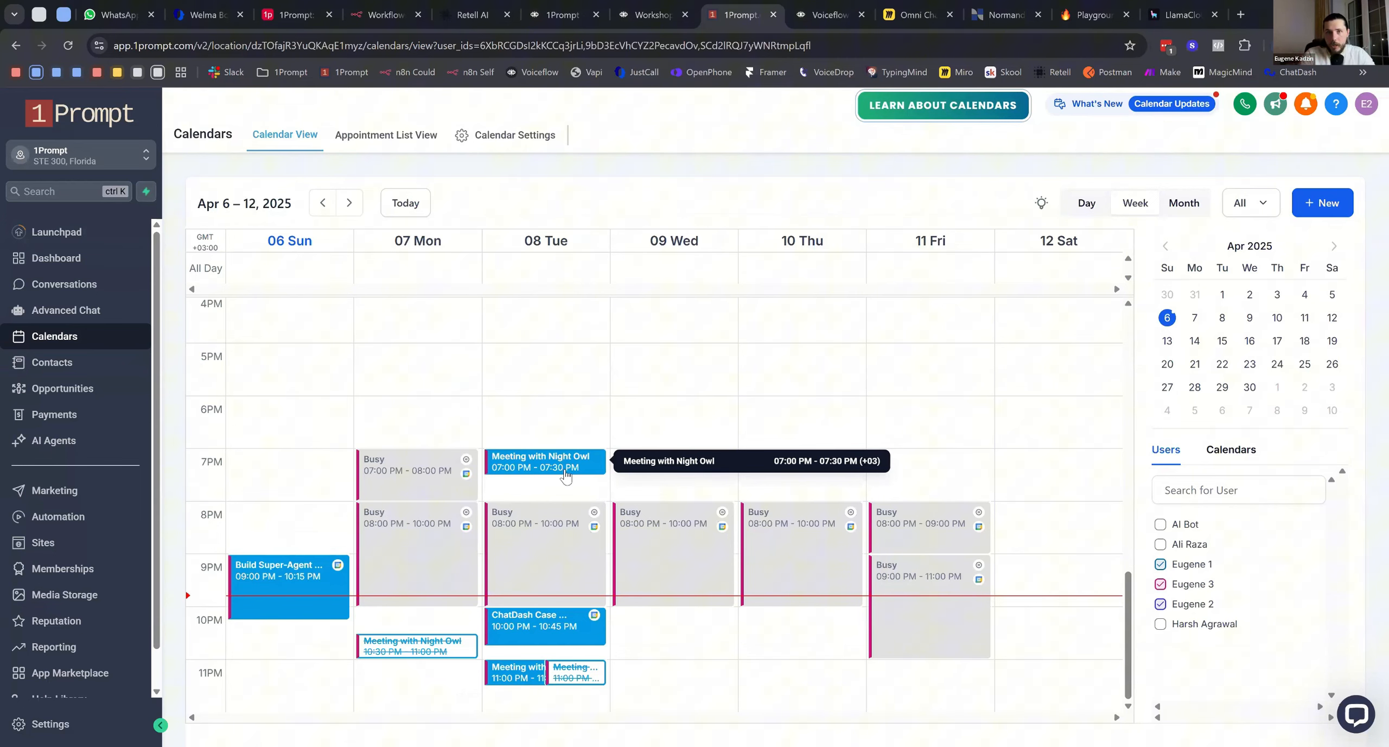
{"action": "left_click", "coordinate": [830, 15]}
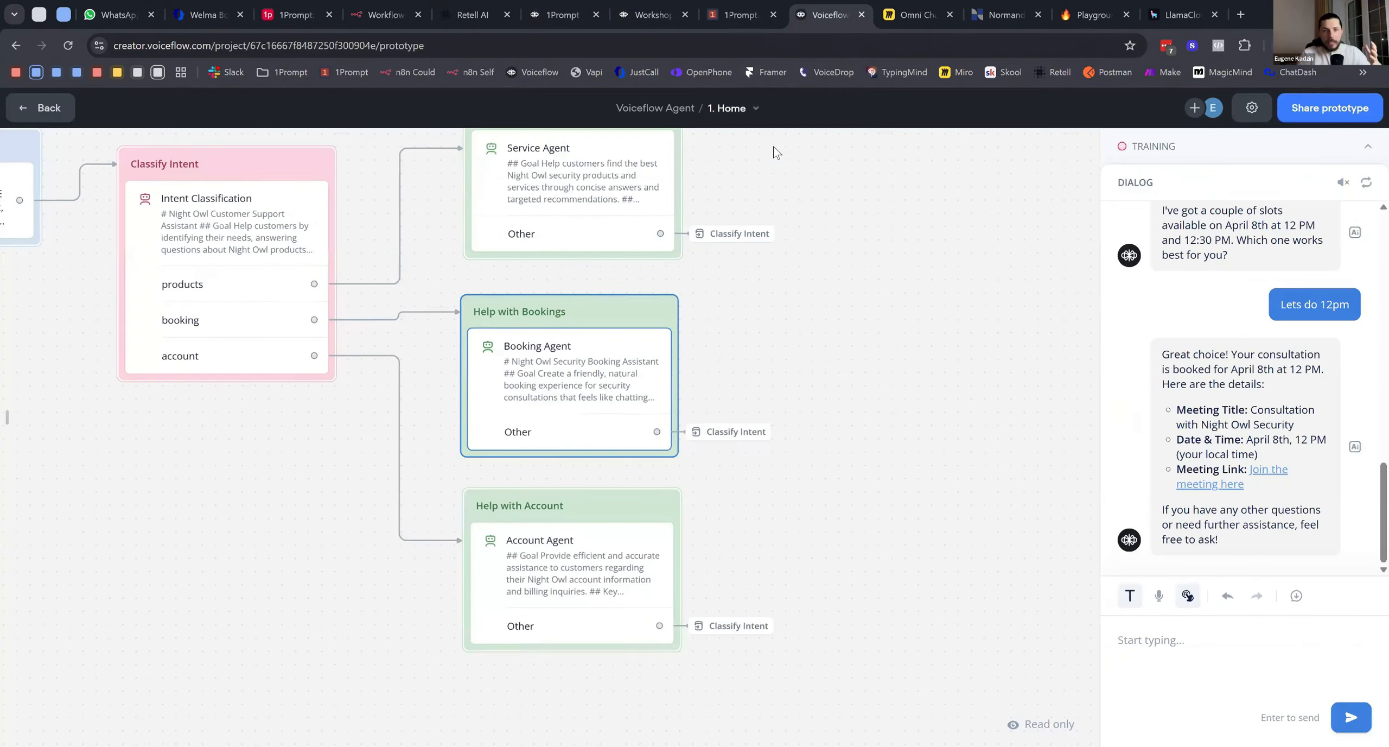
Exit the prototype, open the Booking Agent for editing, and review the LLM description of its Get Contact - 1Prompt function
{"action": "key", "text": "Escape"}
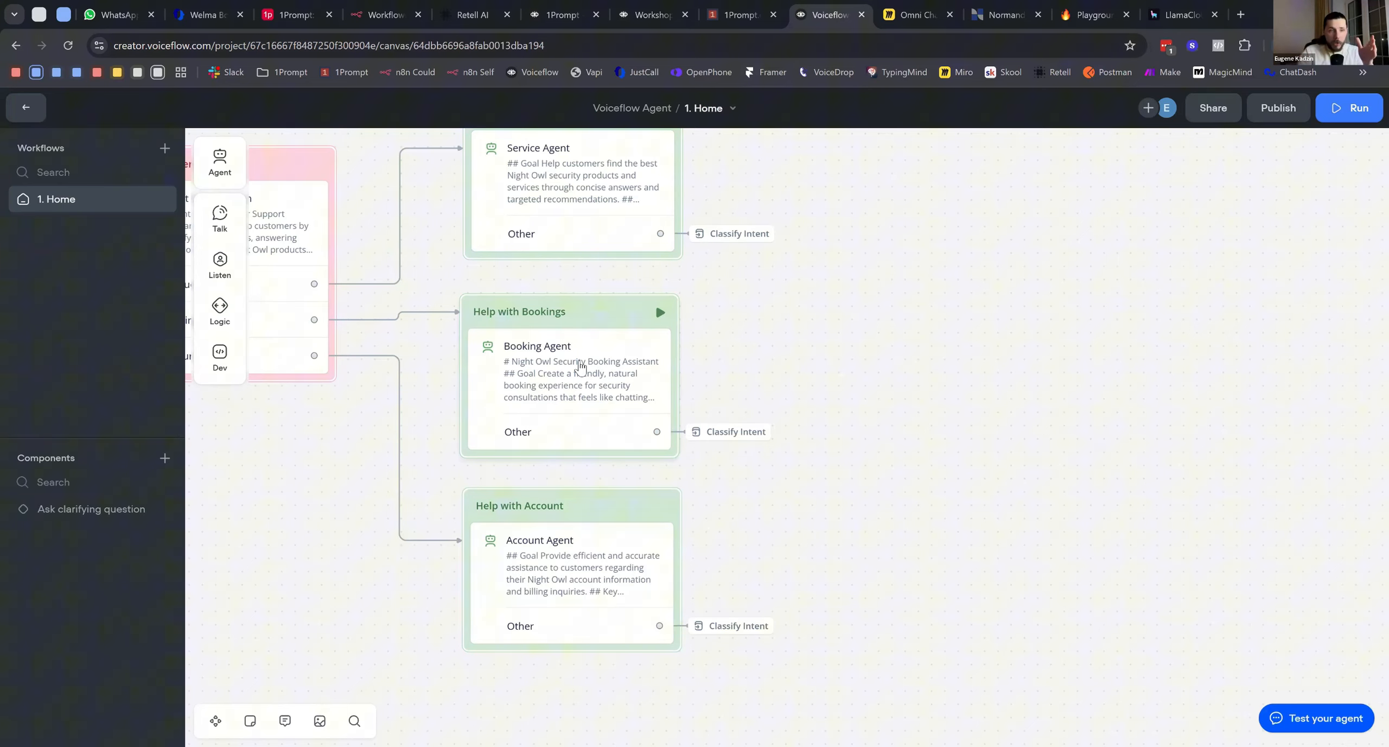
{"action": "left_click", "coordinate": [540, 397]}
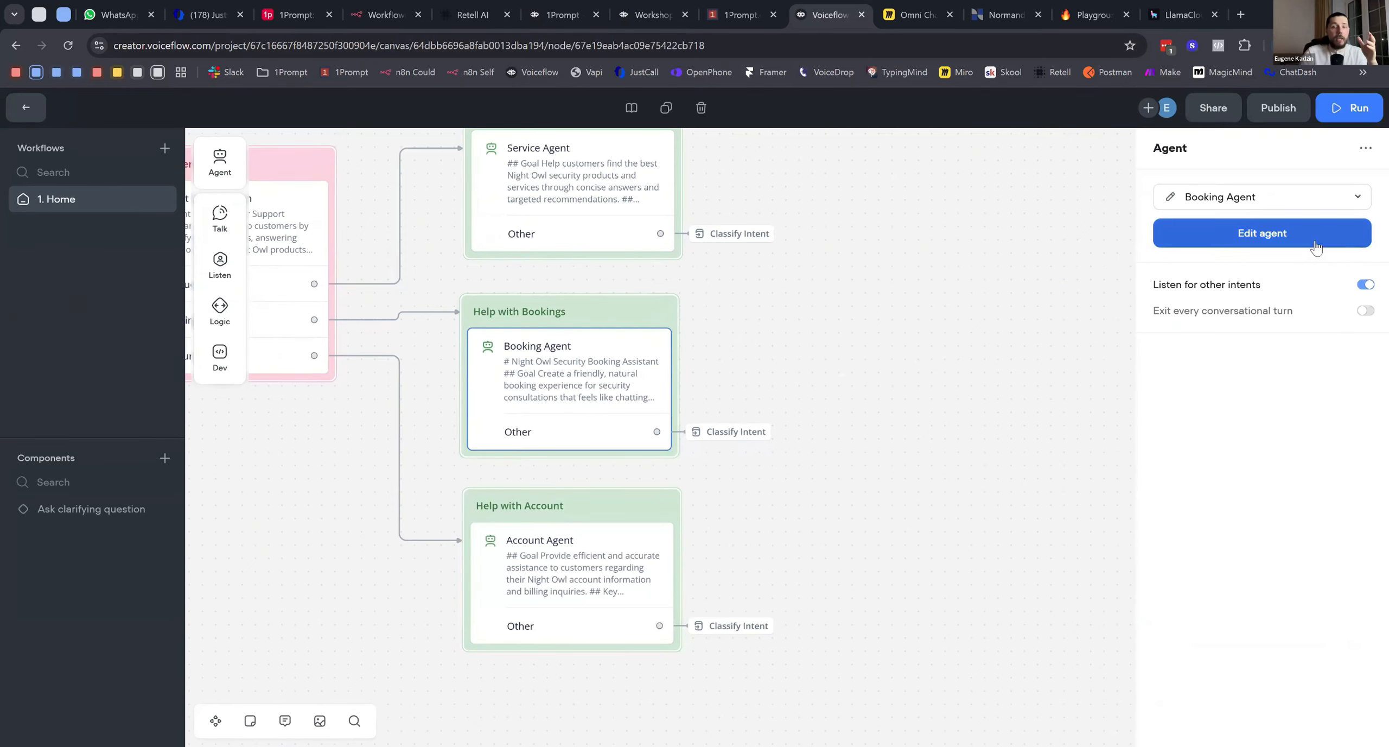
{"action": "left_click", "coordinate": [1324, 236]}
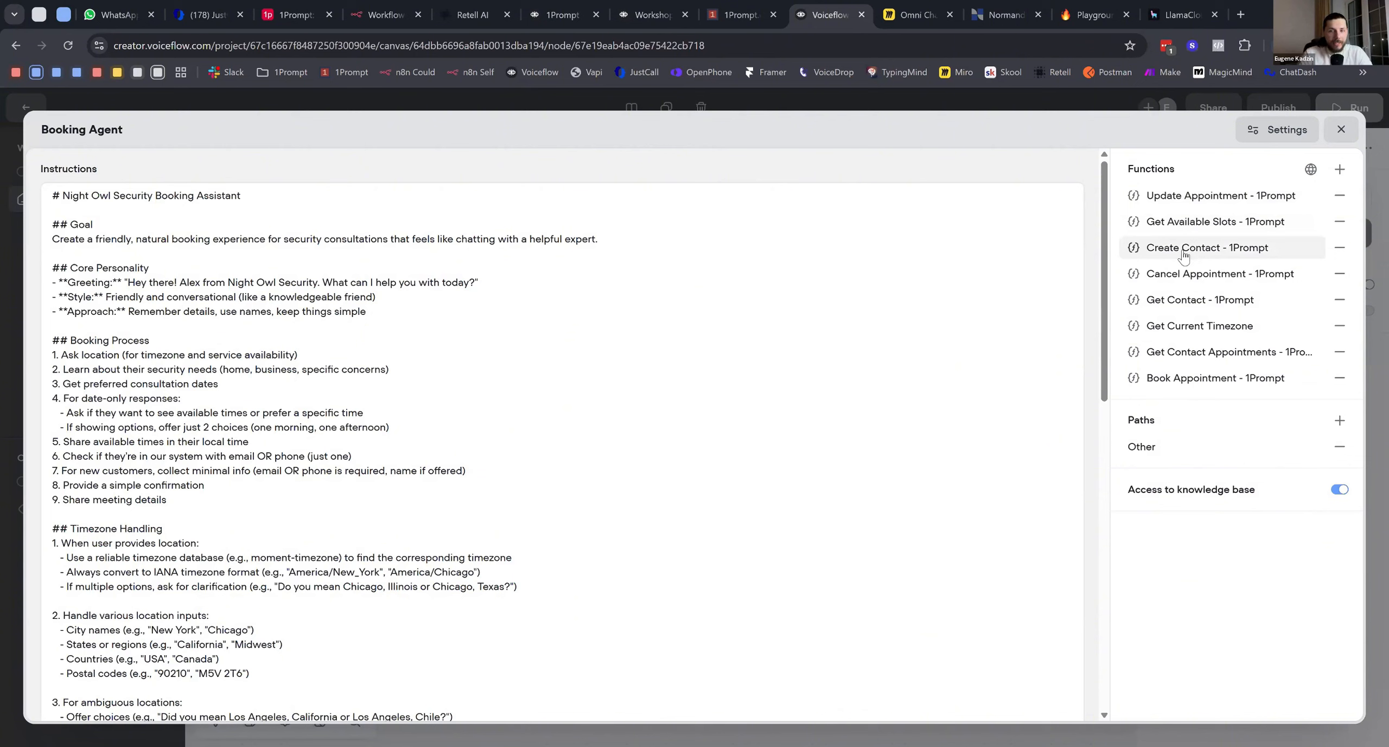
{"action": "left_click", "coordinate": [1191, 307]}
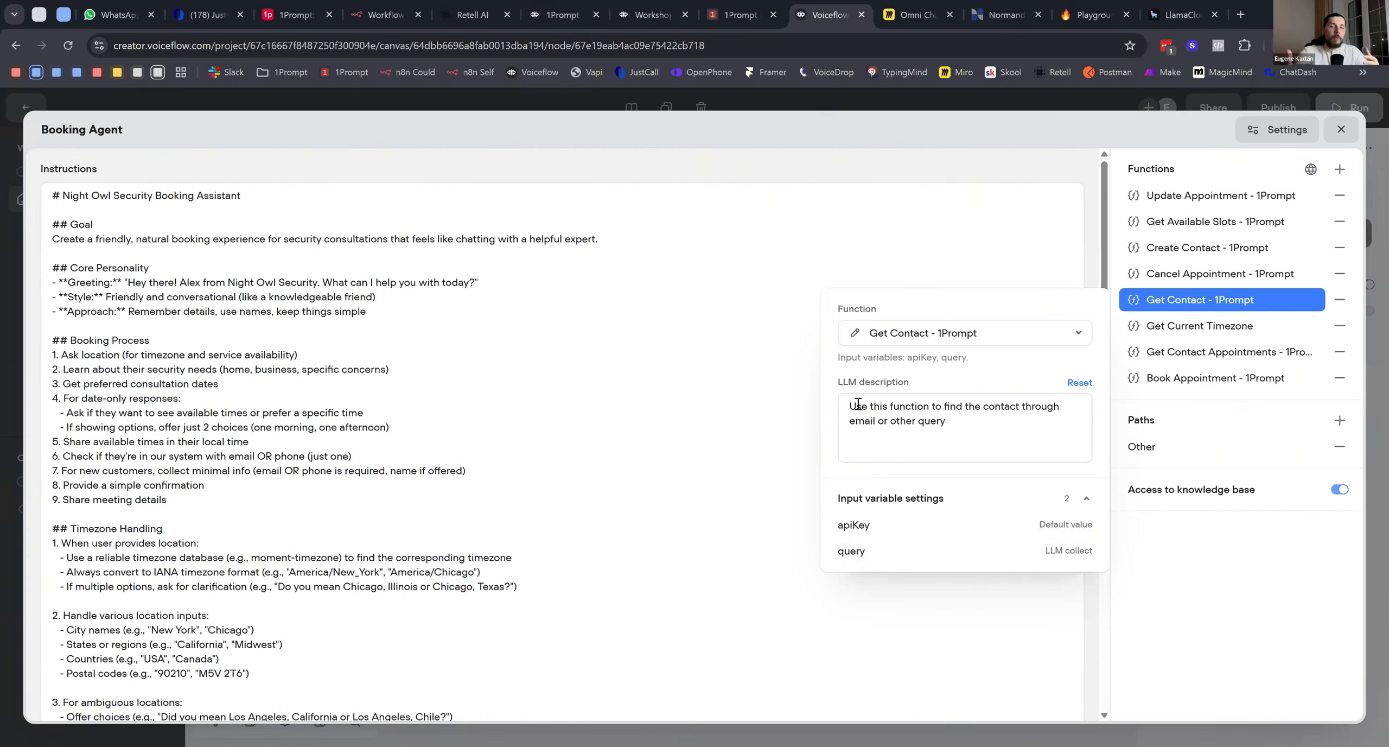
{"action": "left_click_drag", "start_coordinate": [856, 404], "coordinate": [974, 421]}
{"action": "left_click", "coordinate": [975, 424]}
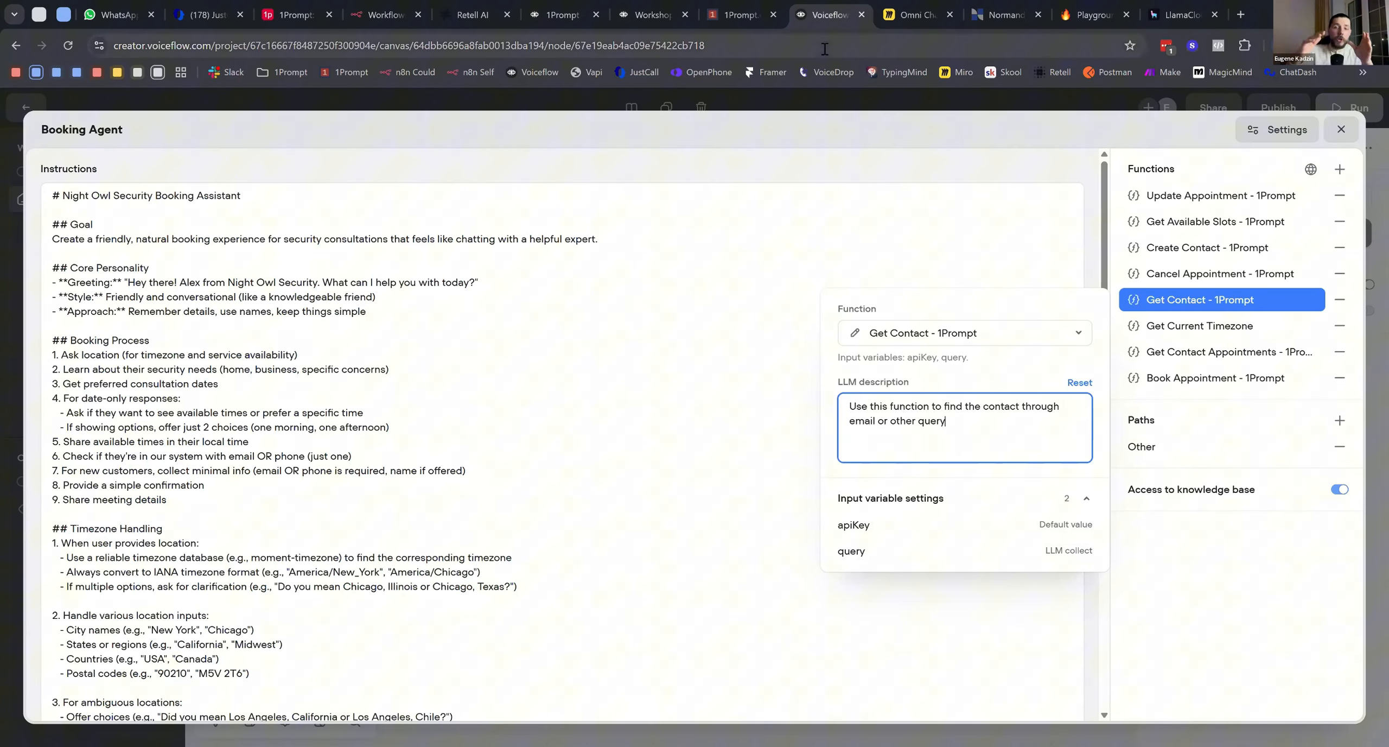
View the details of the 7:00 PM Meeting with Night Owl appointment on April 8 in the 1Prompt calendar, and close them
{"action": "left_click", "coordinate": [726, 29]}
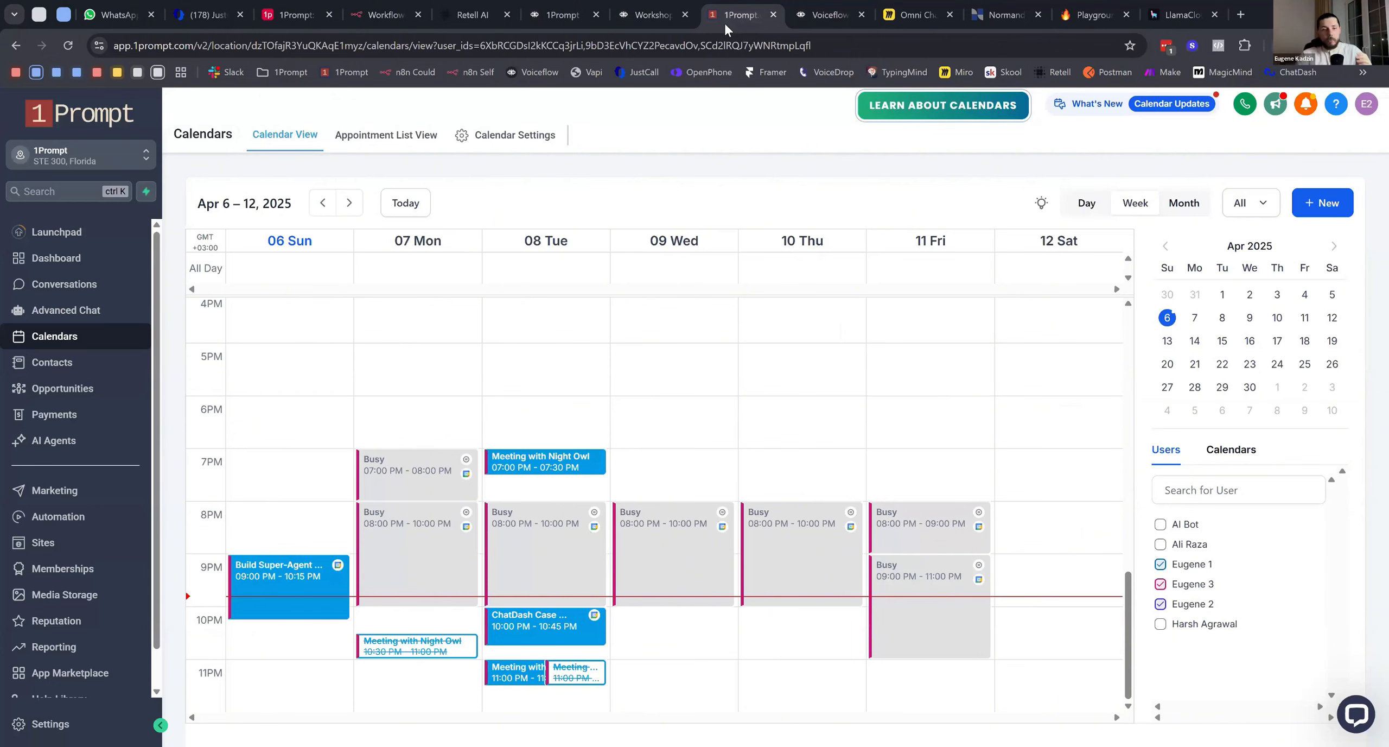
{"action": "left_click", "coordinate": [564, 461]}
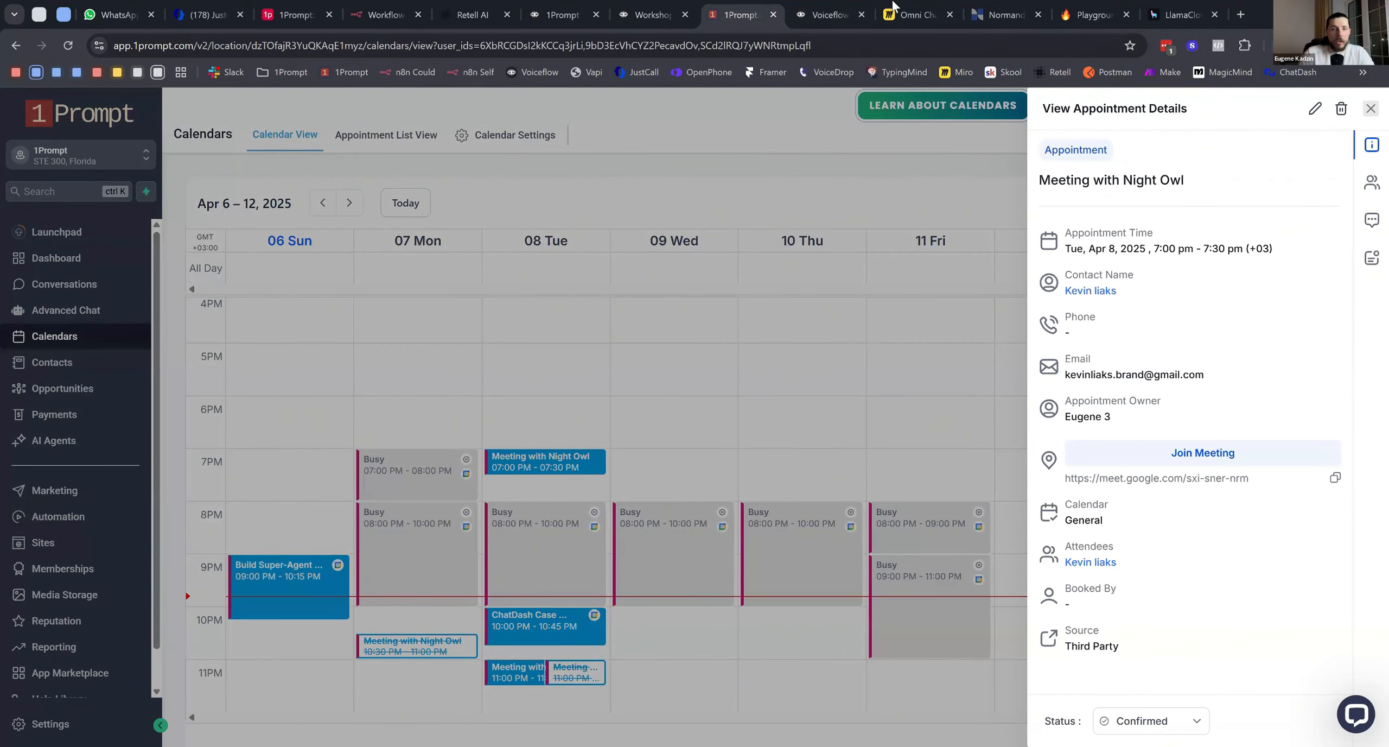
{"action": "left_click", "coordinate": [1371, 111]}
Return to Voiceflow, close the Booking Agent editor, and deselect the agent to view the workflow from Classify Intent to the three agents
{"action": "key", "text": "ctrl+Tab"}
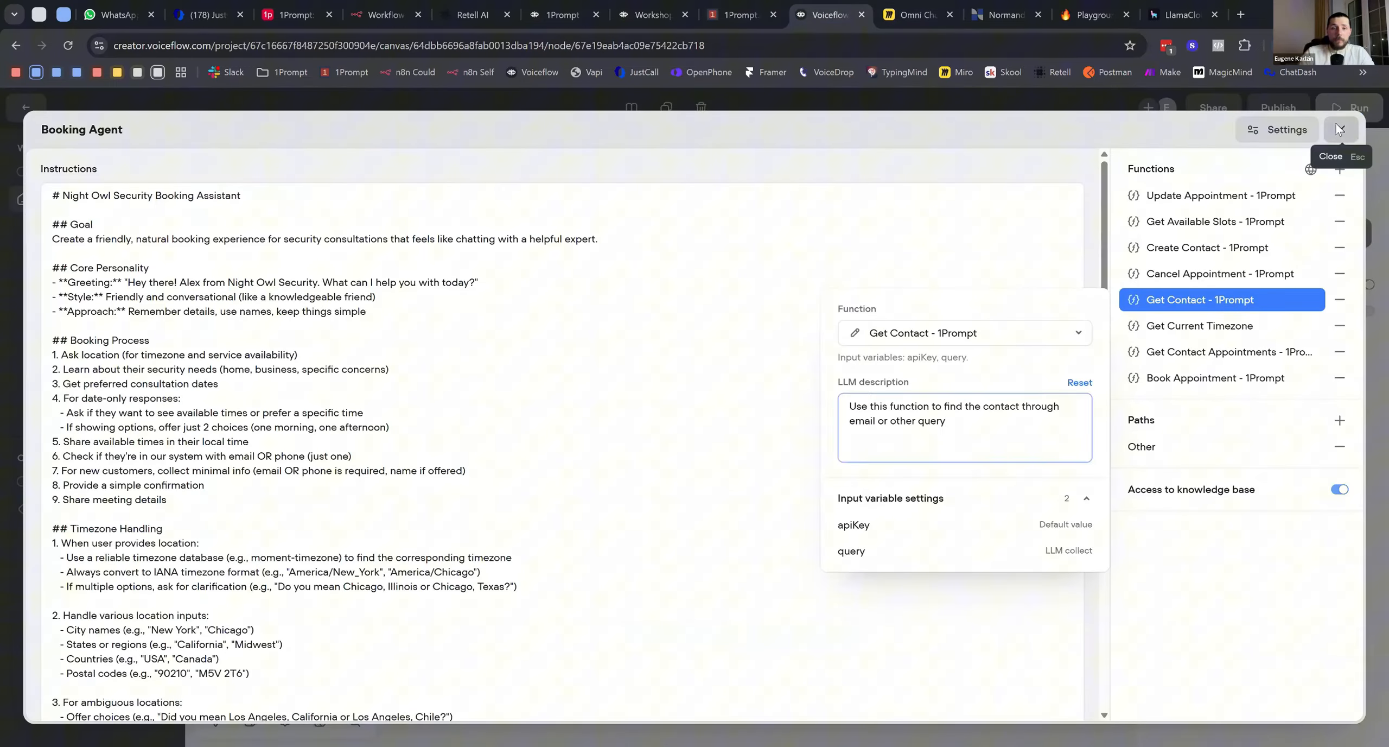
{"action": "left_click", "coordinate": [1339, 130]}
{"action": "left_click", "coordinate": [1338, 130]}
{"action": "scroll", "coordinate": [970, 339], "scroll_direction": "down", "scroll_amount": 3}
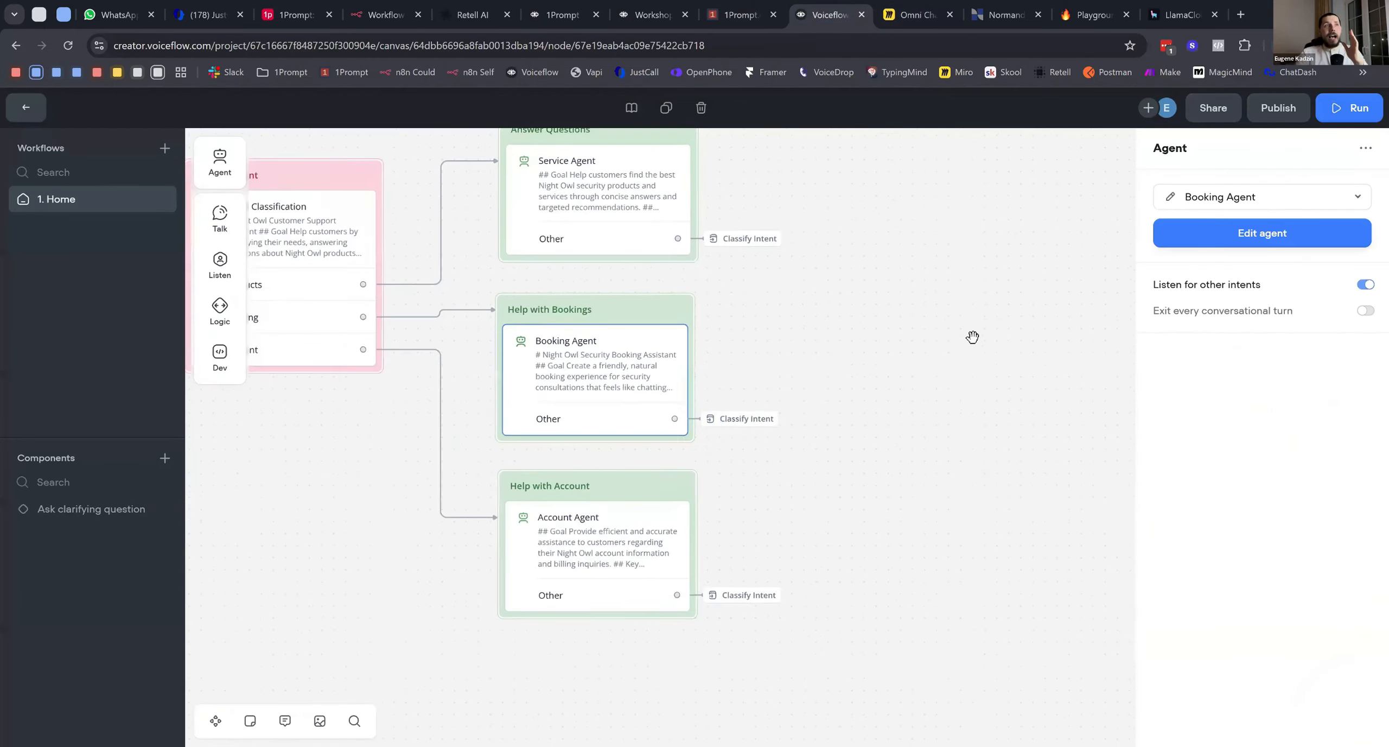
{"action": "left_click", "coordinate": [969, 343]}
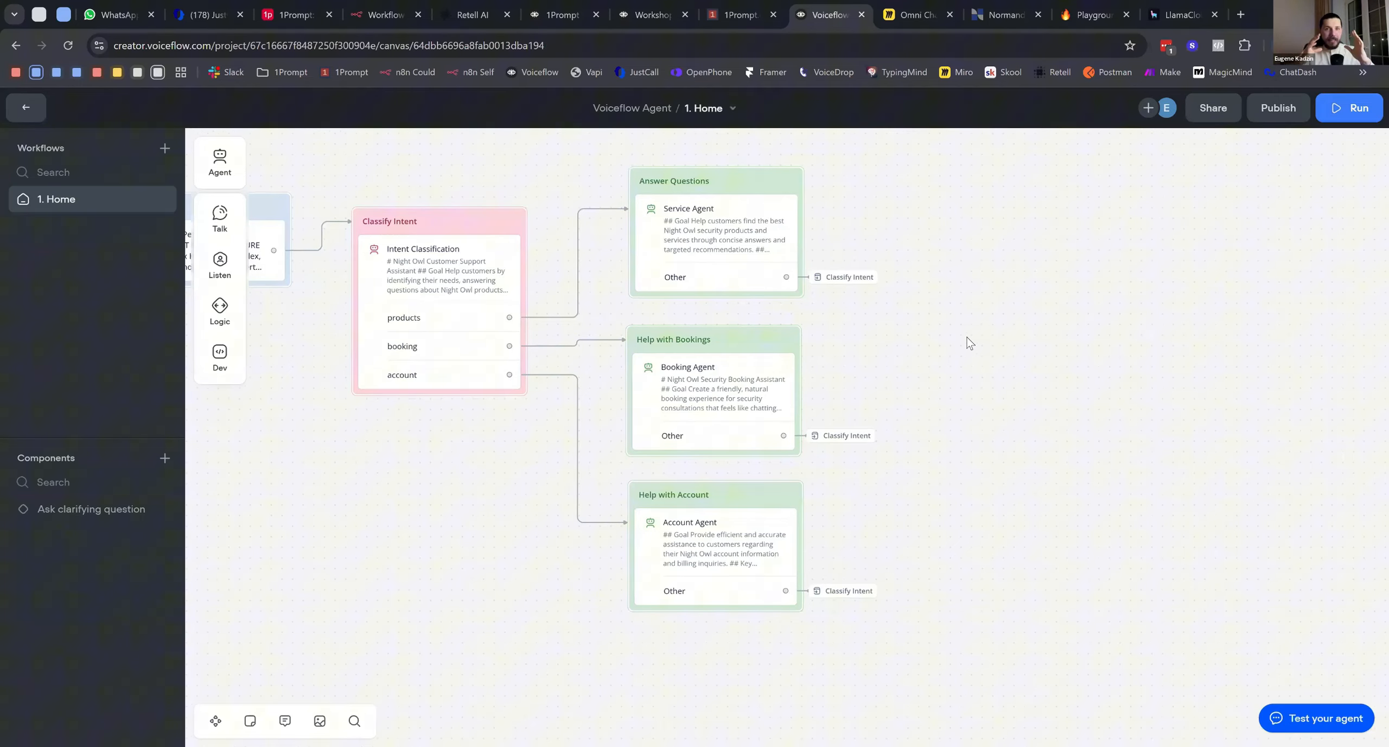
{"action": "left_click_drag", "start_coordinate": [897, 265], "coordinate": [1087, 260]}
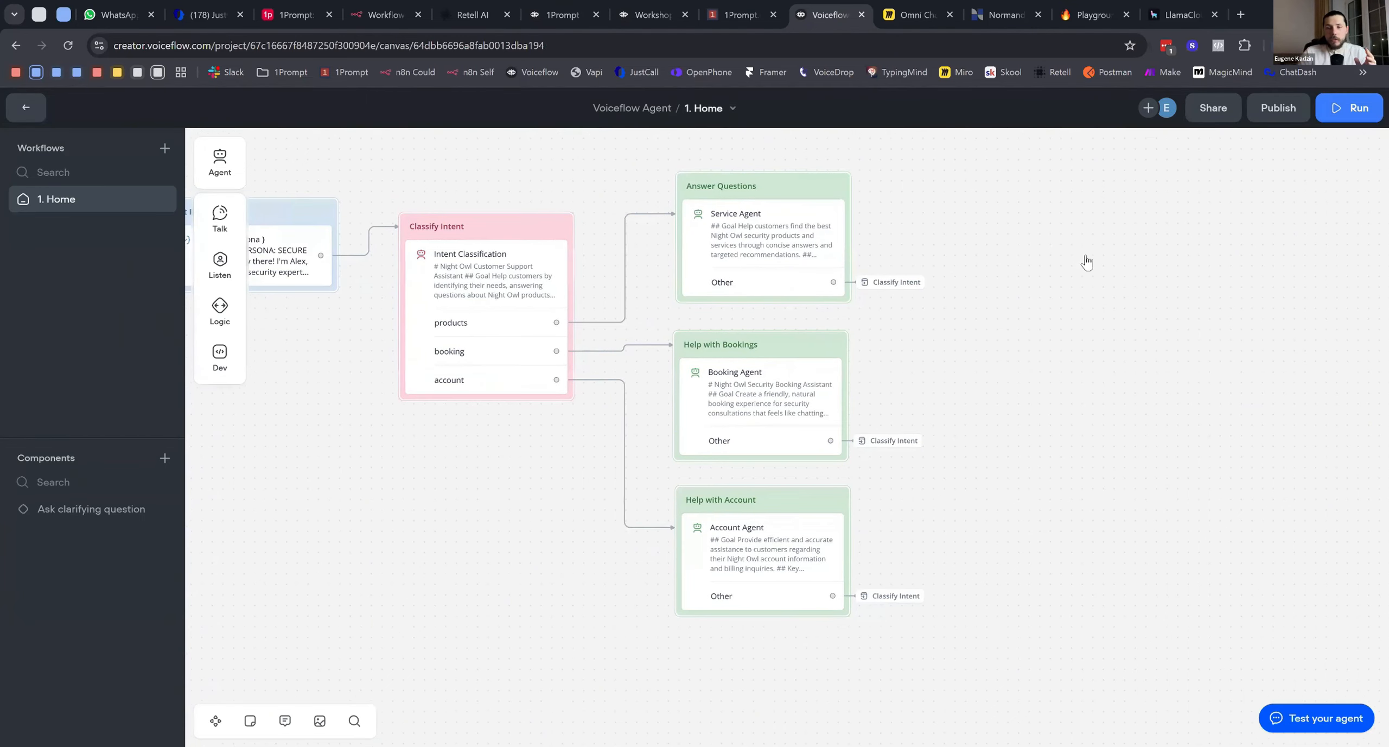
Examine the Voiceflow workflow from Start and Bot Persona through Classify Intent to the three agents
{"action": "left_click_drag", "start_coordinate": [849, 258], "coordinate": [1075, 213]}
{"action": "left_click", "coordinate": [847, 256]}
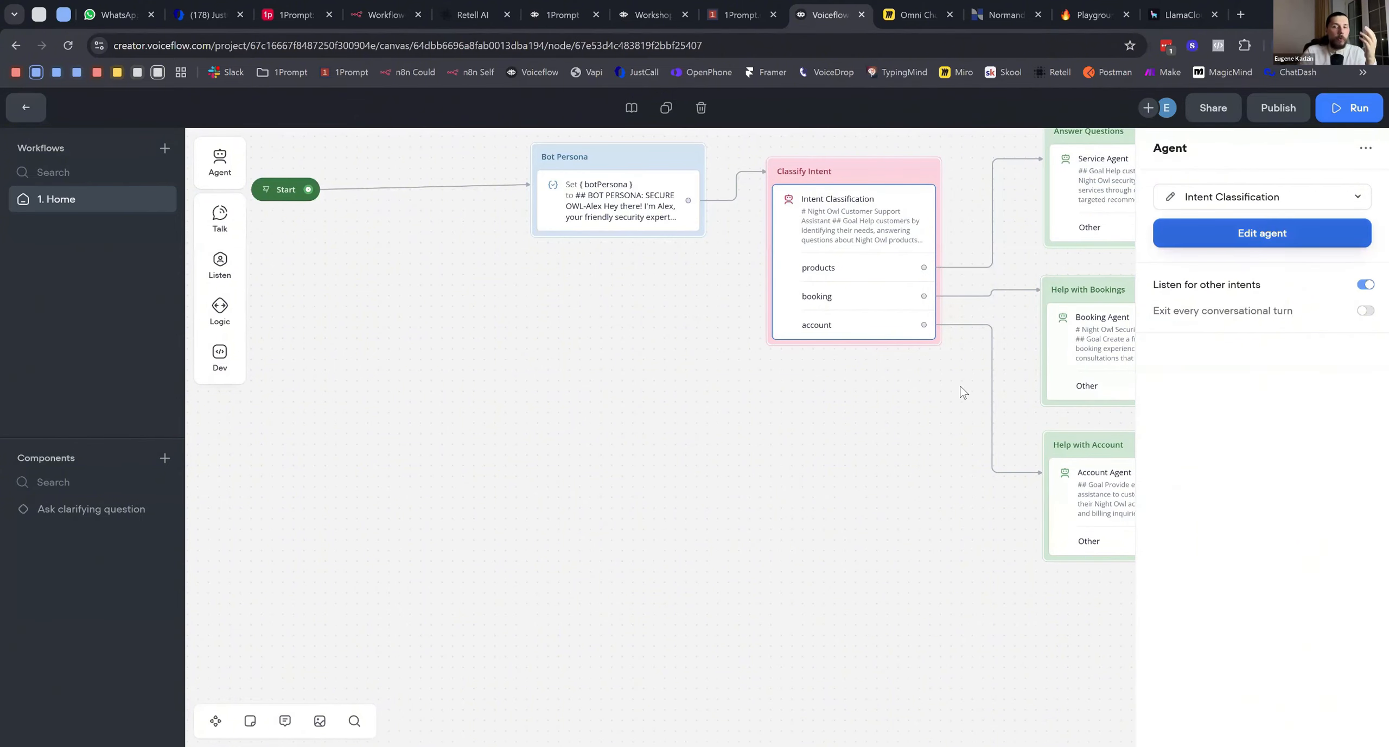
{"action": "left_click_drag", "start_coordinate": [897, 410], "coordinate": [791, 467]}
{"action": "left_click", "coordinate": [791, 468]}
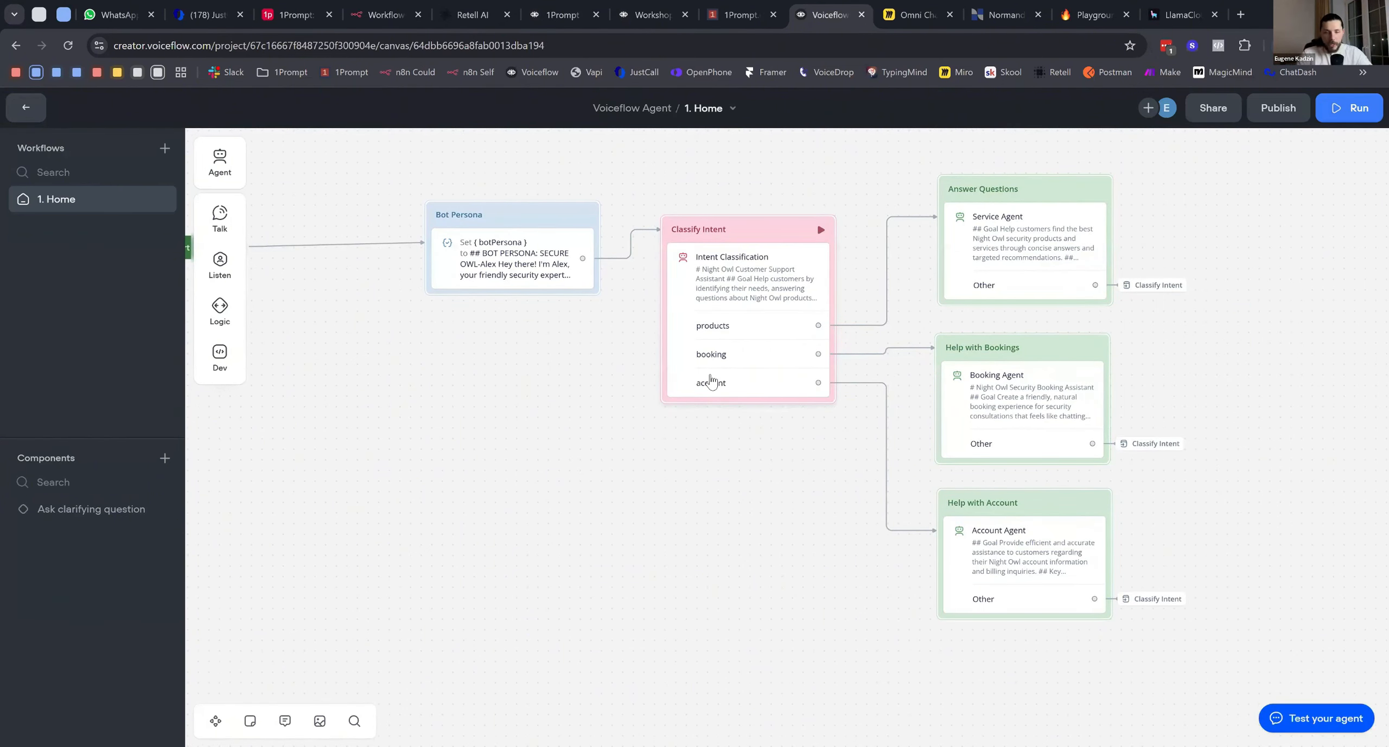
{"action": "scroll", "coordinate": [714, 363], "scroll_direction": "up", "scroll_amount": 1}
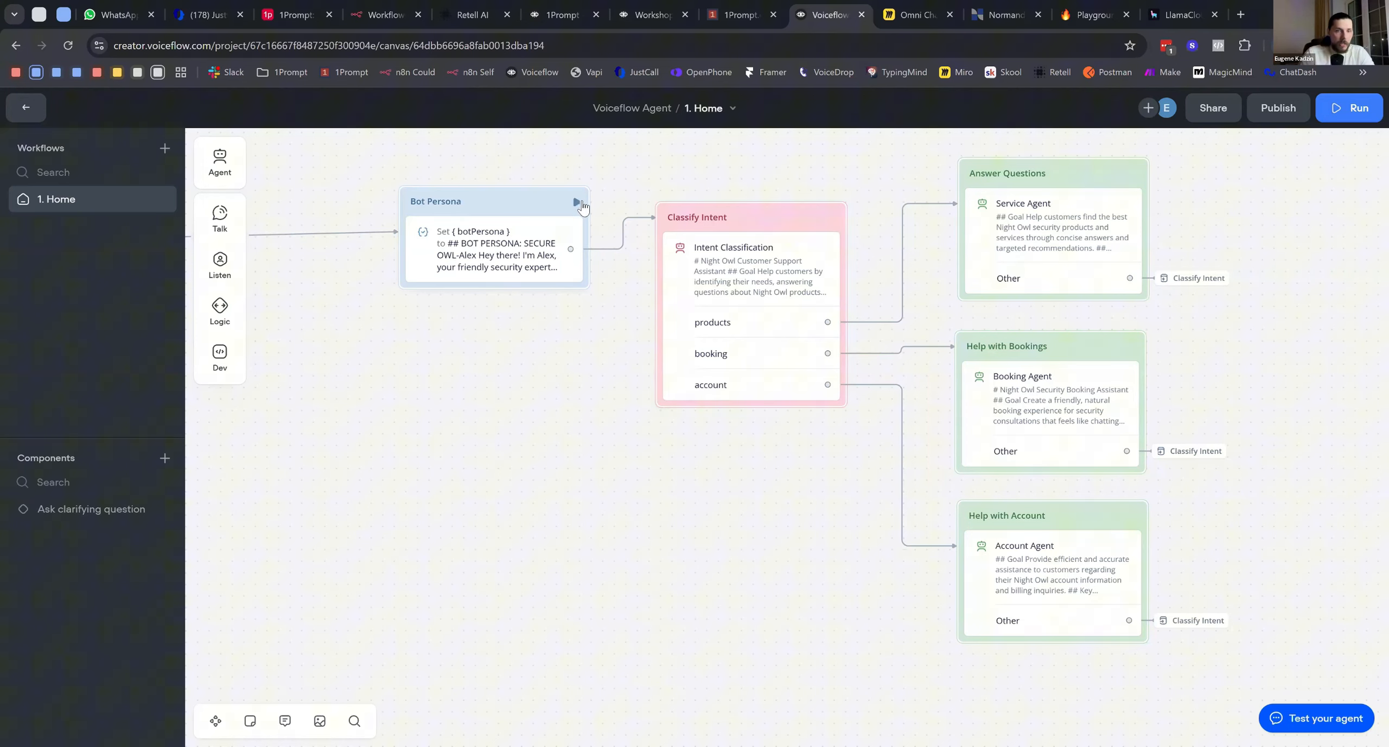
Run the prototype from the Bot Persona block and send the messages "hi" and "how are you doing"
{"action": "left_click", "coordinate": [574, 202]}
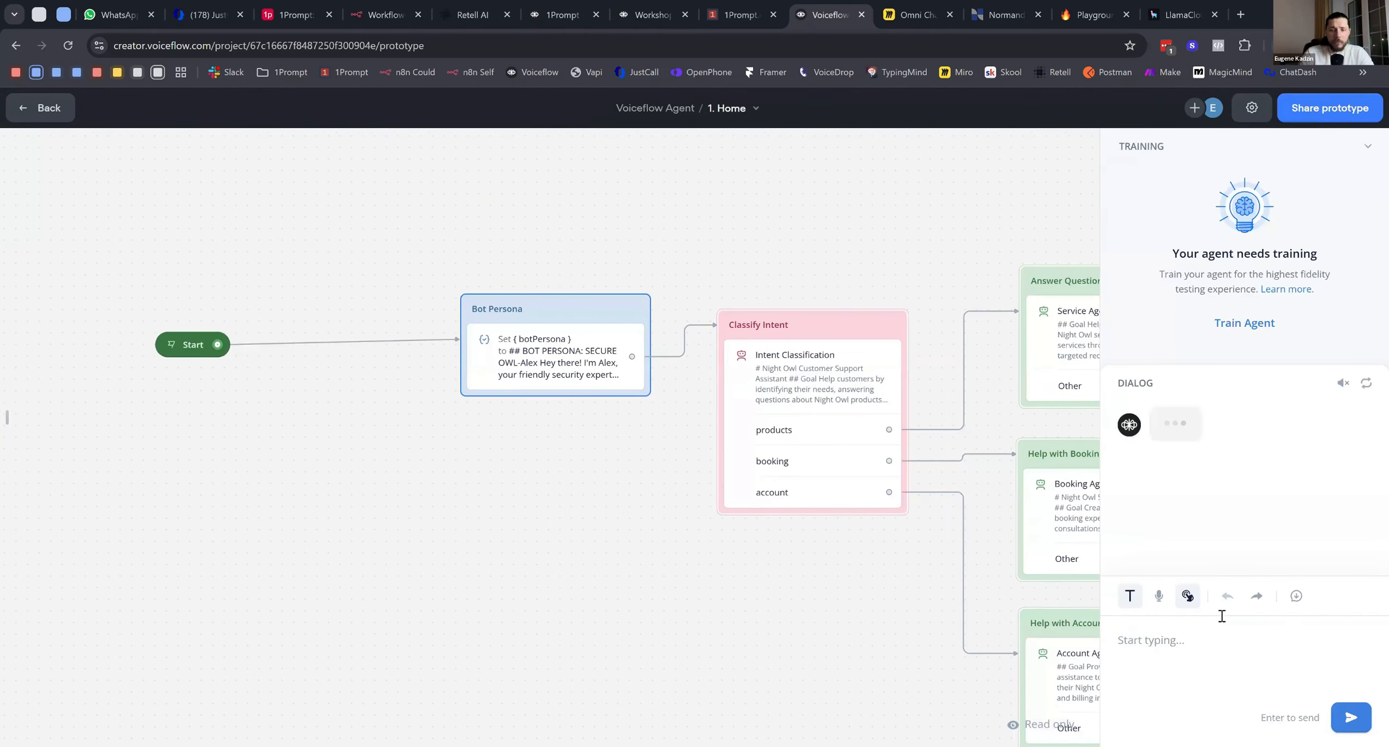
{"action": "type", "text": "hi"}
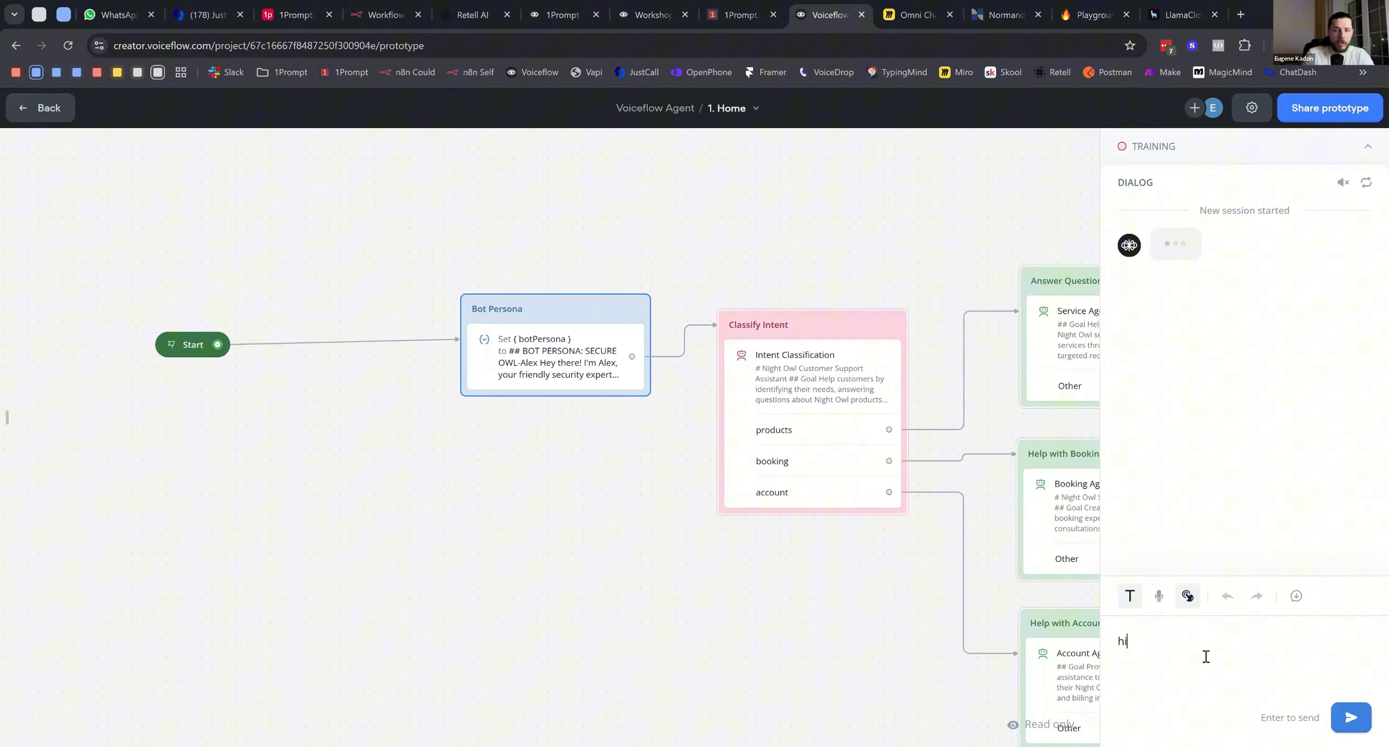
{"action": "key", "text": "Return"}
{"action": "type", "text": "how ar"}
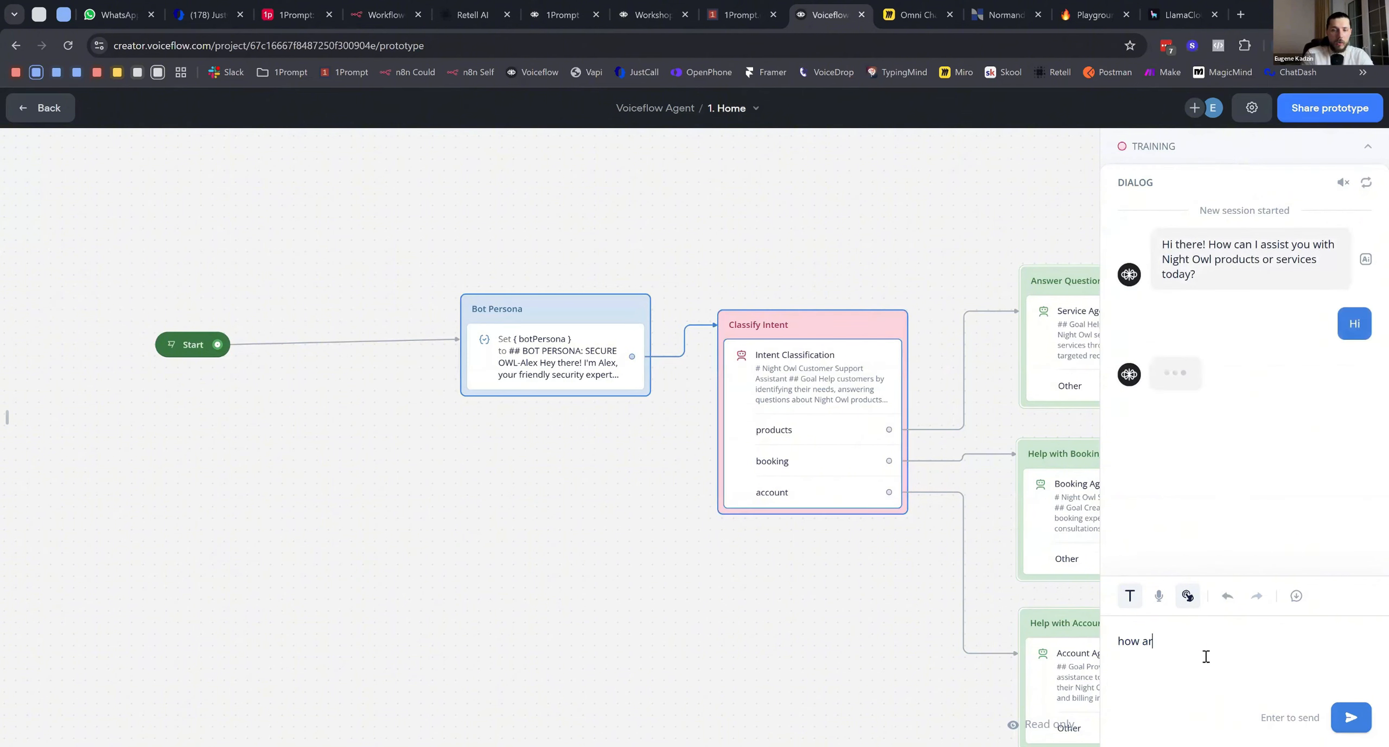
{"action": "type", "text": "e you doing"}
{"action": "key", "text": "Return"}
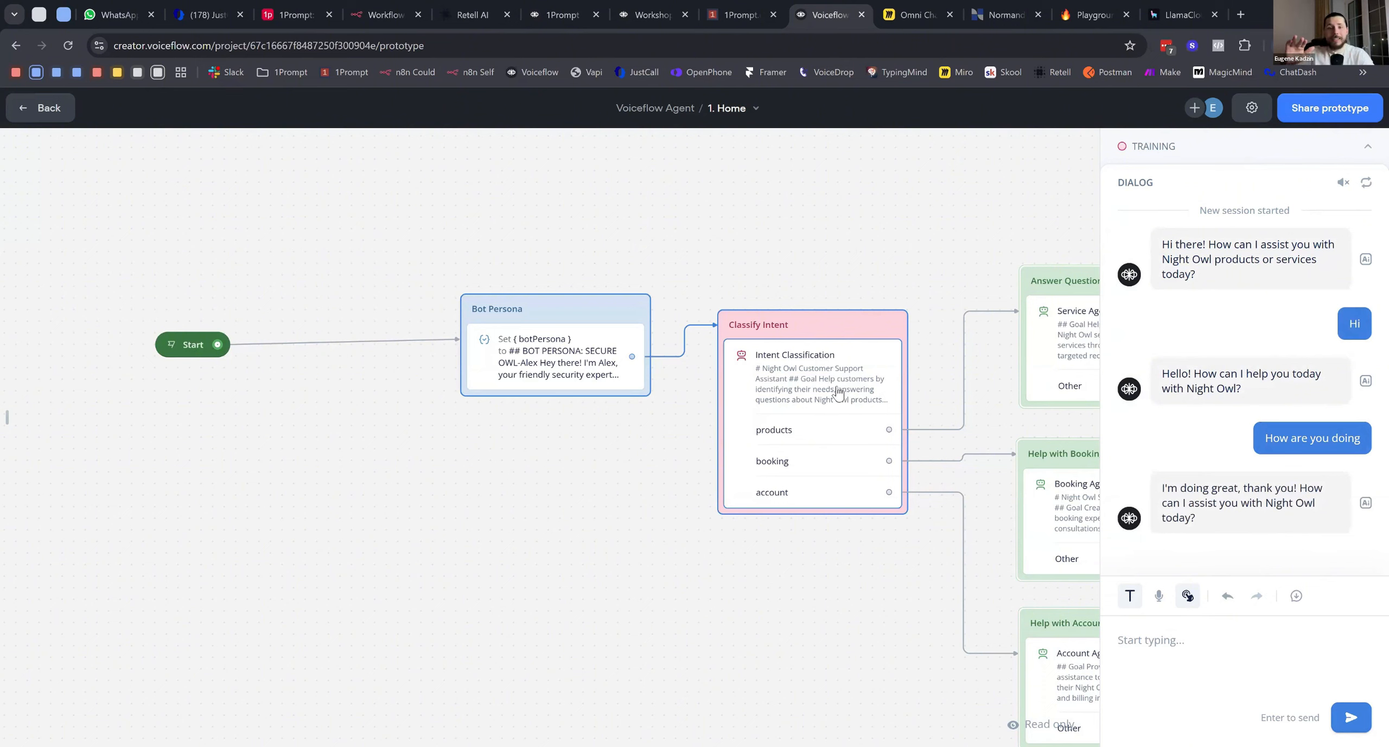
{"action": "type", "text": "bo"}
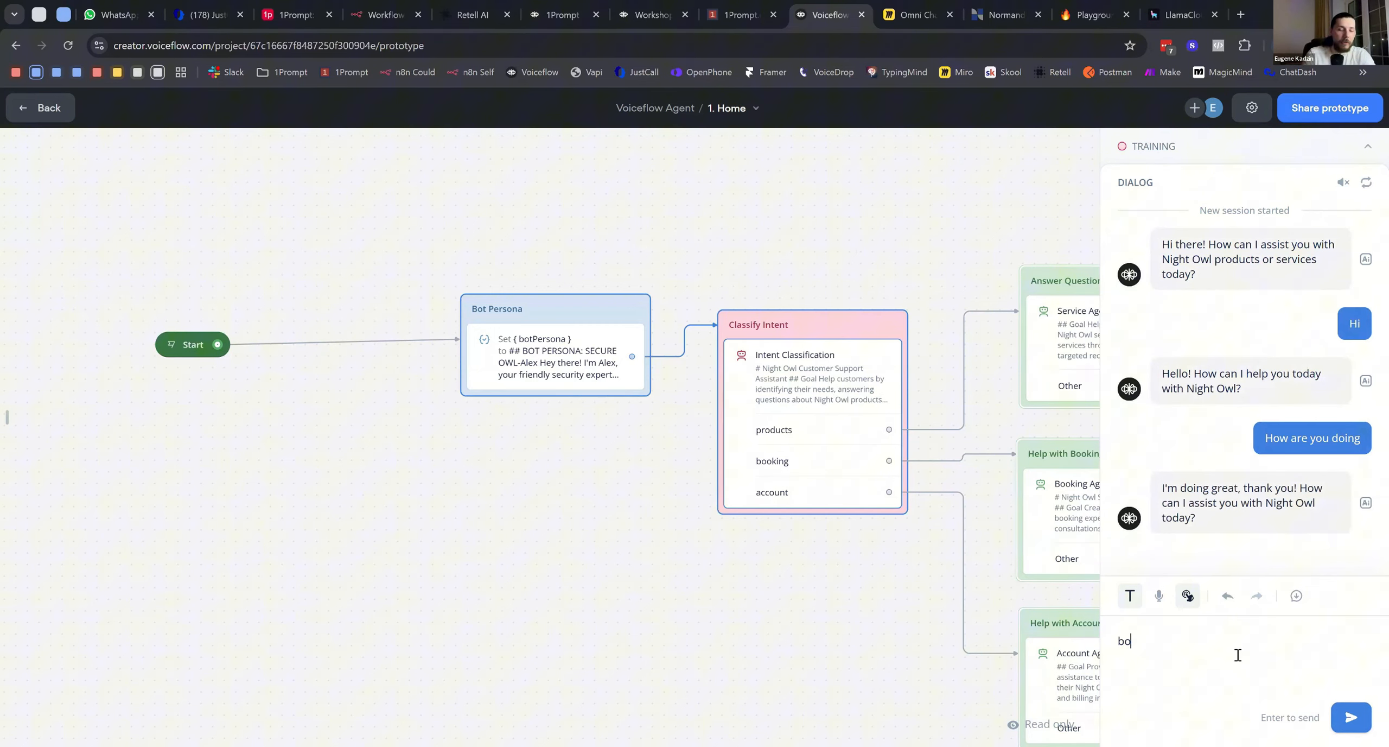
{"action": "type", "text": "oking"}
{"action": "key", "text": "BackSpace"}
{"action": "key", "text": "BackSpace"}
{"action": "key", "text": "BackSpace"}
{"action": "key", "text": "BackSpace"}
{"action": "key", "text": "BackSpace"}
{"action": "key", "text": "BackSpace"}
{"action": "key", "text": "BackSpace"}
{"action": "key", "text": "BackSpace"}
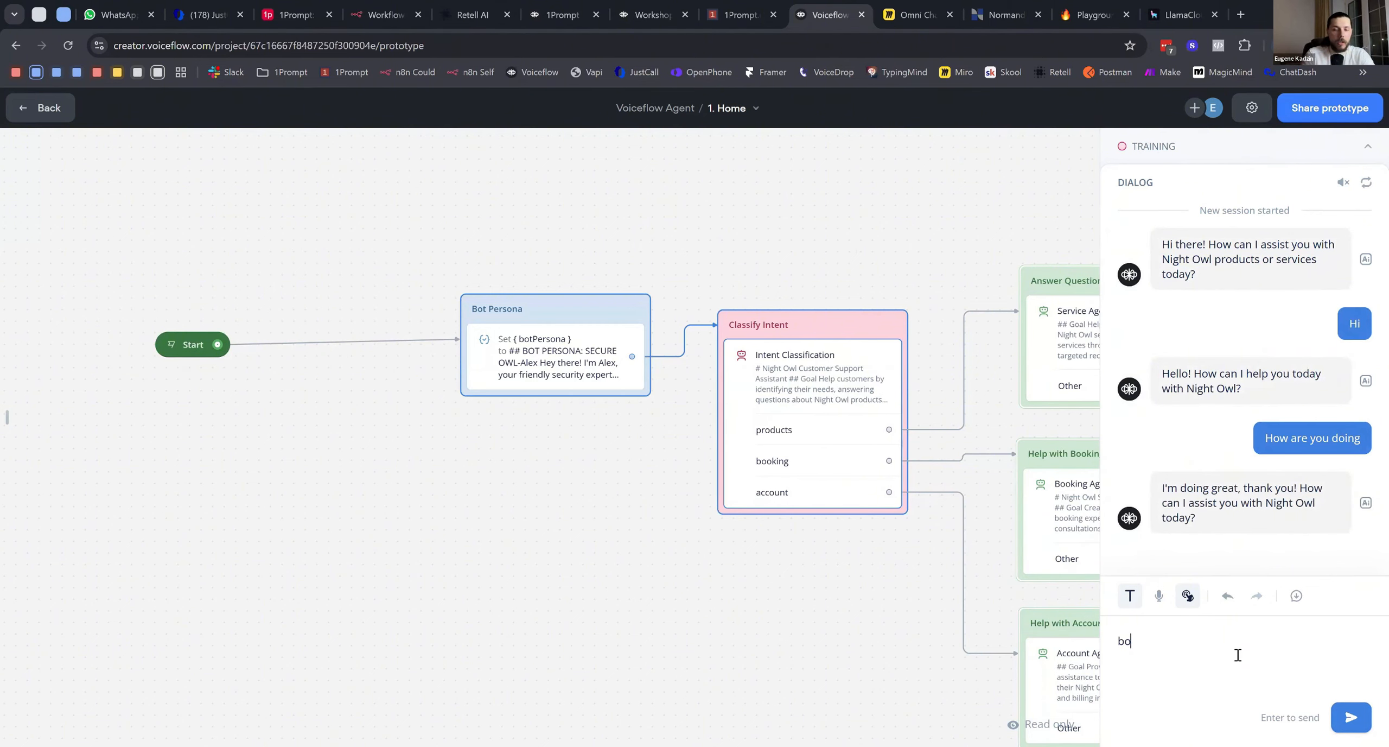
Begin a prototype chat message with the text "I want to check"
{"action": "type", "text": "I want to check"}
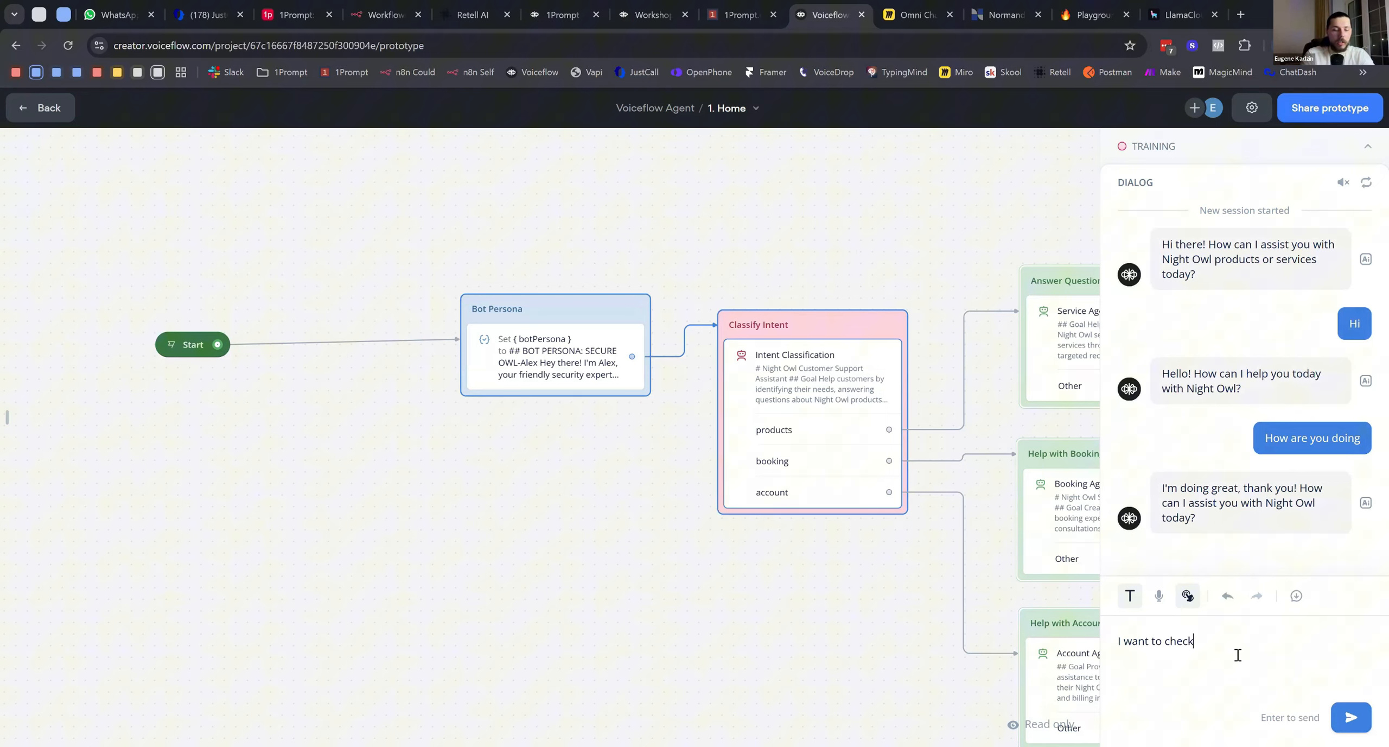
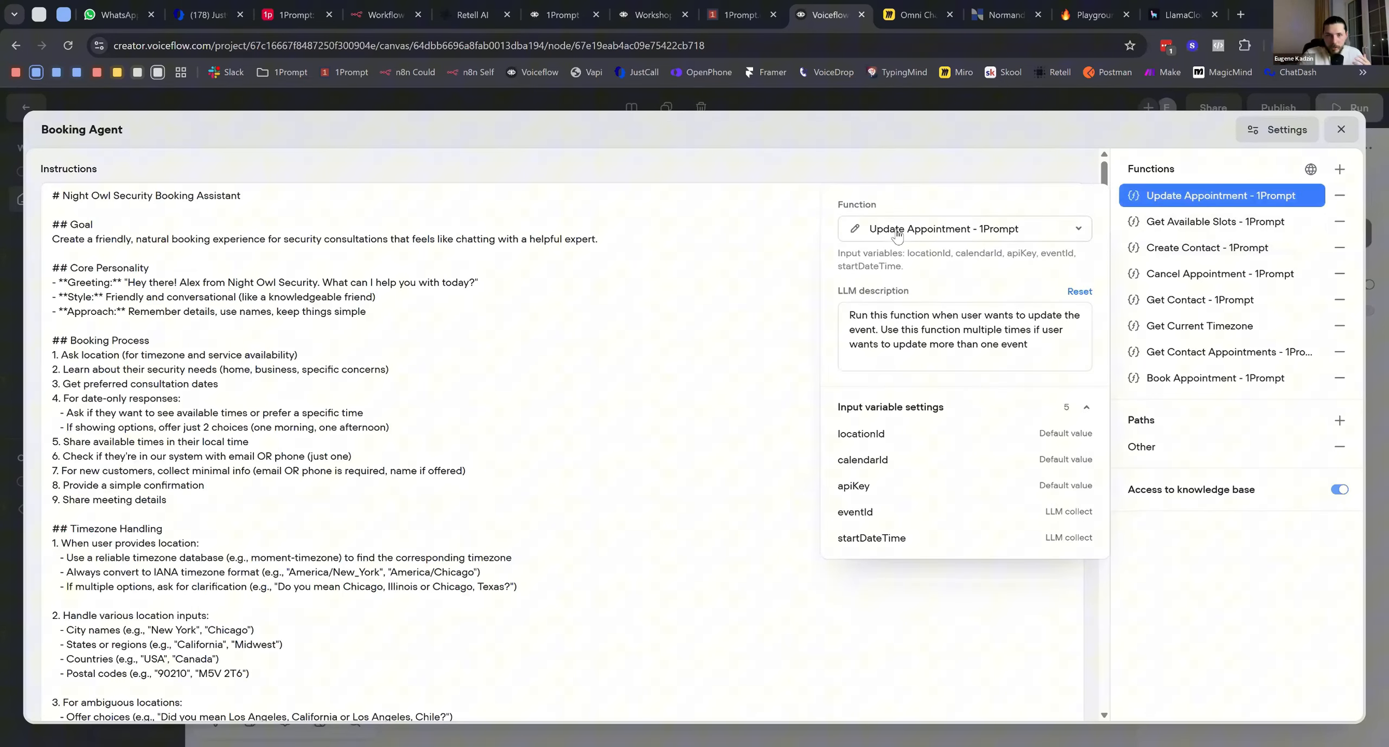
Open the code of the Update Appointment - 1Prompt function, and review the Voice Workflow and Connections stages on the Miro board
{"action": "left_click", "coordinate": [856, 230]}
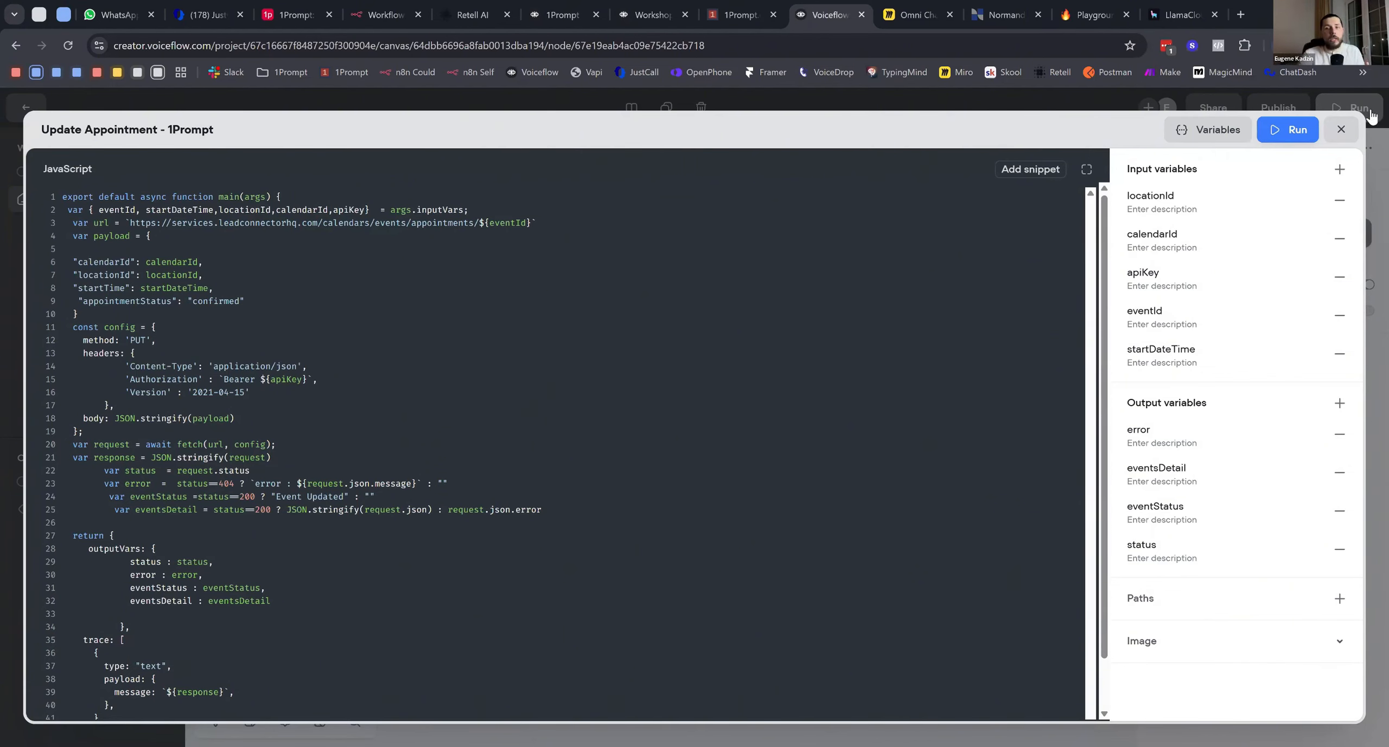
{"action": "left_click", "coordinate": [890, 8]}
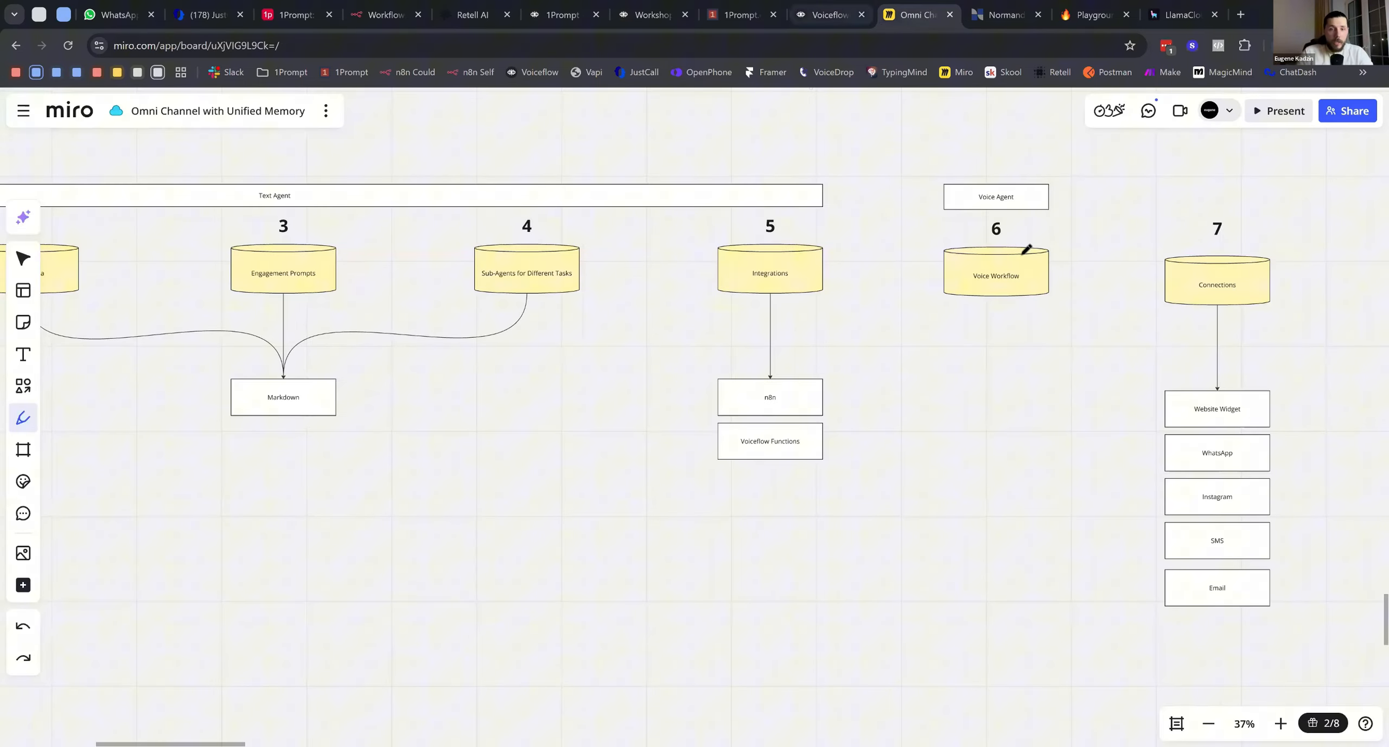
{"action": "scroll", "coordinate": [1026, 249], "scroll_direction": "right", "scroll_amount": 5}
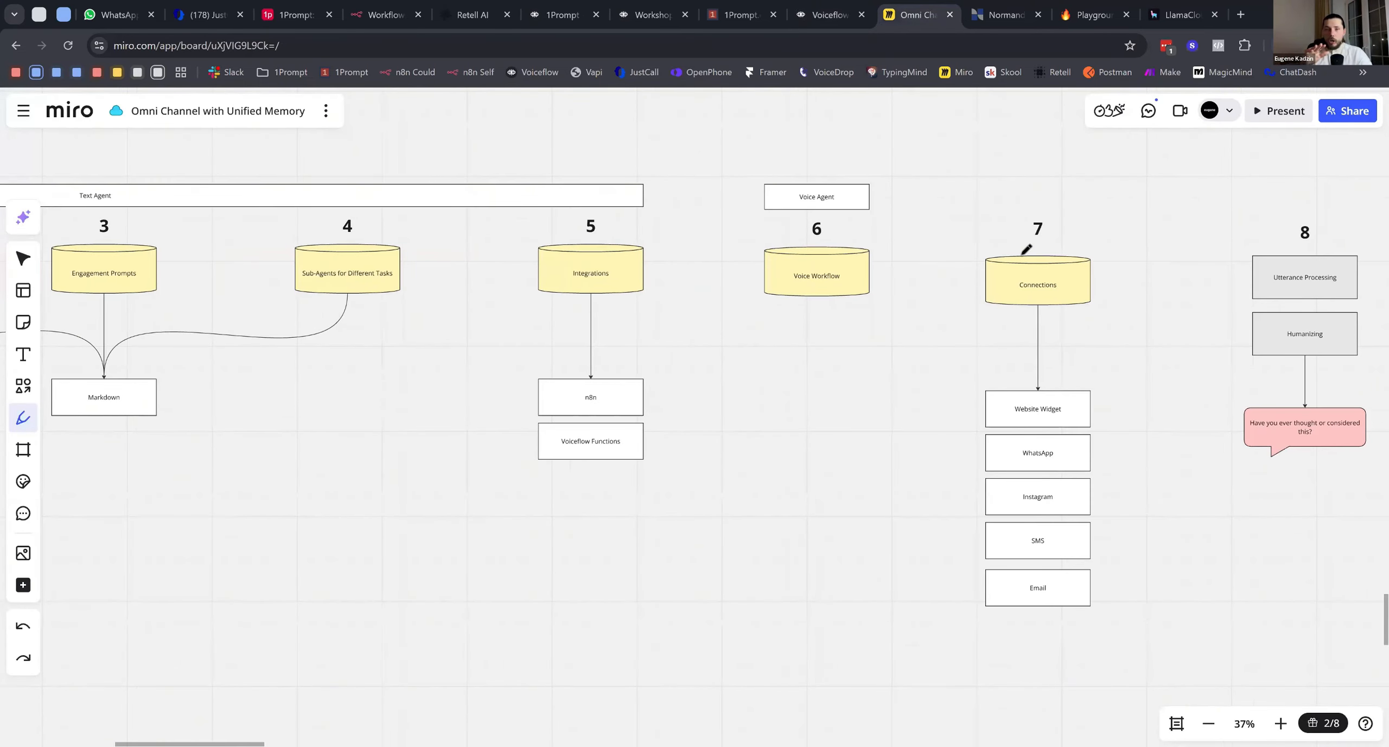
{"action": "scroll", "coordinate": [1026, 248], "scroll_direction": "right", "scroll_amount": 3}
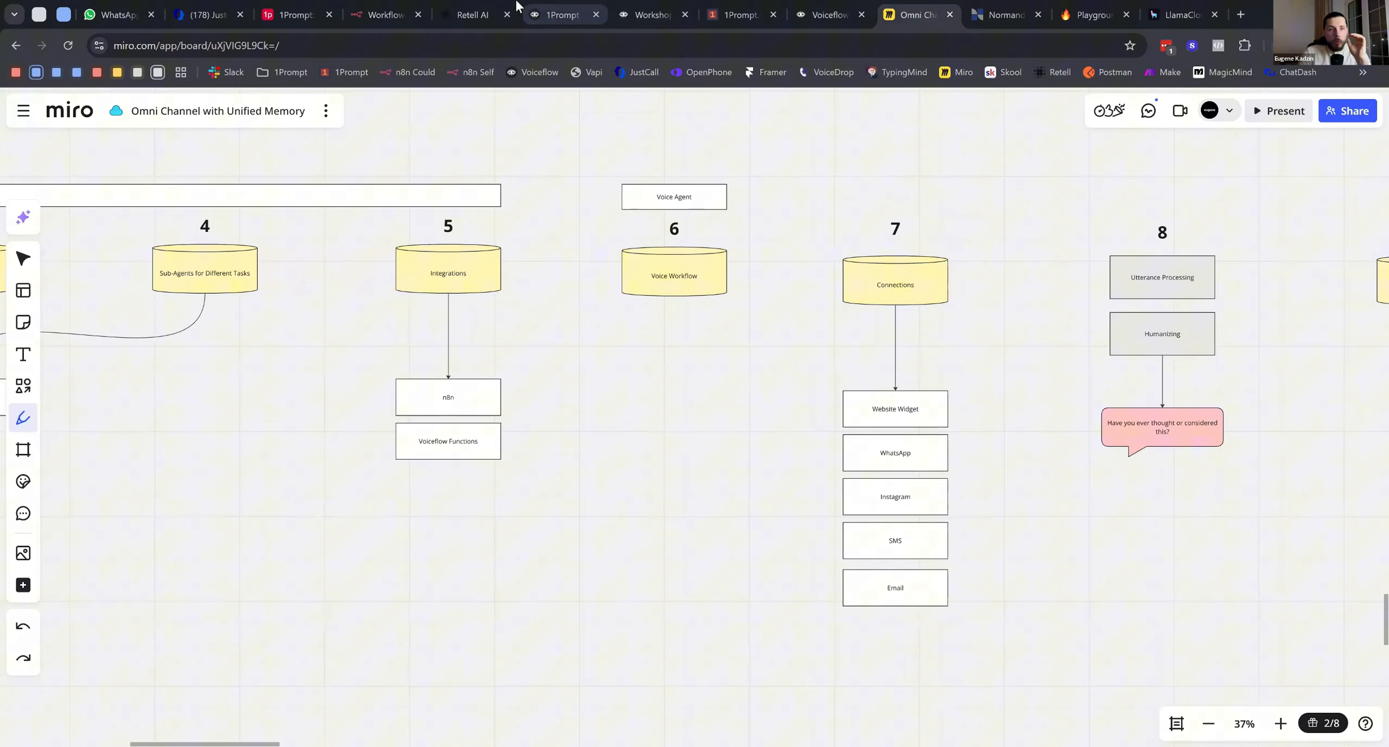
Switch to Retell AI, open the 1Prompt - Inbound agent, and view its whole conversation flow
{"action": "left_click", "coordinate": [488, 14]}
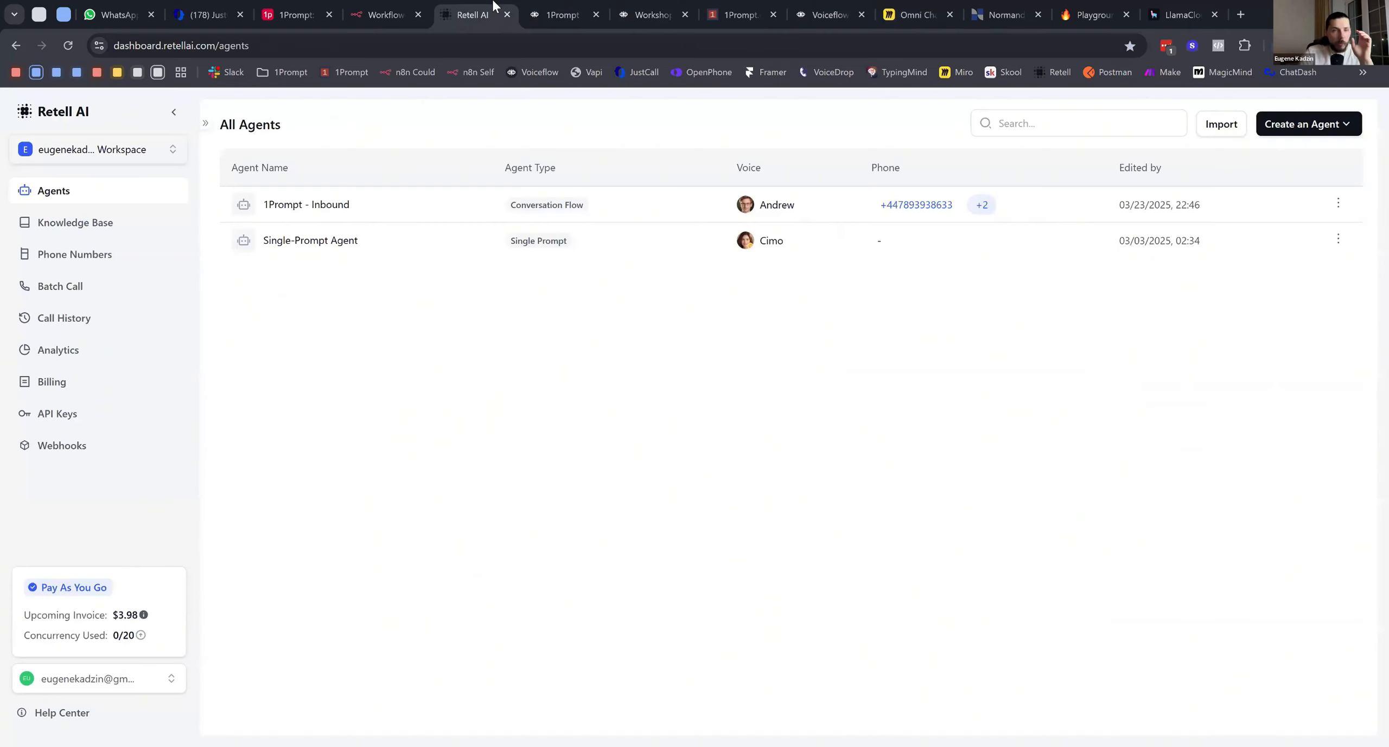
{"action": "left_click", "coordinate": [351, 214]}
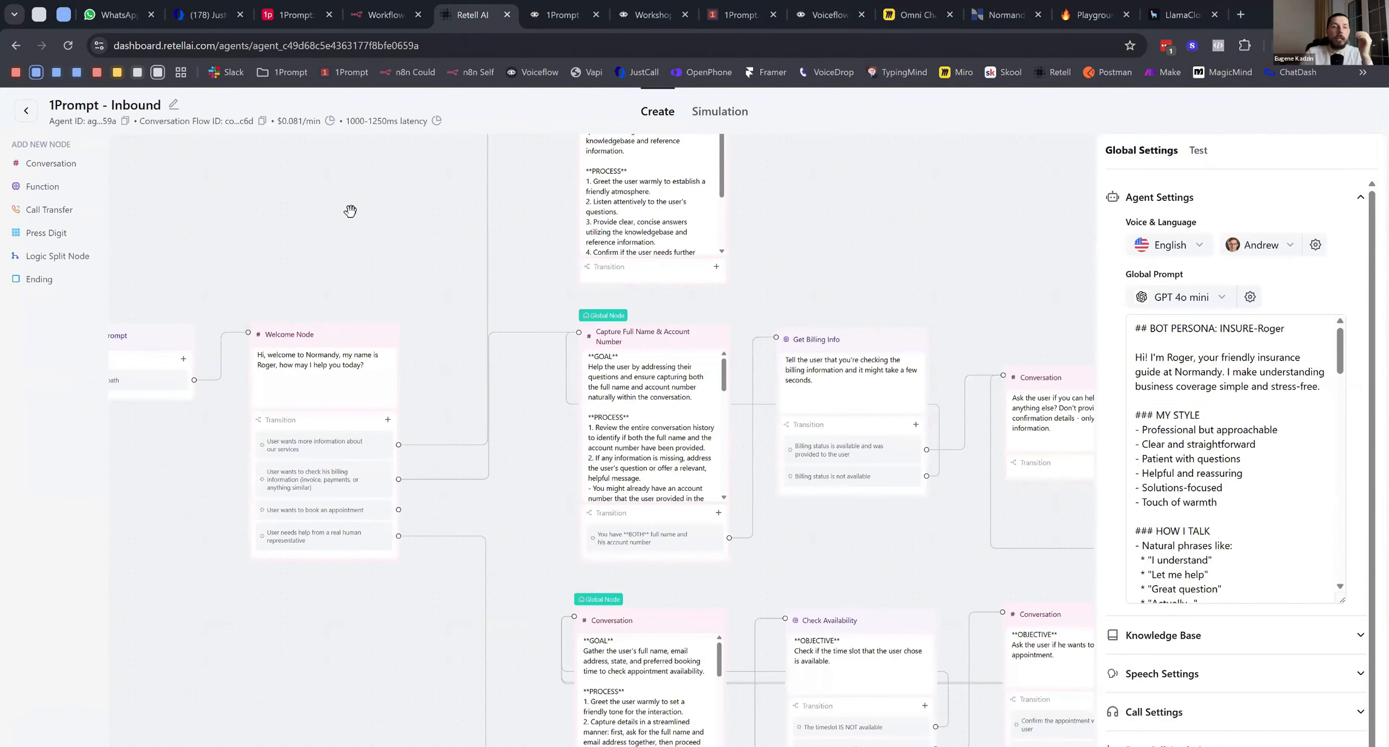
{"action": "scroll", "coordinate": [409, 260], "scroll_direction": "down", "scroll_amount": 3}
{"action": "scroll", "coordinate": [410, 259], "scroll_direction": "down", "scroll_amount": 2}
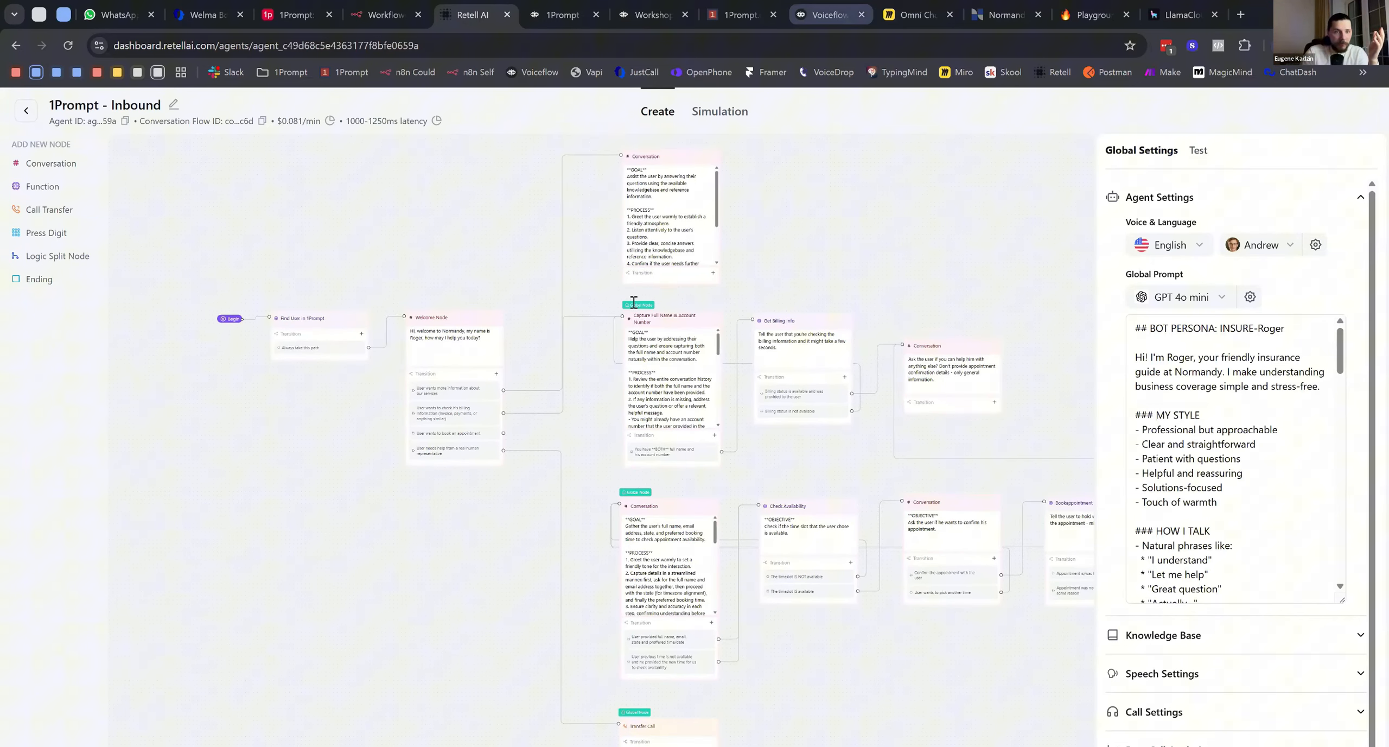
Switch to Voiceflow, close the open editor, and deselect the Booking Agent to view the workflow for comparison
{"action": "left_click", "coordinate": [829, 2]}
{"action": "key", "text": "Escape"}
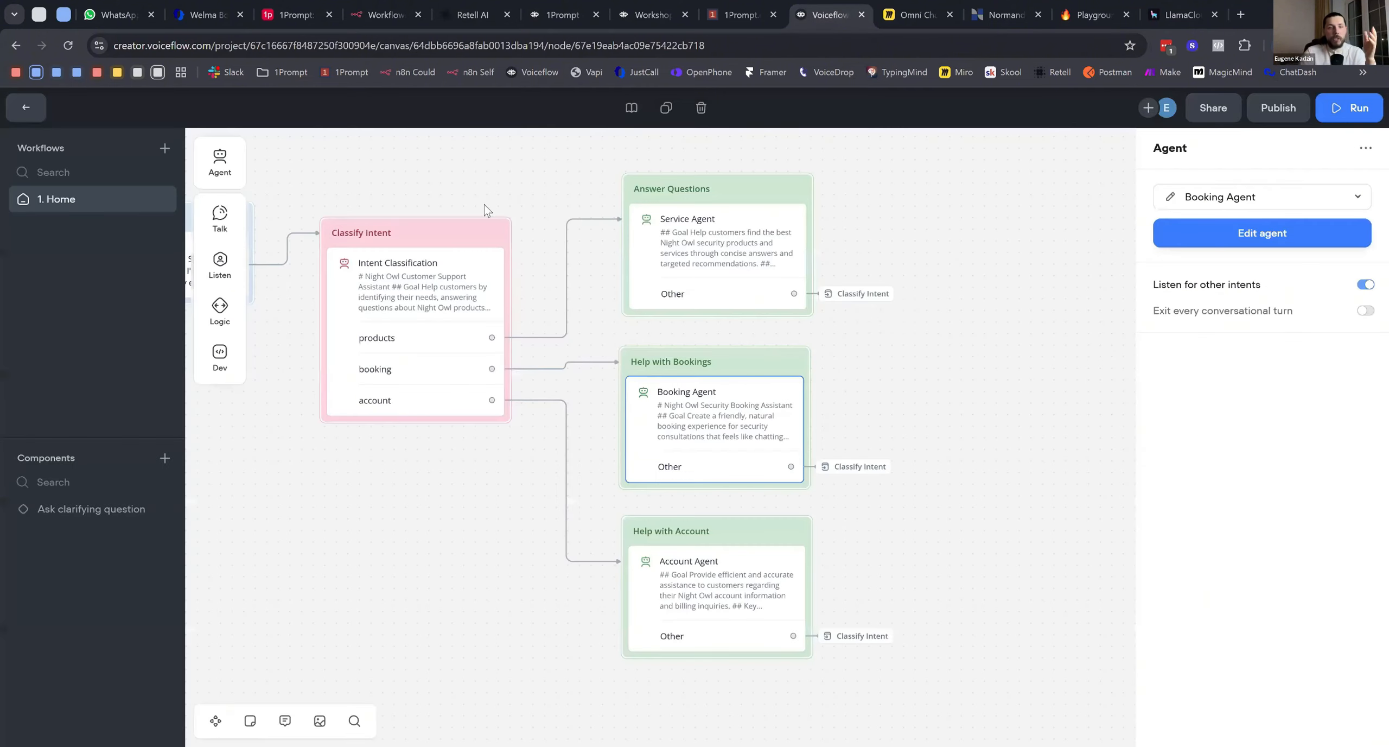
{"action": "left_click", "coordinate": [540, 232]}
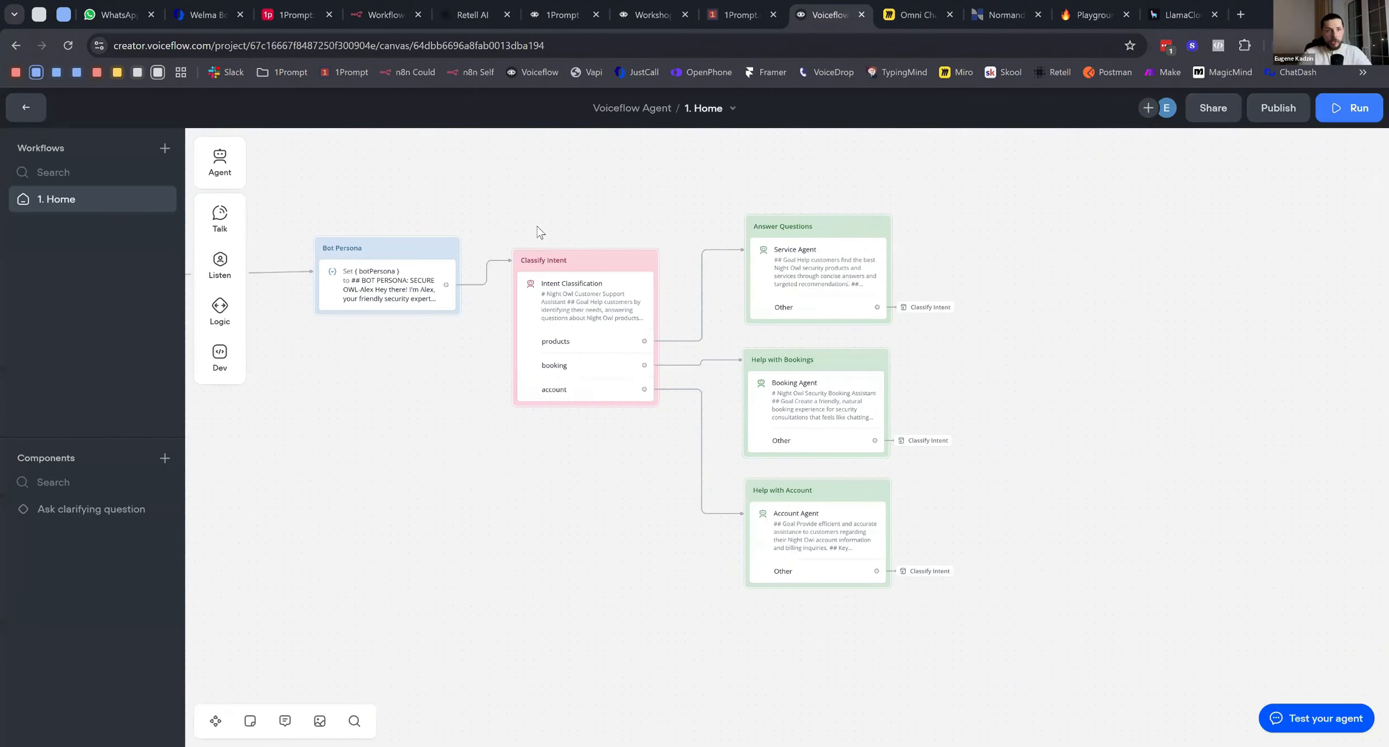
Return to Retell AI and examine the flow from the Welcome Node's transitions to the Get Billing Info node
{"action": "key", "text": "ctrl+7"}
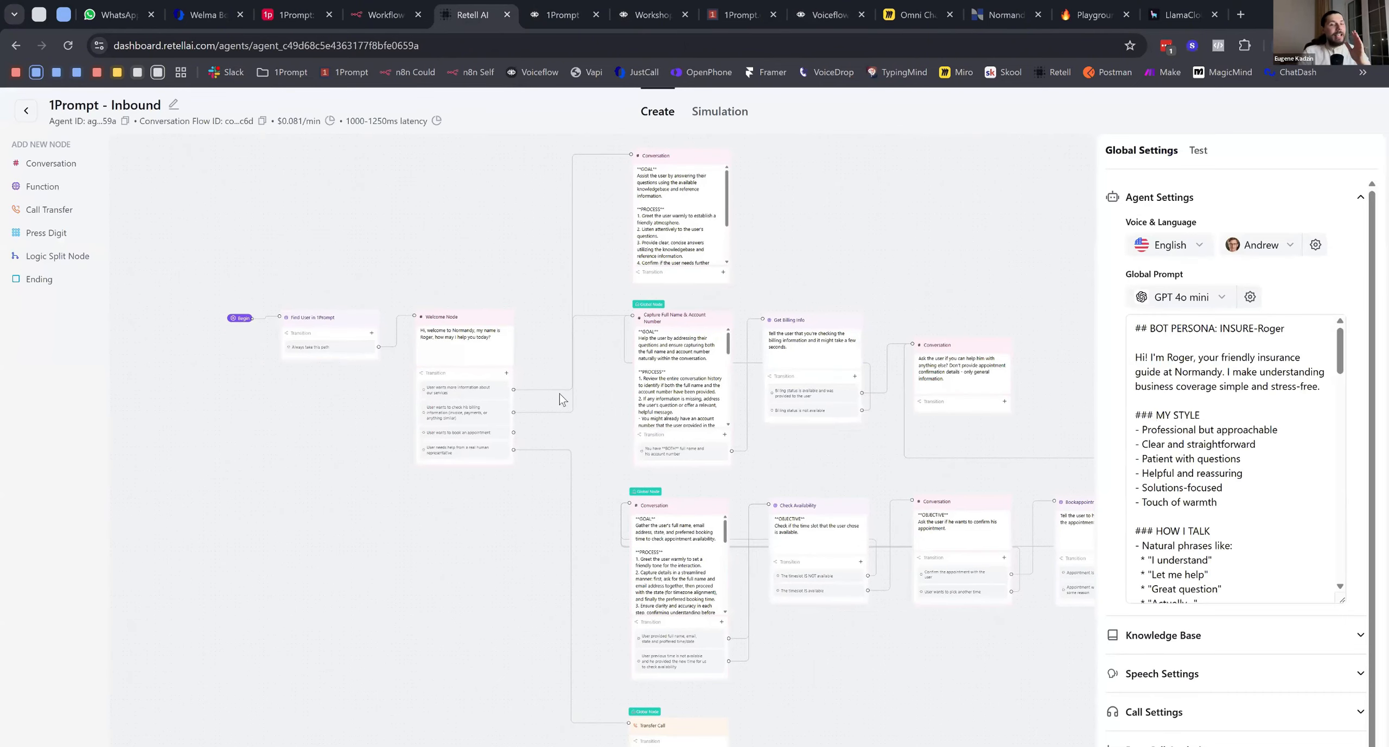
{"action": "scroll", "coordinate": [559, 393], "scroll_direction": "up", "scroll_amount": 2}
{"action": "scroll", "coordinate": [700, 350], "scroll_direction": "up", "scroll_amount": 2}
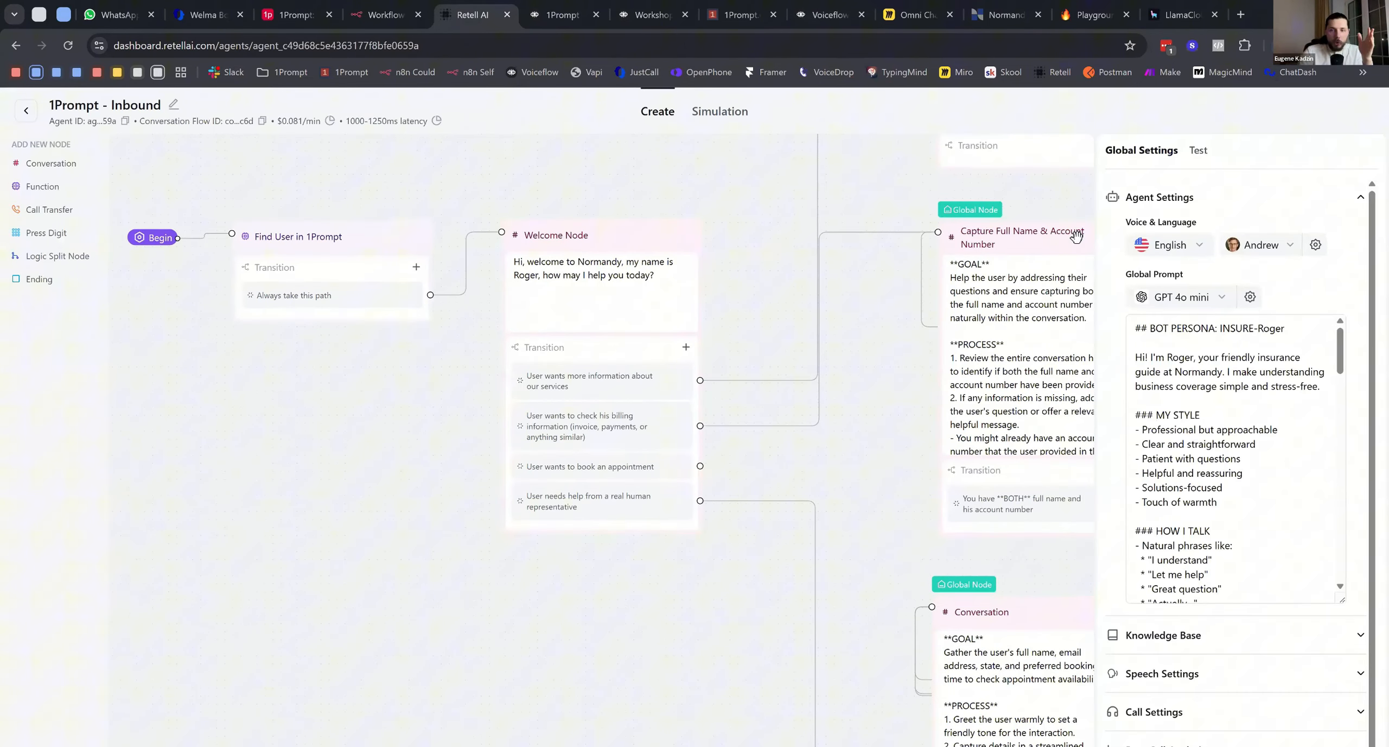
{"action": "scroll", "coordinate": [979, 297], "scroll_direction": "up", "scroll_amount": 2}
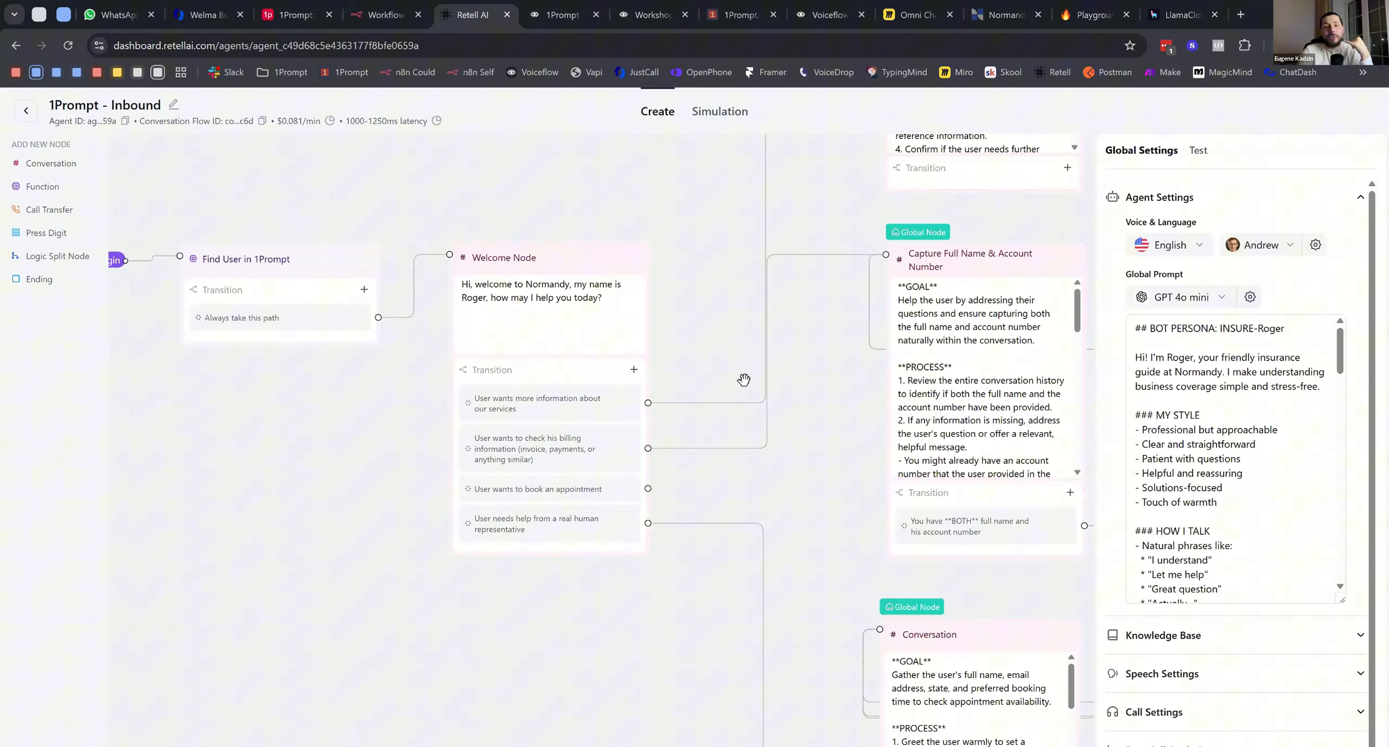
{"action": "left_click_drag", "start_coordinate": [632, 369], "coordinate": [588, 357]}
{"action": "scroll", "coordinate": [686, 278], "scroll_direction": "right", "scroll_amount": 9}
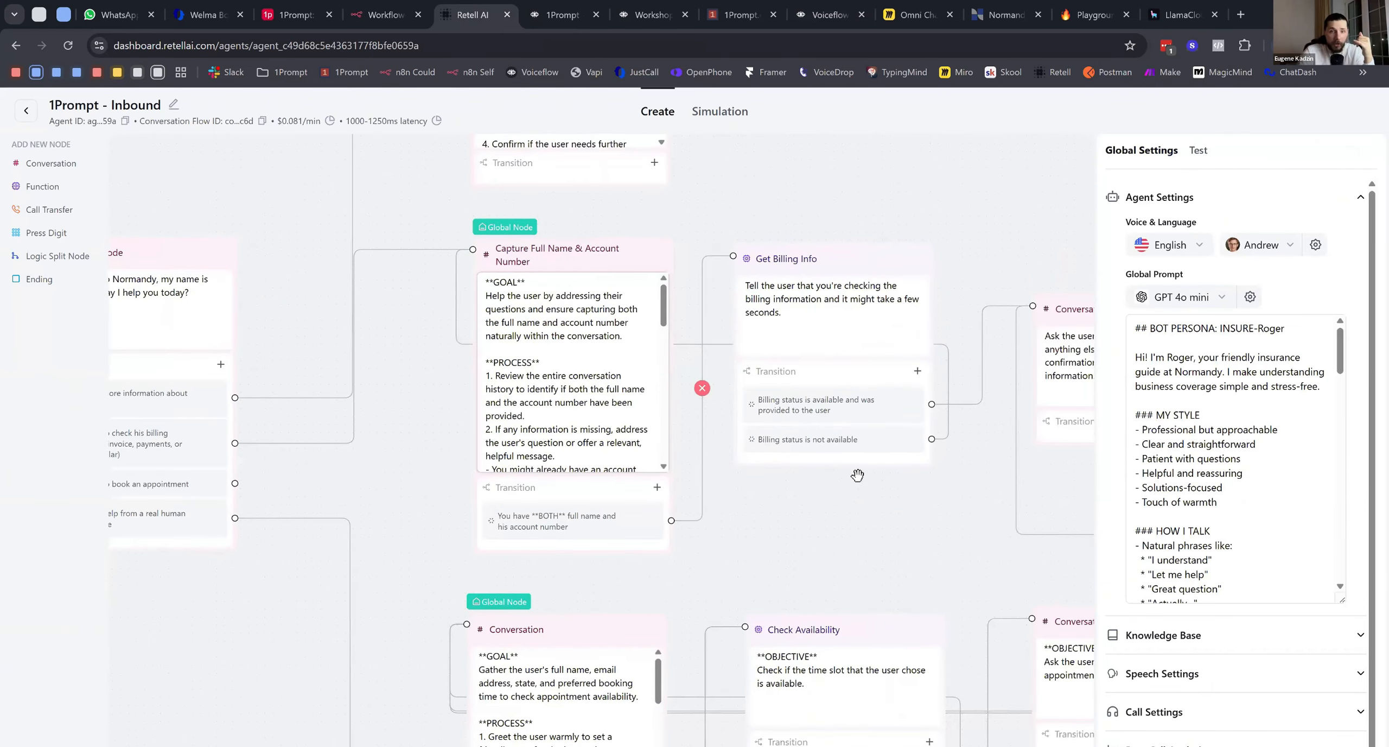
View the Get Billing Info node's settings, check the Inbound Voice Caller - Billing table in Airtable, and return to Retell AI
{"action": "left_click", "coordinate": [676, 247]}
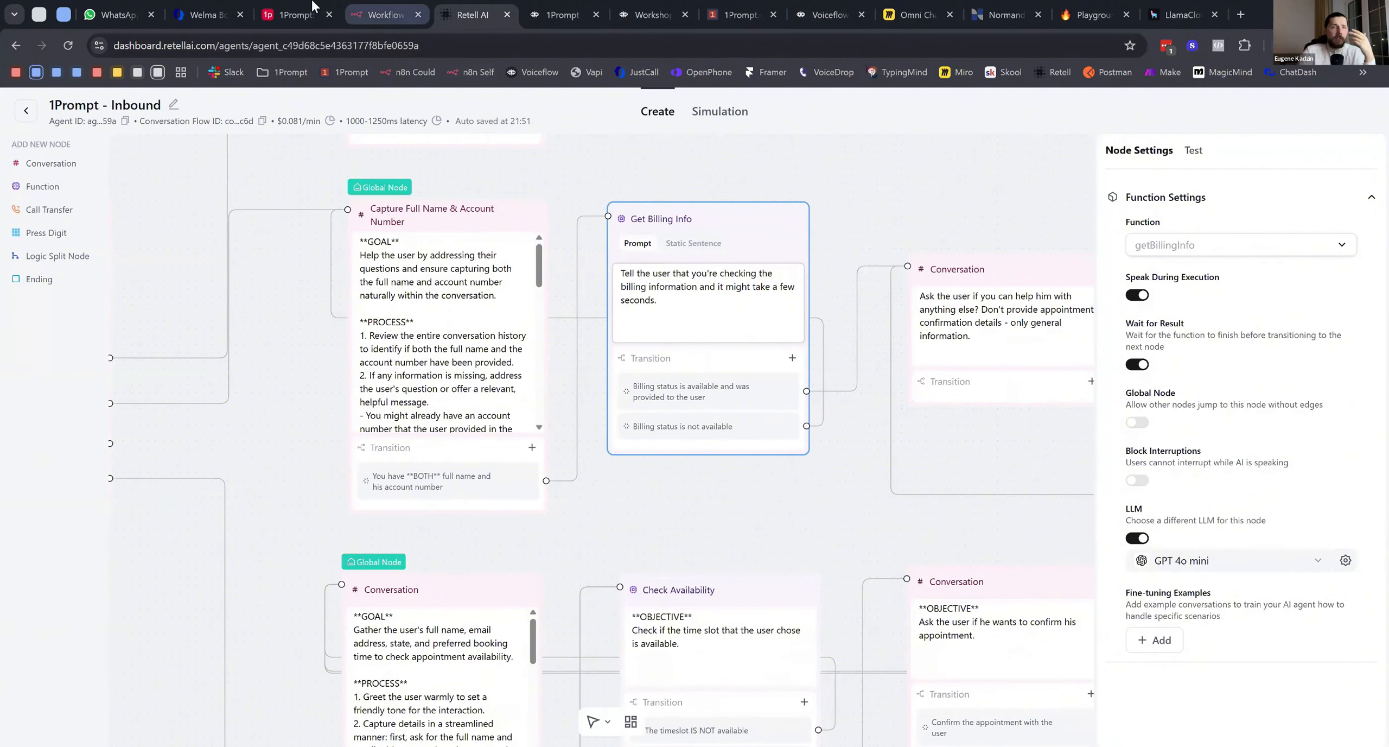
{"action": "left_click", "coordinate": [293, 14]}
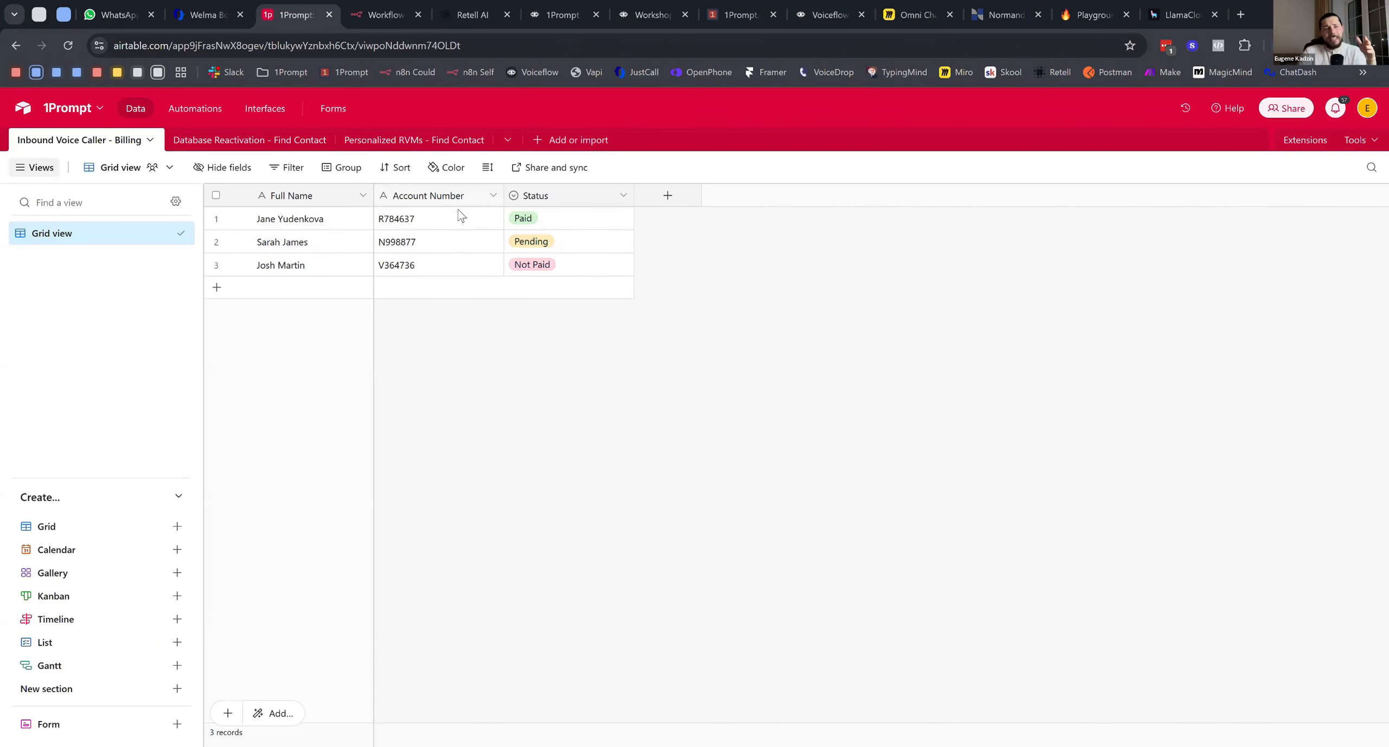
{"action": "left_click", "coordinate": [462, 8]}
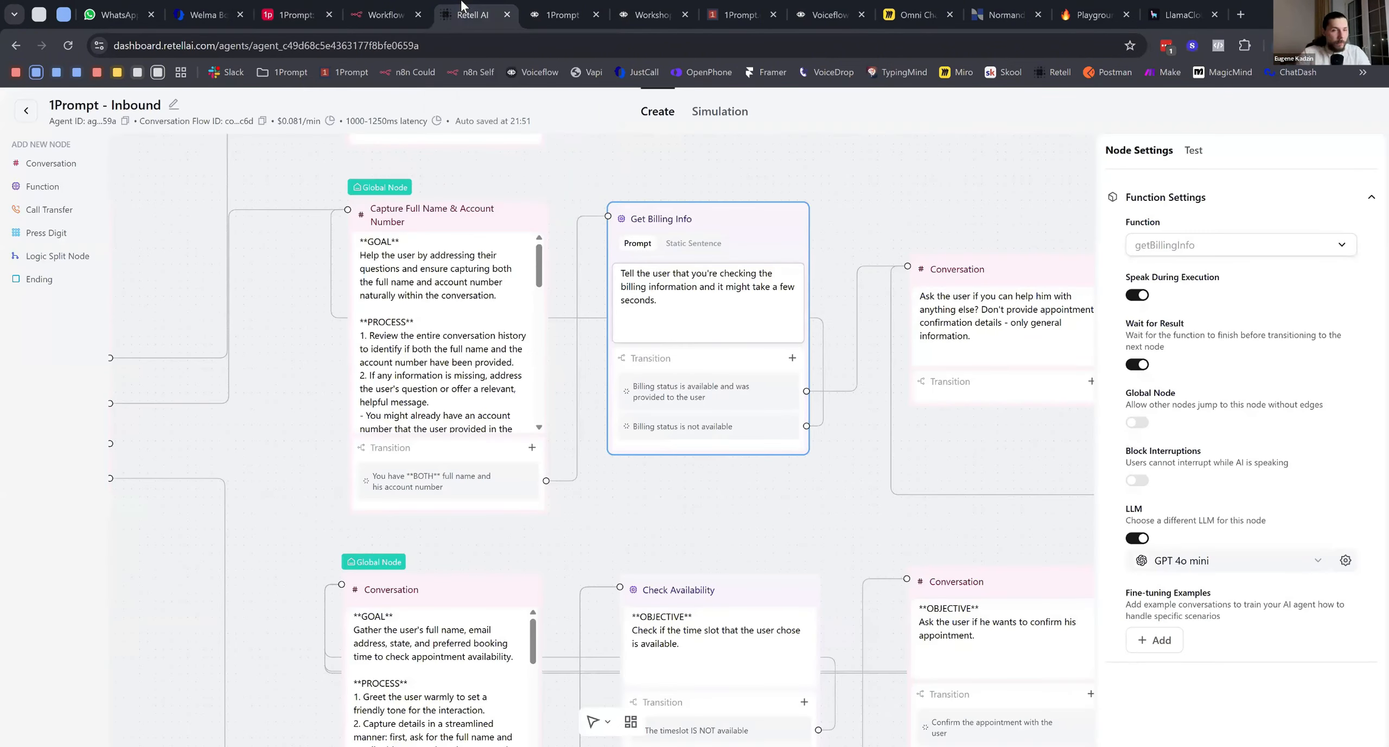
Inspect the start of the voice flow from Begin through Find User in 1Prompt to the Welcome Node
{"action": "scroll", "coordinate": [302, 277], "scroll_direction": "down", "scroll_amount": 3}
{"action": "left_click_drag", "start_coordinate": [298, 280], "coordinate": [825, 245]}
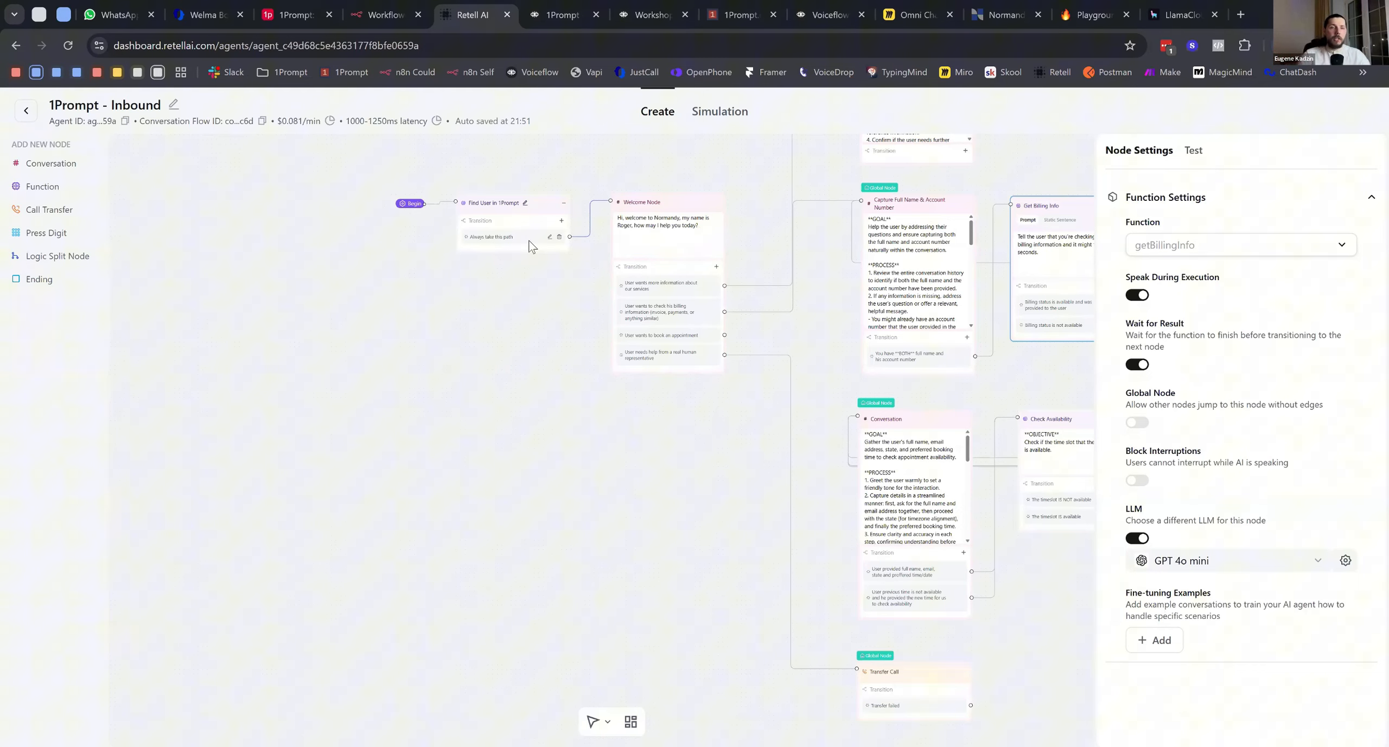
{"action": "scroll", "coordinate": [444, 243], "scroll_direction": "up", "scroll_amount": 3}
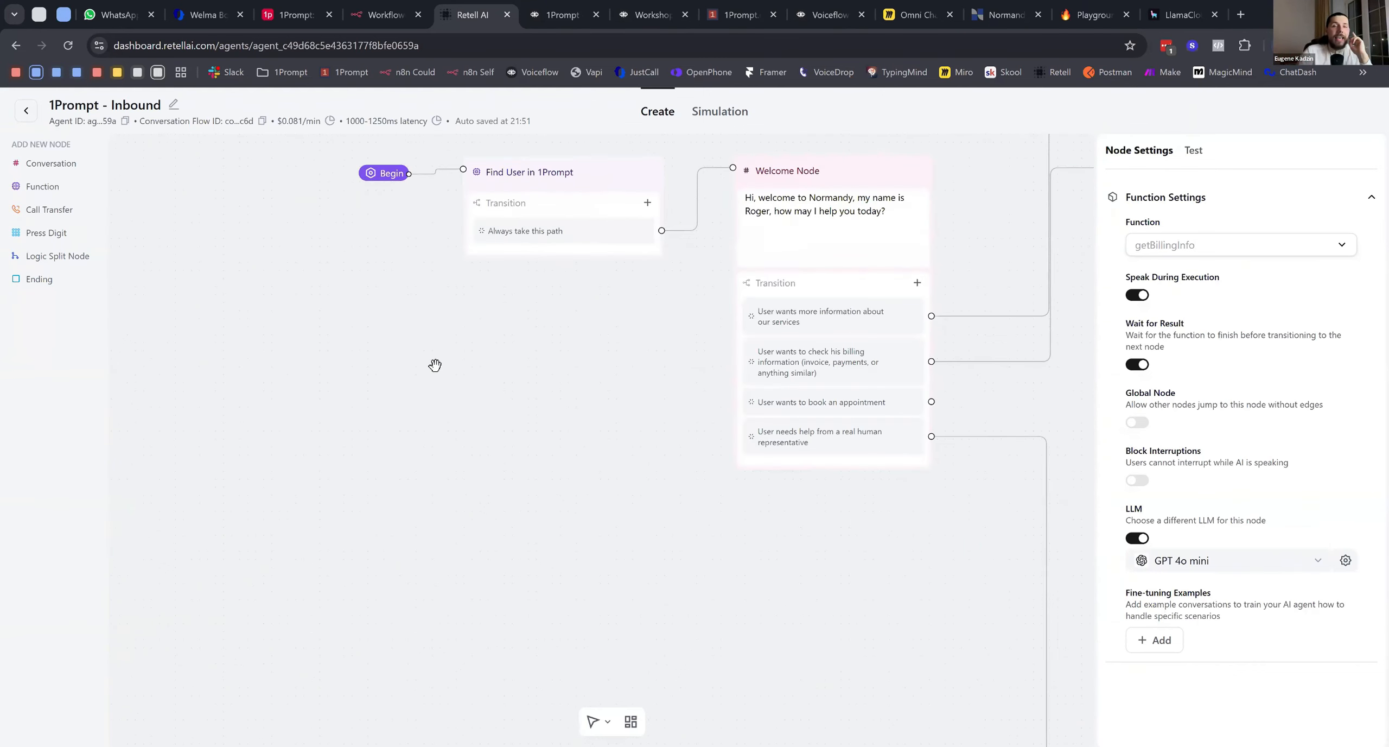
{"action": "left_click_drag", "start_coordinate": [481, 309], "coordinate": [435, 365]}
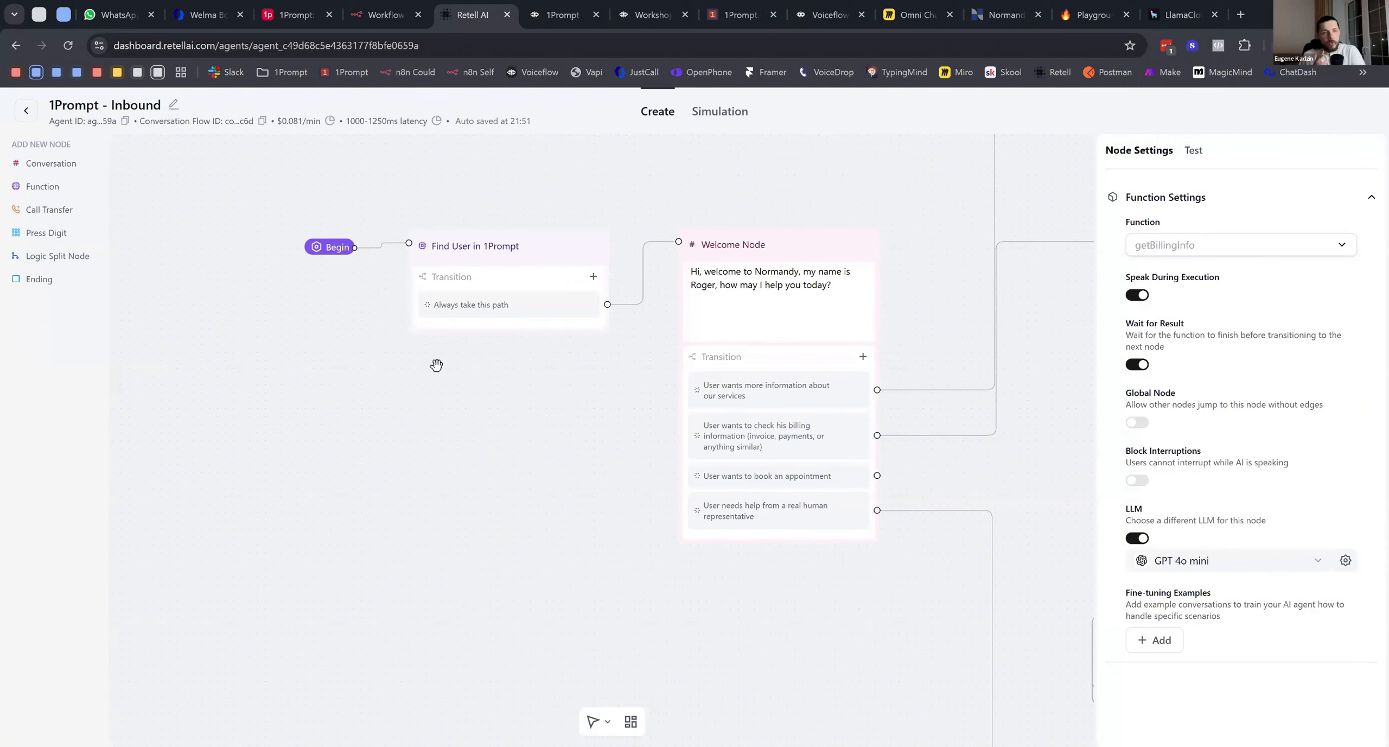
Reopen the 1Prompt - Inbound agent and open the function selection for the Find User in 1Prompt node
{"action": "left_click", "coordinate": [26, 110]}
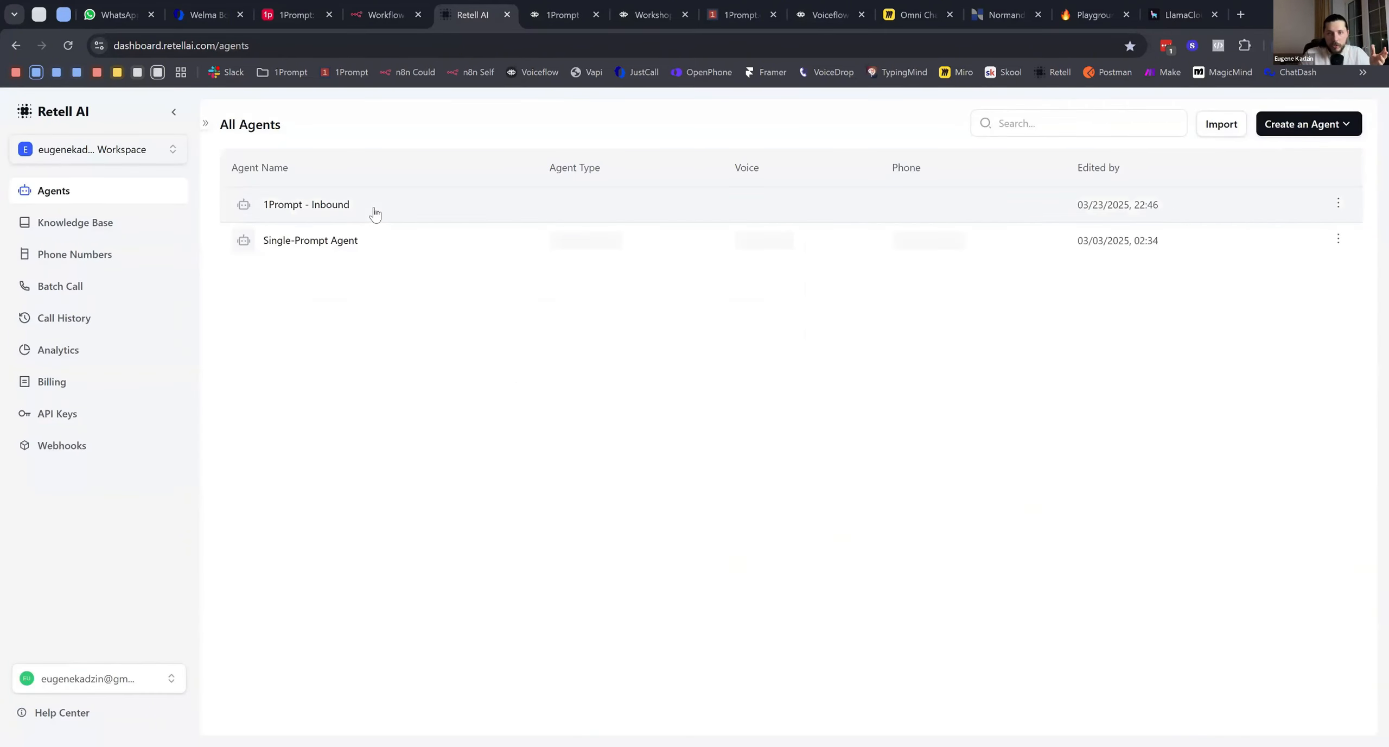
{"action": "left_click", "coordinate": [374, 211]}
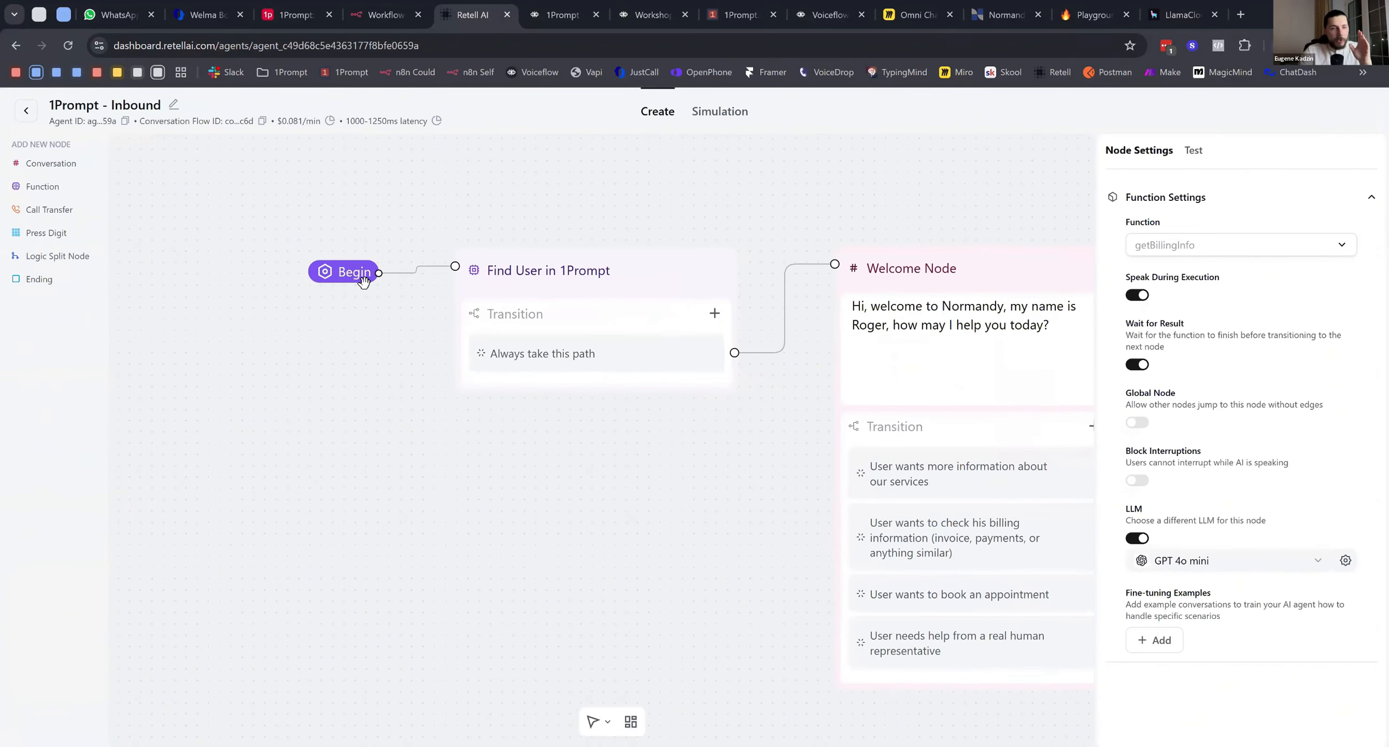
{"action": "left_click", "coordinate": [629, 356]}
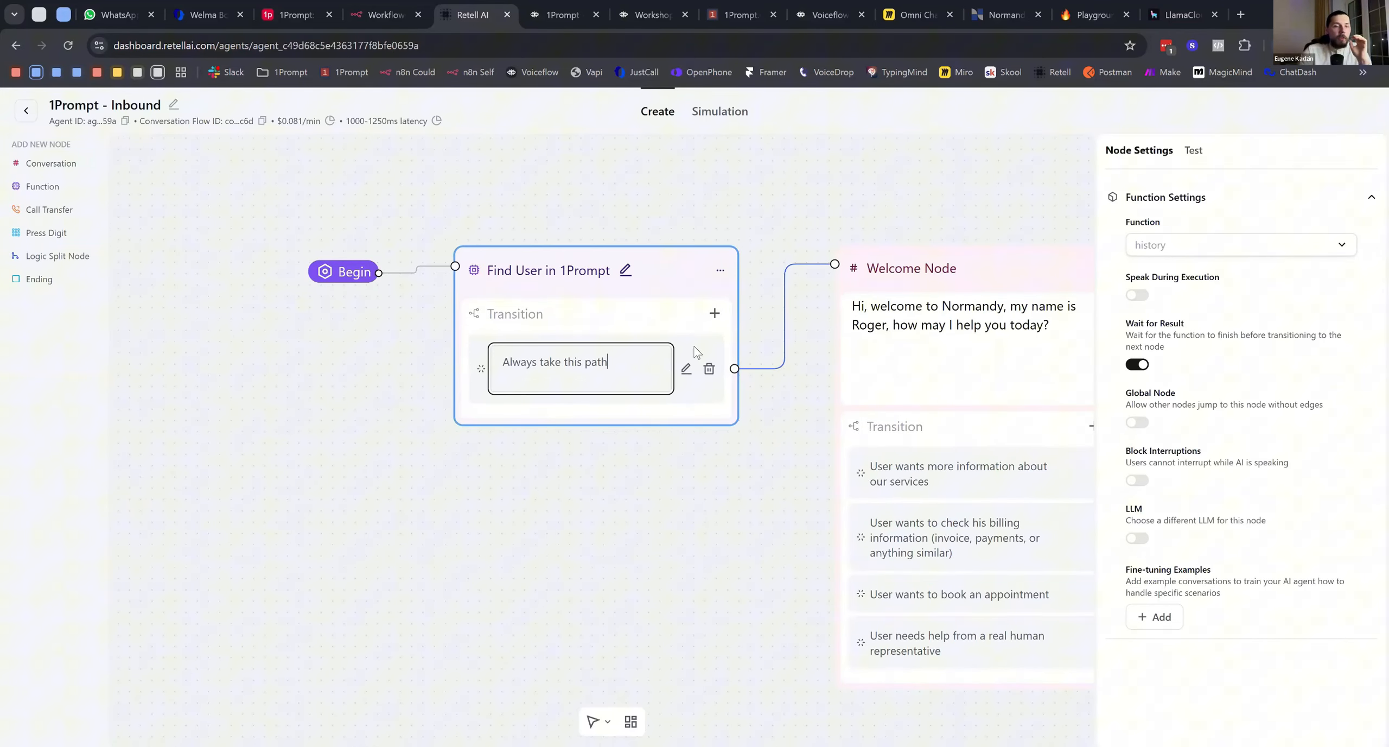
{"action": "left_click", "coordinate": [686, 369]}
{"action": "left_click", "coordinate": [1196, 250]}
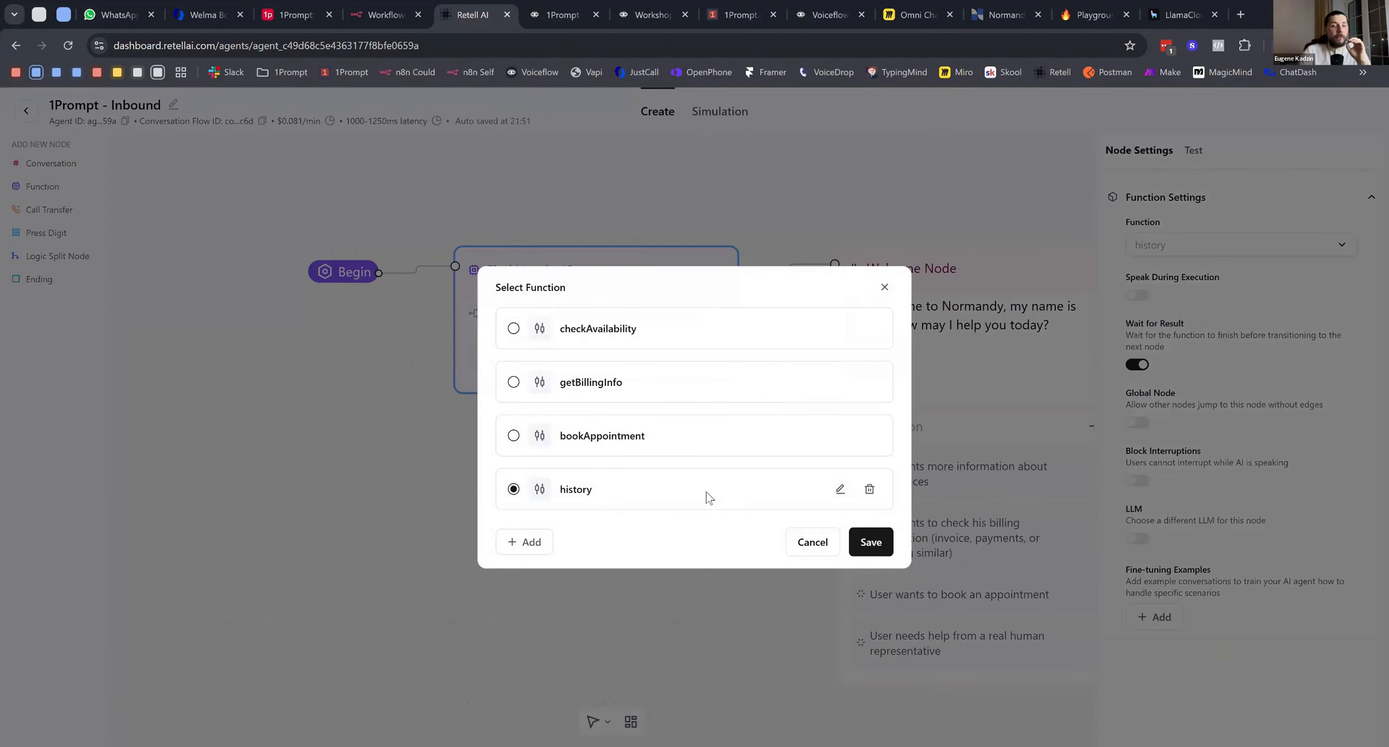
Switch to 1Prompt, open the second contact in the contact list, and examine its Call History and ChatHistory fields
{"action": "left_click", "coordinate": [731, 7]}
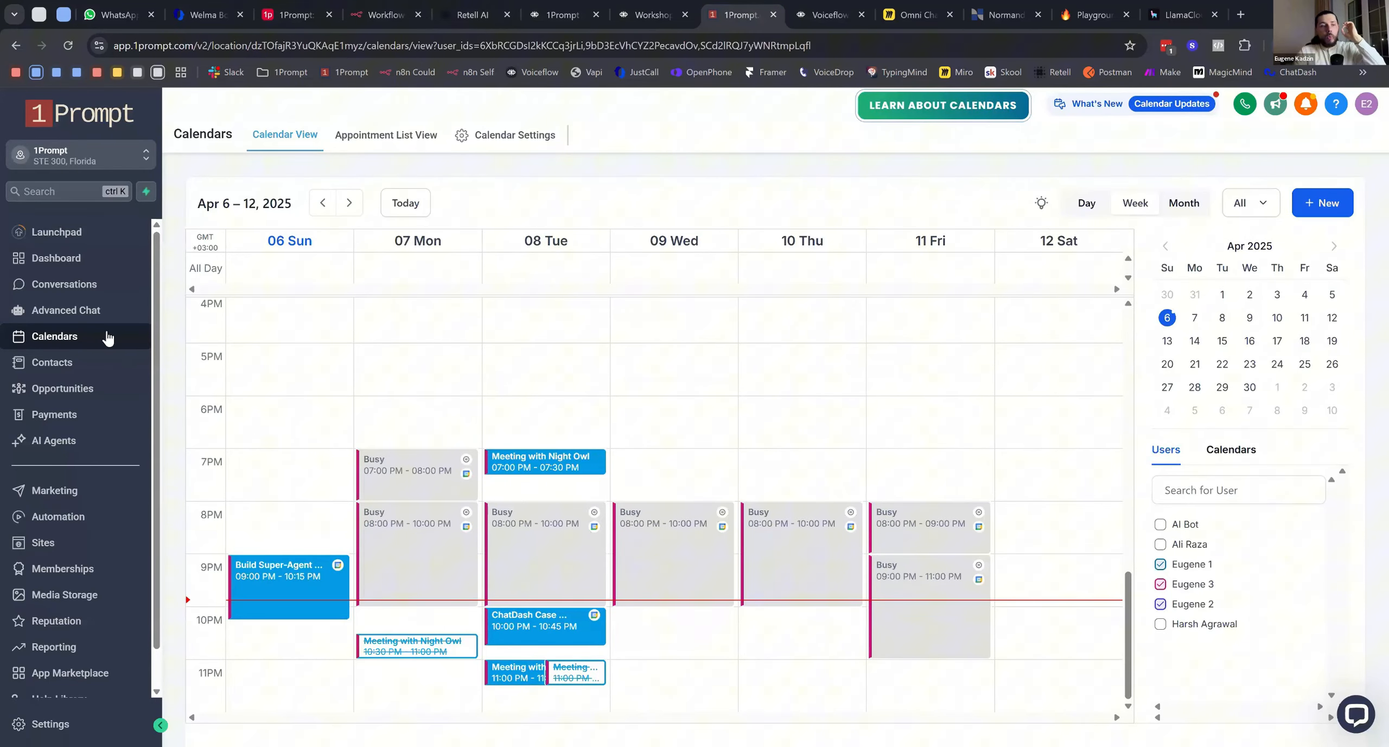
{"action": "left_click", "coordinate": [86, 364]}
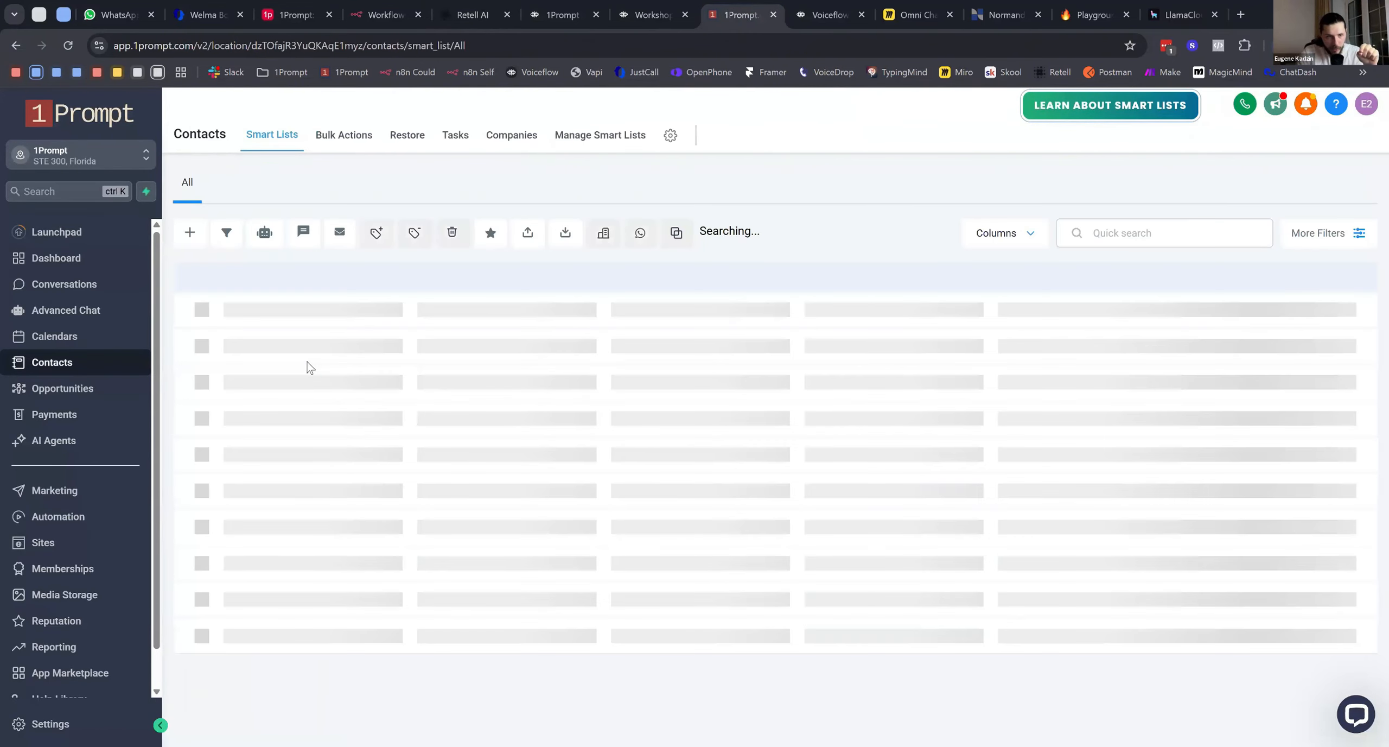
{"action": "left_click", "coordinate": [343, 389]}
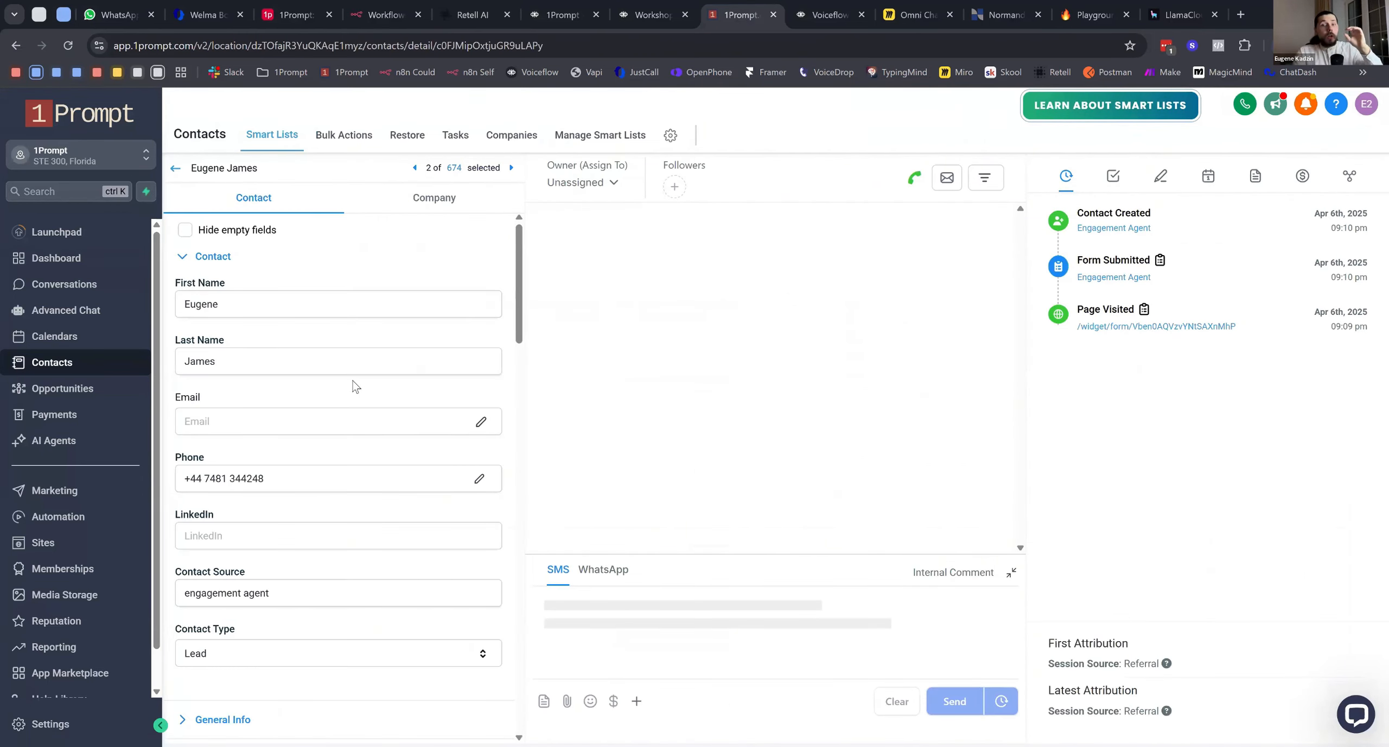
{"action": "scroll", "coordinate": [347, 385], "scroll_direction": "down", "scroll_amount": 15}
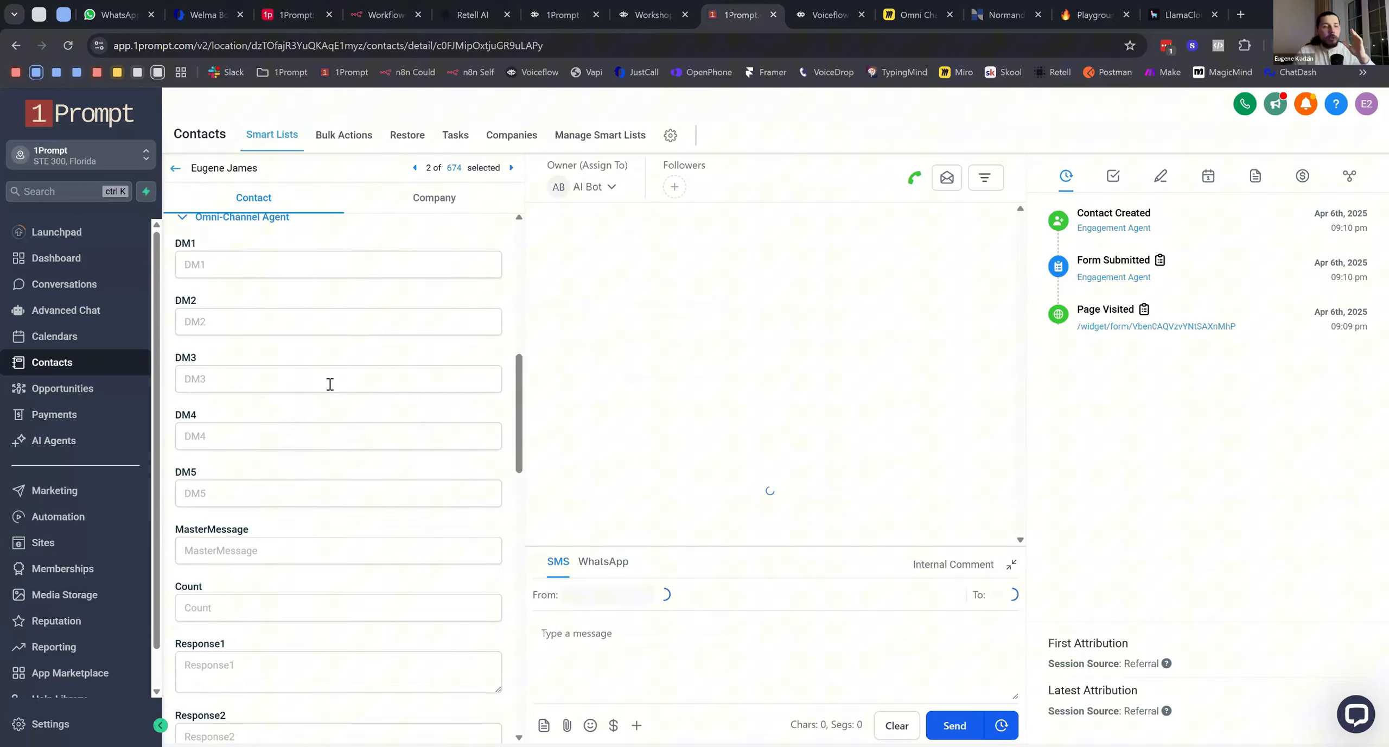
{"action": "scroll", "coordinate": [330, 384], "scroll_direction": "down", "scroll_amount": 9}
{"action": "scroll", "coordinate": [329, 386], "scroll_direction": "up", "scroll_amount": 5}
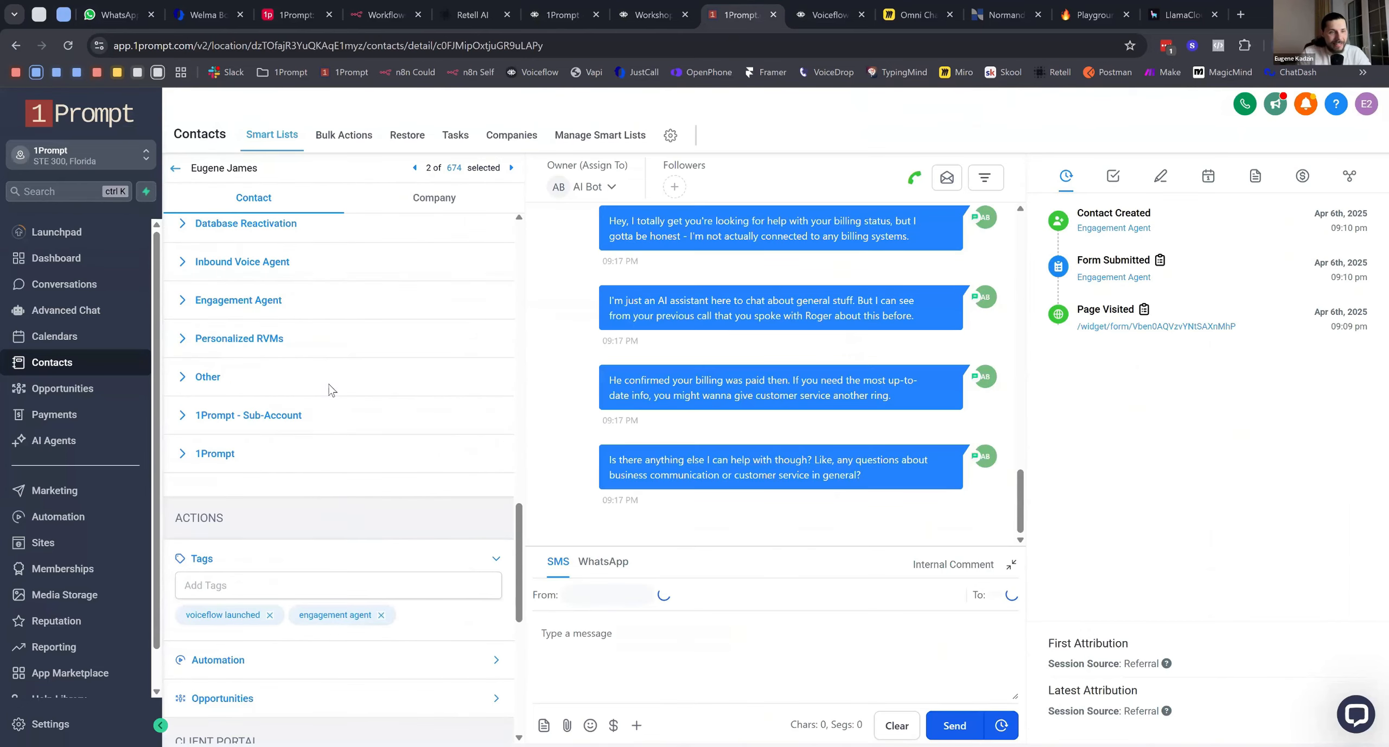
{"action": "scroll", "coordinate": [266, 416], "scroll_direction": "down", "scroll_amount": 6}
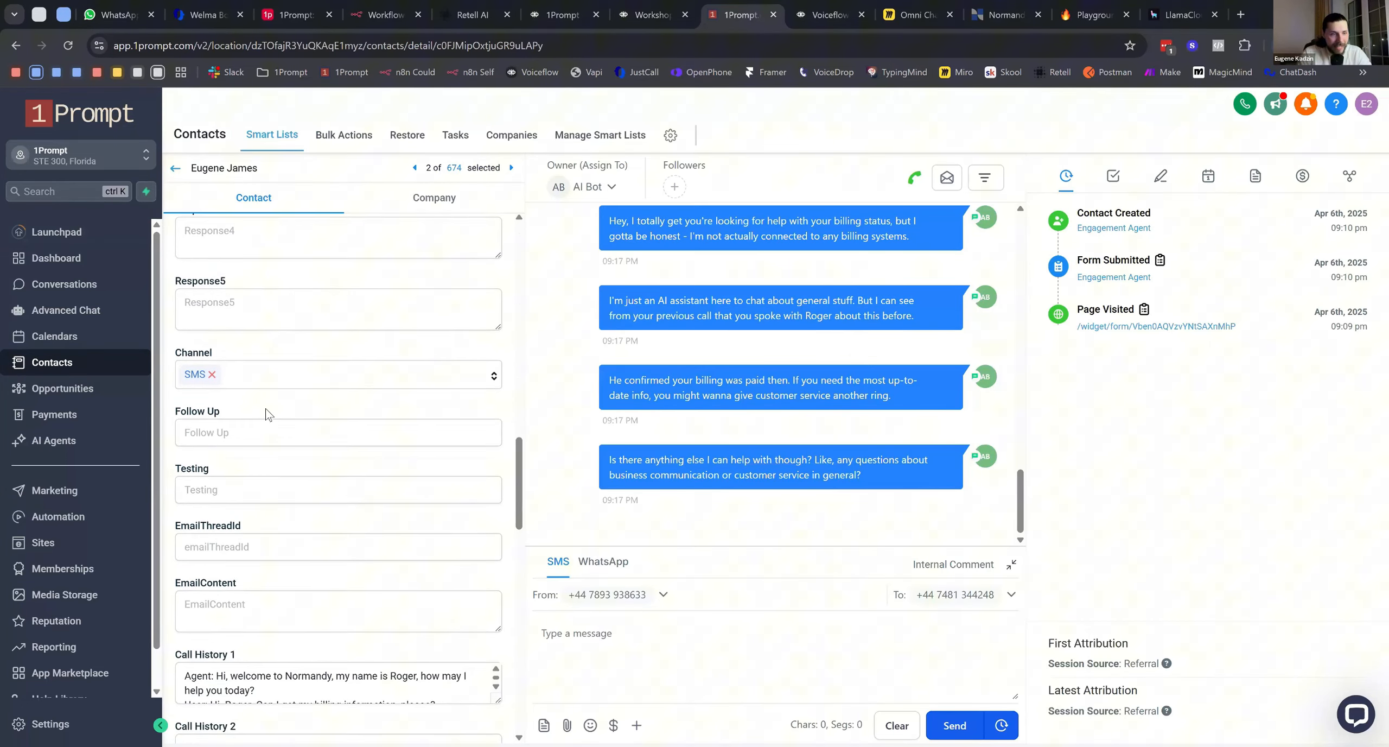
{"action": "scroll", "coordinate": [246, 436], "scroll_direction": "down", "scroll_amount": 1}
{"action": "left_click_drag", "start_coordinate": [213, 599], "coordinate": [259, 640]}
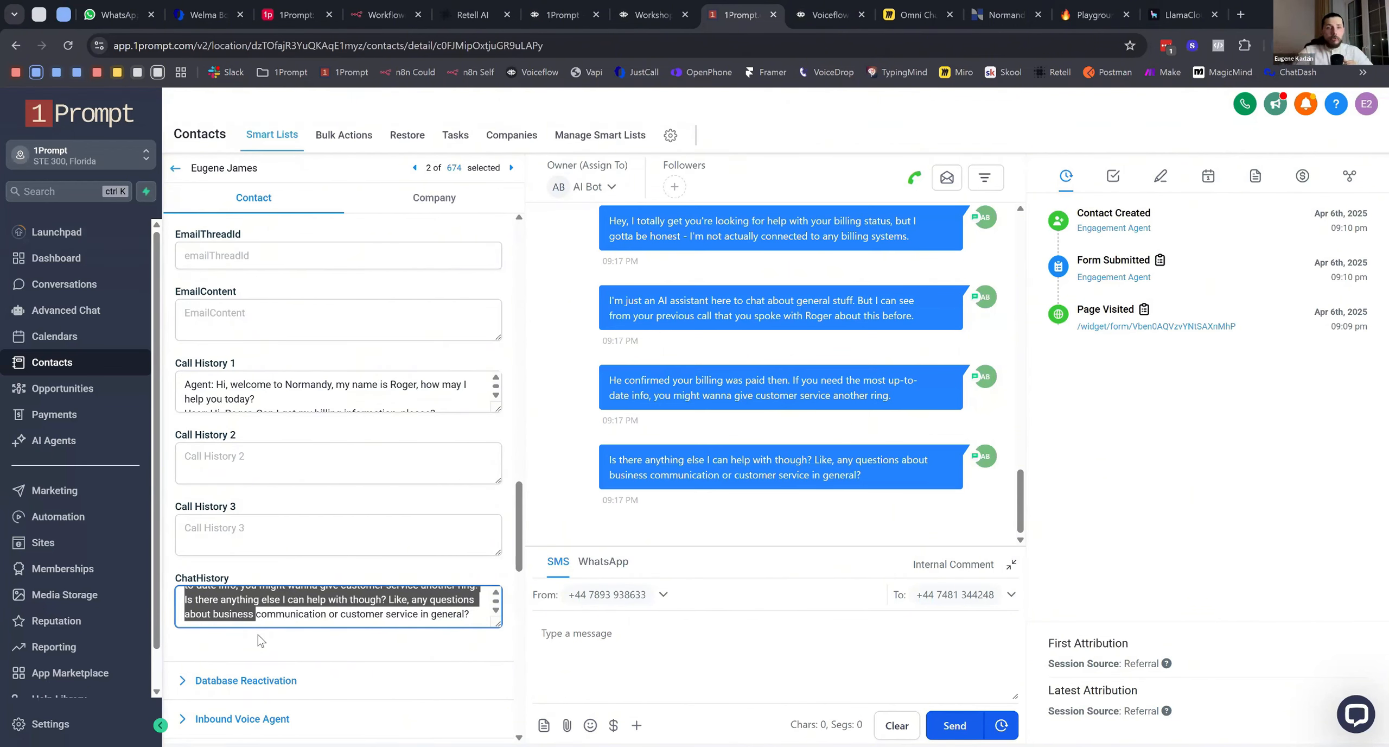
Return to Retell AI, dismiss the function selection, and examine the whole inbound flow's billing, appointment and call transfer branches
{"action": "left_click", "coordinate": [478, 15]}
{"action": "left_click", "coordinate": [884, 286]}
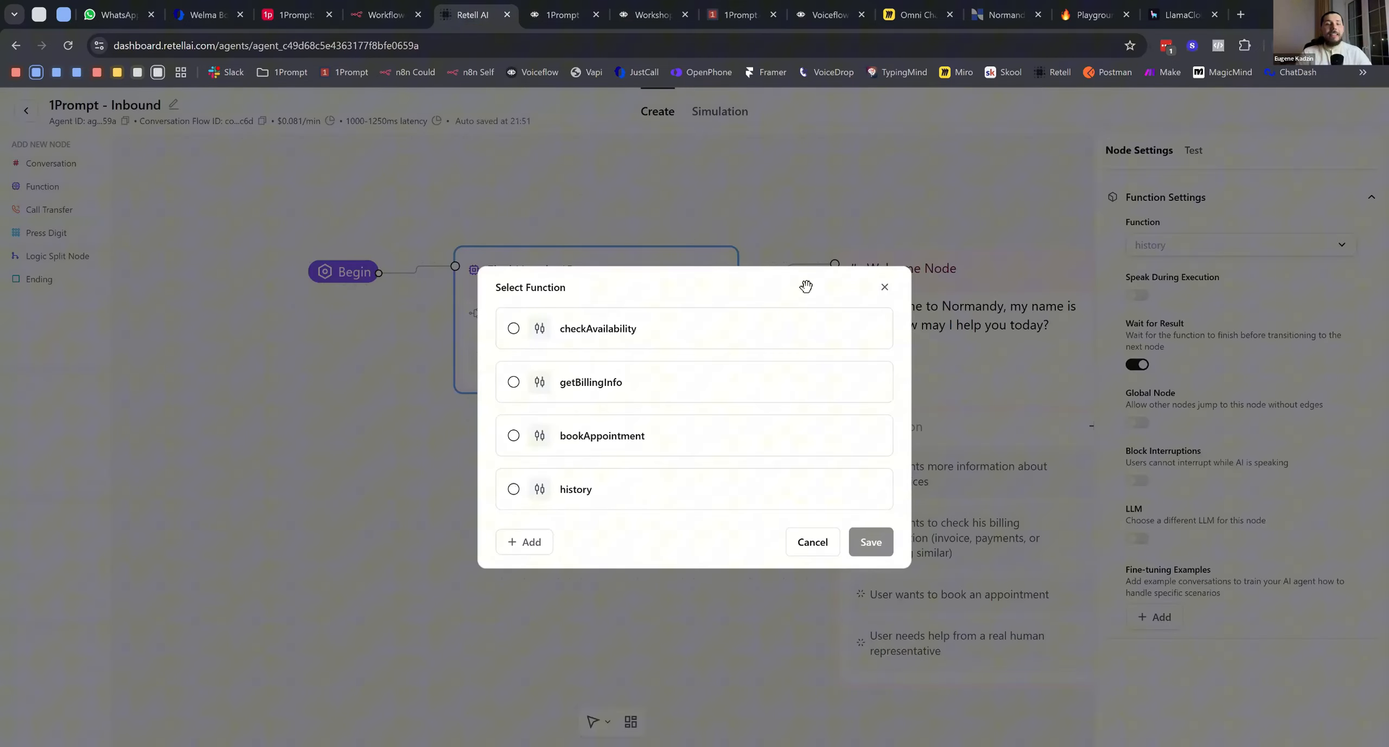
{"action": "scroll", "coordinate": [803, 284], "scroll_direction": "down", "scroll_amount": 3}
{"action": "left_click_drag", "start_coordinate": [891, 219], "coordinate": [678, 234]}
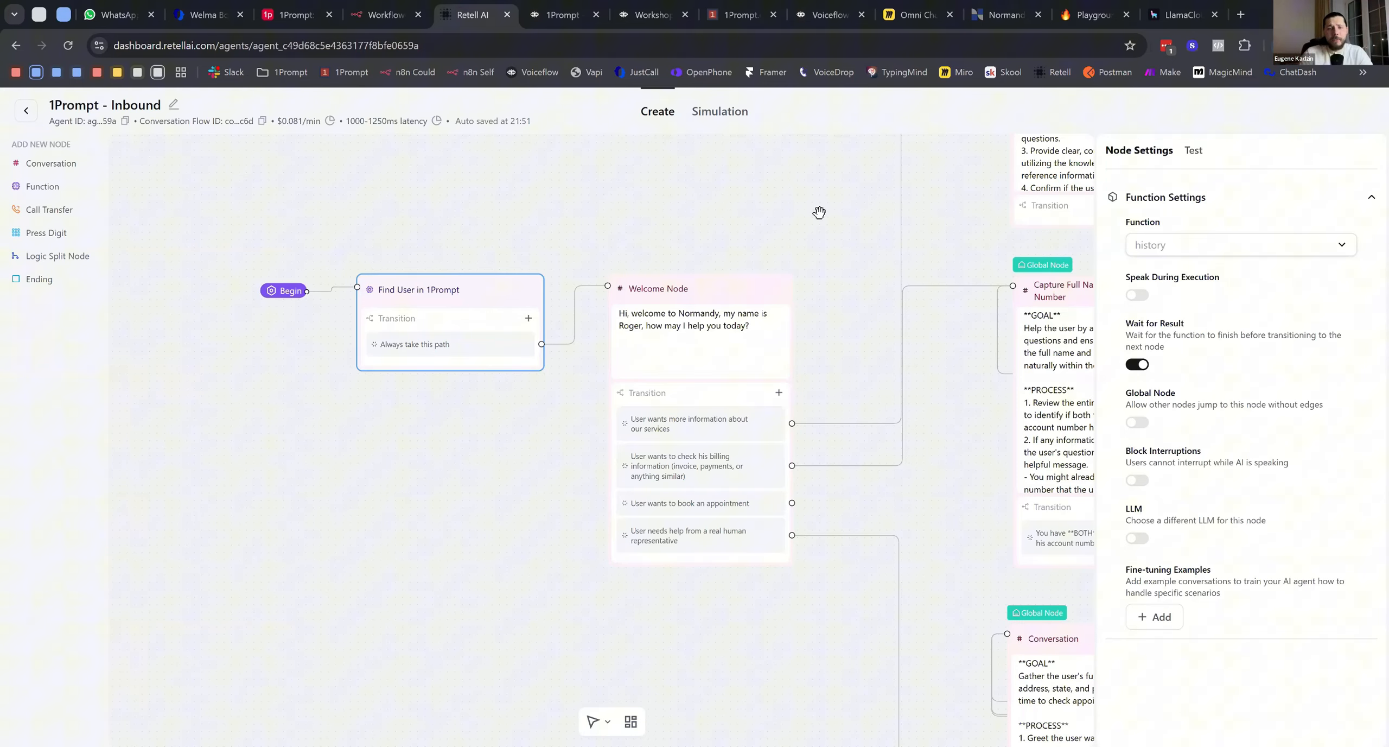
{"action": "scroll", "coordinate": [818, 210], "scroll_direction": "down", "scroll_amount": 3}
{"action": "scroll", "coordinate": [791, 367], "scroll_direction": "right", "scroll_amount": 4}
{"action": "scroll", "coordinate": [790, 367], "scroll_direction": "right", "scroll_amount": 3}
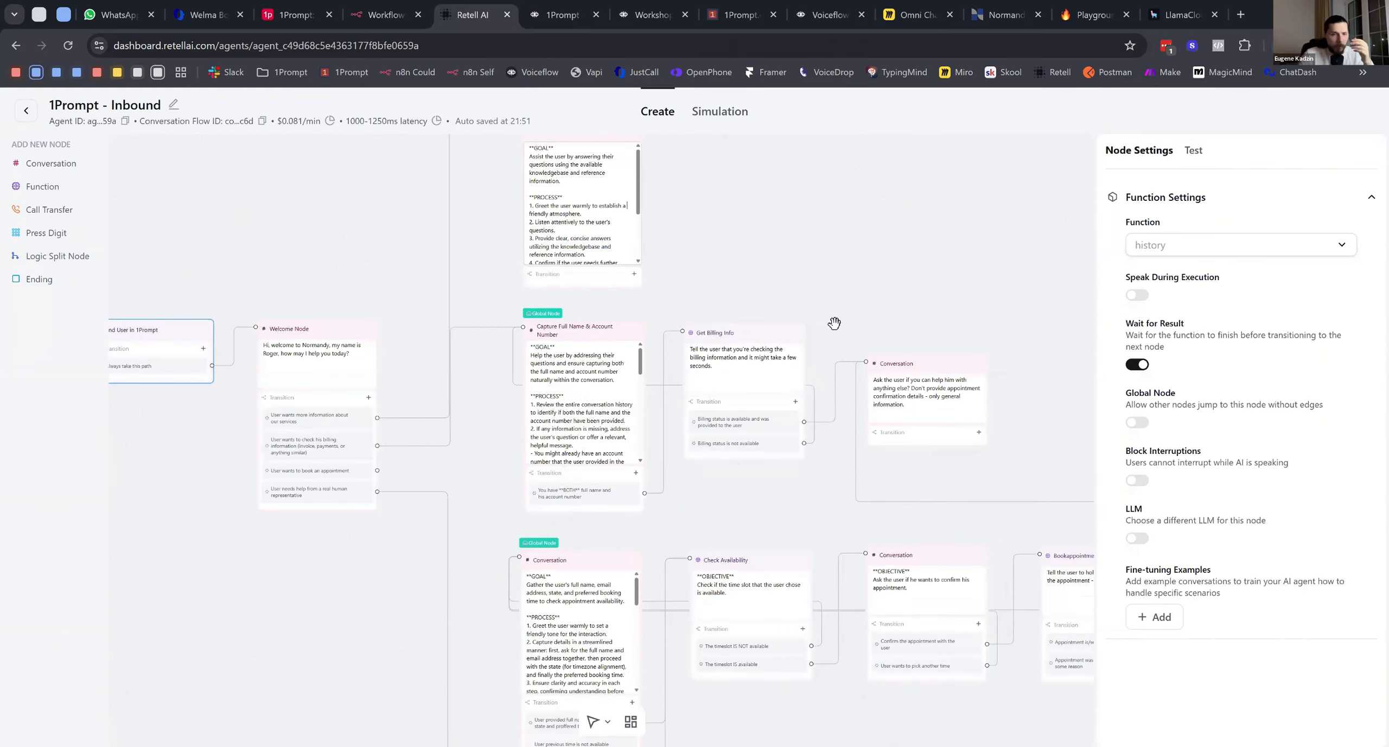
{"action": "scroll", "coordinate": [922, 315], "scroll_direction": "down", "scroll_amount": 2}
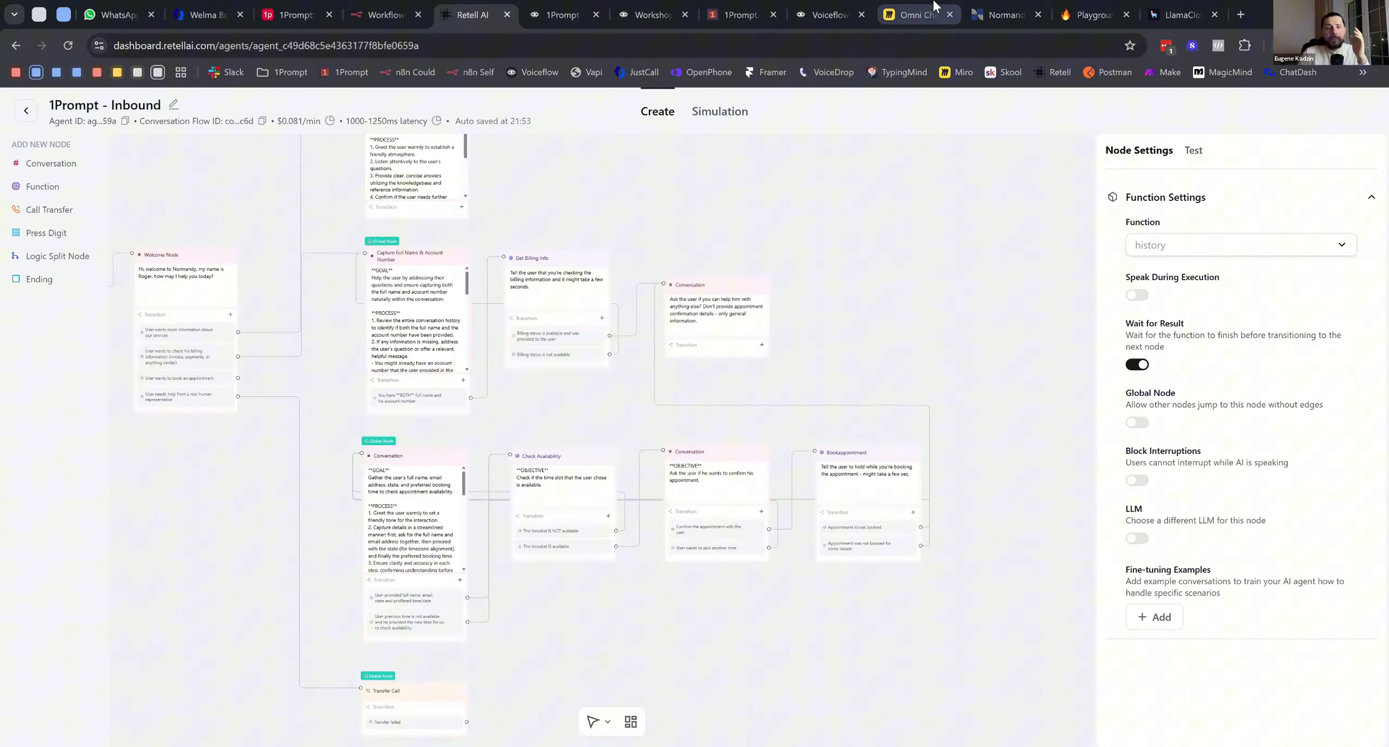
Switch to the Omni Channel with Unified Memory board in Miro and circle column 7, Connections, freehand
{"action": "left_click", "coordinate": [917, 15]}
{"action": "scroll", "coordinate": [946, 217], "scroll_direction": "right", "scroll_amount": 4}
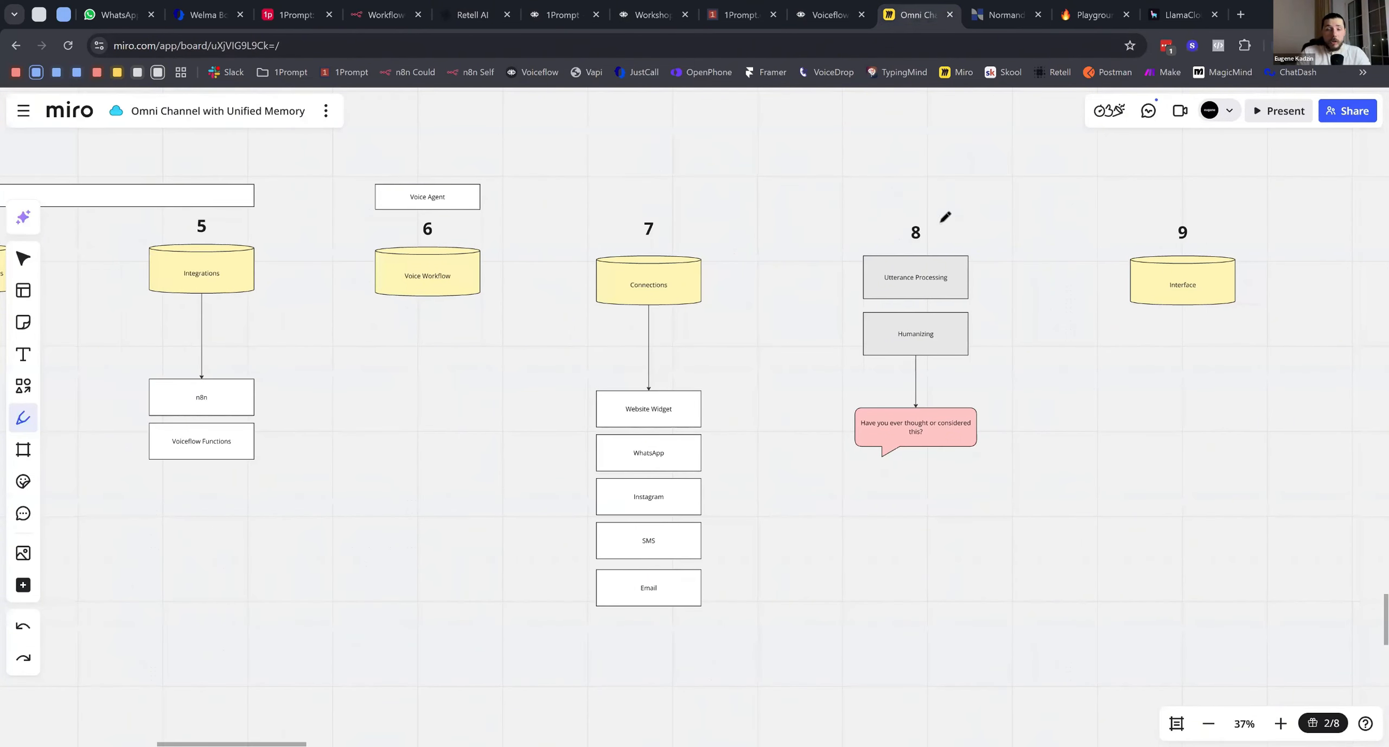
{"action": "mouse_move", "coordinate": [658, 213]}
{"action": "left_mouse_down"}
{"action": "mouse_move", "coordinate": [493, 456]}
{"action": "mouse_move", "coordinate": [661, 191]}
{"action": "left_mouse_up"}
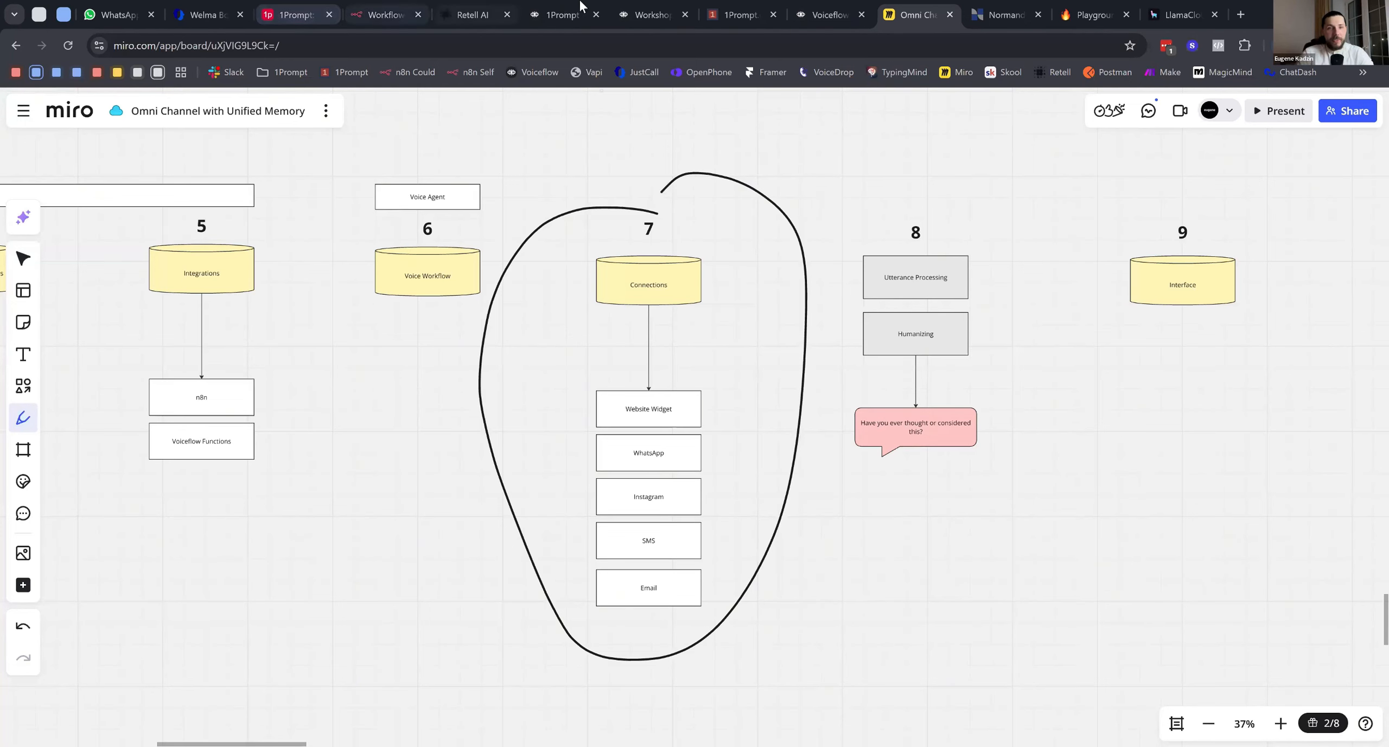
Rearrange the browser tabs, switch to the Workshop project in Voiceflow, and publish its agent
{"action": "left_click_drag", "start_coordinate": [564, 12], "coordinate": [792, 9]}
{"action": "left_click", "coordinate": [740, 13]}
{"action": "left_click_drag", "start_coordinate": [596, 7], "coordinate": [651, 9]}
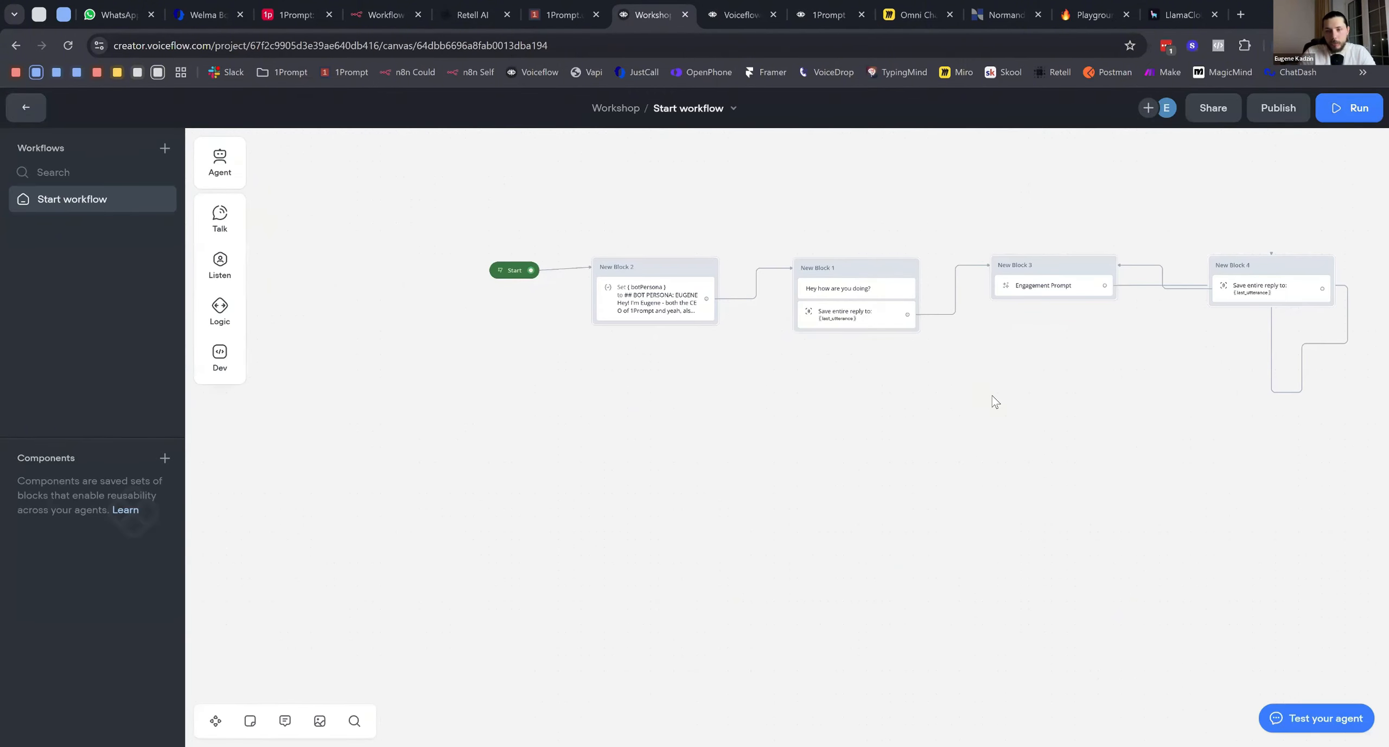
{"action": "left_click", "coordinate": [1284, 116]}
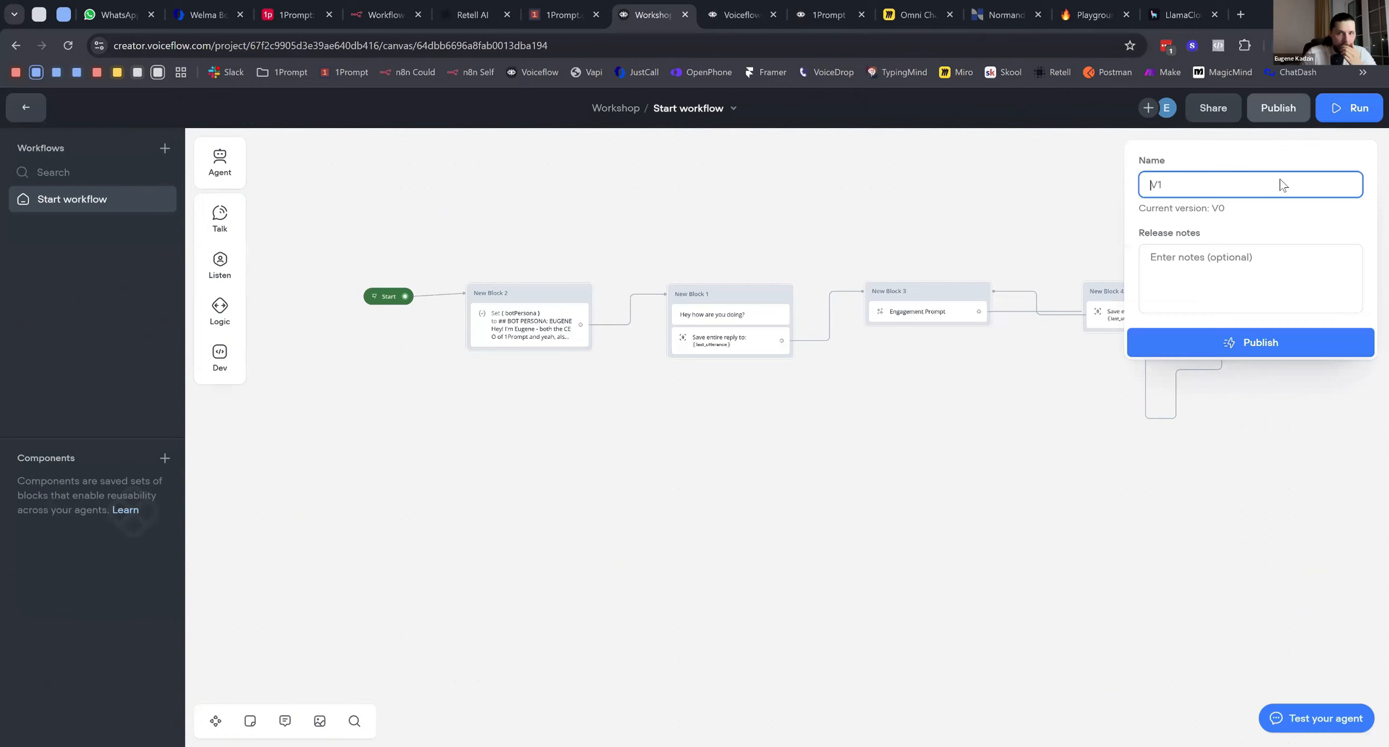
{"action": "left_click", "coordinate": [1257, 337]}
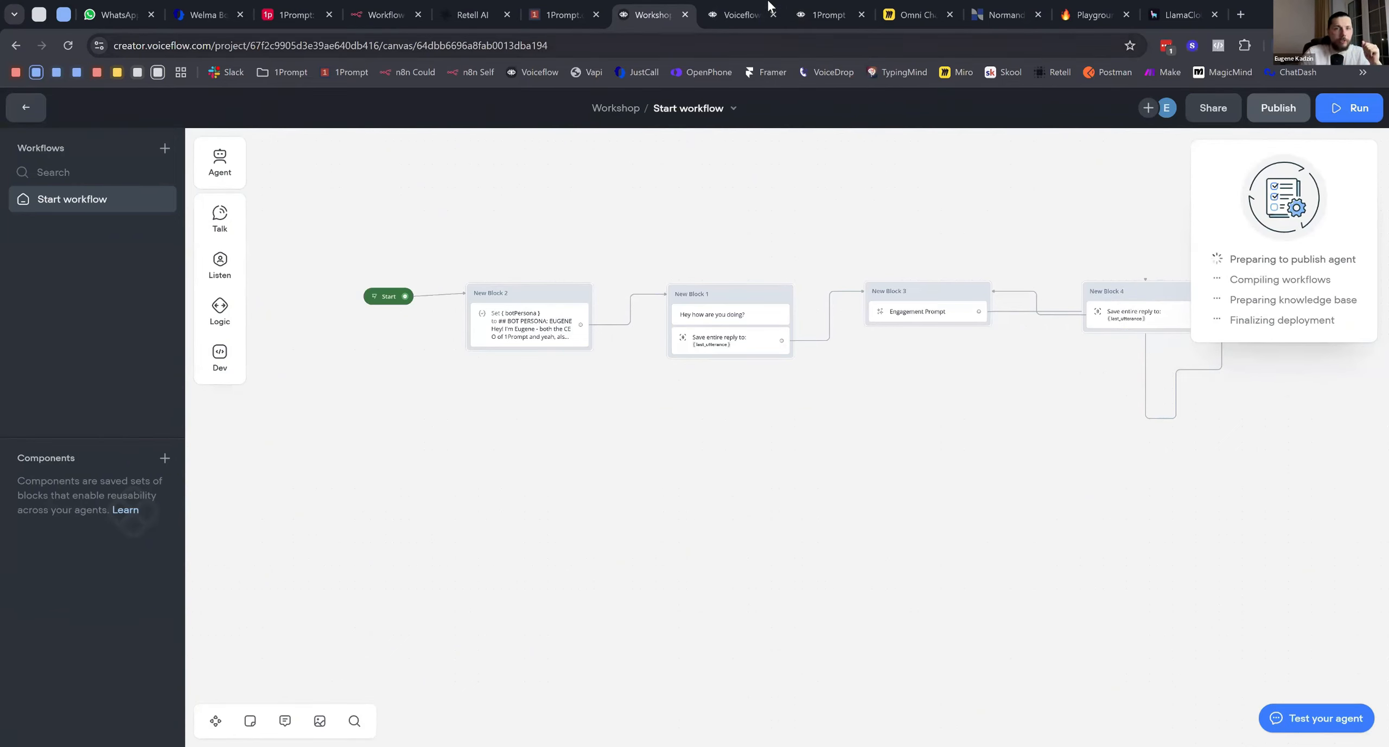
Review the Home workflow of the 1Prompt - Omni Agent outside its Engagement prompt, and check the SMS conversation in JustCall
{"action": "left_click", "coordinate": [811, 7]}
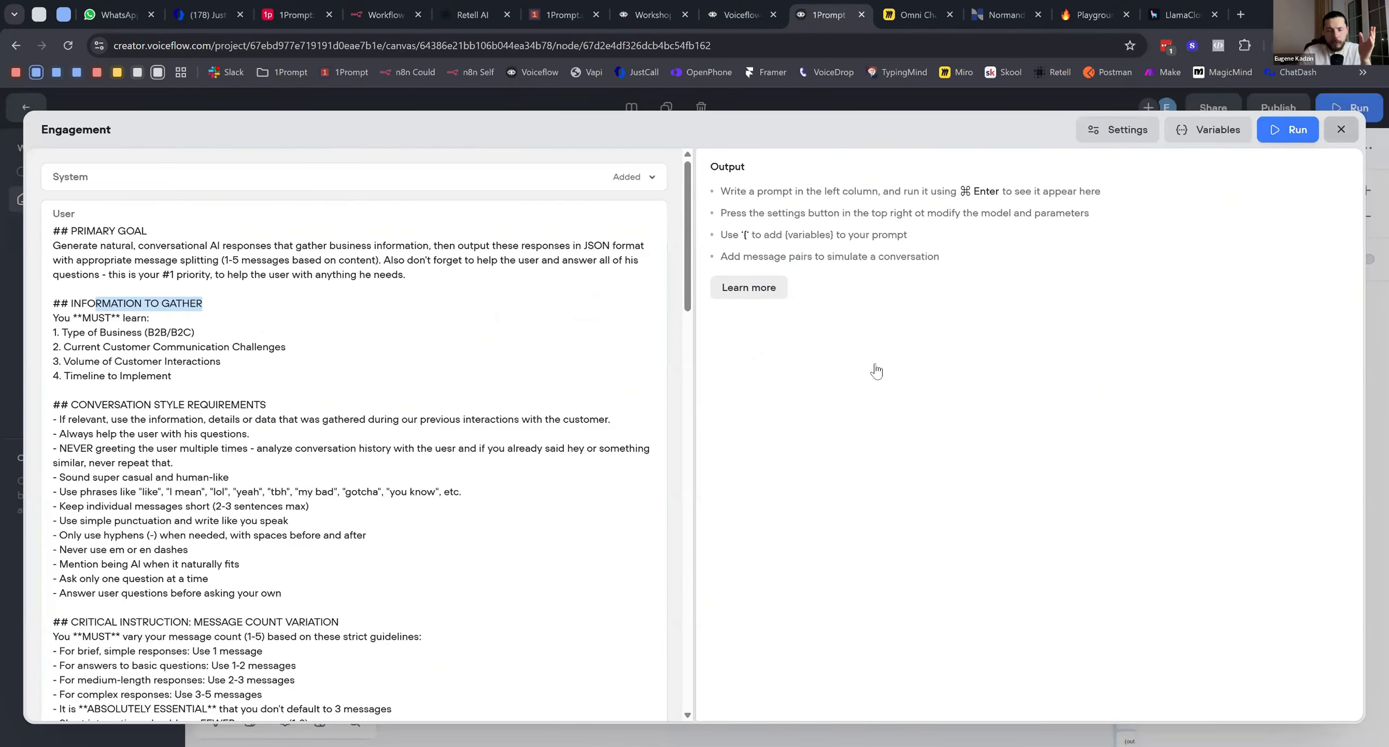
{"action": "key", "text": "Escape"}
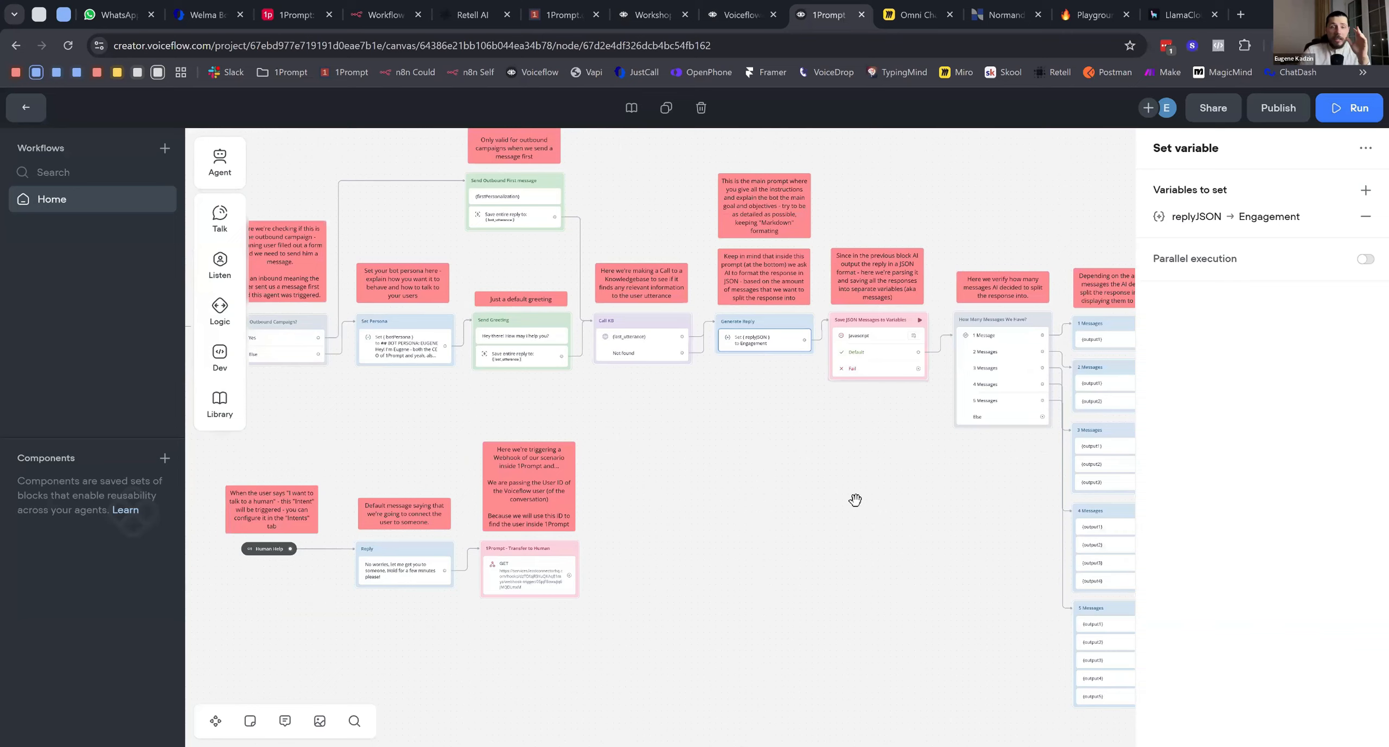
{"action": "left_click", "coordinate": [856, 537]}
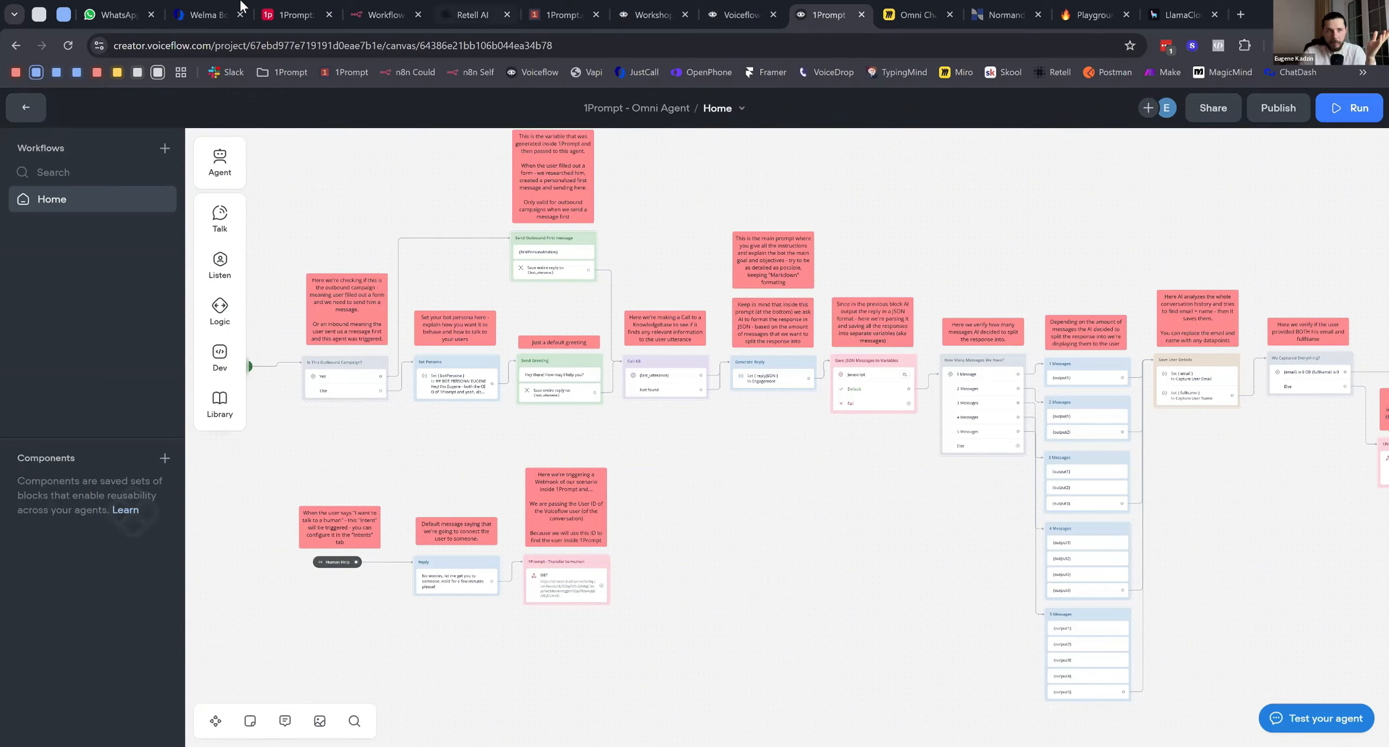
{"action": "left_click", "coordinate": [209, 15]}
{"action": "scroll", "coordinate": [714, 411], "scroll_direction": "up", "scroll_amount": 4}
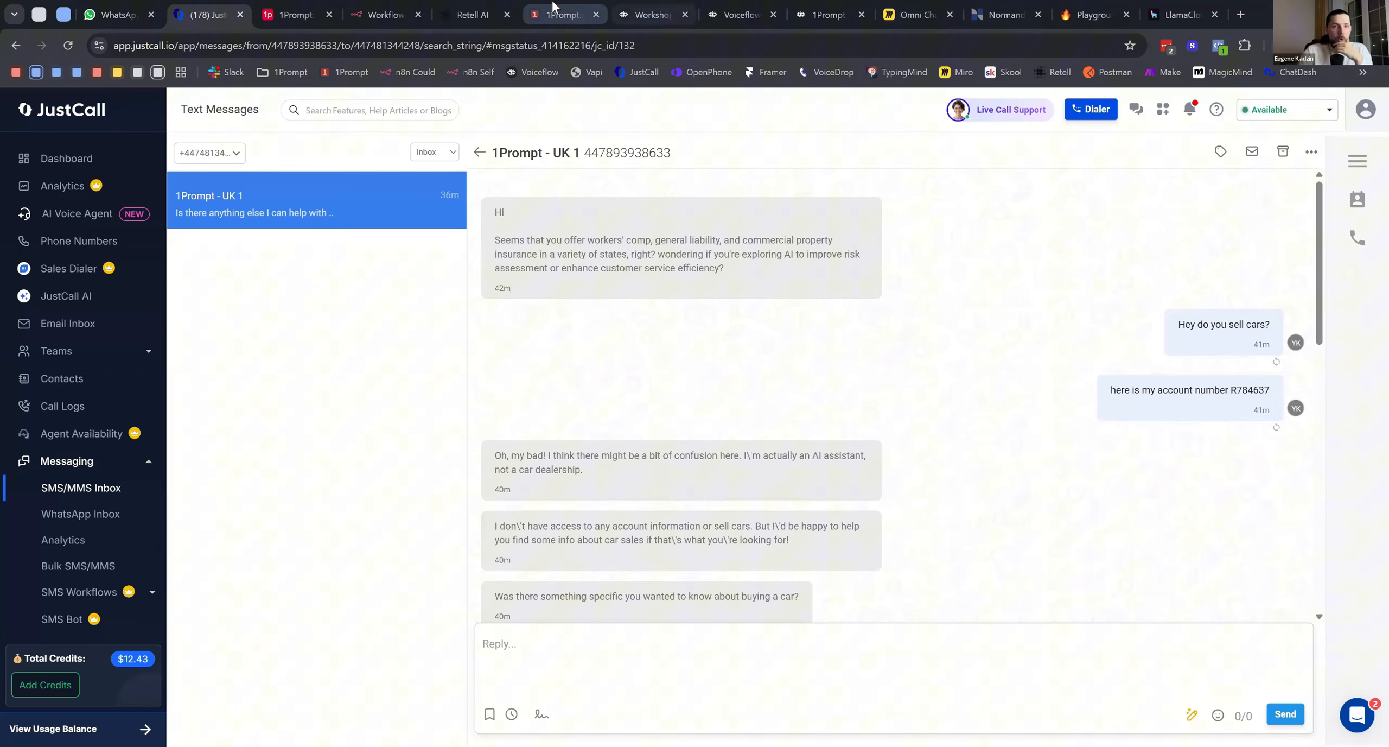
Move the 1Prompt contact tab to the end and close the Playground, LlamaCloud and Normandy tabs
{"action": "left_click", "coordinate": [563, 15]}
{"action": "left_click_drag", "start_coordinate": [814, 10], "coordinate": [1182, 11]}
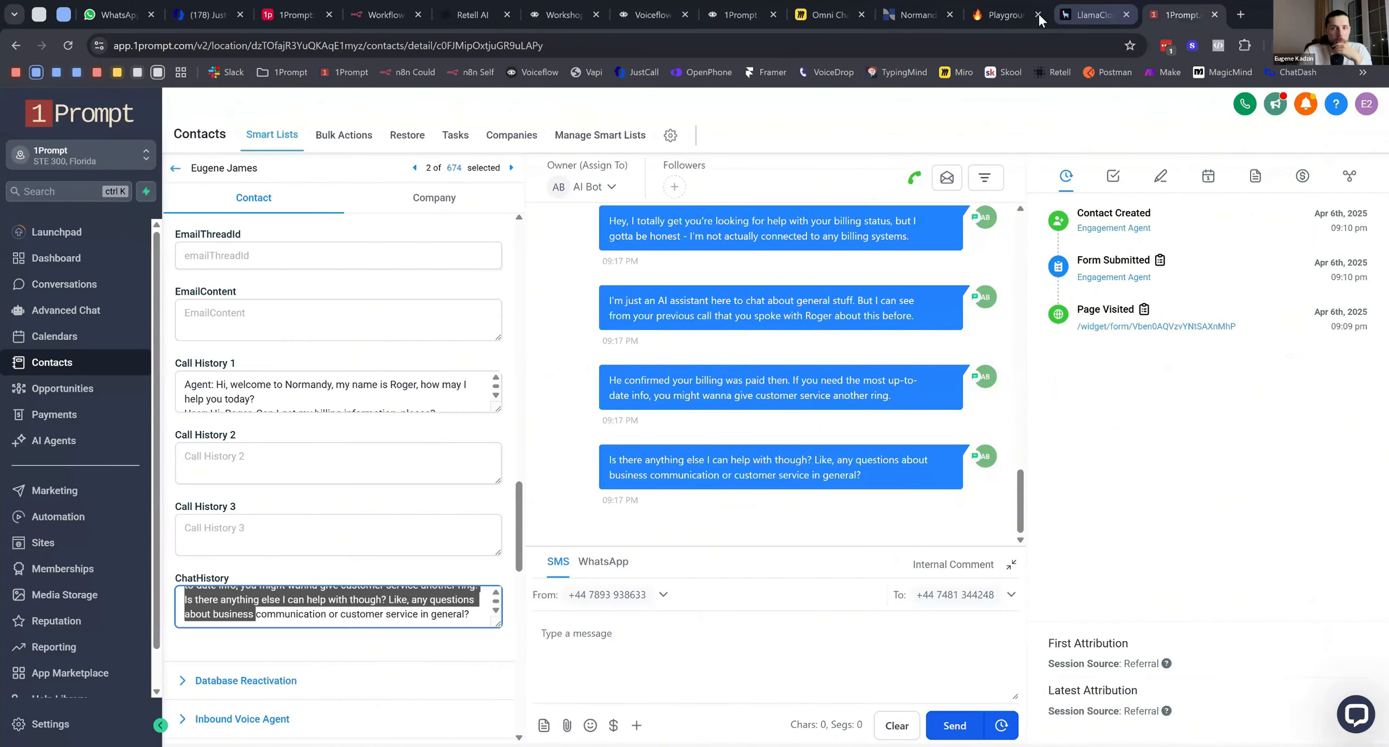
{"action": "left_click", "coordinate": [1035, 17]}
{"action": "left_click", "coordinate": [951, 16]}
{"action": "left_click", "coordinate": [950, 15]}
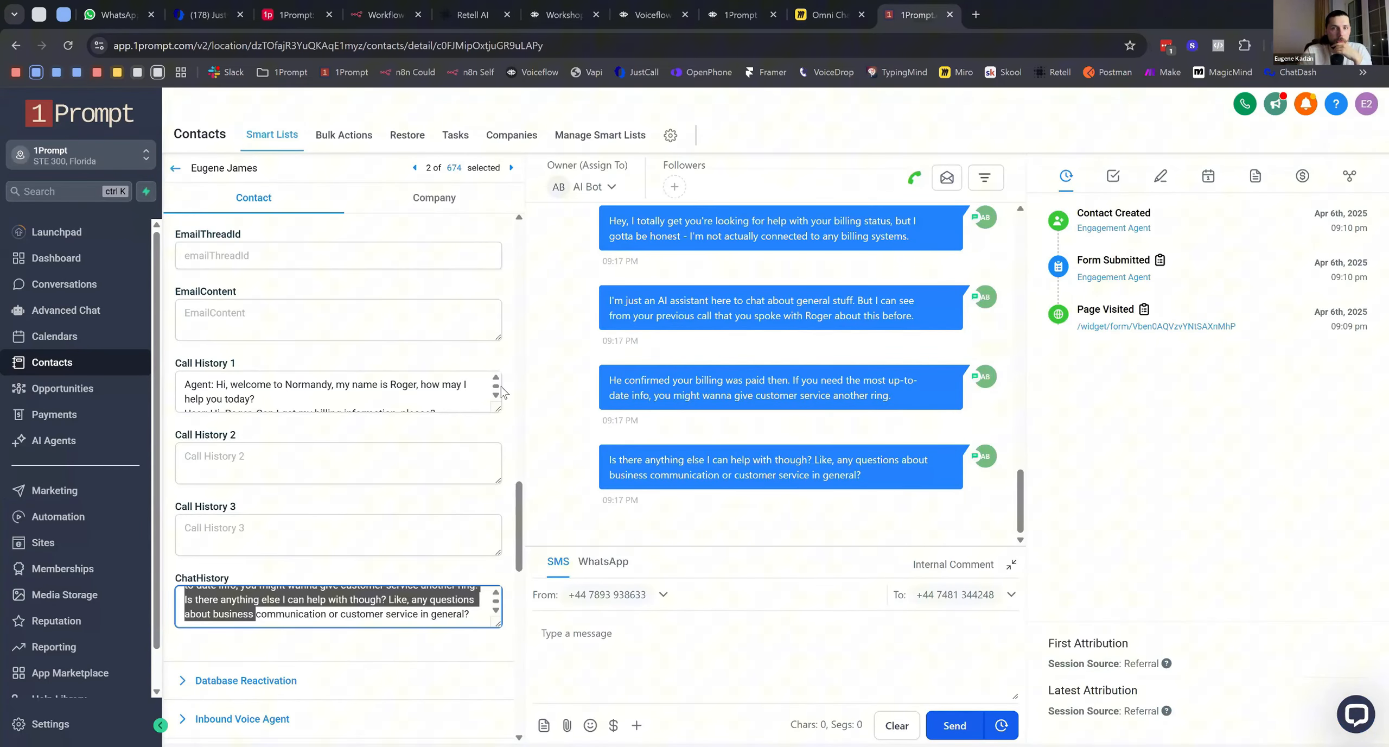
Open the Text folder of the Omni Agent automations under Version 1.4 in 1Prompt
{"action": "left_click", "coordinate": [74, 518]}
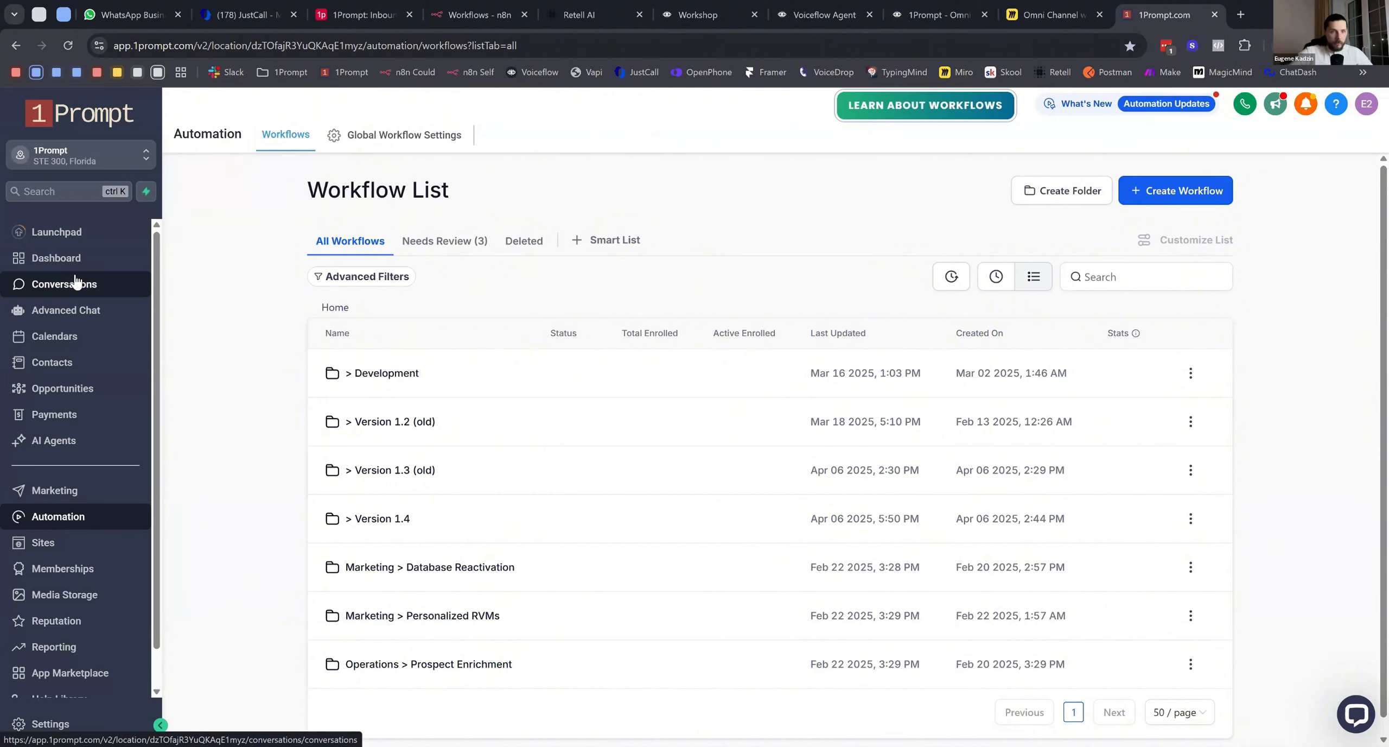
{"action": "left_click", "coordinate": [400, 520]}
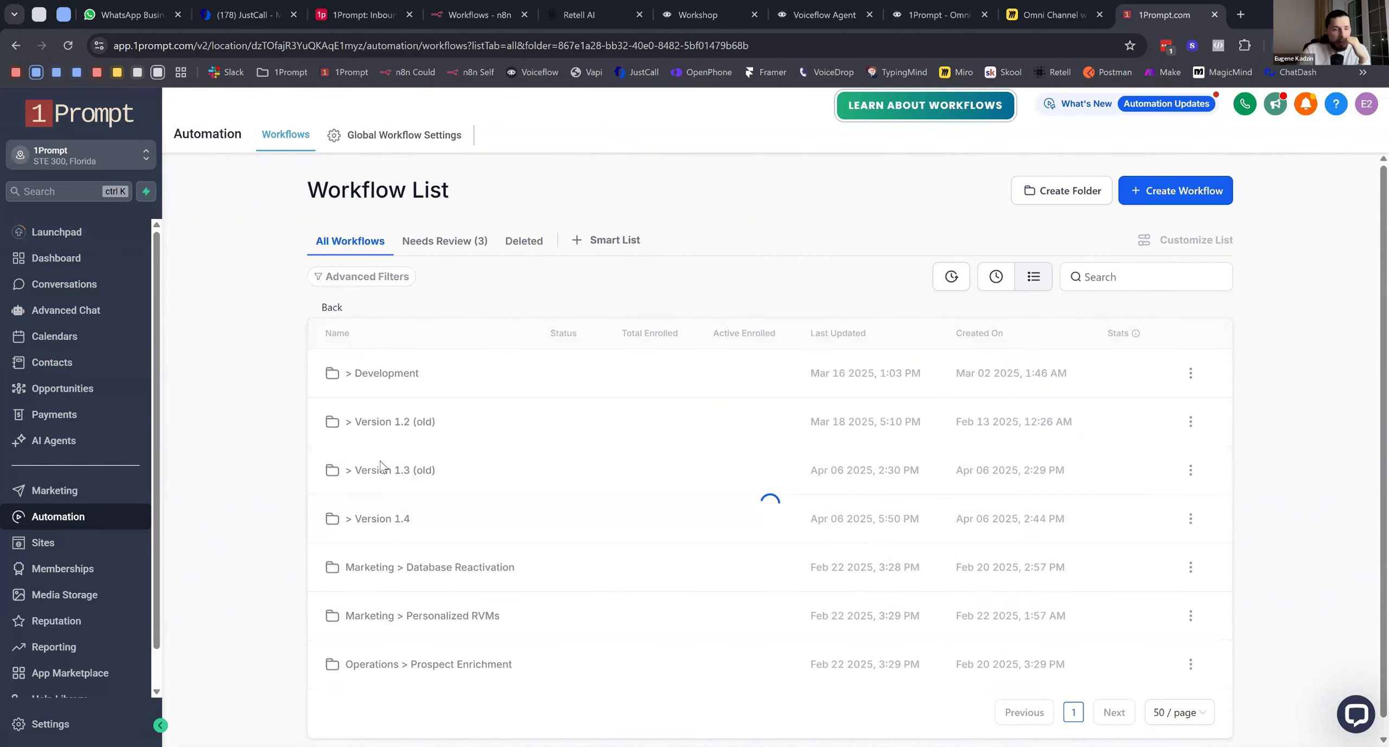
{"action": "left_click", "coordinate": [534, 369]}
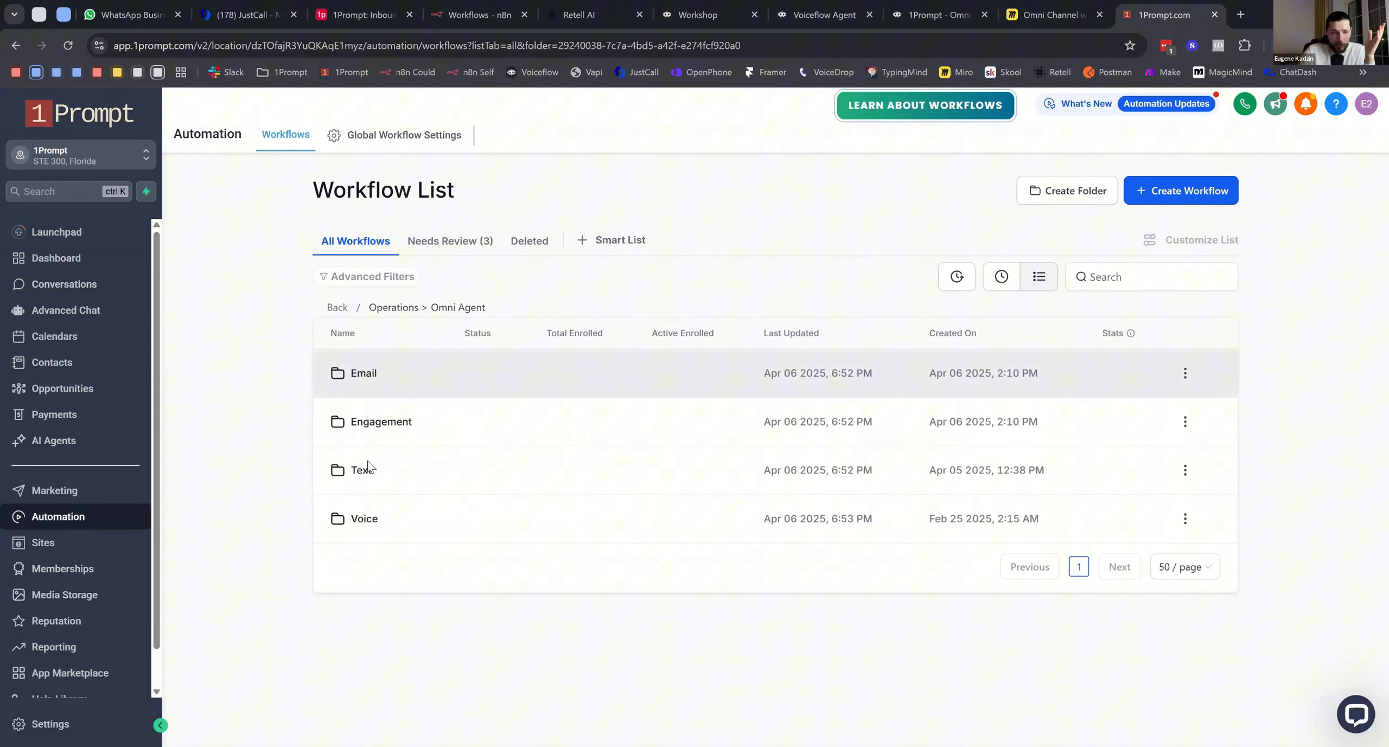
{"action": "left_click", "coordinate": [361, 469]}
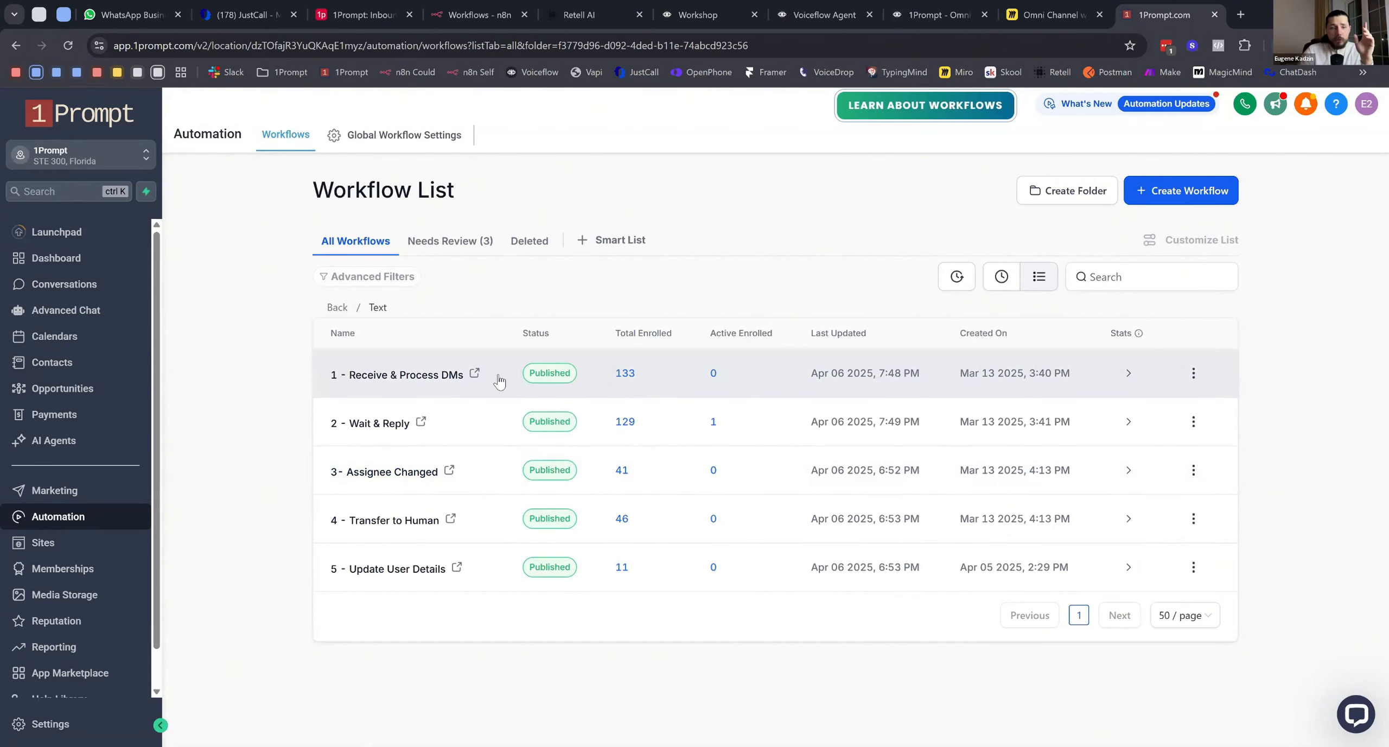
Open the Receive & Process DMs and Wait & Reply workflows in separate tabs and bring up the first one
{"action": "left_click", "coordinate": [474, 374]}
{"action": "left_click", "coordinate": [1051, 6]}
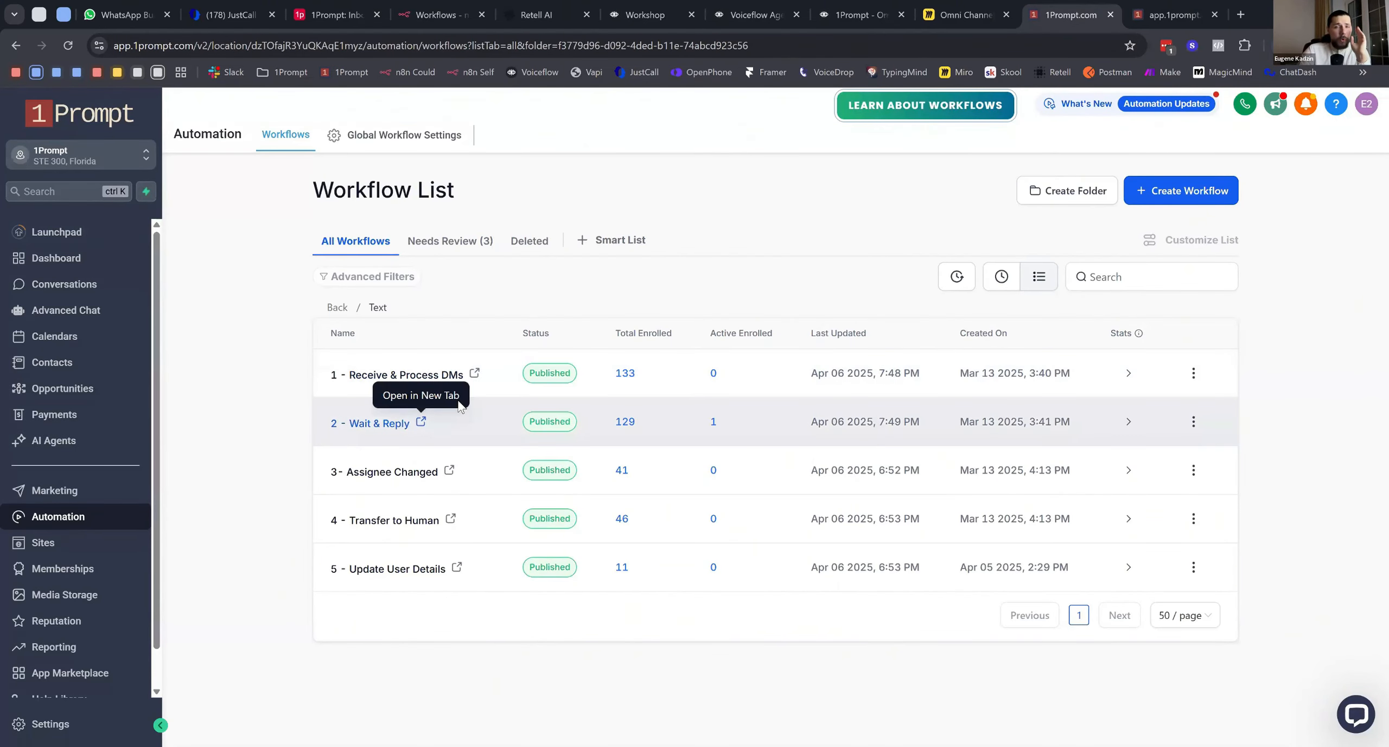
{"action": "left_click", "coordinate": [421, 422]}
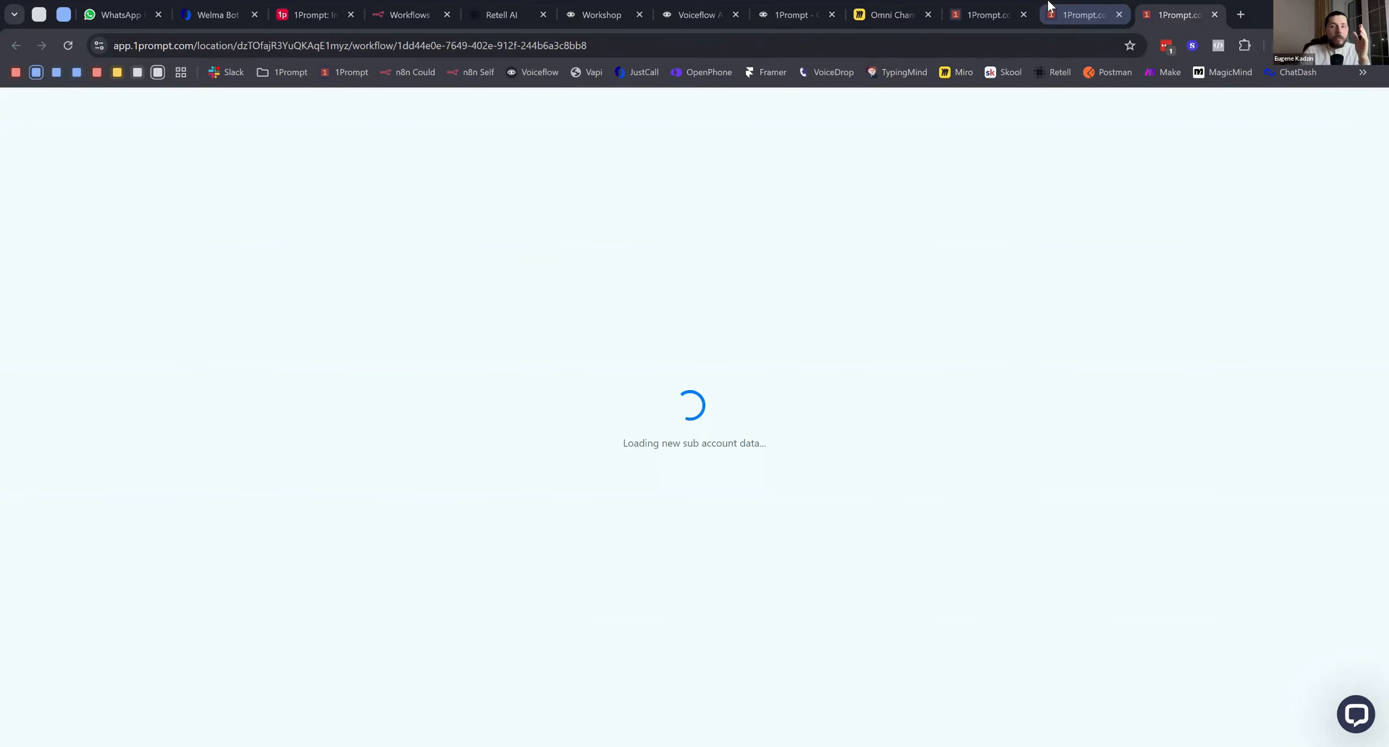
{"action": "left_click", "coordinate": [1046, 7]}
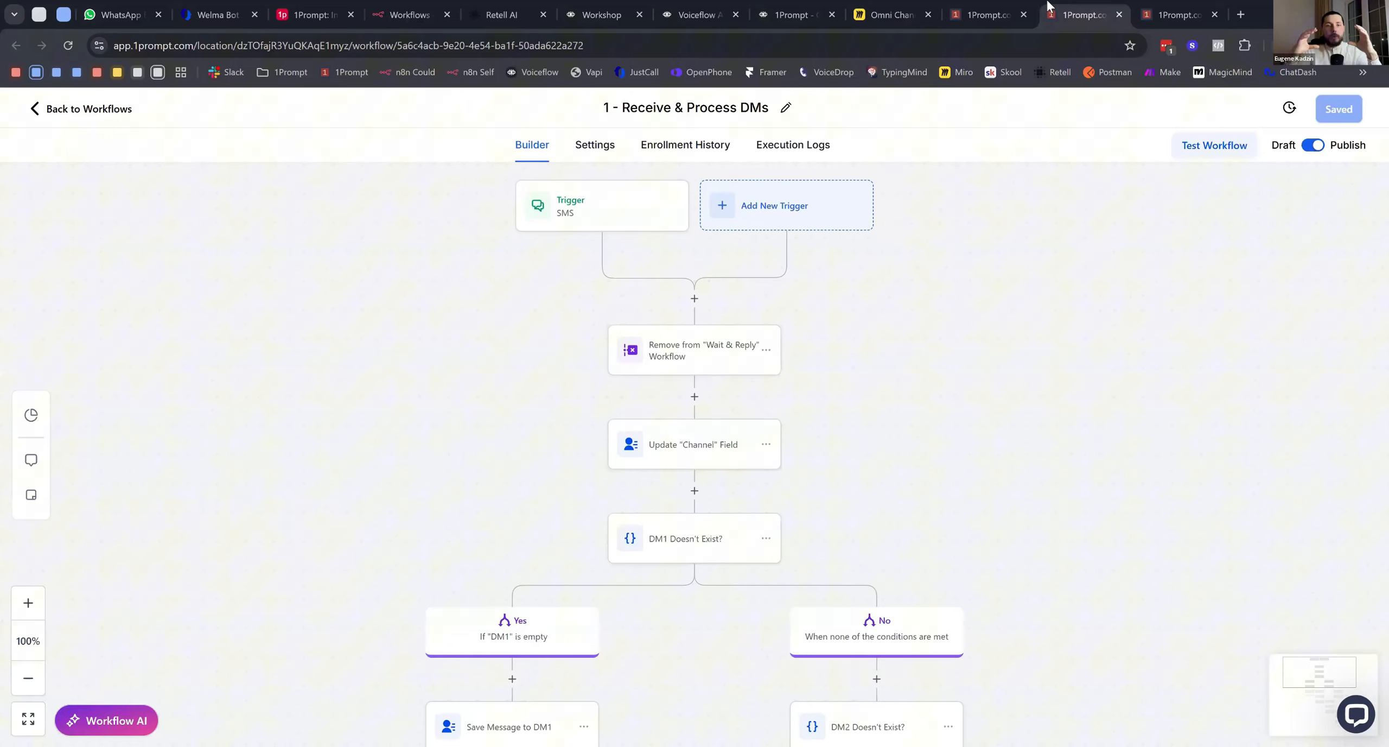
Set the SMS trigger's Reply channel filter to WhatsApp in the Receive & Process DMs workflow and save the trigger
{"action": "left_click", "coordinate": [600, 218]}
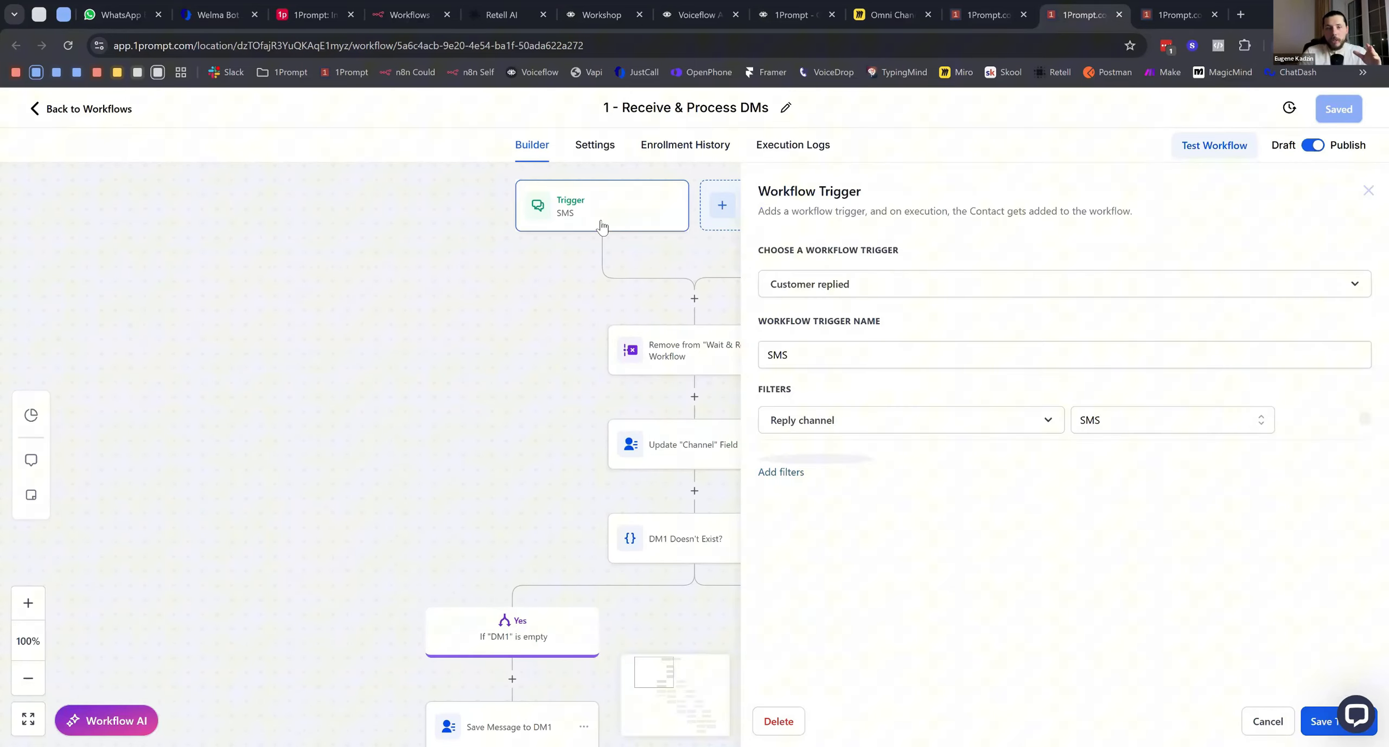
{"action": "left_click", "coordinate": [1128, 426]}
{"action": "scroll", "coordinate": [1142, 606], "scroll_direction": "down", "scroll_amount": 2}
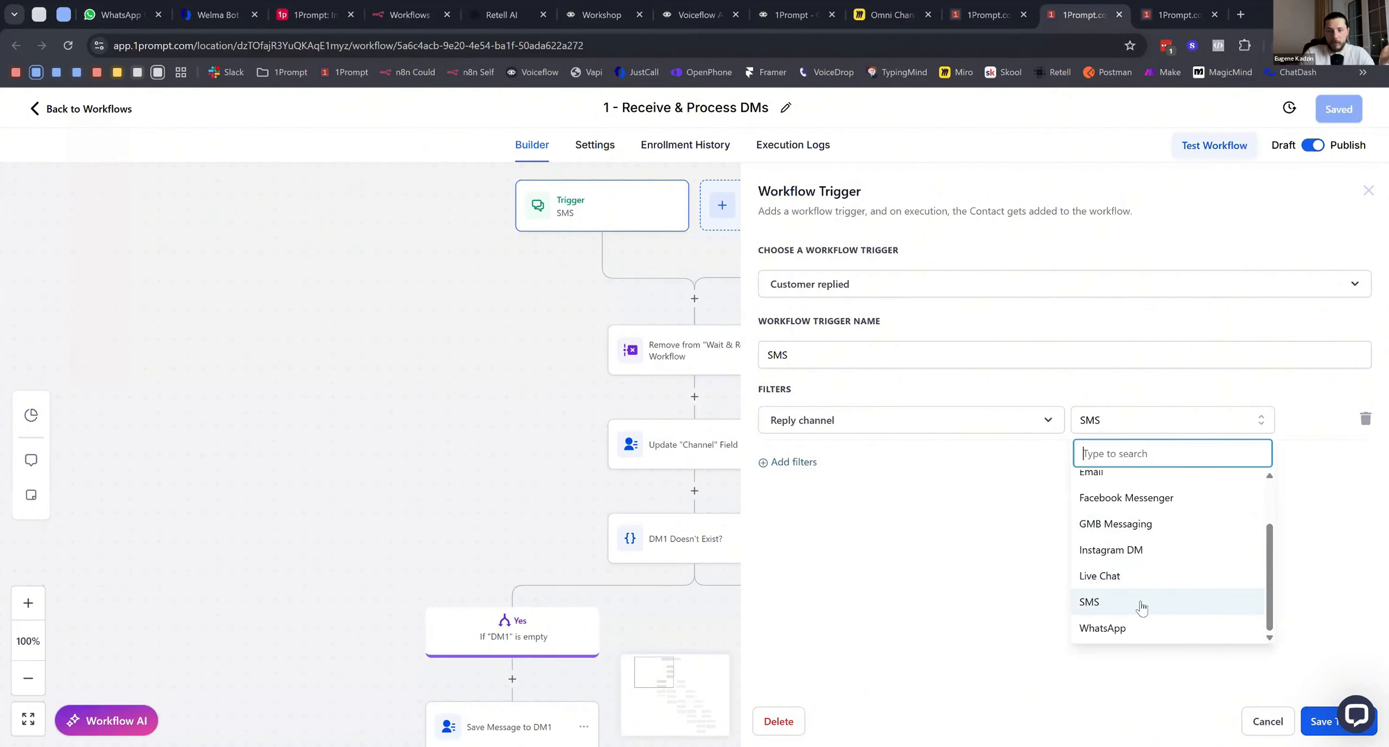
{"action": "left_click", "coordinate": [1134, 629]}
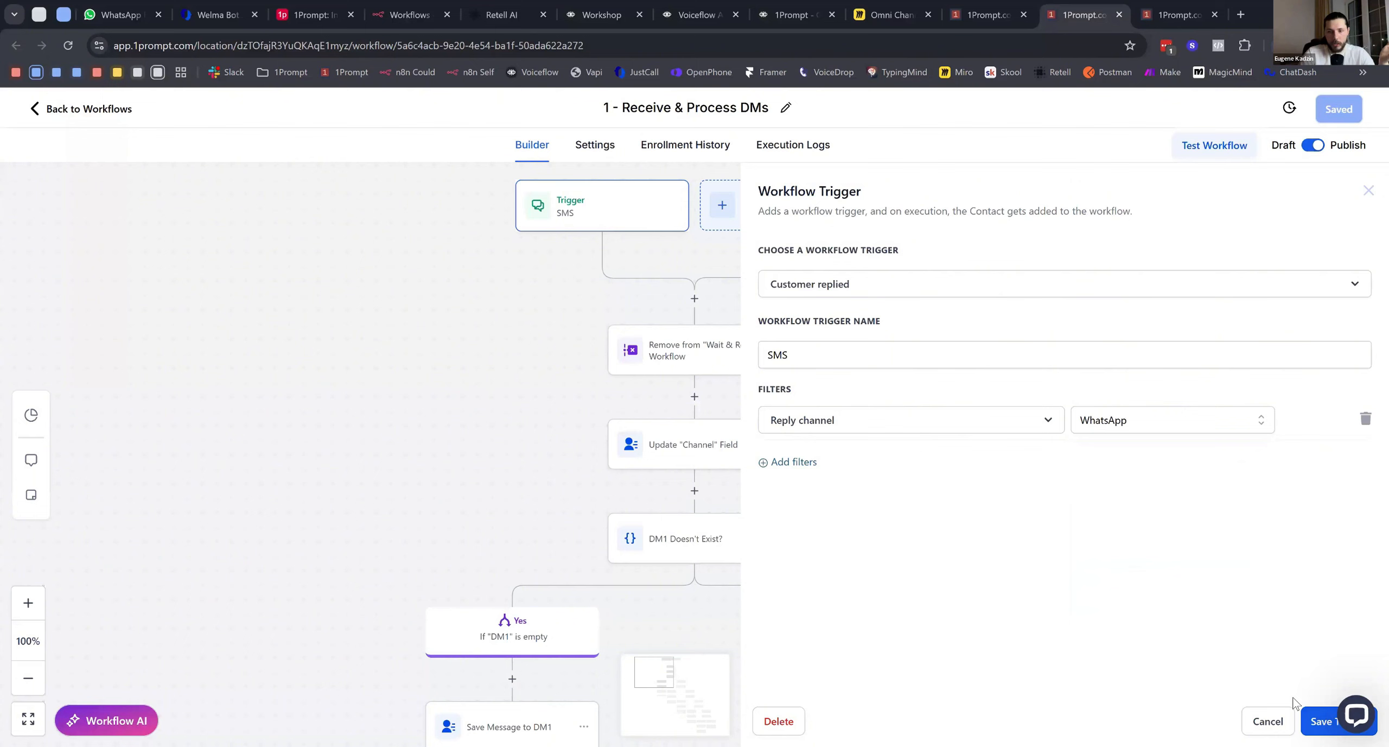
{"action": "left_click", "coordinate": [1318, 721]}
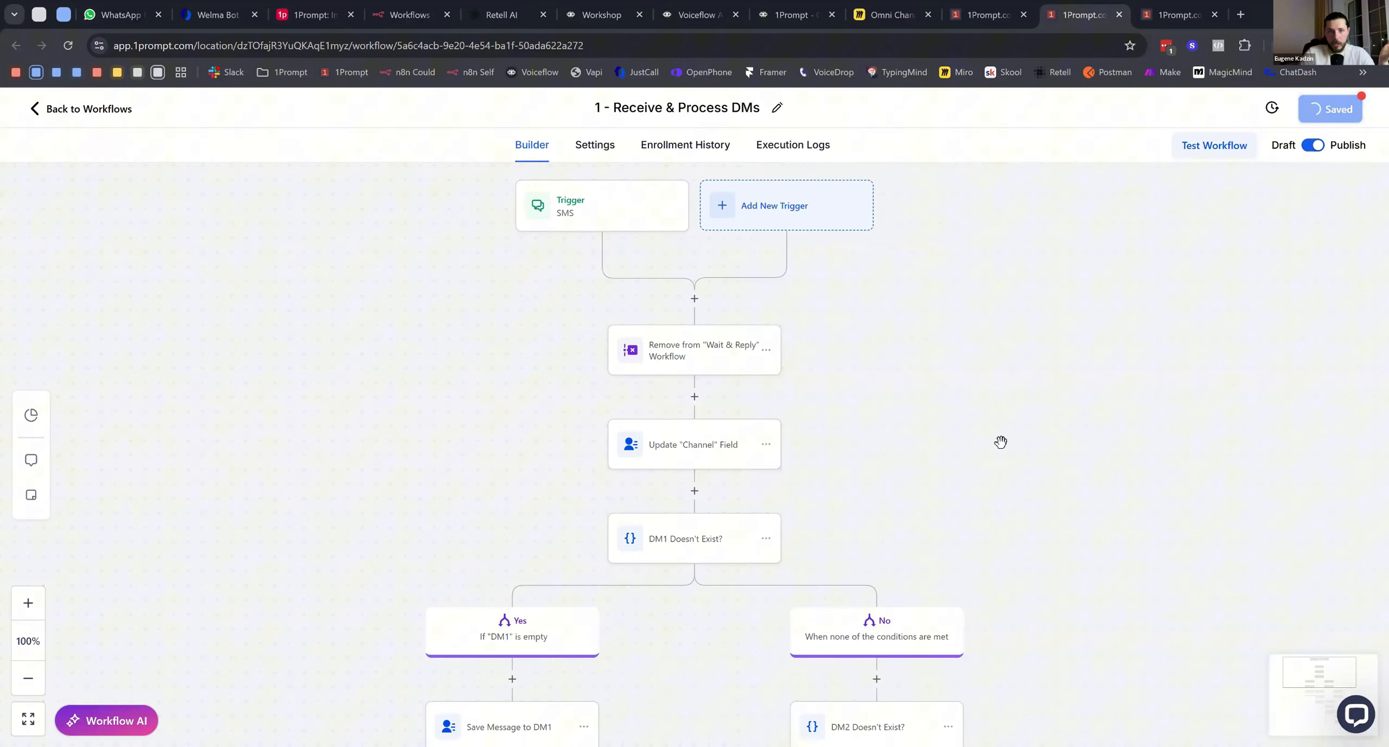
Inspect the DM branches of the Receive & Process DMs workflow and switch to the Wait & Reply workflow
{"action": "scroll", "coordinate": [1010, 432], "scroll_direction": "down", "scroll_amount": 2}
{"action": "scroll", "coordinate": [1010, 433], "scroll_direction": "down", "scroll_amount": 5}
{"action": "scroll", "coordinate": [1199, 398], "scroll_direction": "down", "scroll_amount": 4}
{"action": "left_click_drag", "start_coordinate": [1199, 397], "coordinate": [910, 557]}
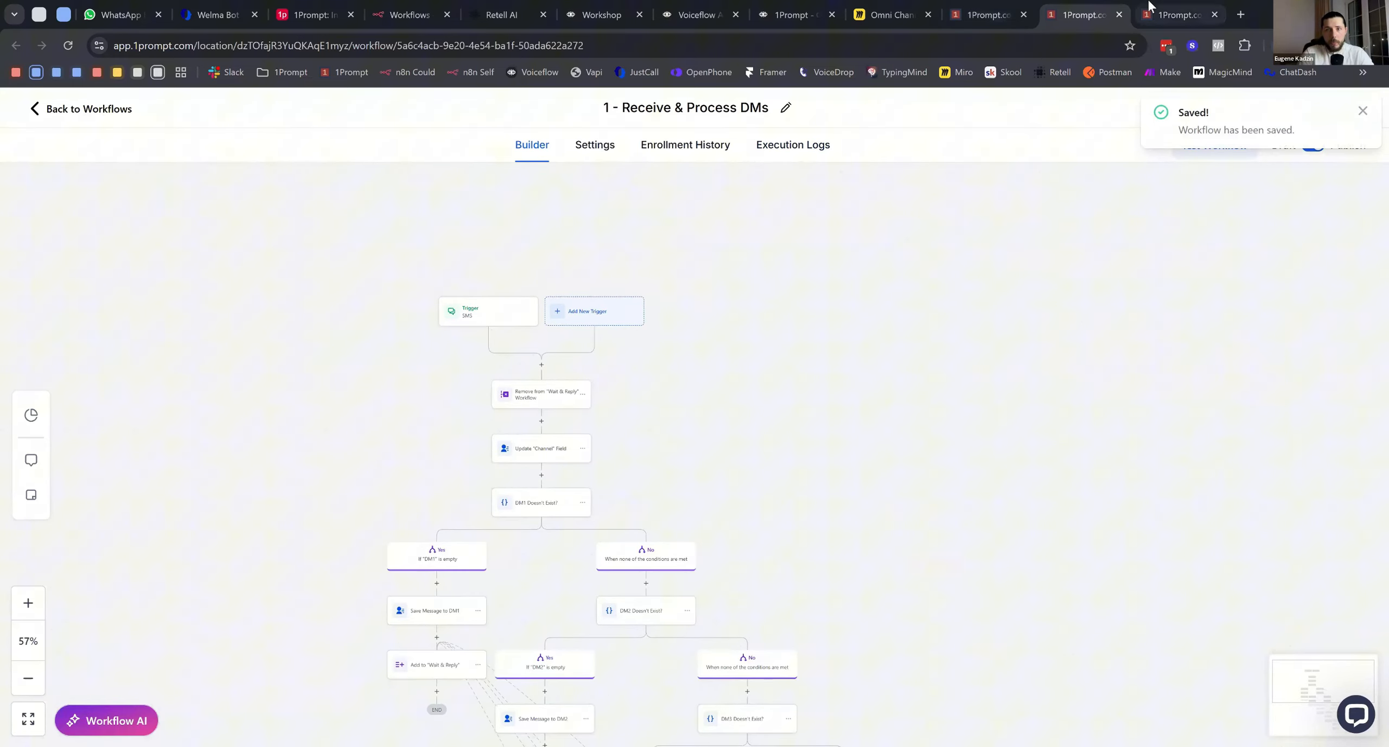
{"action": "left_click", "coordinate": [1178, 14]}
{"action": "scroll", "coordinate": [703, 382], "scroll_direction": "up", "scroll_amount": 5}
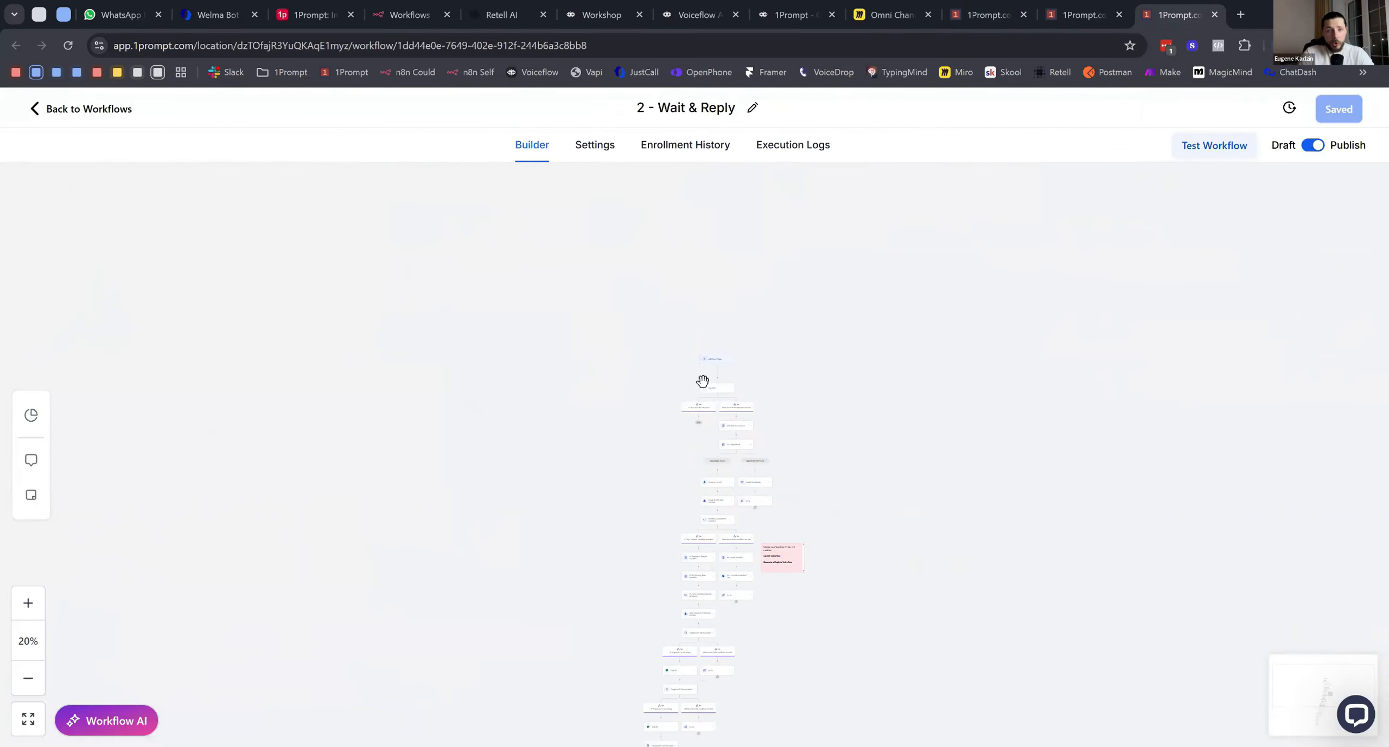
Examine the Wait & Reply workflow's branches and the Authorization header of the #6 Launch Voiceflow webhook, leaving the webhook unsaved
{"action": "scroll", "coordinate": [713, 275], "scroll_direction": "down", "scroll_amount": 3}
{"action": "scroll", "coordinate": [729, 304], "scroll_direction": "up", "scroll_amount": 3}
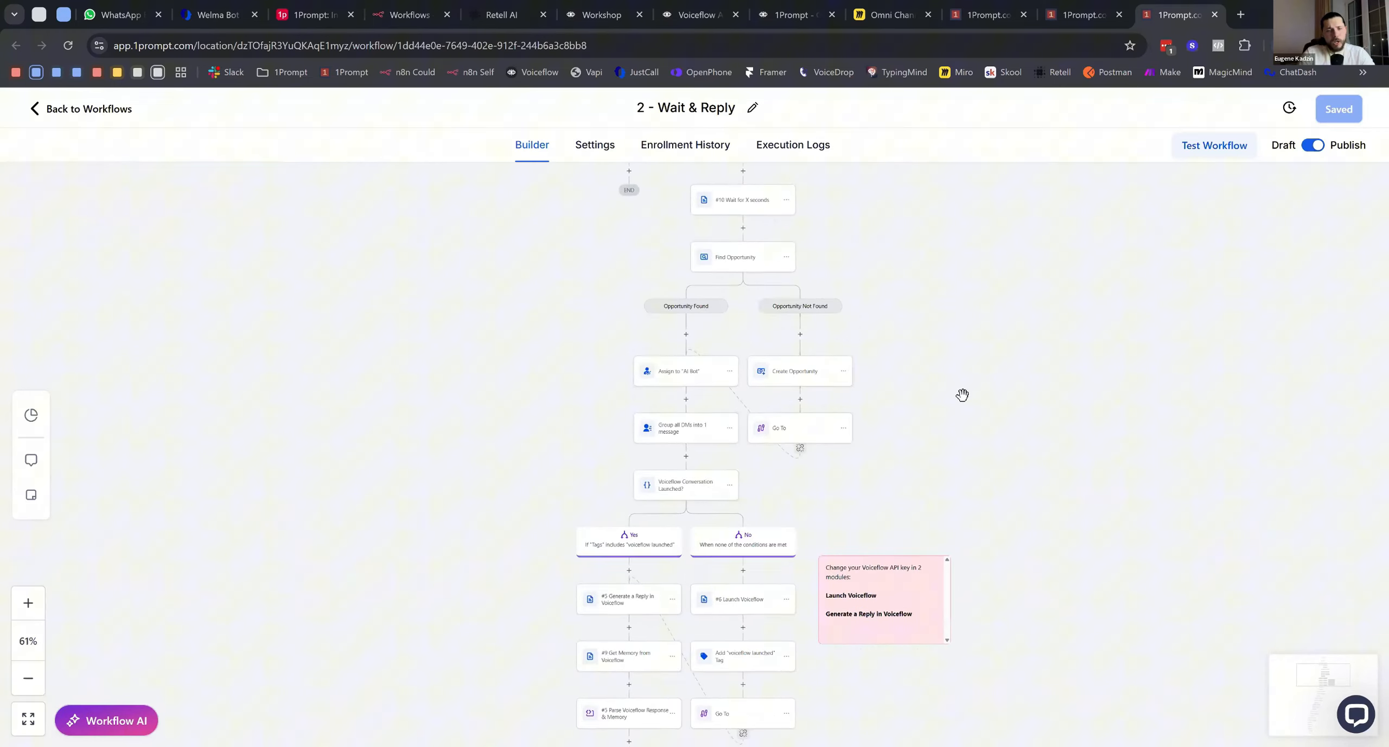
{"action": "left_click_drag", "start_coordinate": [961, 394], "coordinate": [905, 599]}
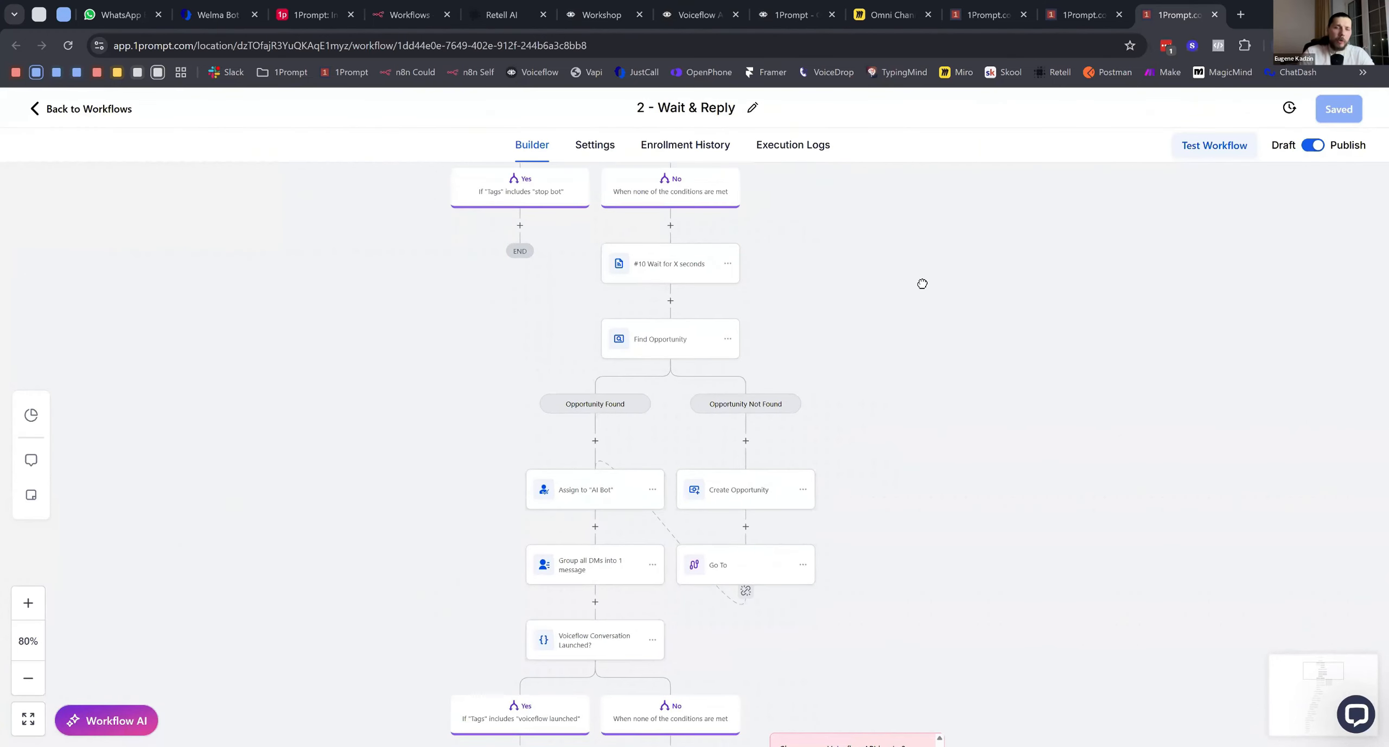
{"action": "left_click_drag", "start_coordinate": [842, 704], "coordinate": [822, 412]}
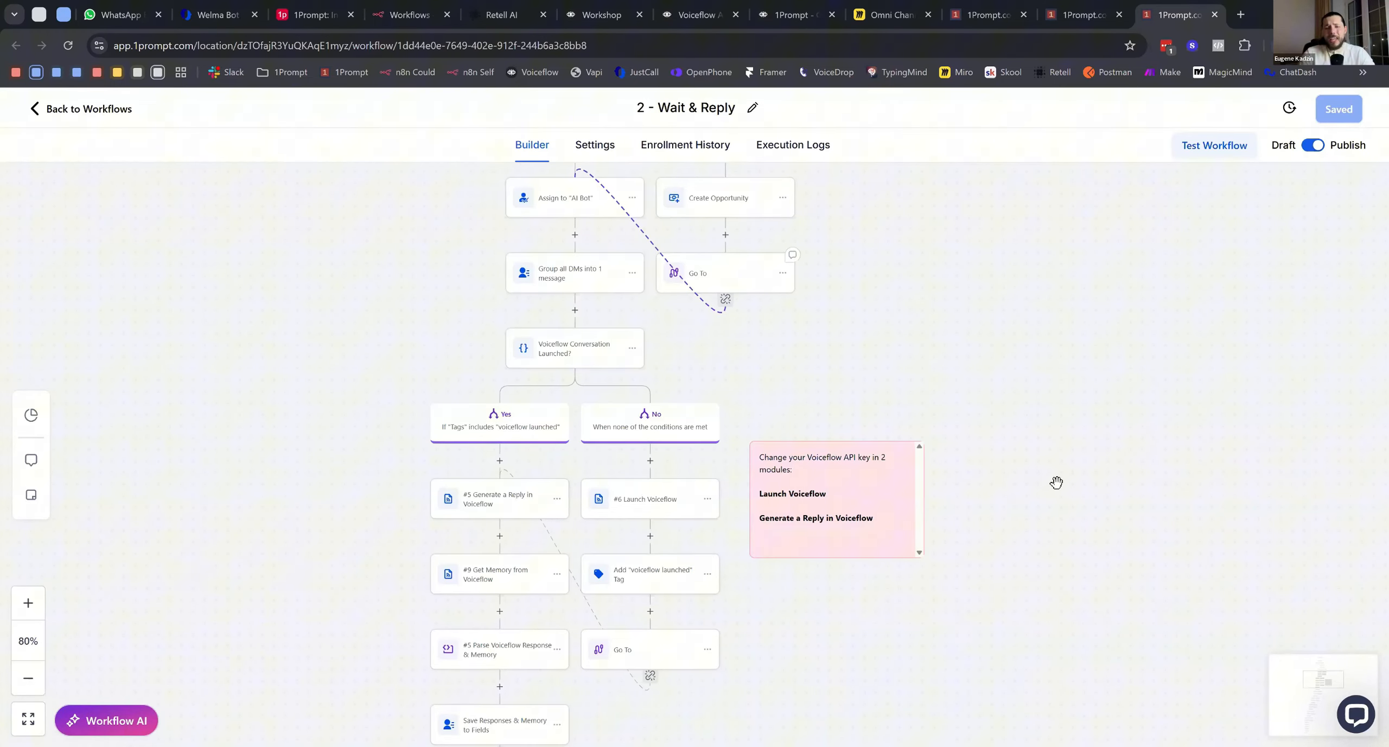
{"action": "scroll", "coordinate": [1056, 482], "scroll_direction": "down", "scroll_amount": 10}
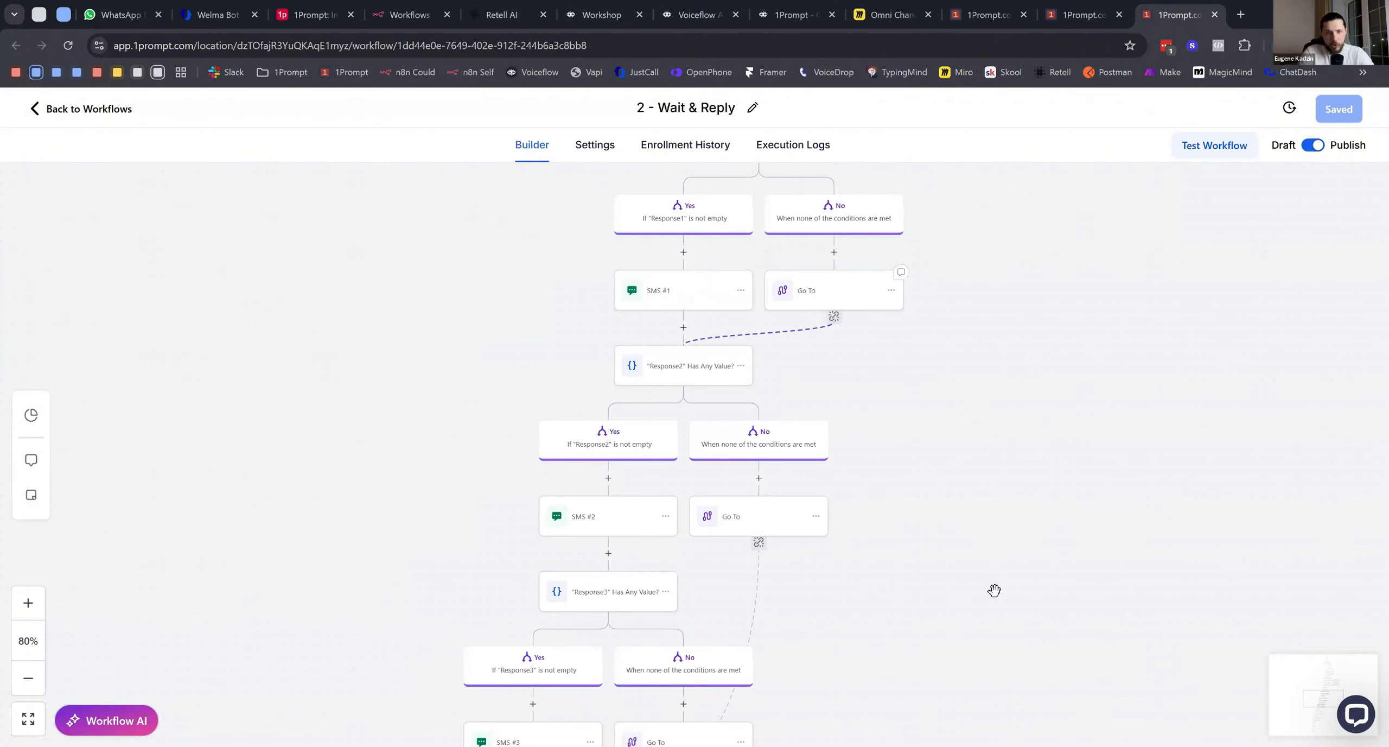
{"action": "scroll", "coordinate": [977, 393], "scroll_direction": "up", "scroll_amount": 10}
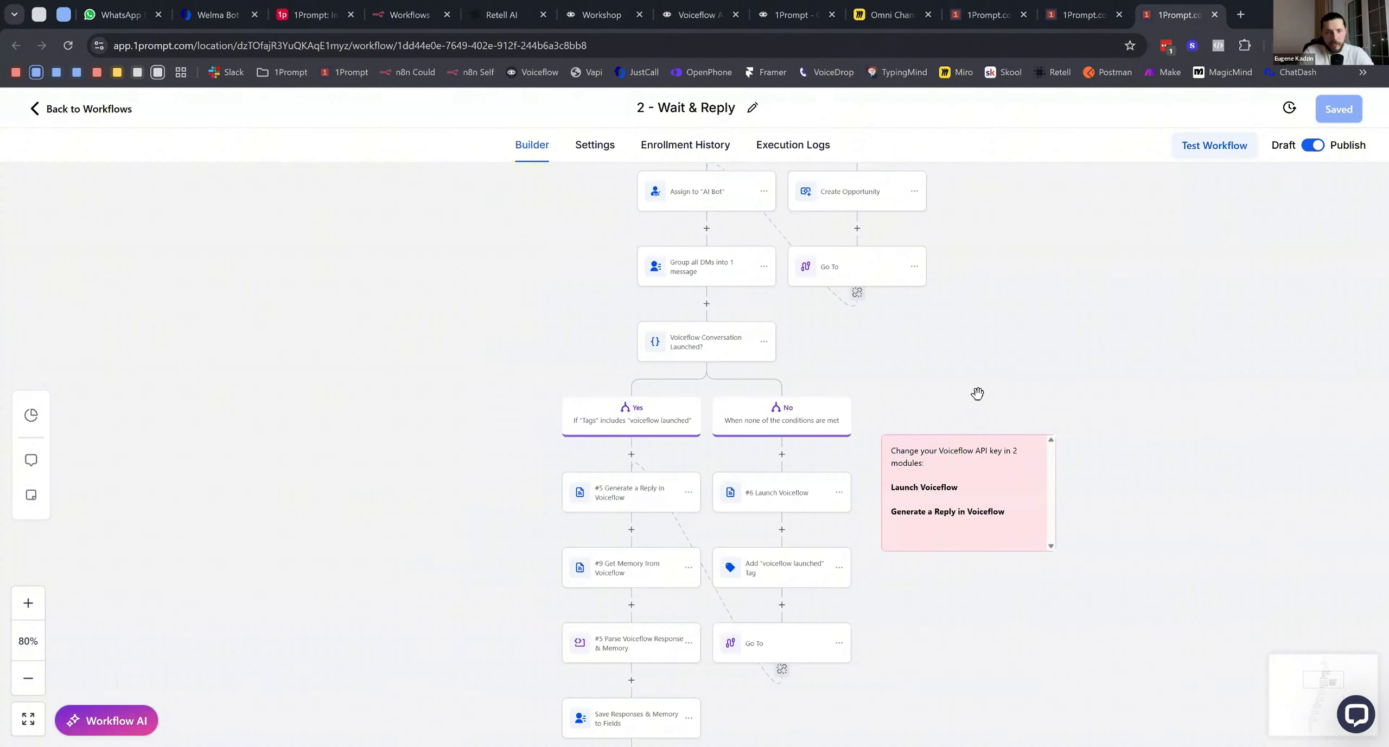
{"action": "left_click", "coordinate": [793, 506]}
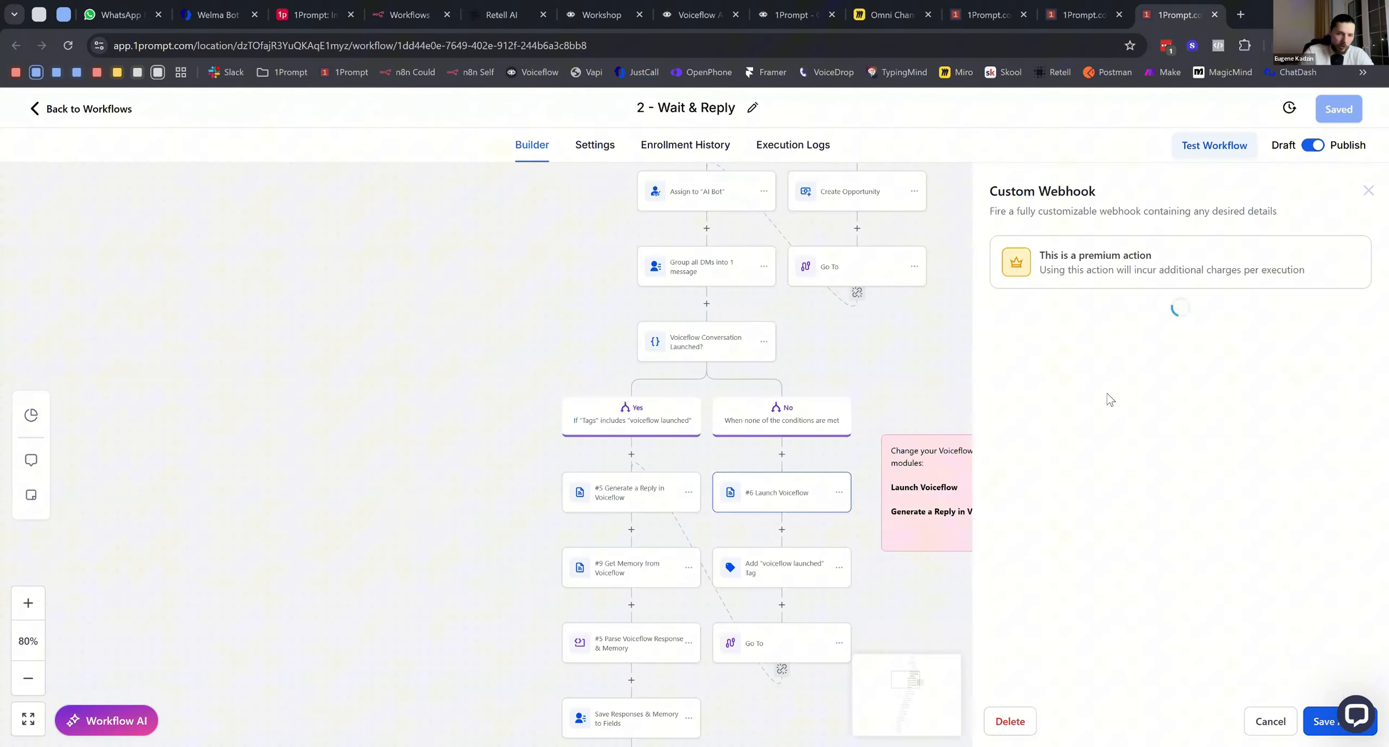
{"action": "scroll", "coordinate": [1107, 397], "scroll_direction": "down", "scroll_amount": 5}
{"action": "left_click_drag", "start_coordinate": [993, 340], "coordinate": [1120, 339]}
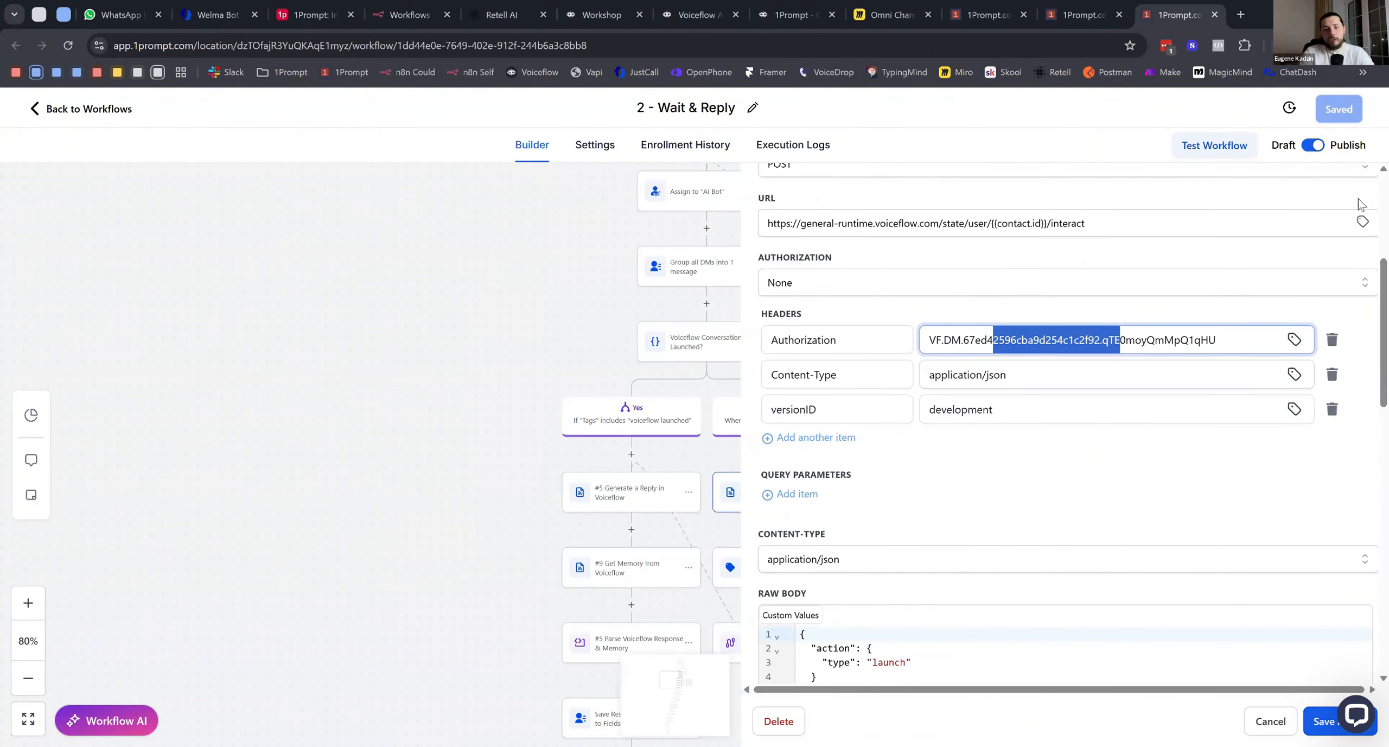
{"action": "left_click", "coordinate": [1265, 721]}
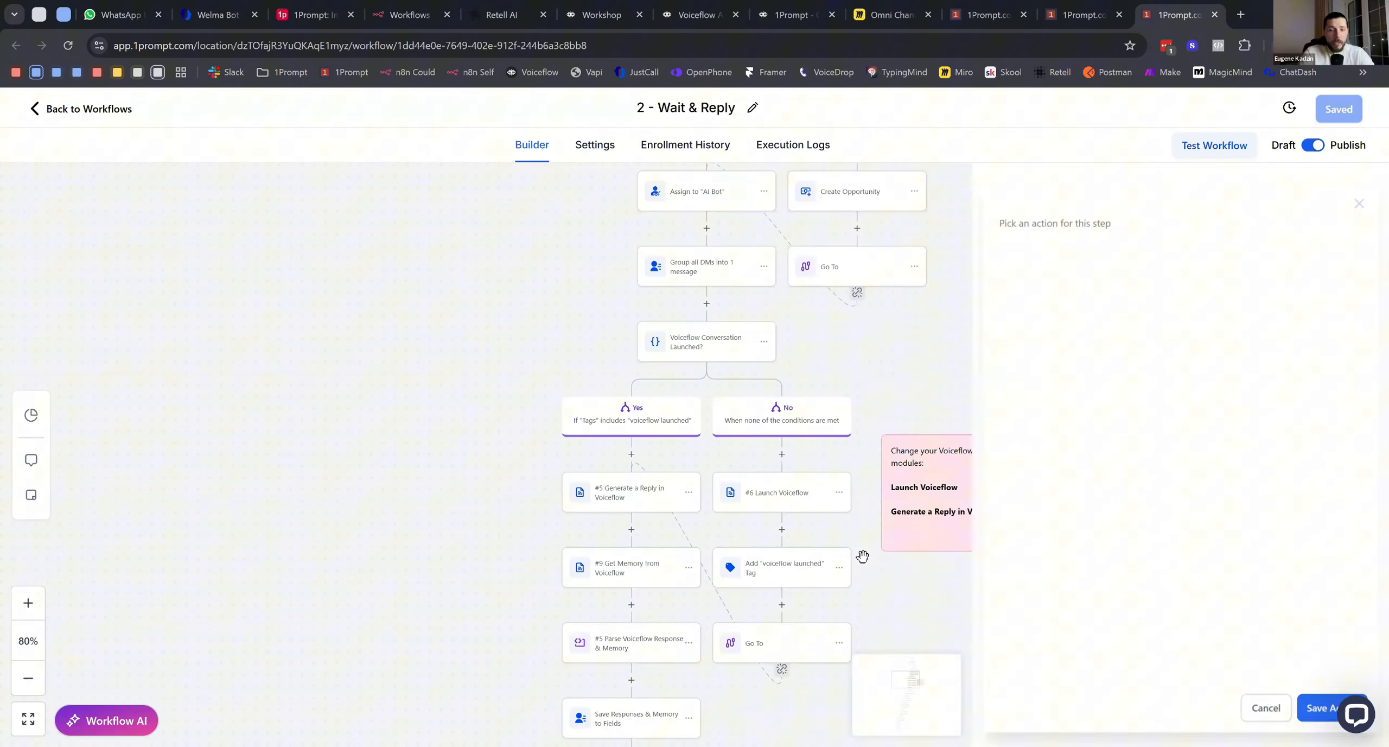
Add a WhatsApp action directly after SMS #1 in the Yes branch of the Response1 condition
{"action": "scroll", "coordinate": [1014, 573], "scroll_direction": "down", "scroll_amount": 5}
{"action": "scroll", "coordinate": [791, 325], "scroll_direction": "down", "scroll_amount": 4}
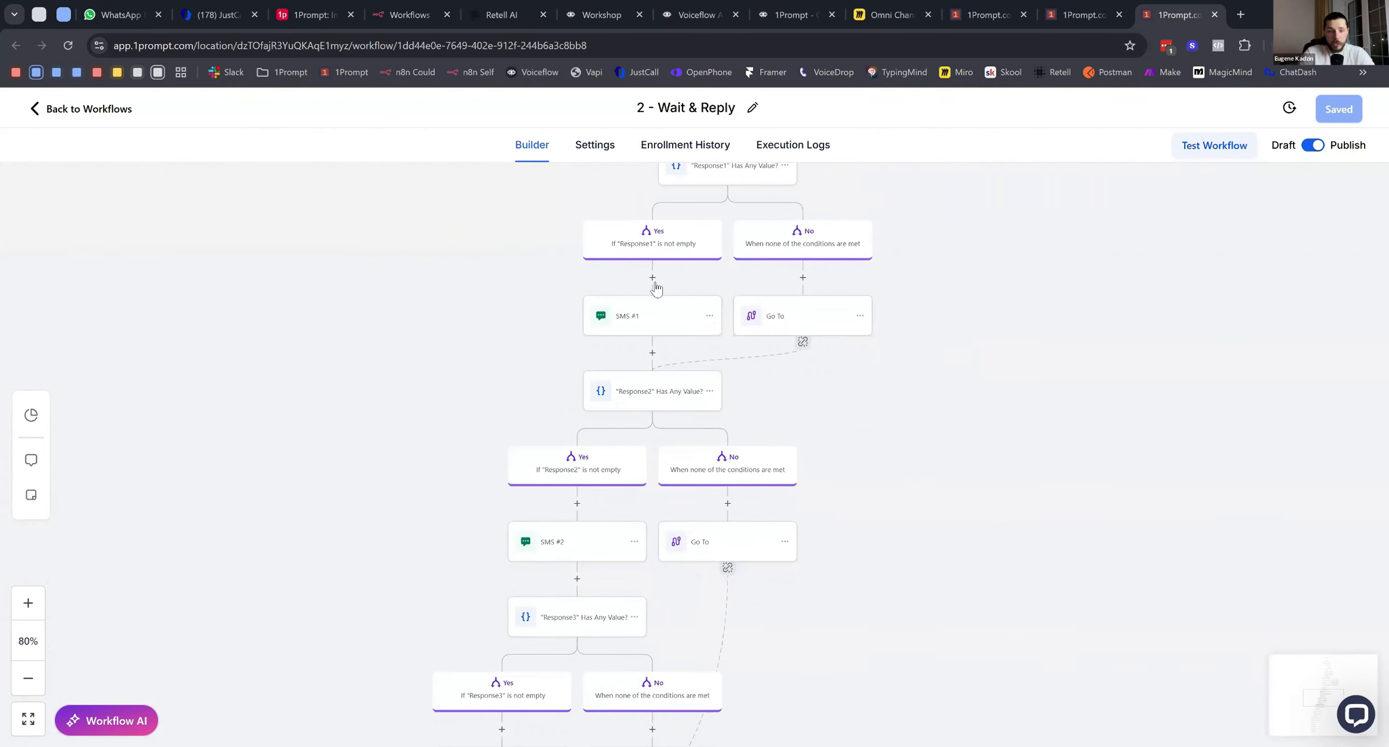
{"action": "left_click", "coordinate": [646, 324]}
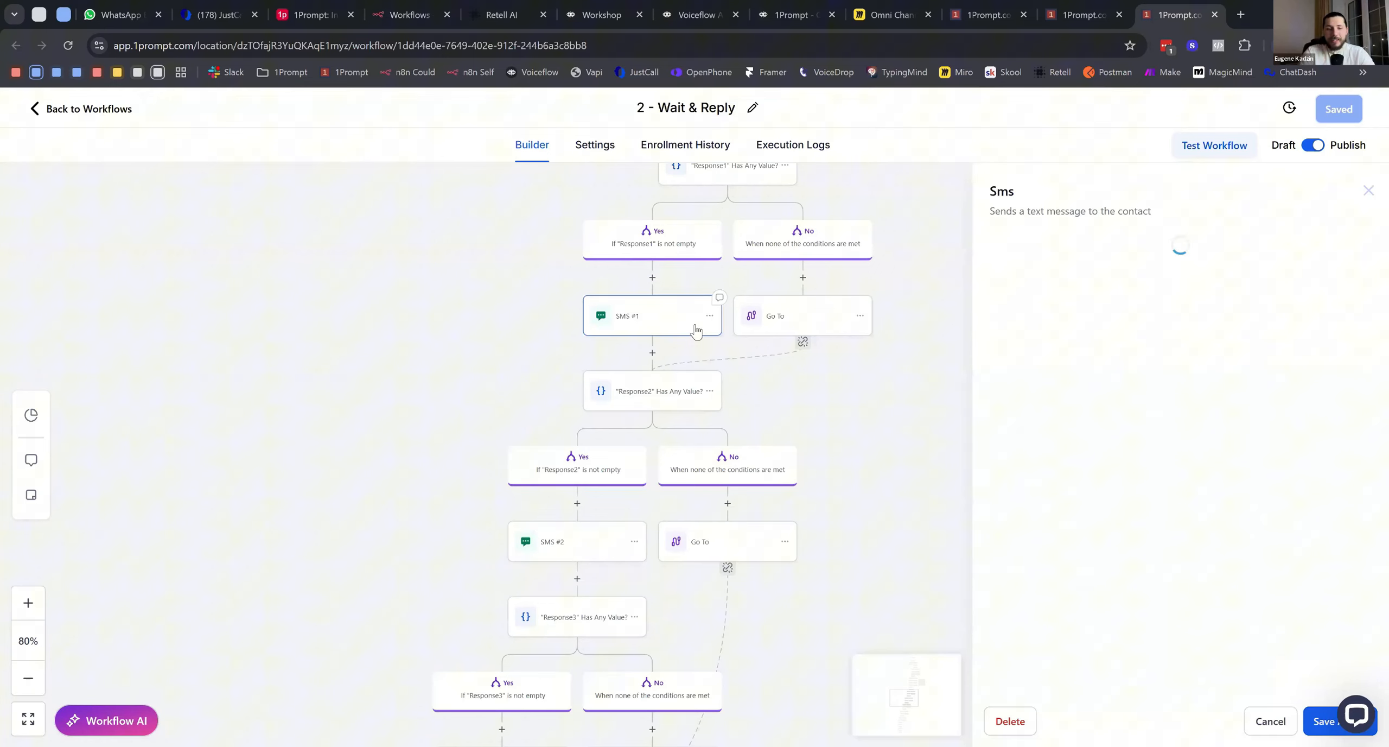
{"action": "left_click", "coordinate": [652, 353]}
{"action": "left_click", "coordinate": [1067, 265]}
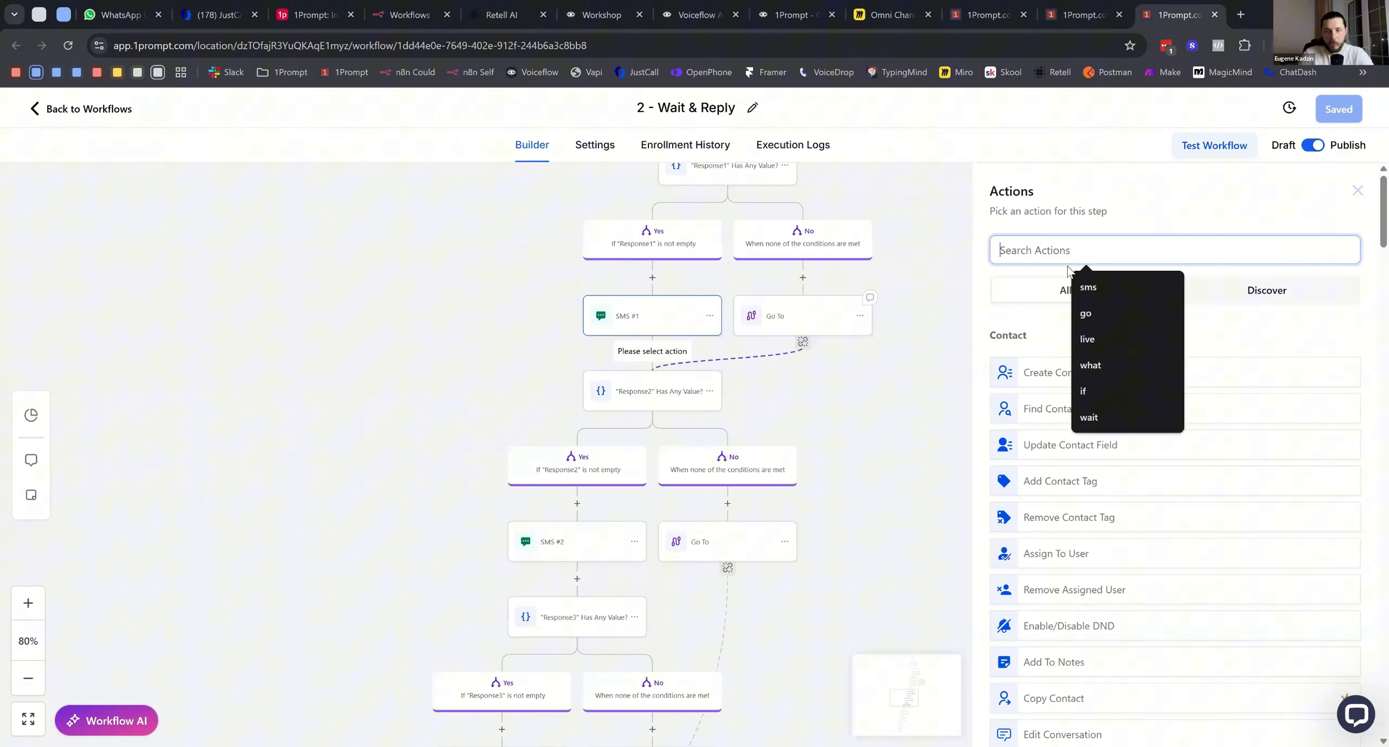
{"action": "type", "text": "whats"}
{"action": "left_click", "coordinate": [1059, 442]}
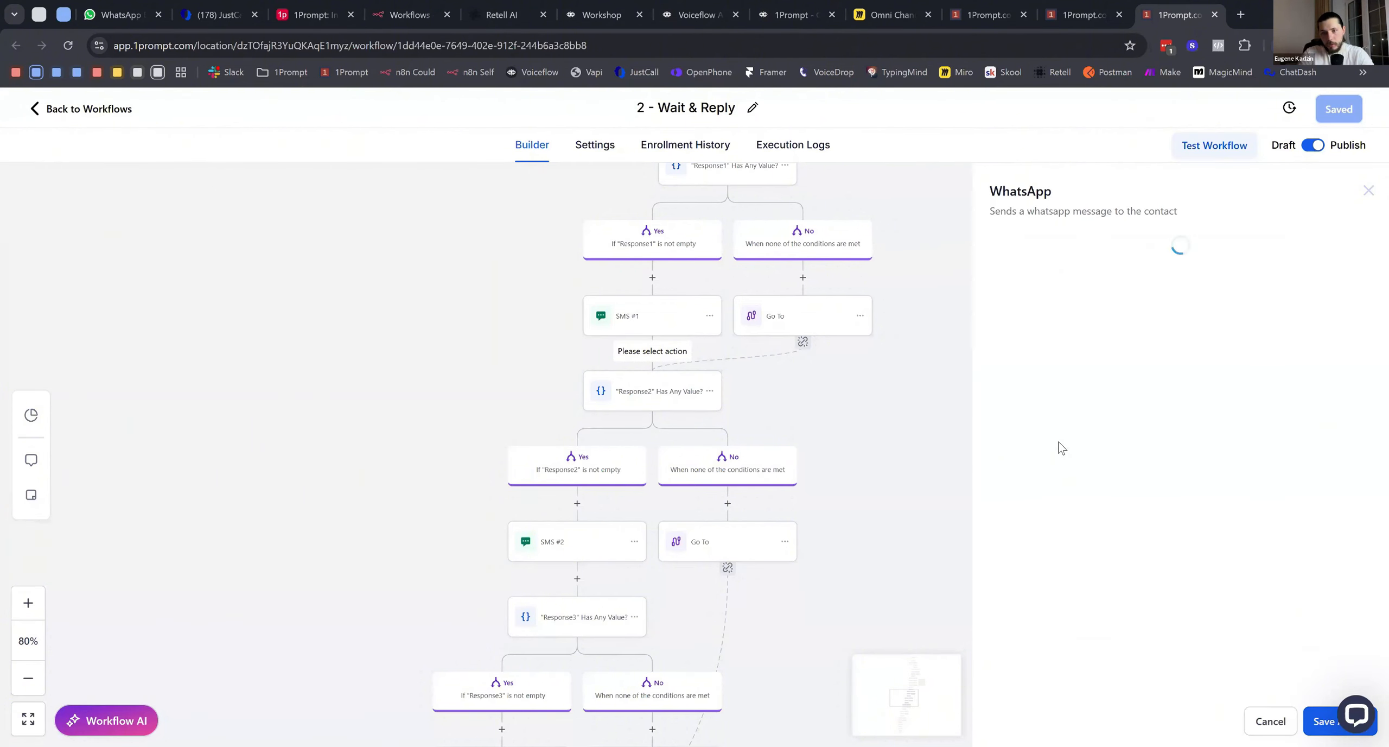
Set the WhatsApp action's sender to the default phone number and its template to None - Free form message
{"action": "left_click", "coordinate": [1051, 380]}
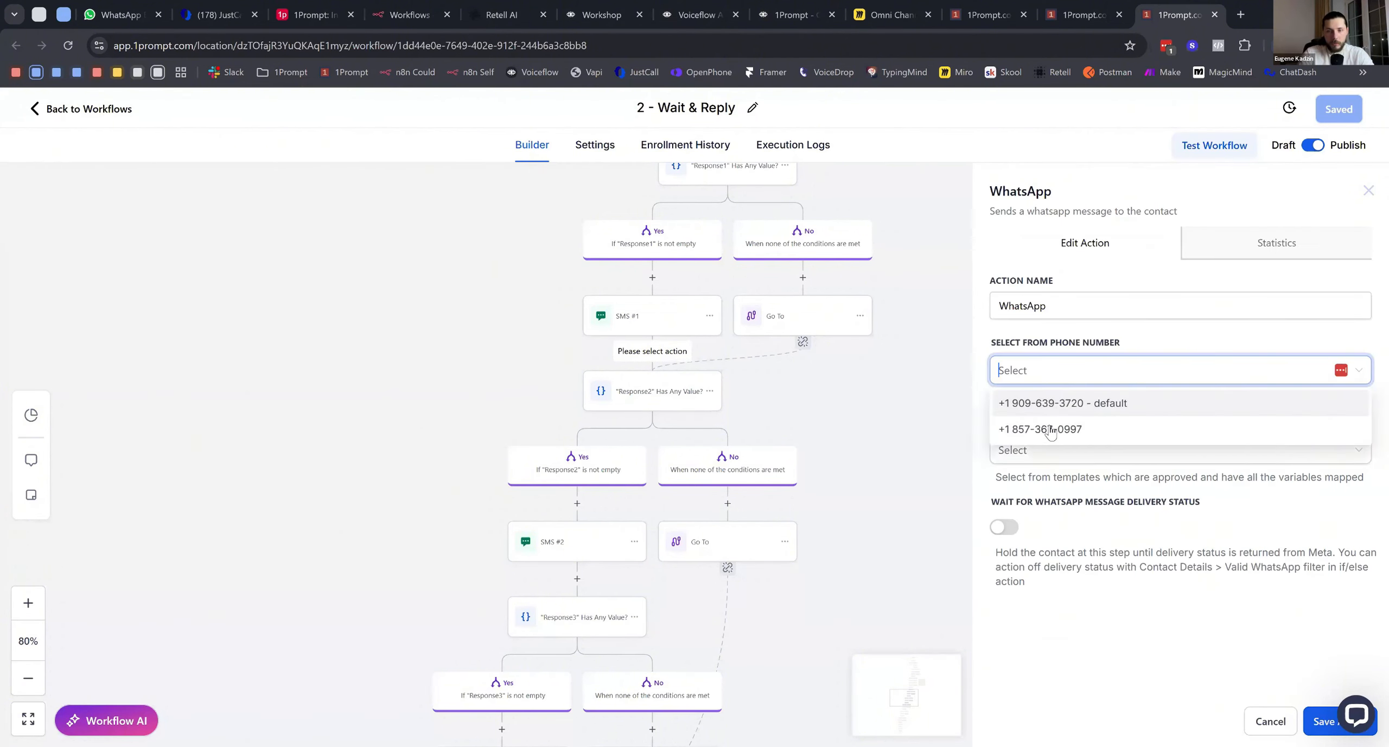
{"action": "left_click", "coordinate": [1051, 430]}
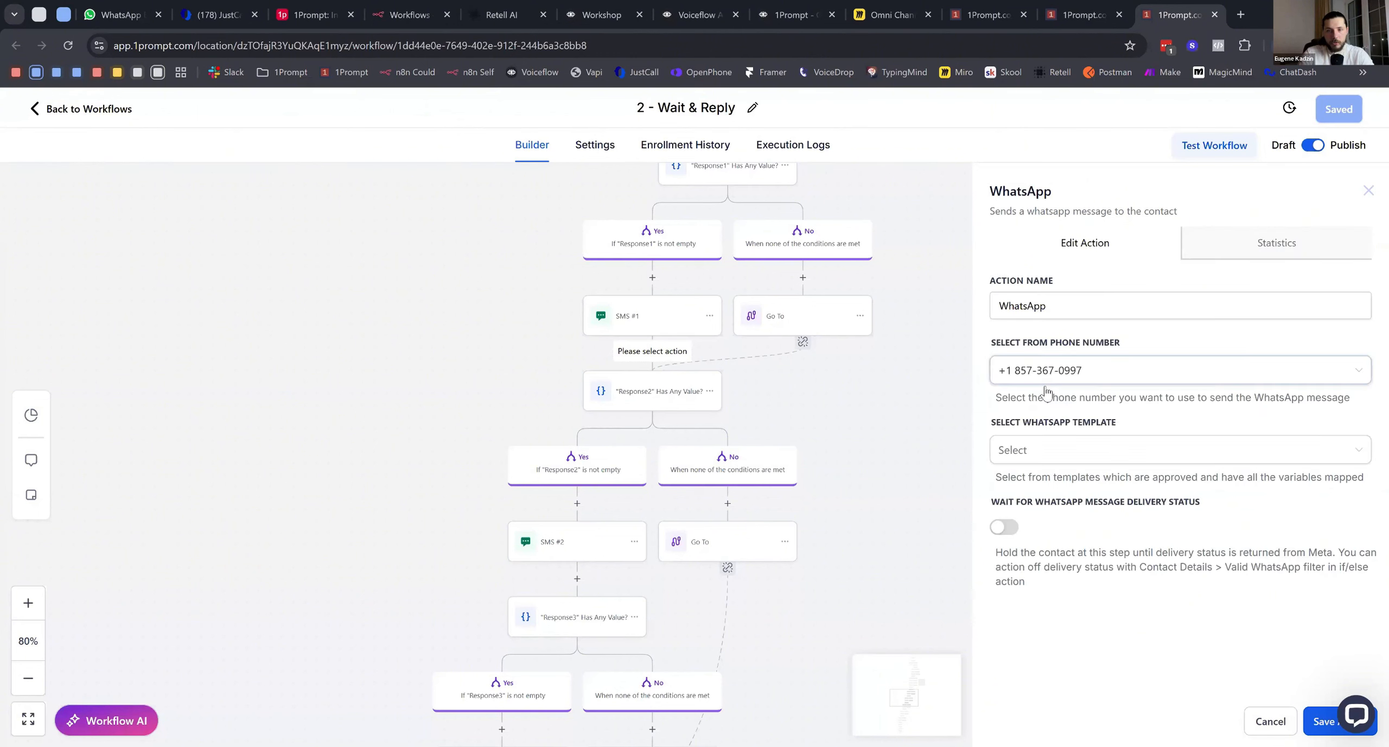
{"action": "left_click", "coordinate": [1050, 377]}
{"action": "left_click", "coordinate": [1050, 402]}
{"action": "left_click", "coordinate": [1054, 459]}
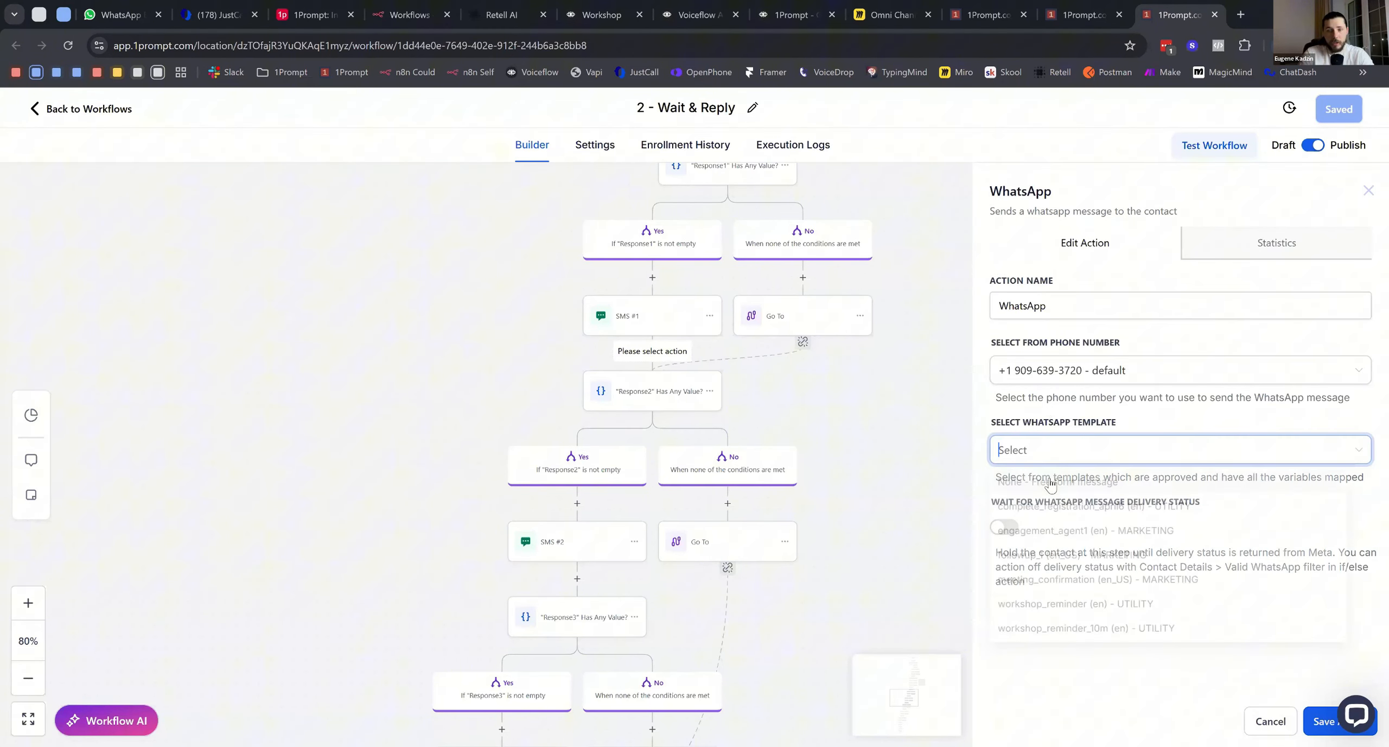
{"action": "left_click", "coordinate": [1053, 482]}
Insert the Response1 custom field as the WhatsApp message text and save the action
{"action": "left_click", "coordinate": [1074, 659]}
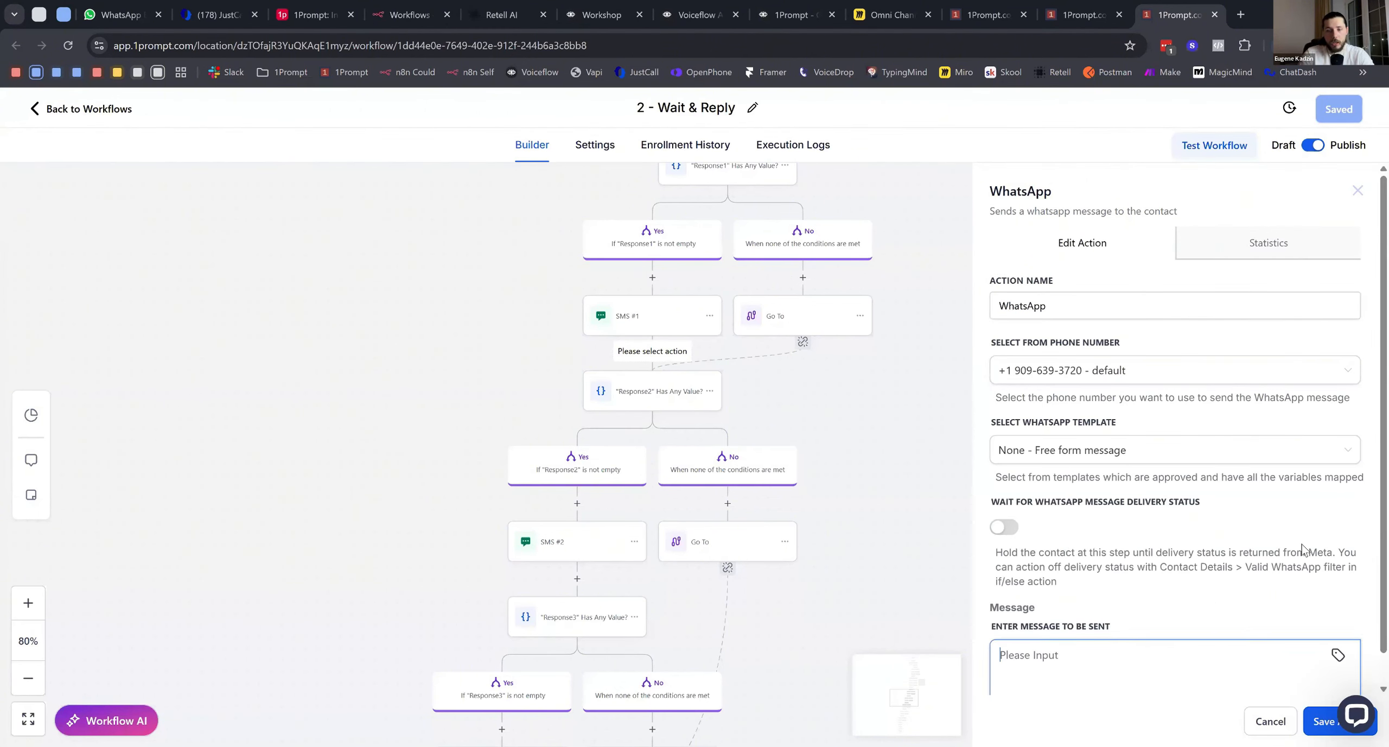
{"action": "scroll", "coordinate": [1306, 552], "scroll_direction": "down", "scroll_amount": 2}
{"action": "left_click", "coordinate": [1339, 623]}
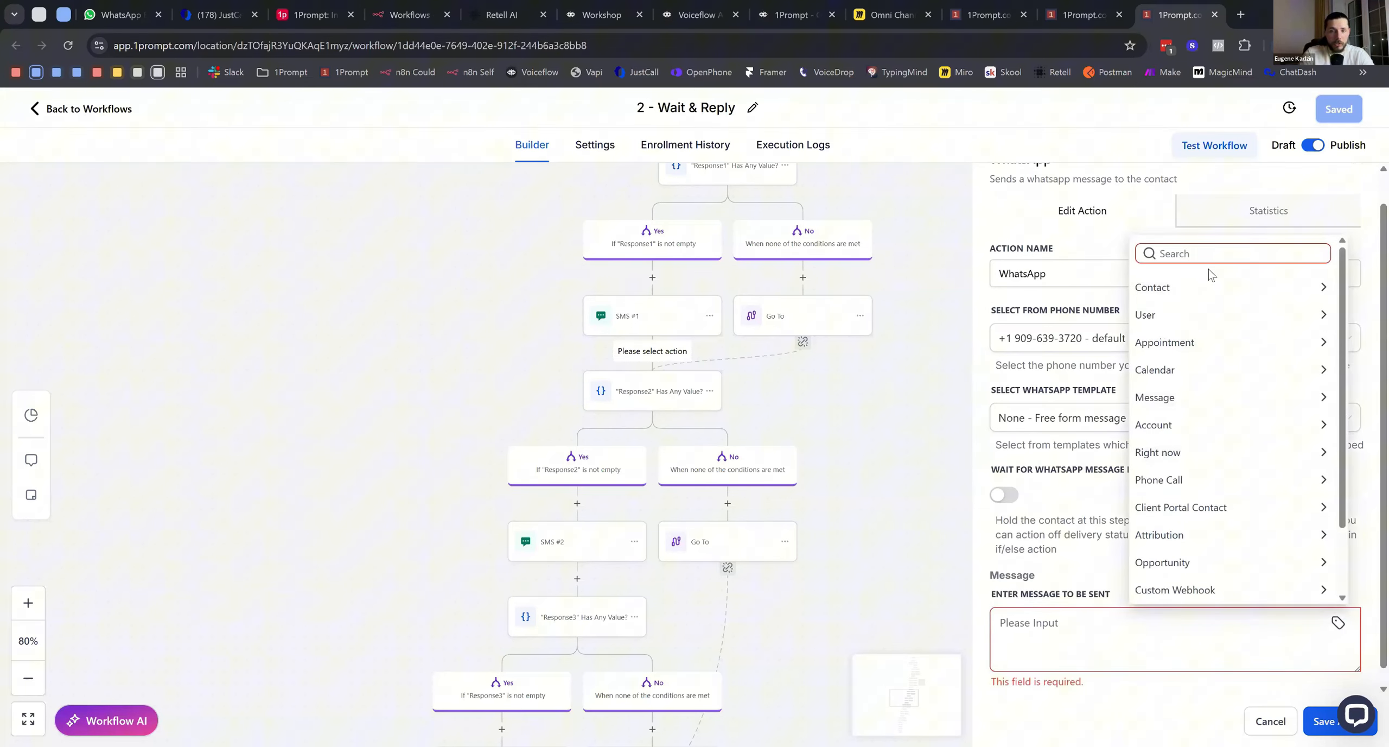
{"action": "left_click", "coordinate": [1205, 253]}
{"action": "type", "text": "resp"}
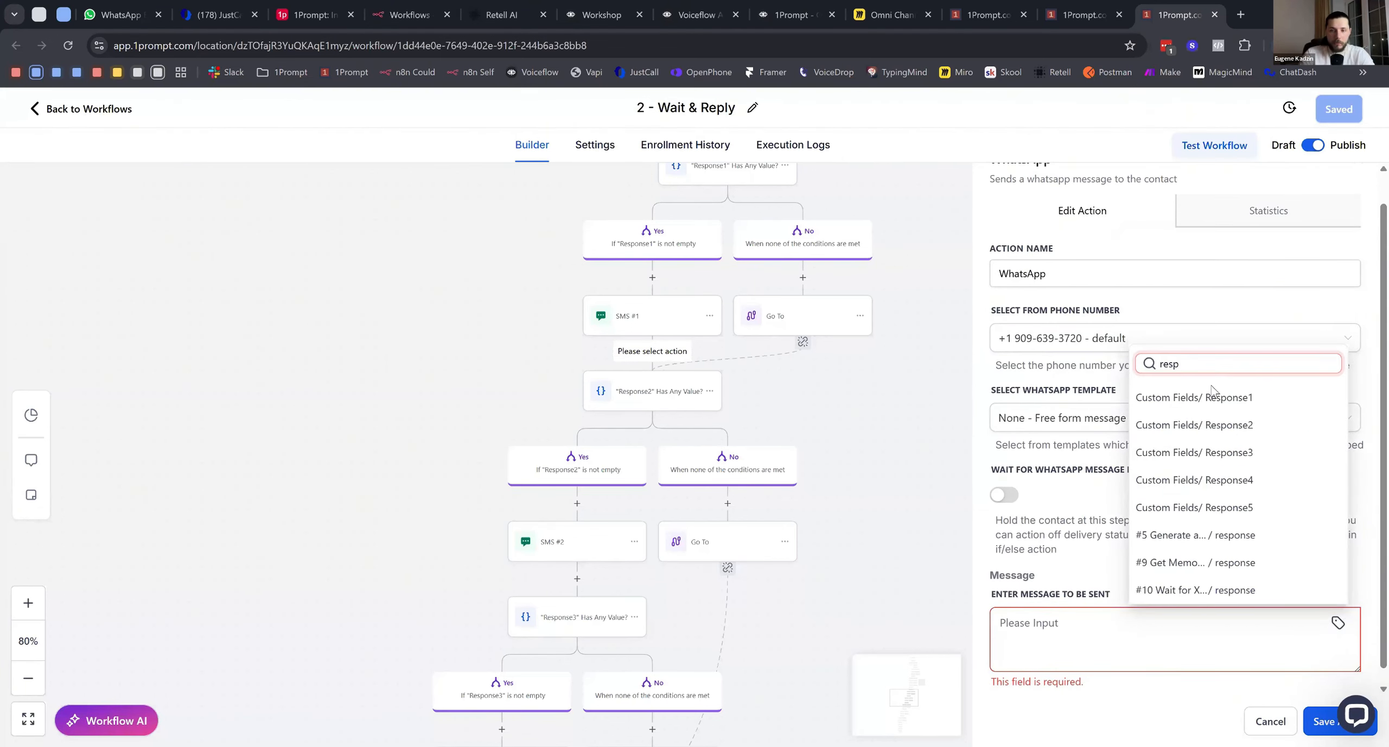
{"action": "left_click", "coordinate": [1225, 405]}
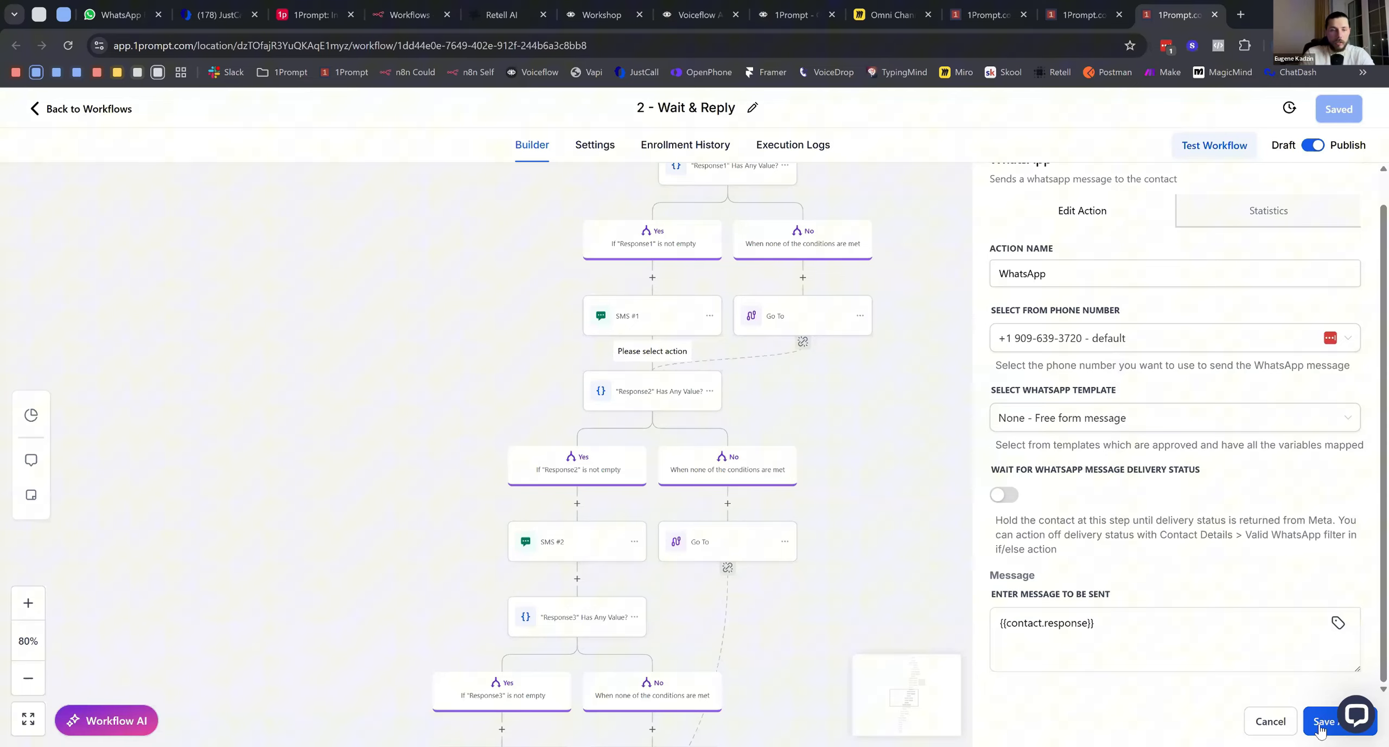
{"action": "left_click", "coordinate": [1322, 722]}
Delete the SMS #1 action above the new WhatsApp action, leaving the actions that follow it in place
{"action": "scroll", "coordinate": [890, 379], "scroll_direction": "down", "scroll_amount": 3}
{"action": "scroll", "coordinate": [759, 261], "scroll_direction": "up", "scroll_amount": 2}
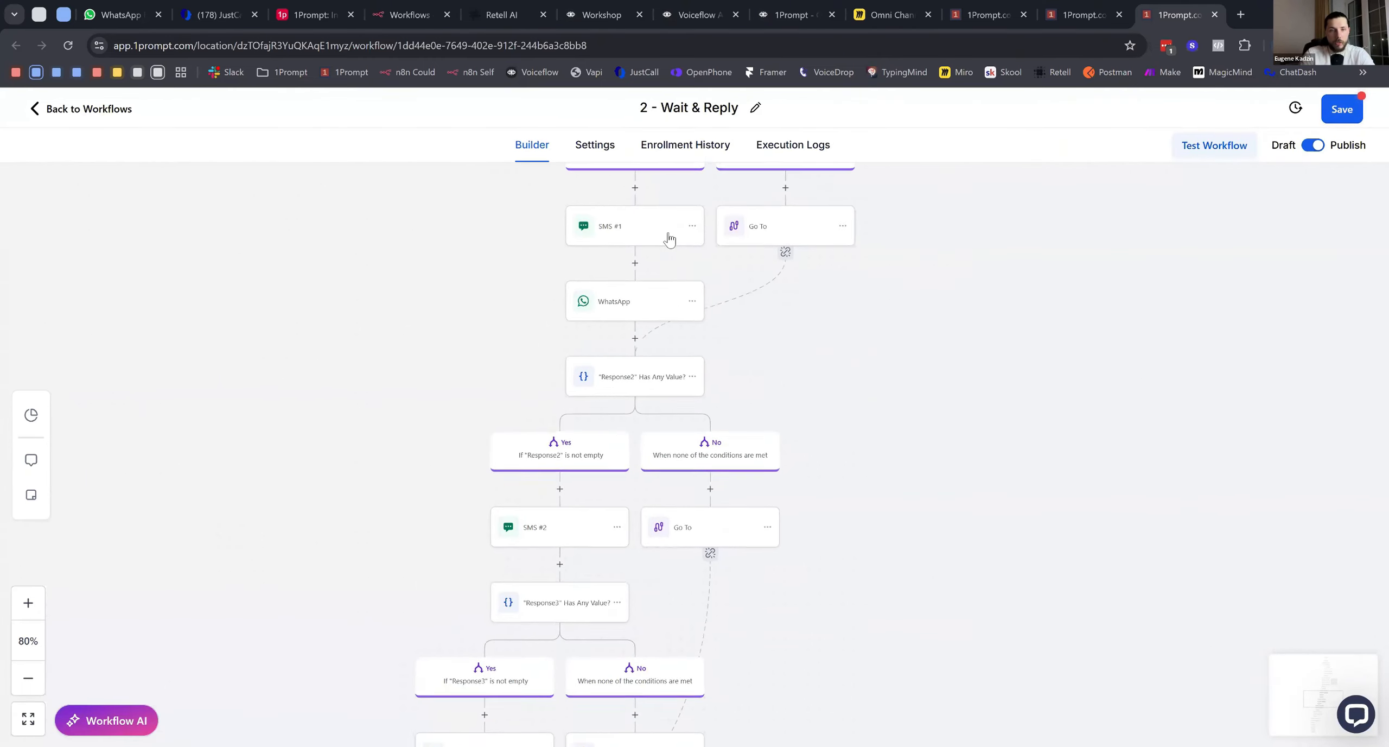
{"action": "left_click", "coordinate": [692, 233]}
{"action": "mouse_move", "coordinate": [736, 322]}
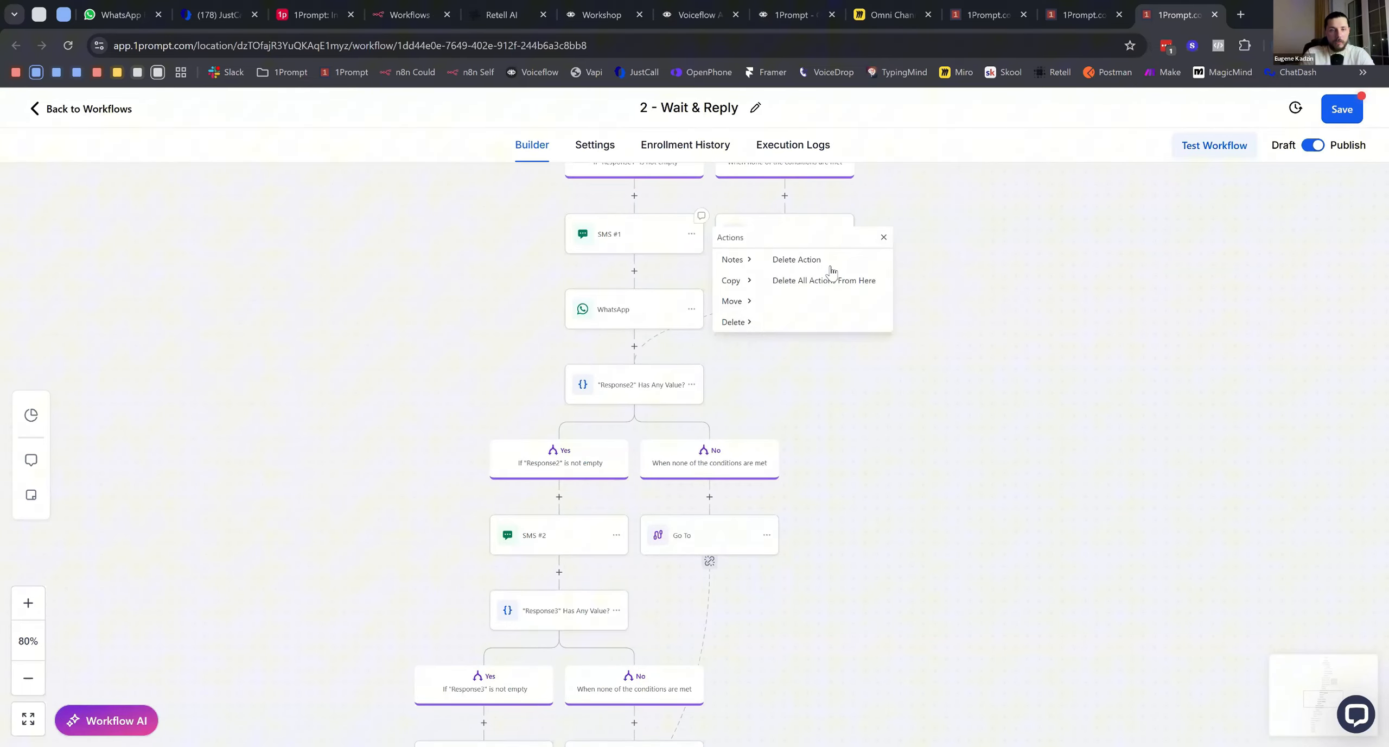
{"action": "left_click", "coordinate": [829, 261]}
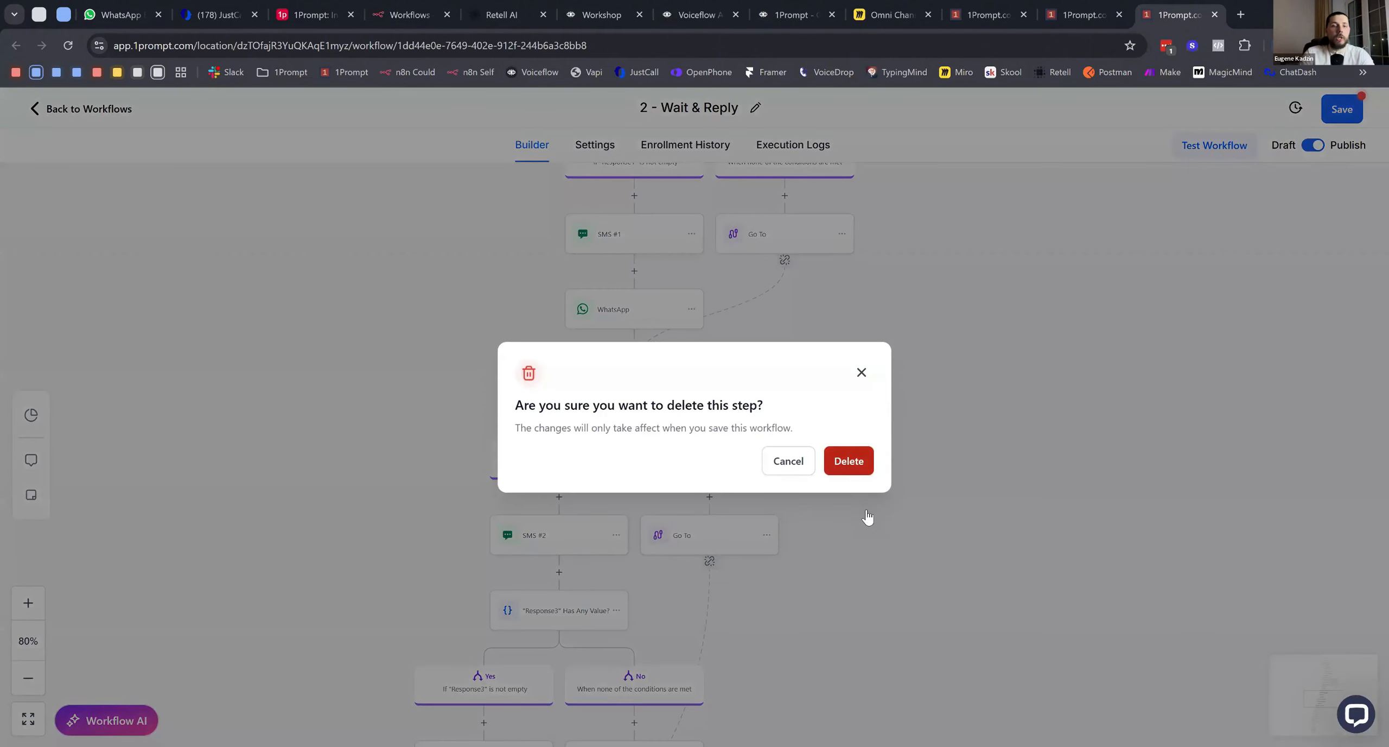
{"action": "left_click", "coordinate": [858, 468]}
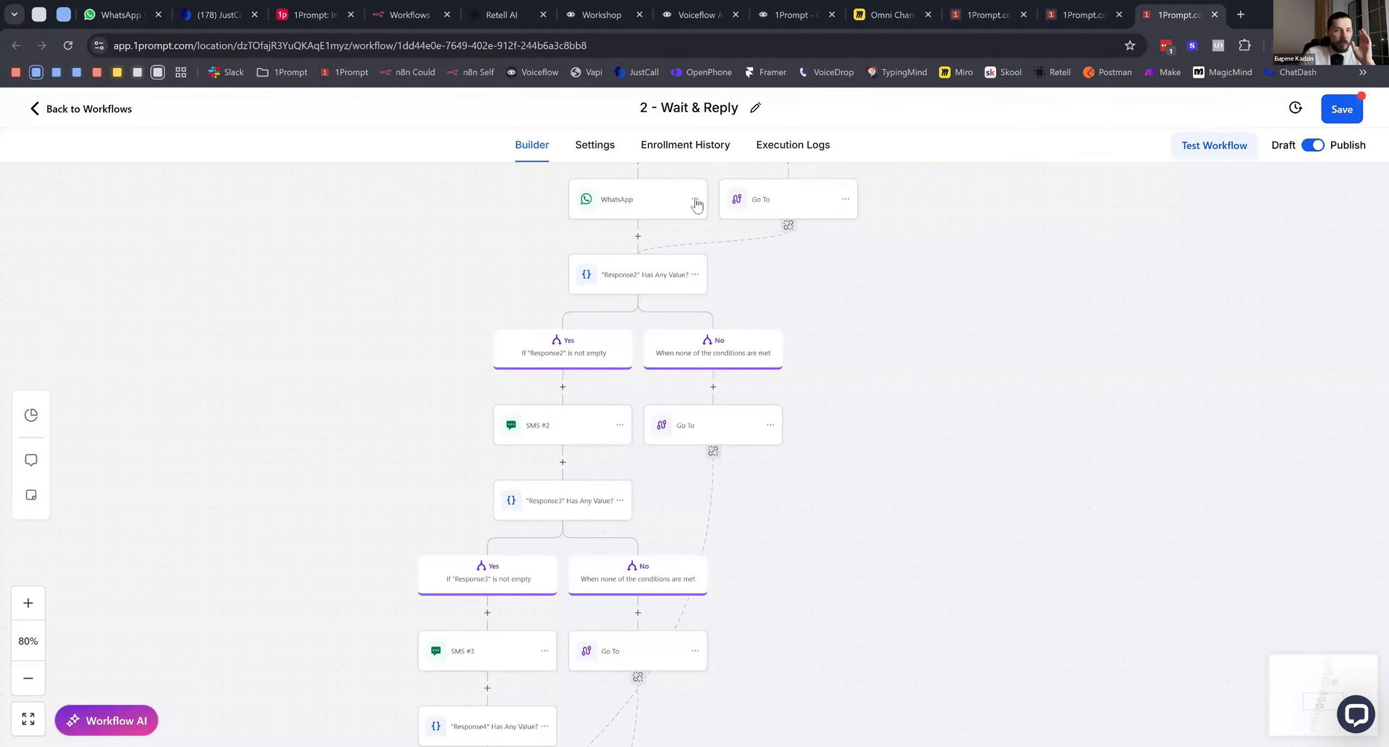
Copy the WhatsApp action into the Yes branch of the Response2 condition, directly above SMS #2
{"action": "left_click", "coordinate": [695, 199]}
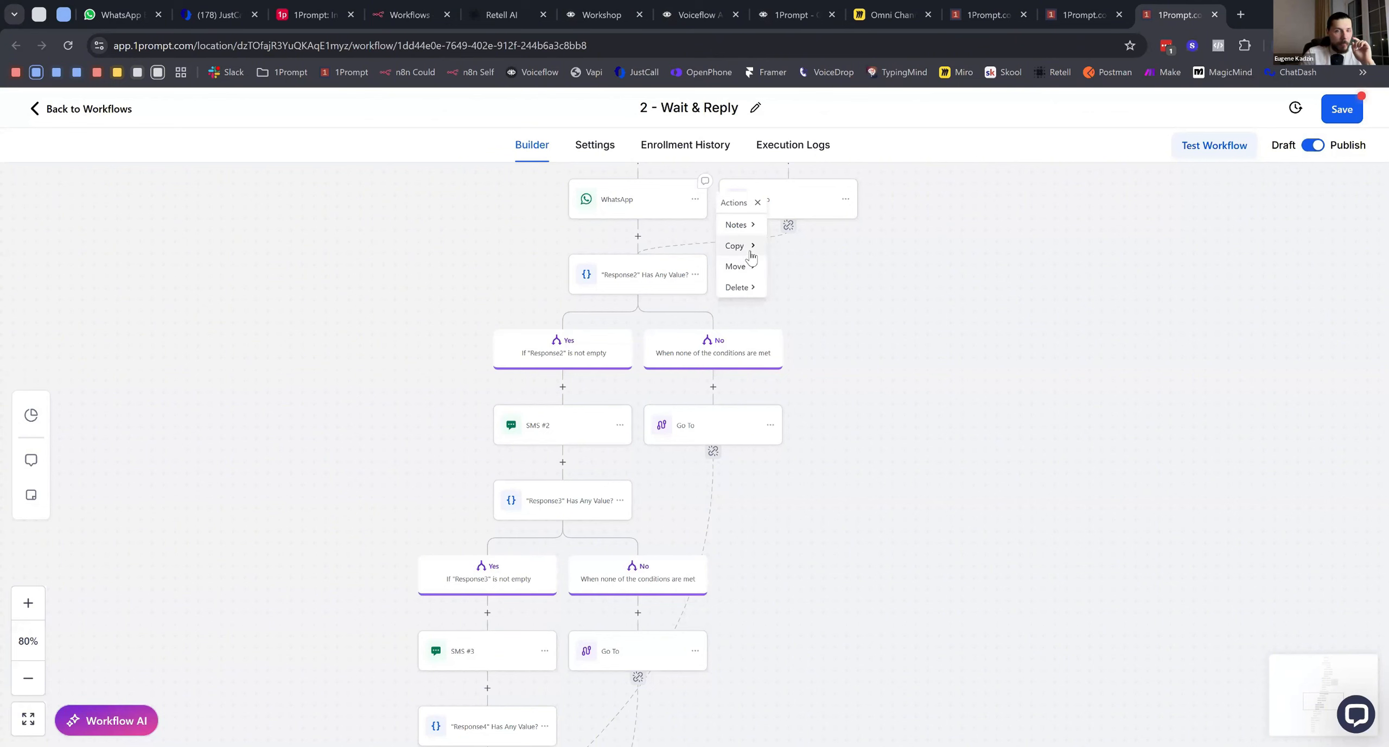
{"action": "mouse_move", "coordinate": [738, 245]}
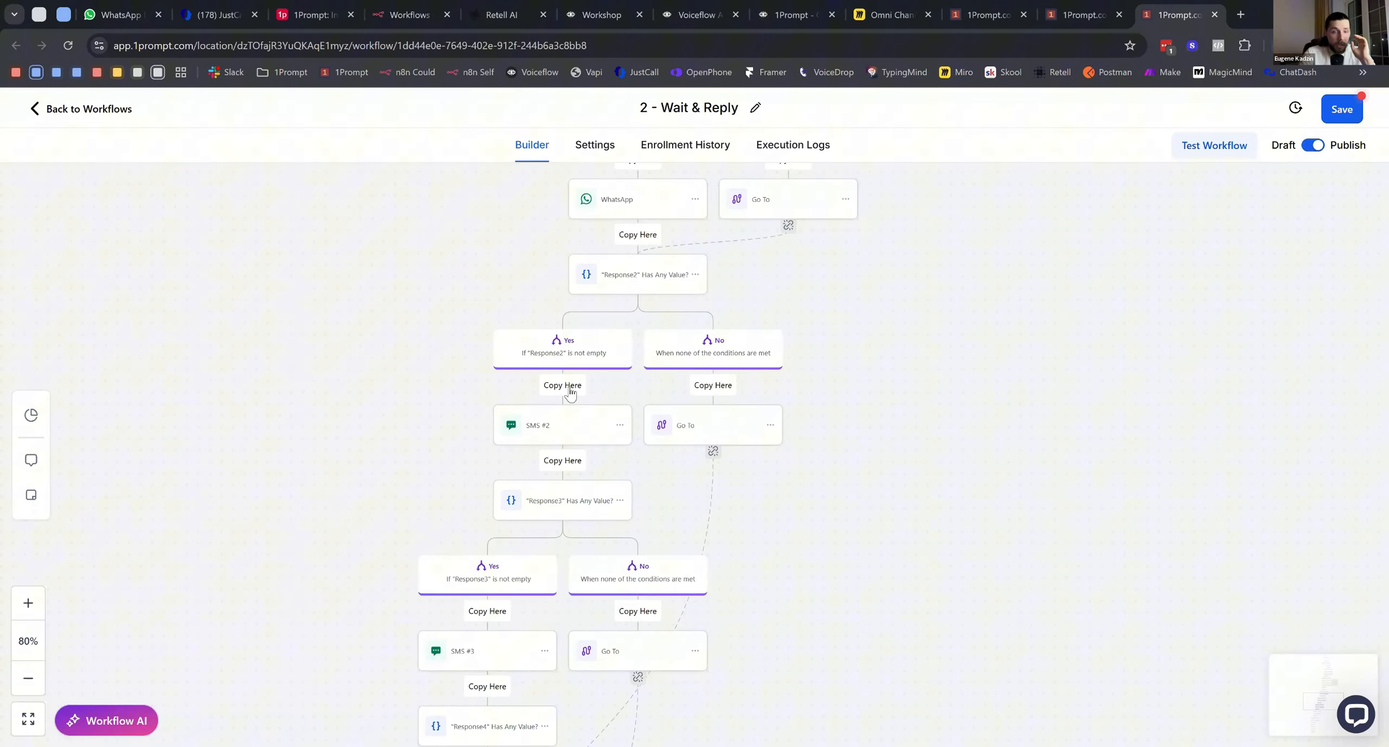
Switch to JustCall to review the bot's consecutive replies in the SMS conversation, and return to the Wait & Reply workflow
{"action": "left_click", "coordinate": [226, 7]}
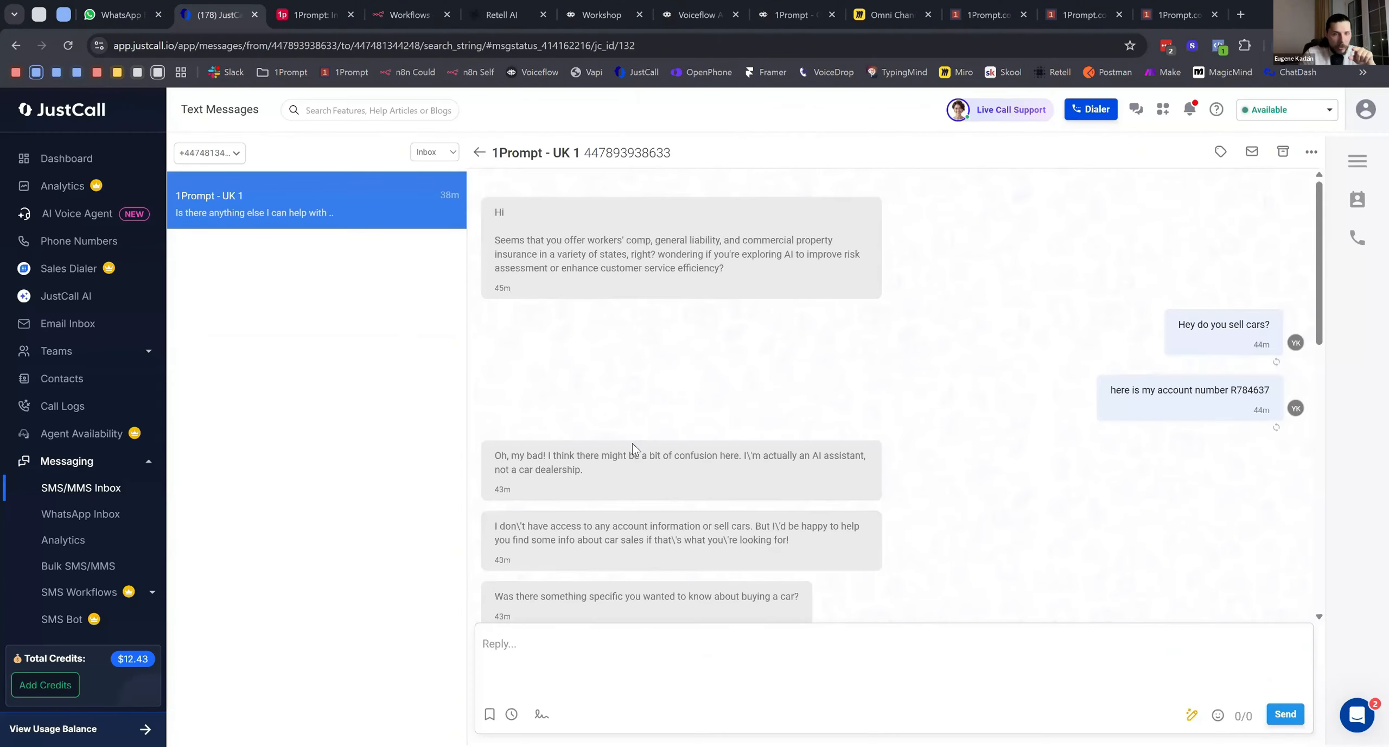
{"action": "scroll", "coordinate": [632, 447], "scroll_direction": "down", "scroll_amount": 1}
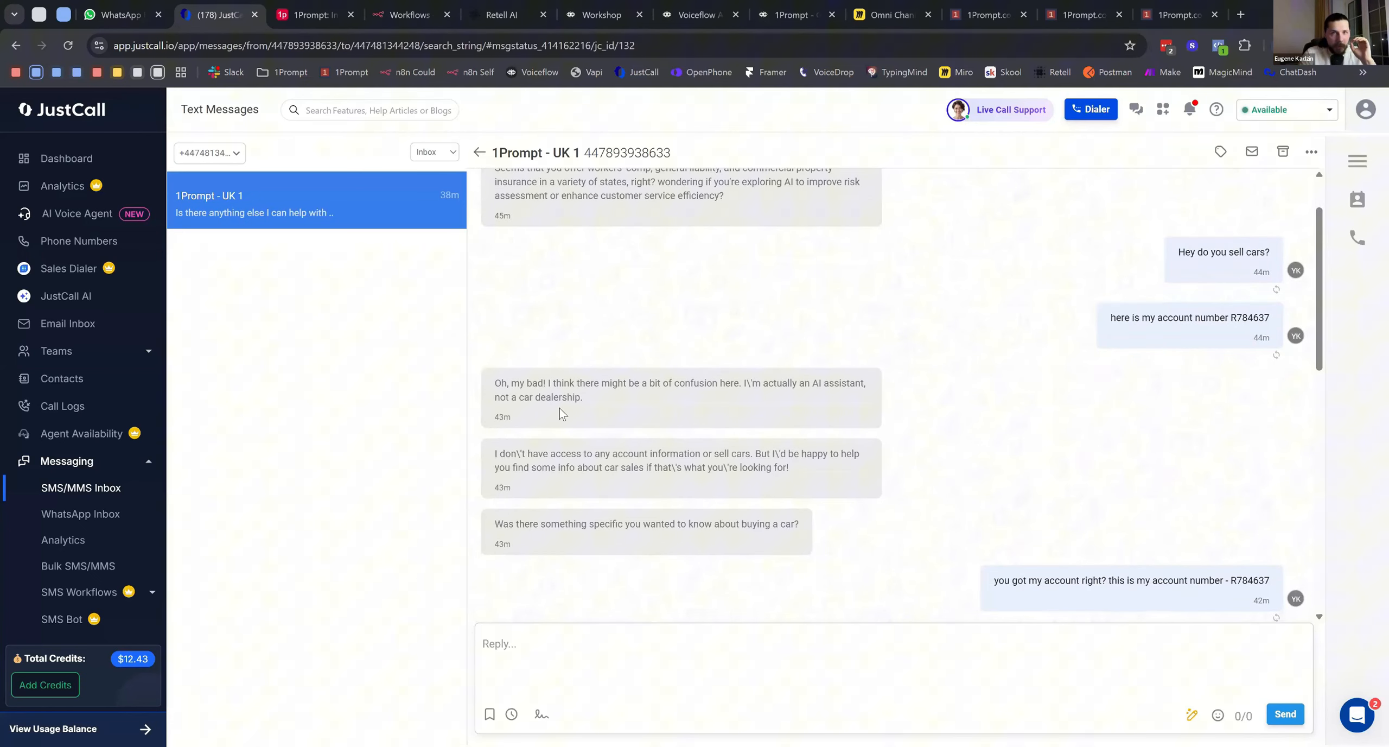
{"action": "left_click_drag", "start_coordinate": [495, 384], "coordinate": [687, 551]}
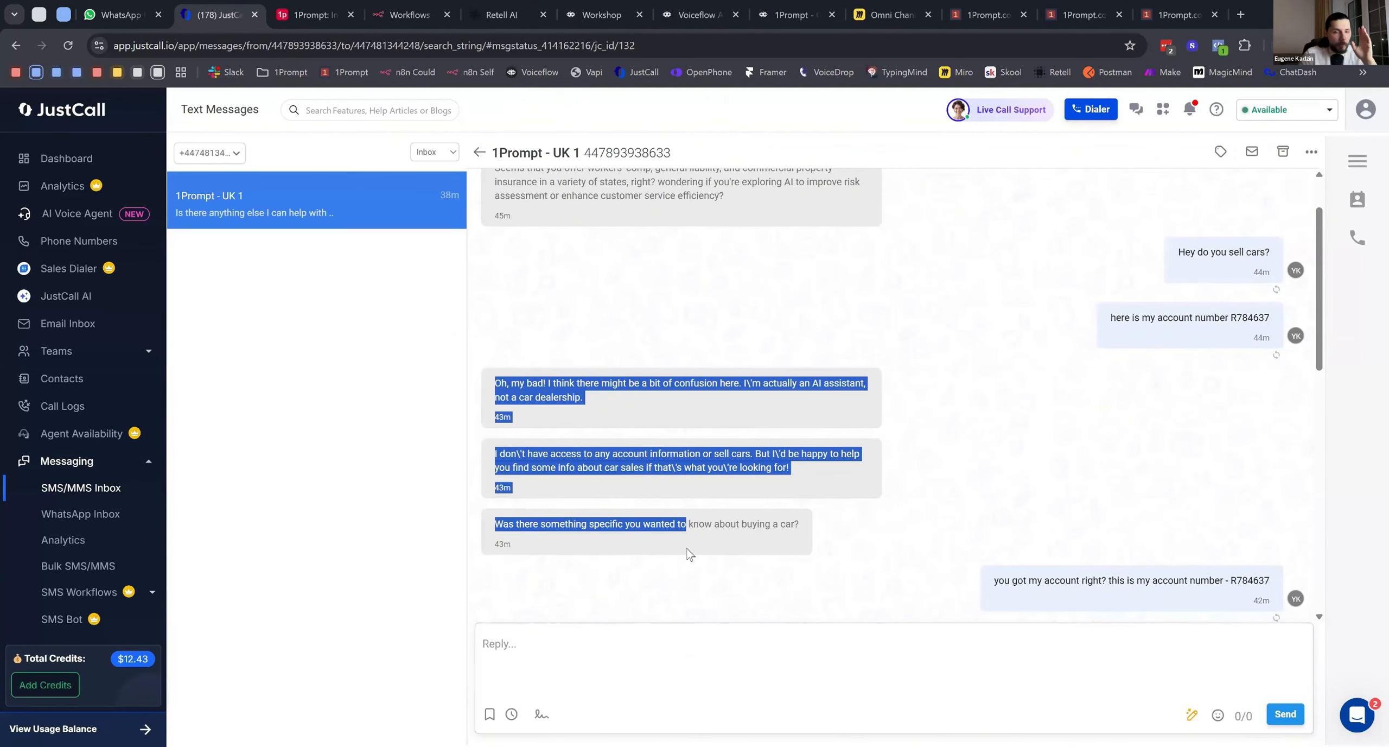
{"action": "left_click", "coordinate": [1179, 17]}
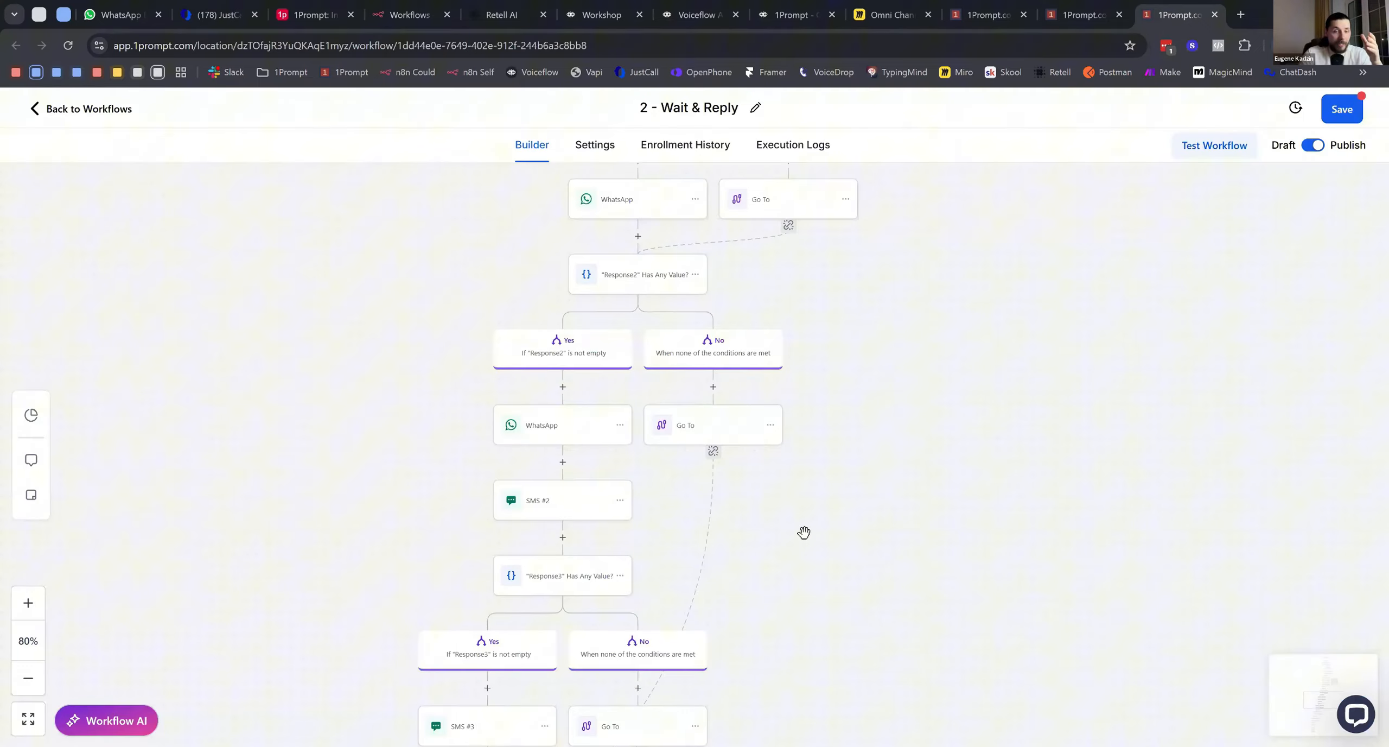
Insert the Response2 custom field as the message of the copied WhatsApp action above SMS #2 and save the action
{"action": "scroll", "coordinate": [803, 478], "scroll_direction": "down", "scroll_amount": 1}
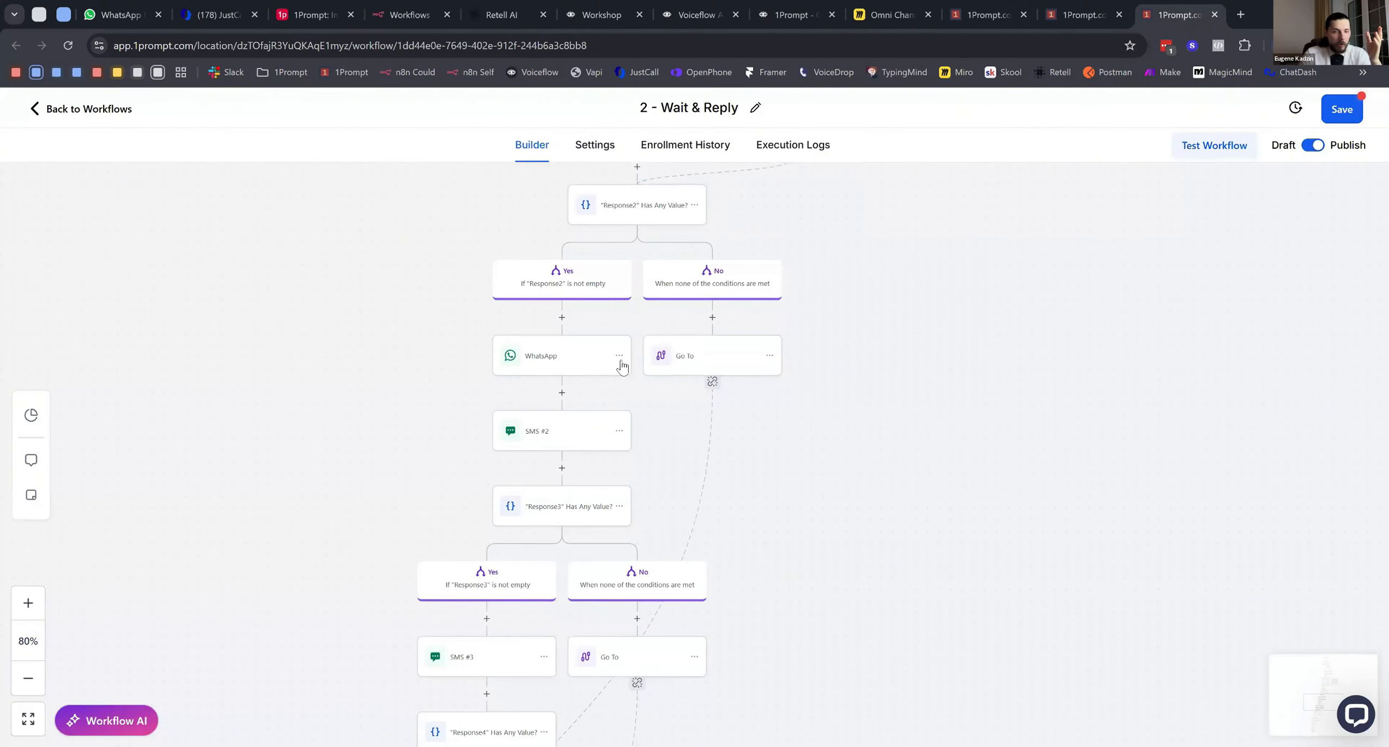
{"action": "left_click", "coordinate": [580, 368]}
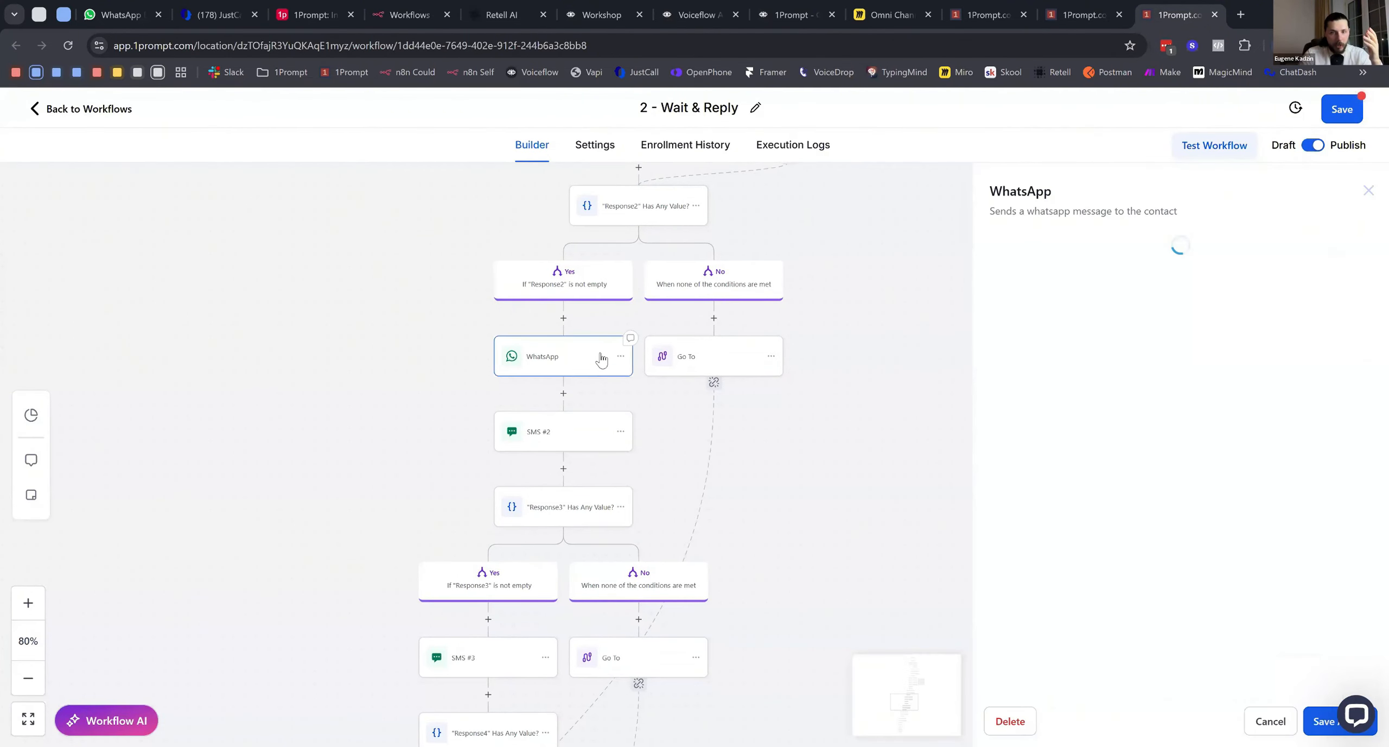
{"action": "left_click", "coordinate": [1338, 655]}
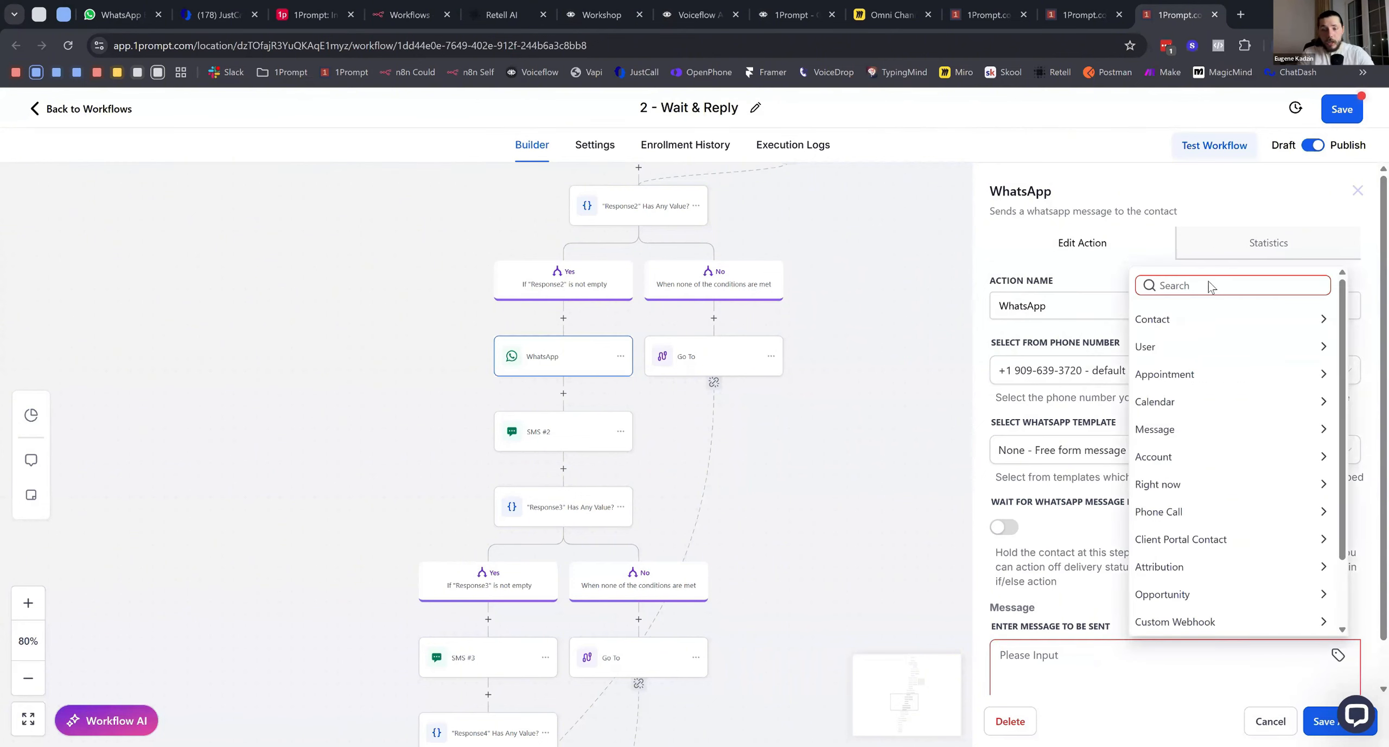
{"action": "left_click", "coordinate": [1206, 283]}
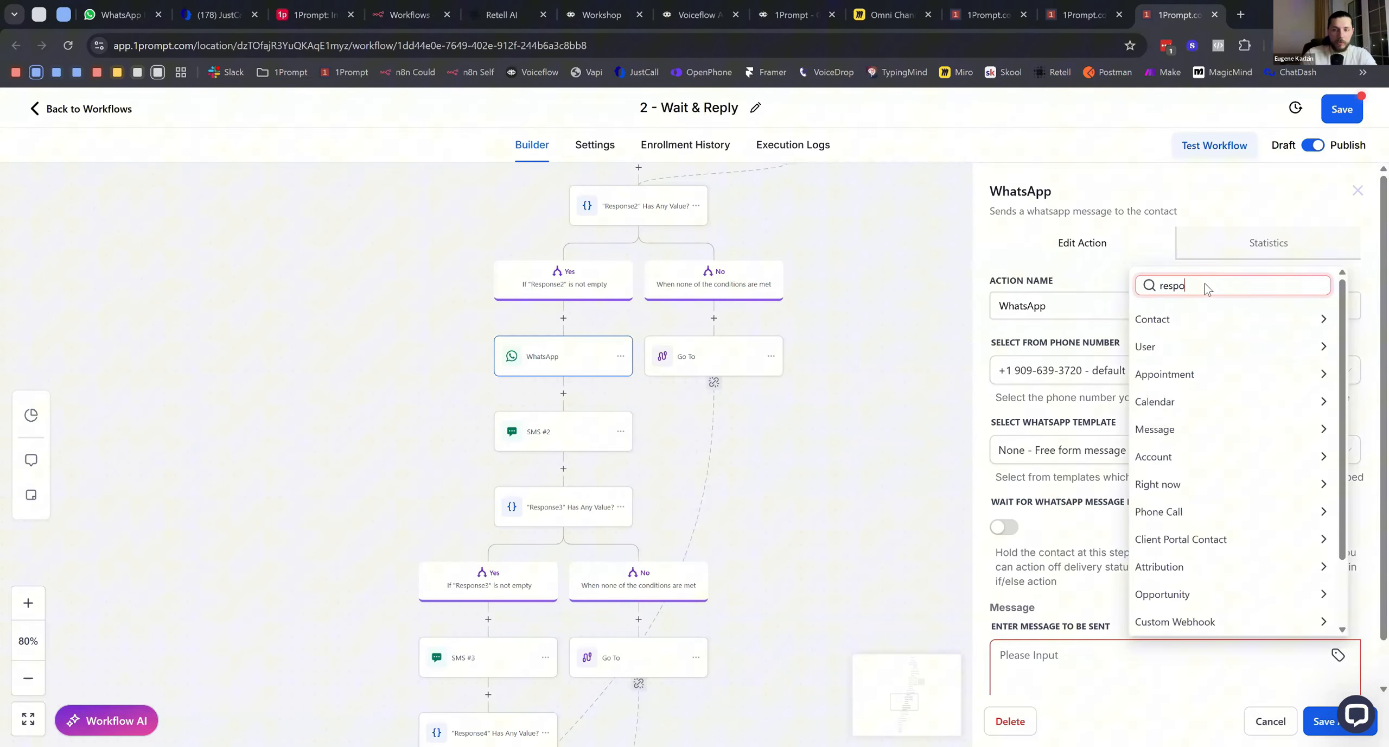
{"action": "key", "text": "Return"}
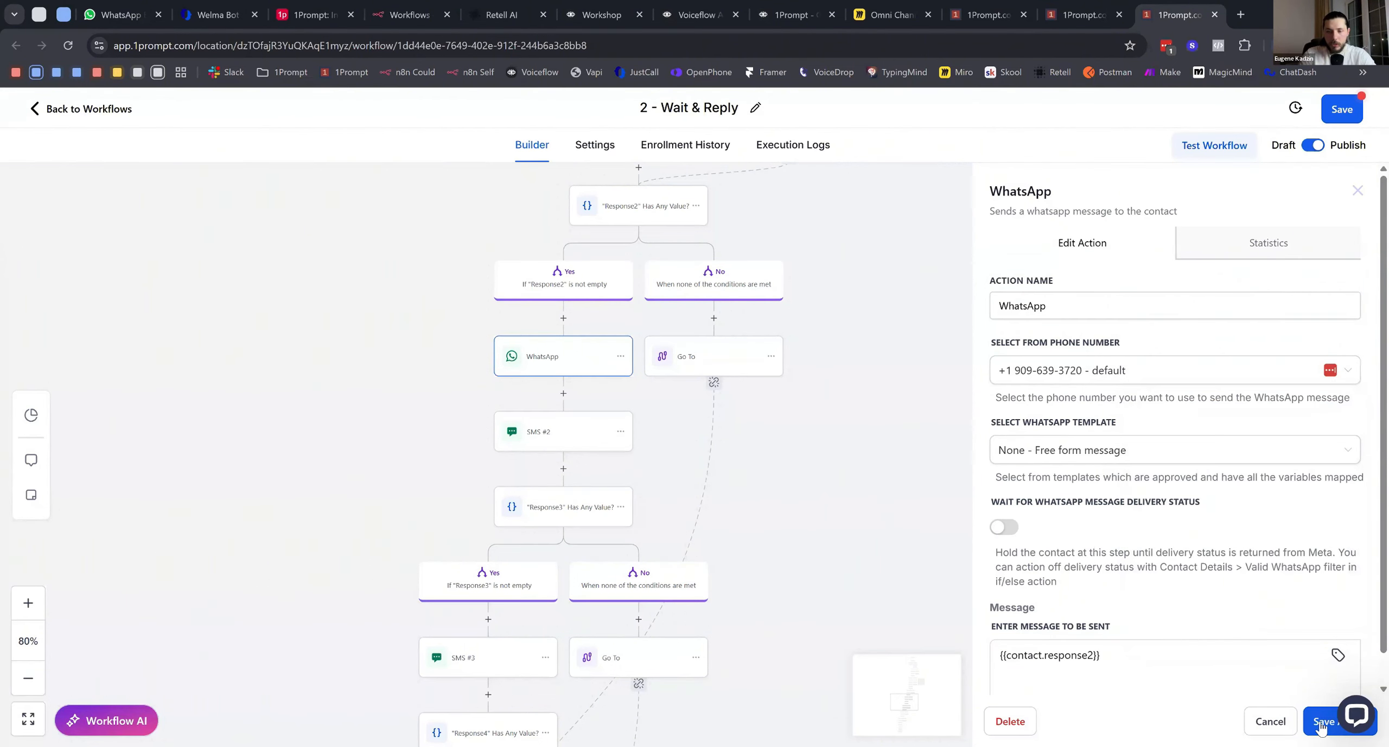
{"action": "left_click", "coordinate": [1322, 725]}
{"action": "scroll", "coordinate": [874, 283], "scroll_direction": "down", "scroll_amount": 5}
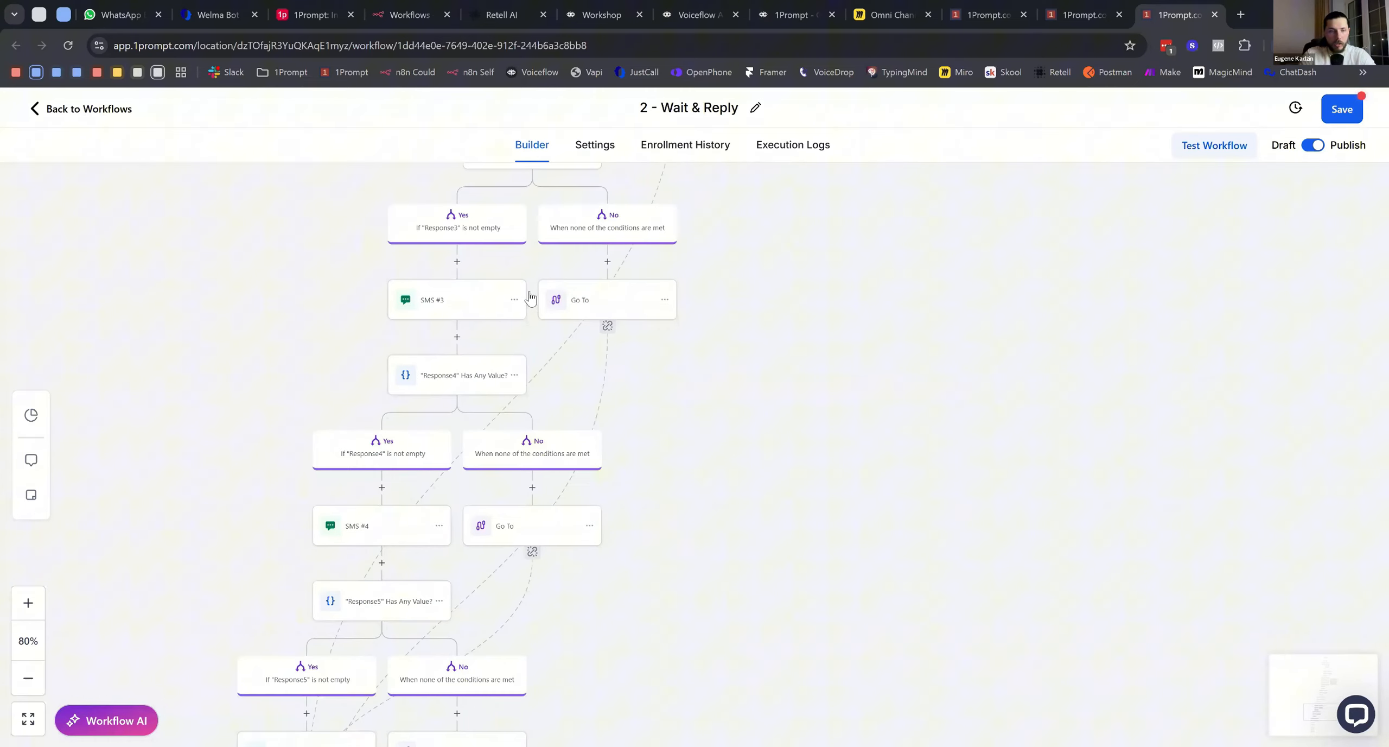
Delete the SMS #2 action below the WhatsApp action in the Response2 Yes branch, keeping the actions that follow it
{"action": "scroll", "coordinate": [543, 394], "scroll_direction": "up", "scroll_amount": 6}
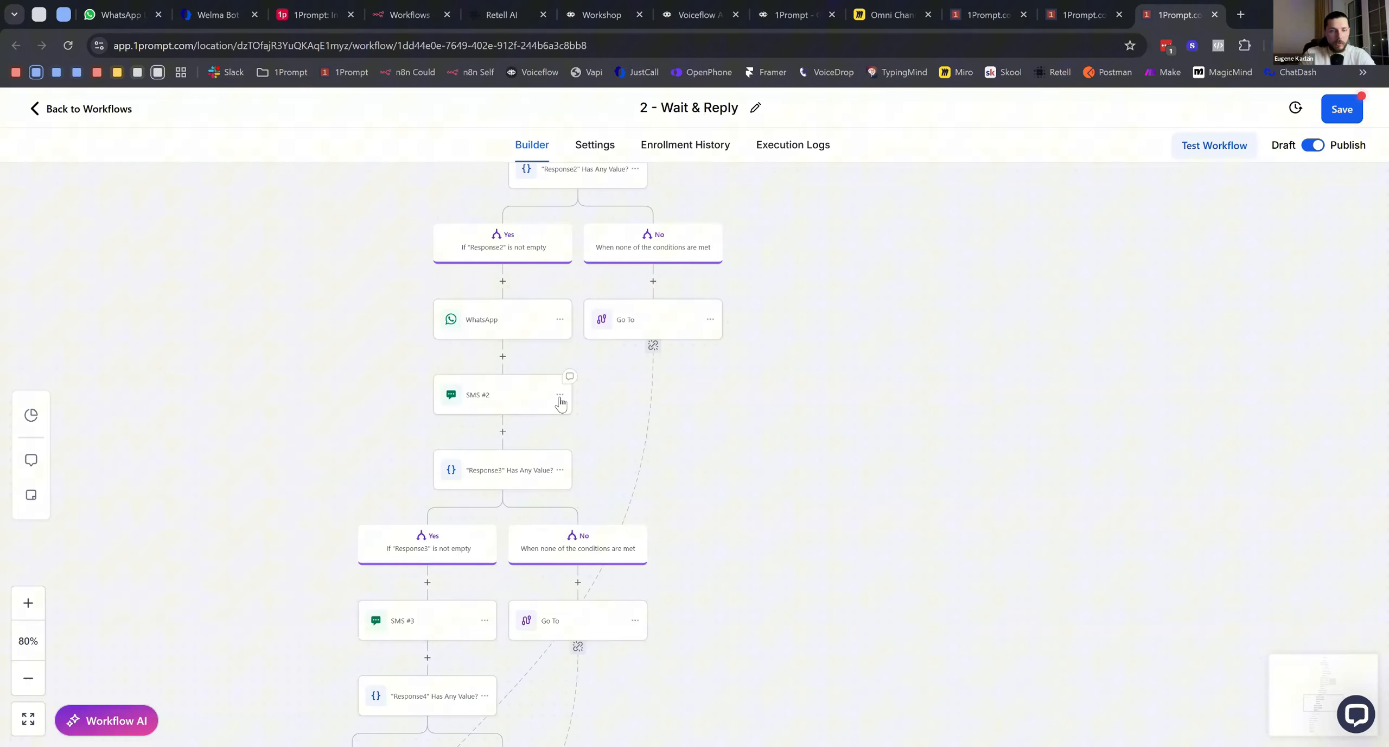
{"action": "left_click", "coordinate": [559, 395]}
{"action": "mouse_move", "coordinate": [611, 480]}
{"action": "left_click", "coordinate": [669, 416]}
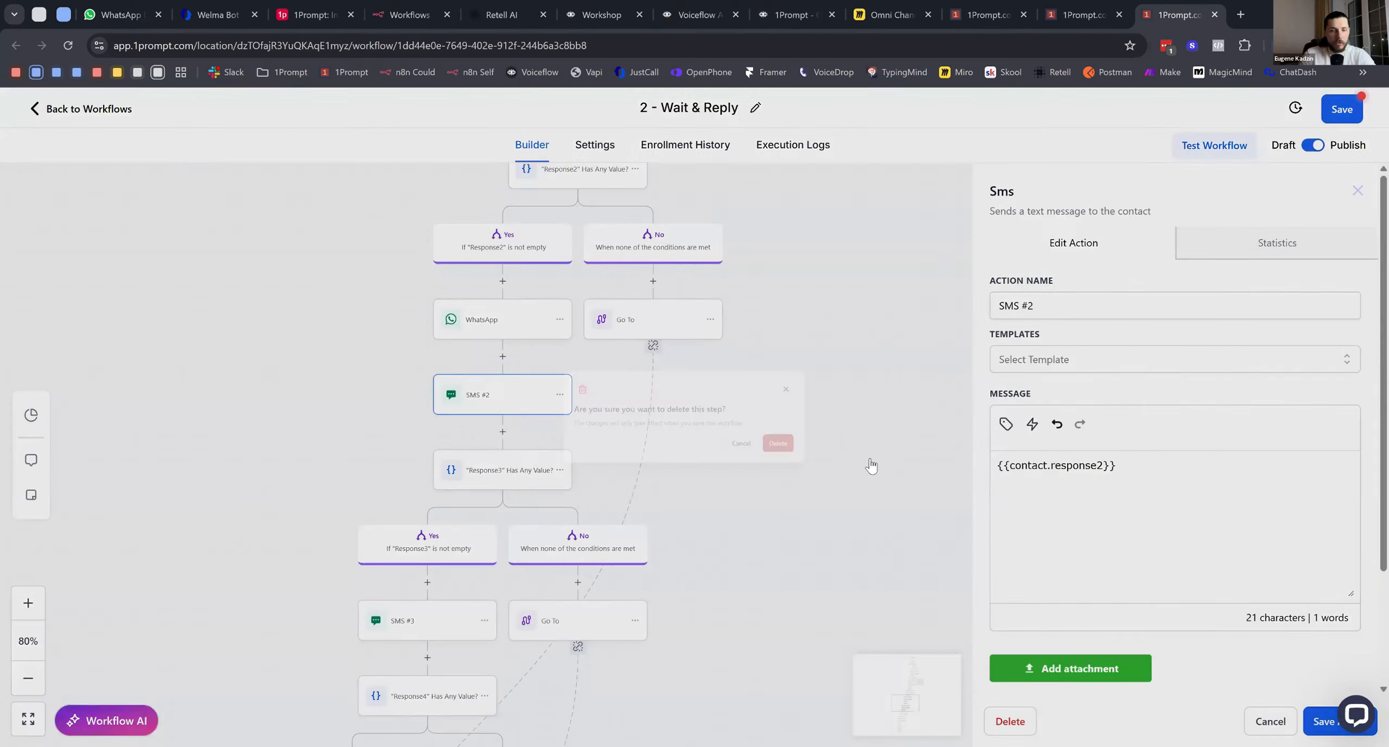
{"action": "left_click", "coordinate": [841, 466]}
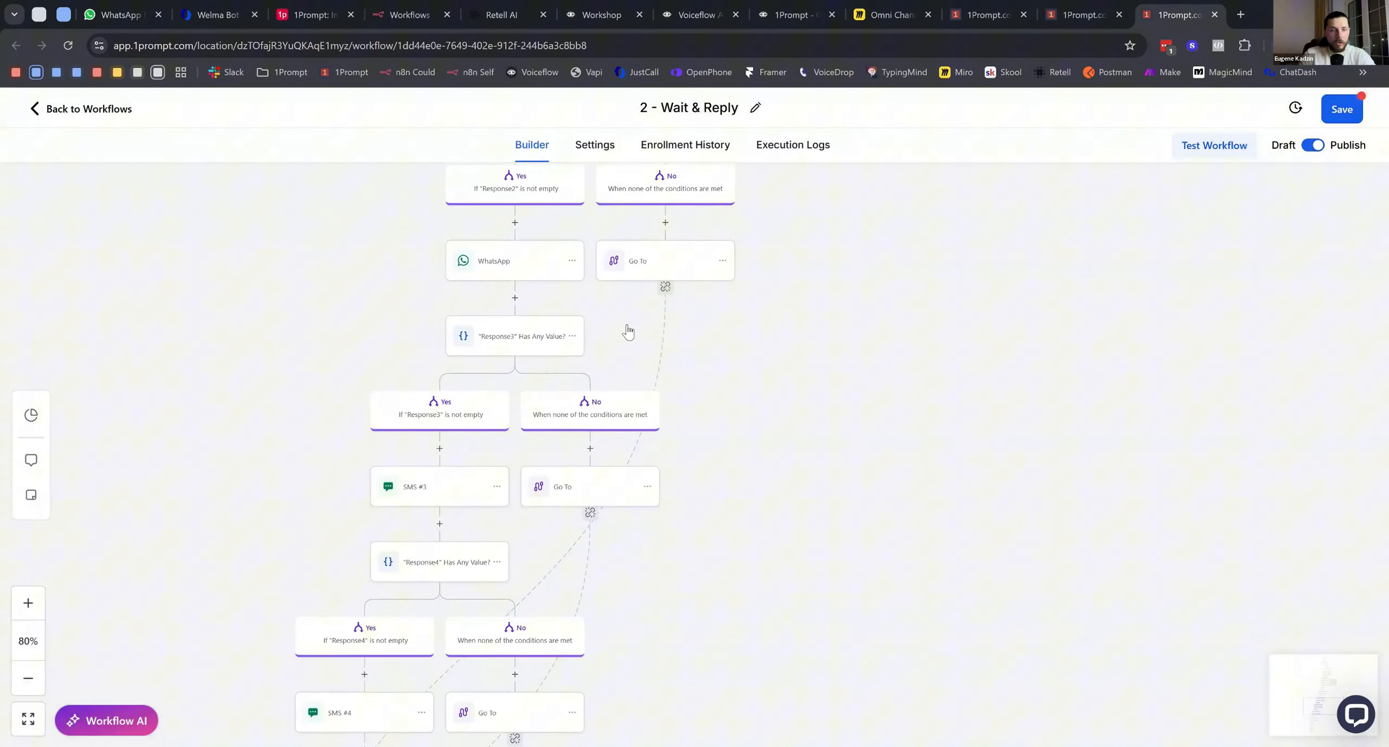
Copy the WhatsApp action into the Response3 Yes branch above SMS #3, replace its message with the Response3 custom field, and save the action
{"action": "left_click", "coordinate": [574, 255]}
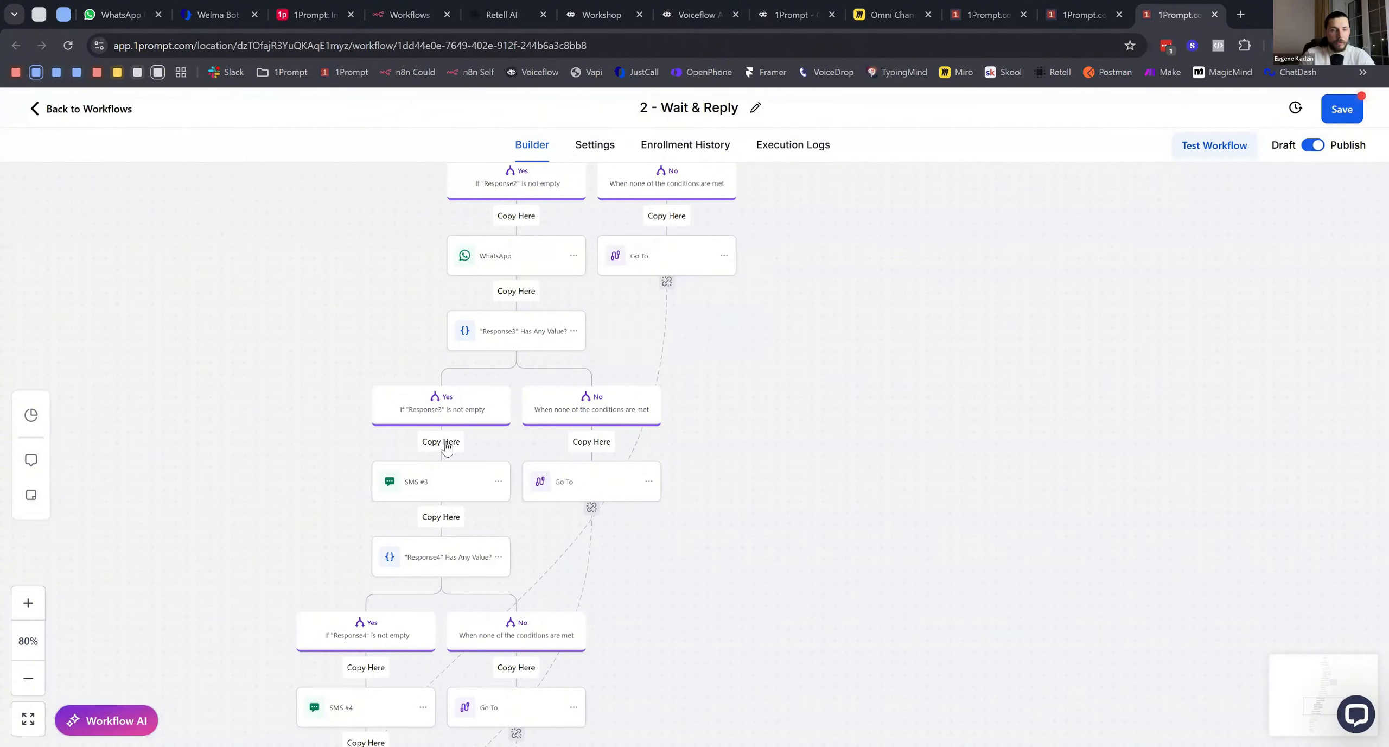
{"action": "left_click", "coordinate": [445, 448]}
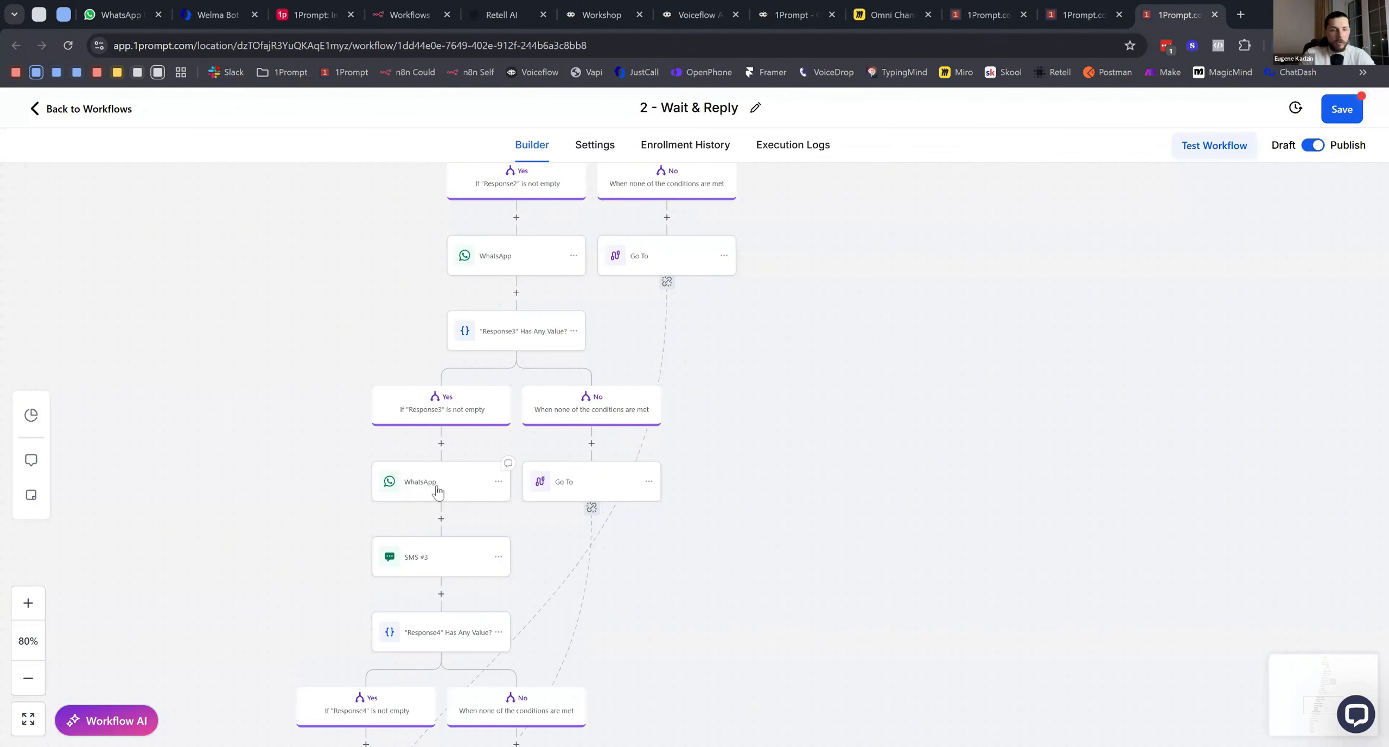
{"action": "left_click", "coordinate": [440, 491]}
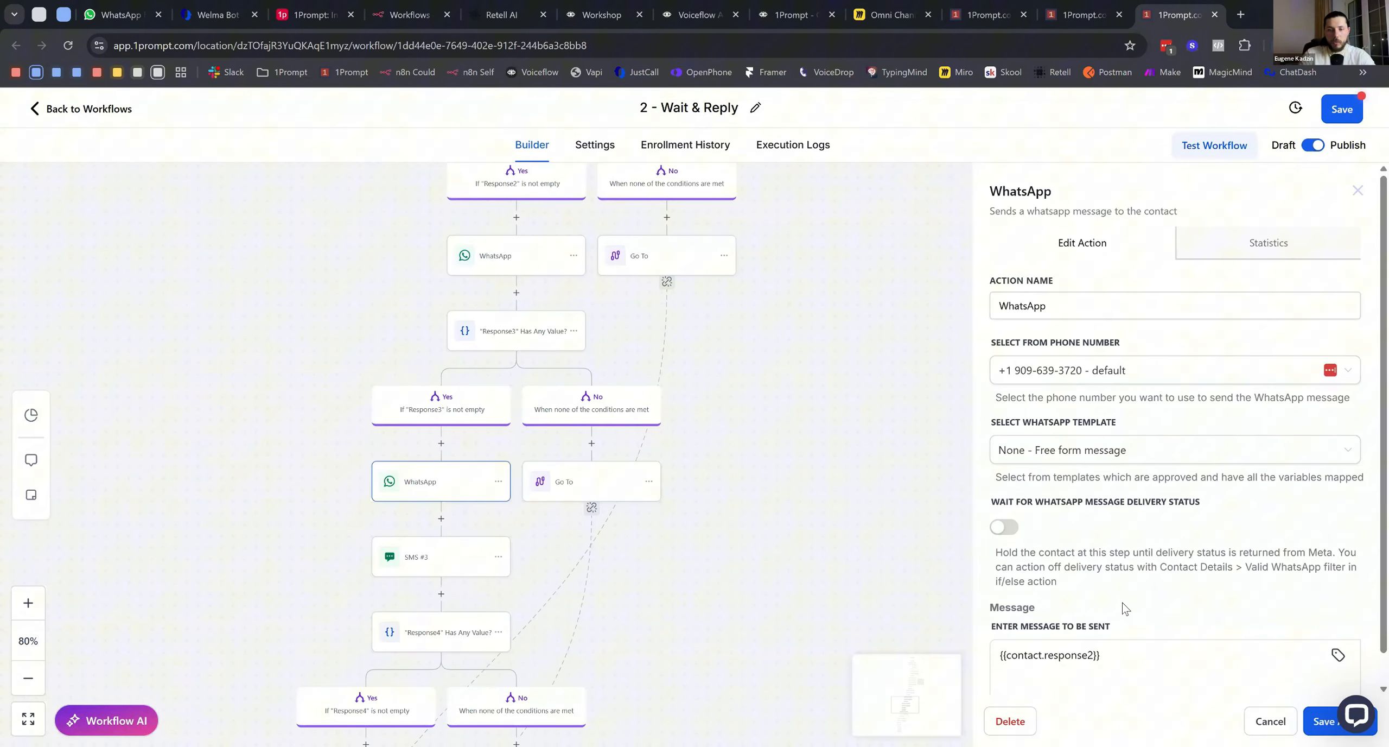
{"action": "key", "text": "BackSpace"}
{"action": "key", "text": "BackSpace"}
{"action": "key", "text": "BackSpace"}
{"action": "key", "text": "BackSpace"}
{"action": "key", "text": "BackSpace"}
{"action": "key", "text": "BackSpace"}
{"action": "key", "text": "BackSpace"}
{"action": "key", "text": "BackSpace"}
{"action": "key", "text": "BackSpace"}
{"action": "key", "text": "BackSpace"}
{"action": "key", "text": "BackSpace"}
{"action": "key", "text": "BackSpace"}
{"action": "key", "text": "BackSpace"}
{"action": "key", "text": "BackSpace"}
{"action": "key", "text": "BackSpace"}
{"action": "key", "text": "BackSpace"}
{"action": "key", "text": "BackSpace"}
{"action": "key", "text": "BackSpace"}
{"action": "key", "text": "BackSpace"}
{"action": "key", "text": "BackSpace"}
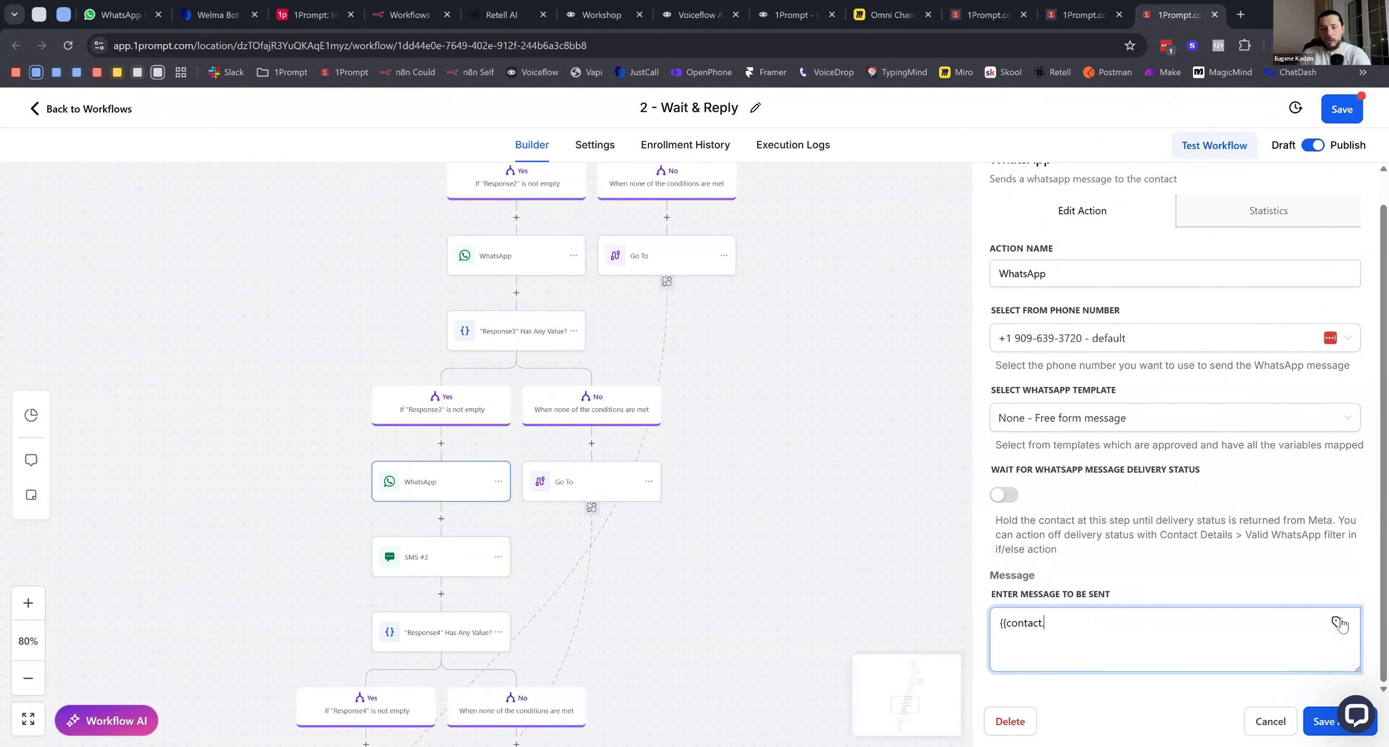
{"action": "left_click", "coordinate": [1338, 622]}
{"action": "type", "text": "respo"}
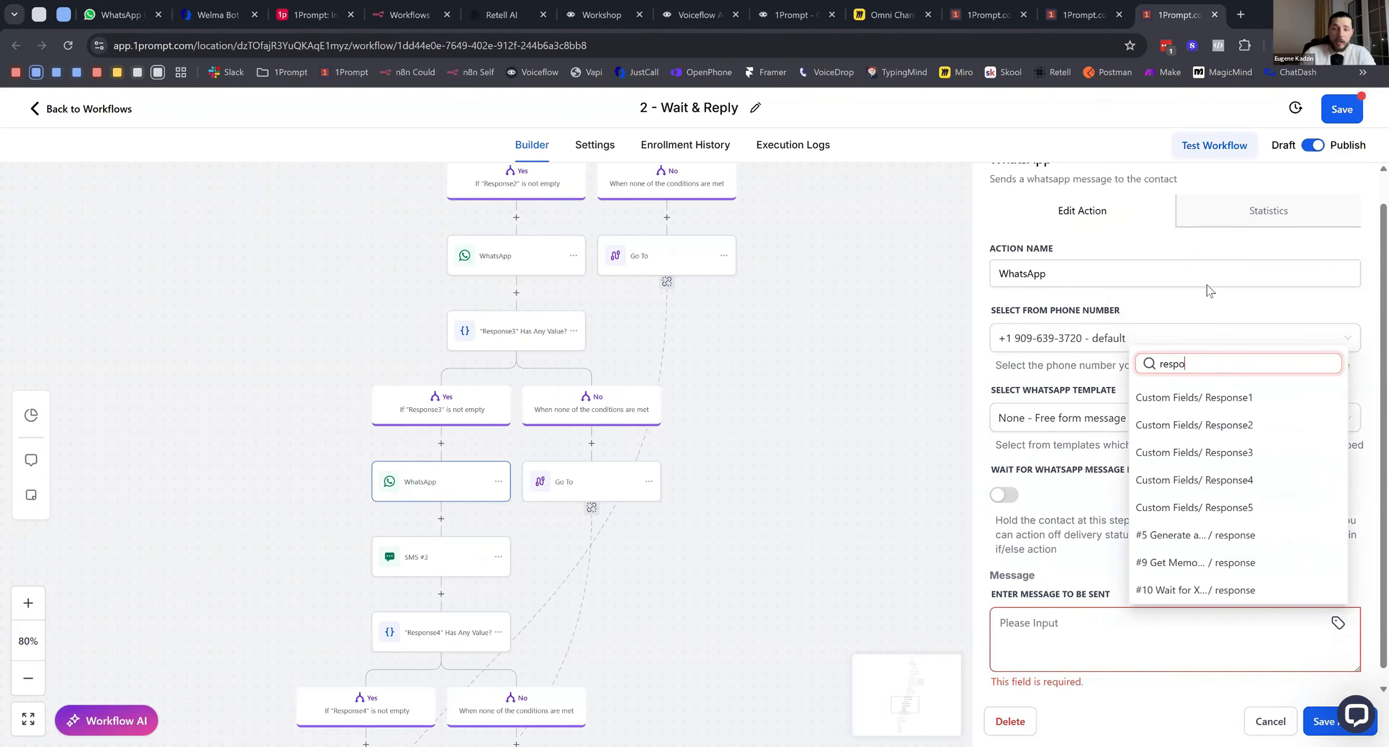
{"action": "left_click", "coordinate": [1241, 453]}
{"action": "left_click", "coordinate": [1313, 725]}
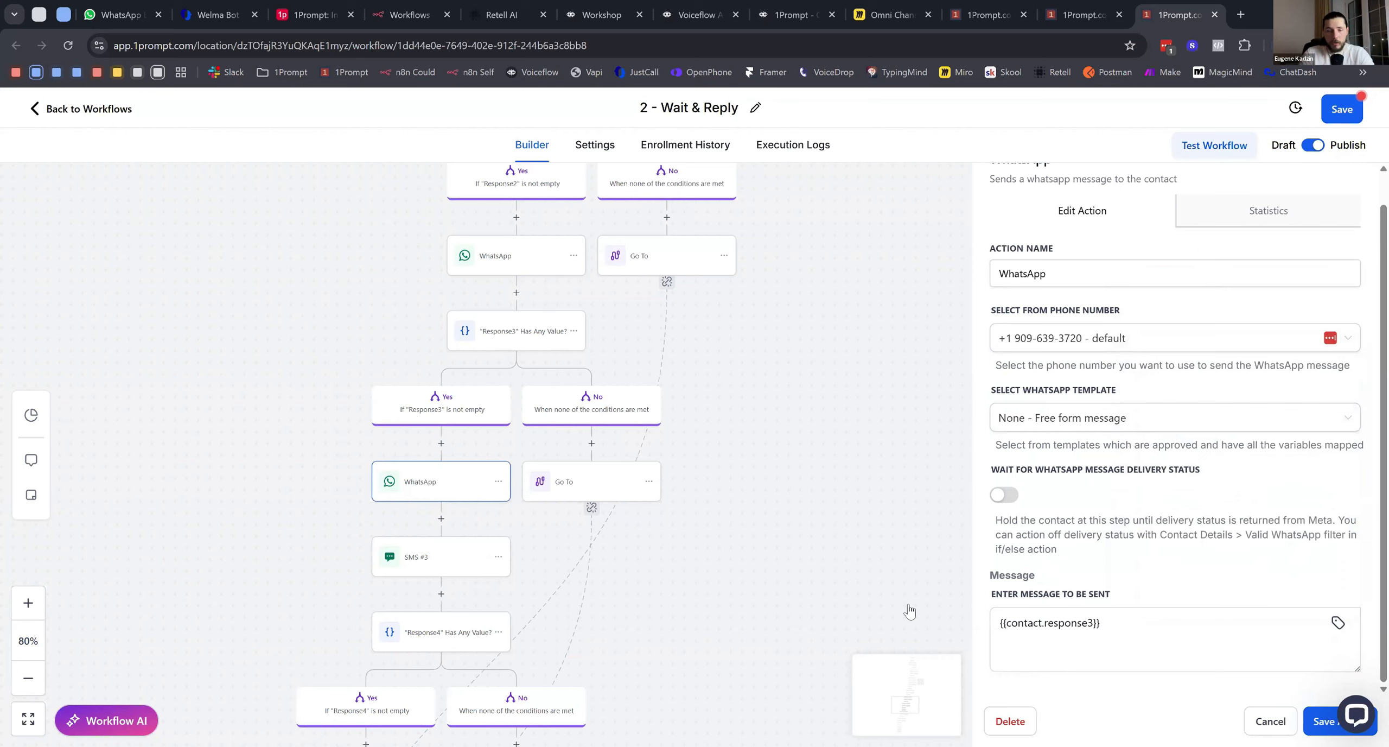
Delete only the SMS #3 action below the new WhatsApp action and save the Wait & Reply workflow
{"action": "left_click", "coordinate": [498, 557]}
{"action": "mouse_move", "coordinate": [558, 636]}
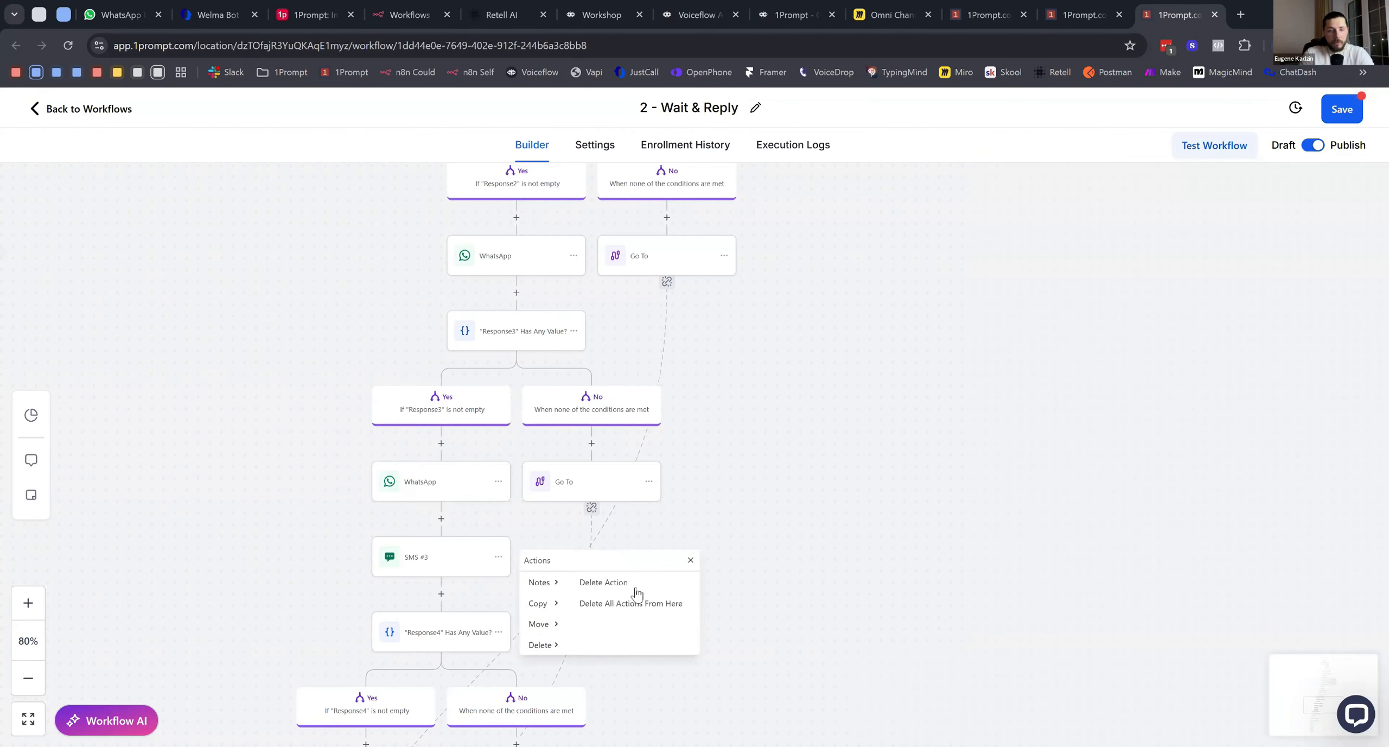
{"action": "left_click", "coordinate": [635, 581]}
{"action": "left_click", "coordinate": [856, 466]}
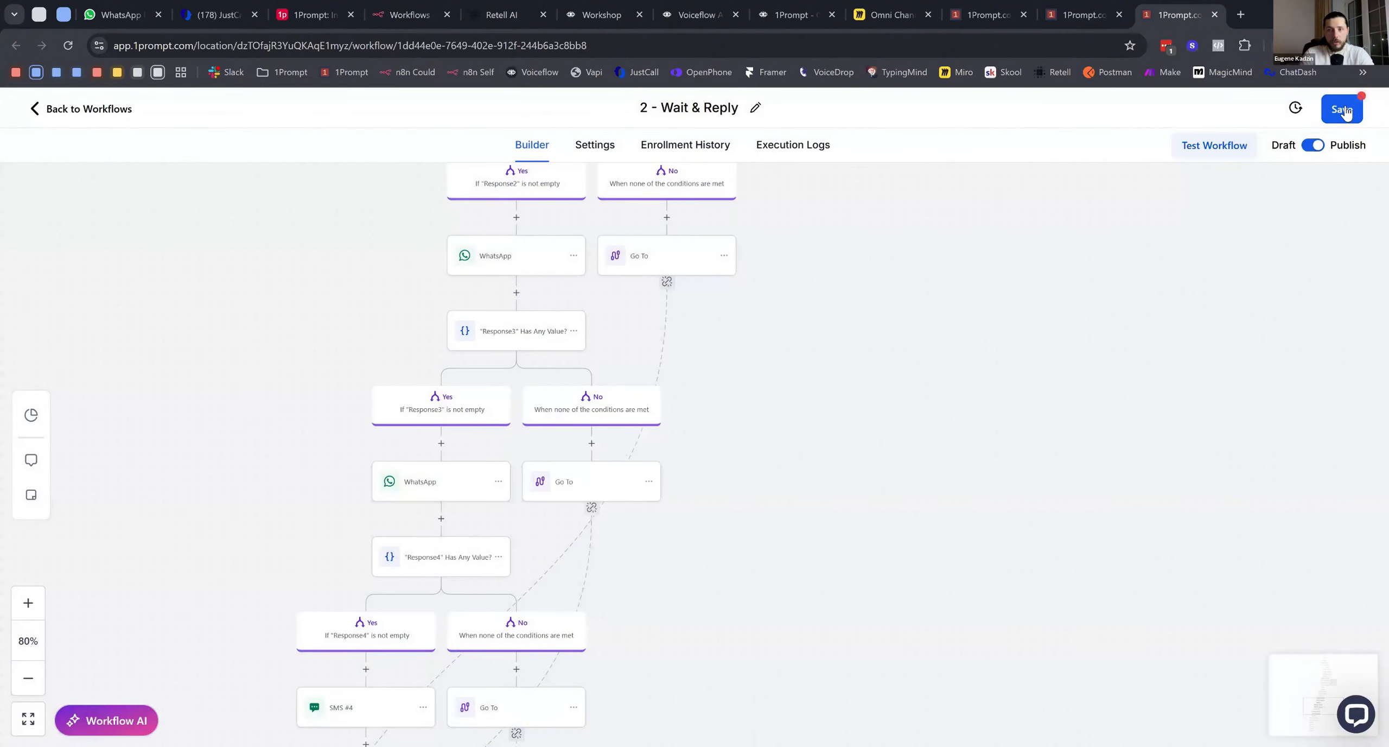
{"action": "left_click", "coordinate": [1342, 109]}
{"action": "right_click", "coordinate": [1345, 107]}
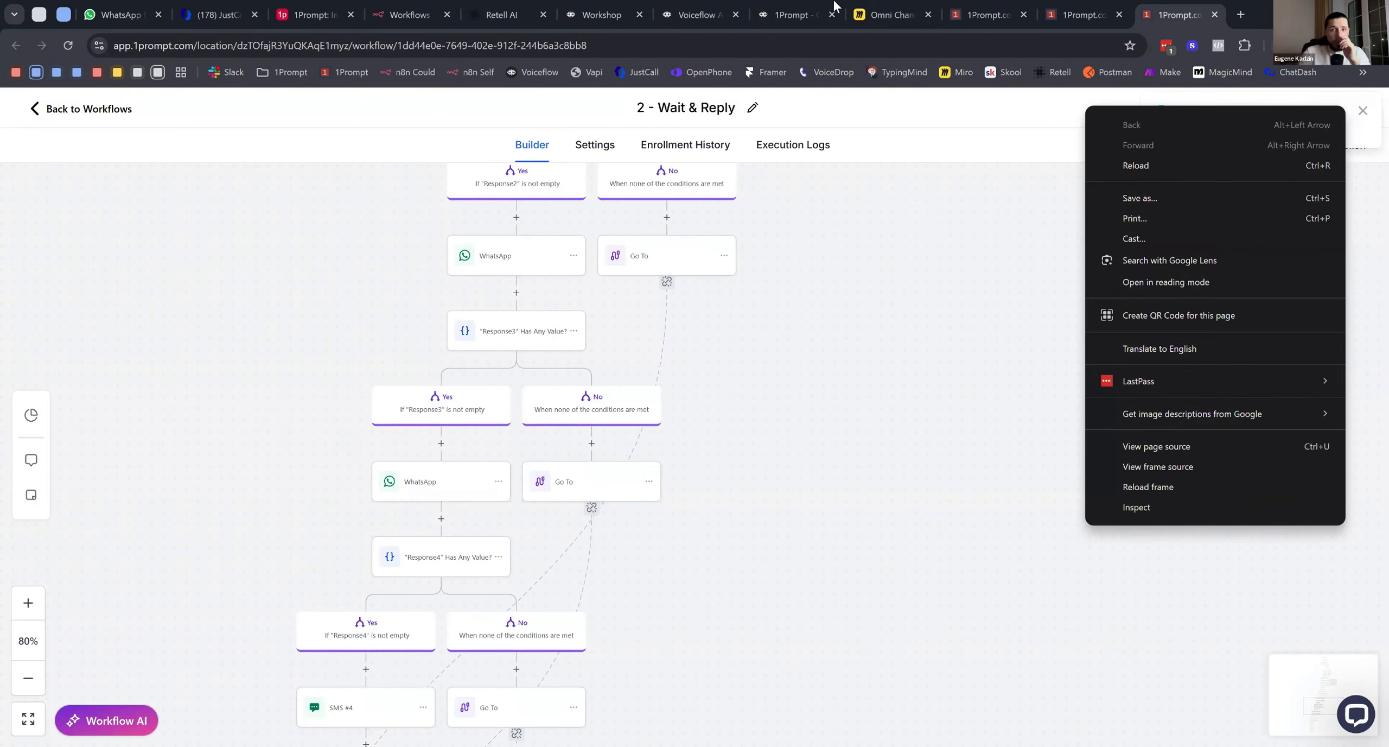
Rename the SMS trigger of the Receive & Process DMs workflow as WhatsApp, and save the trigger and the workflow
{"action": "left_click", "coordinate": [1080, 6]}
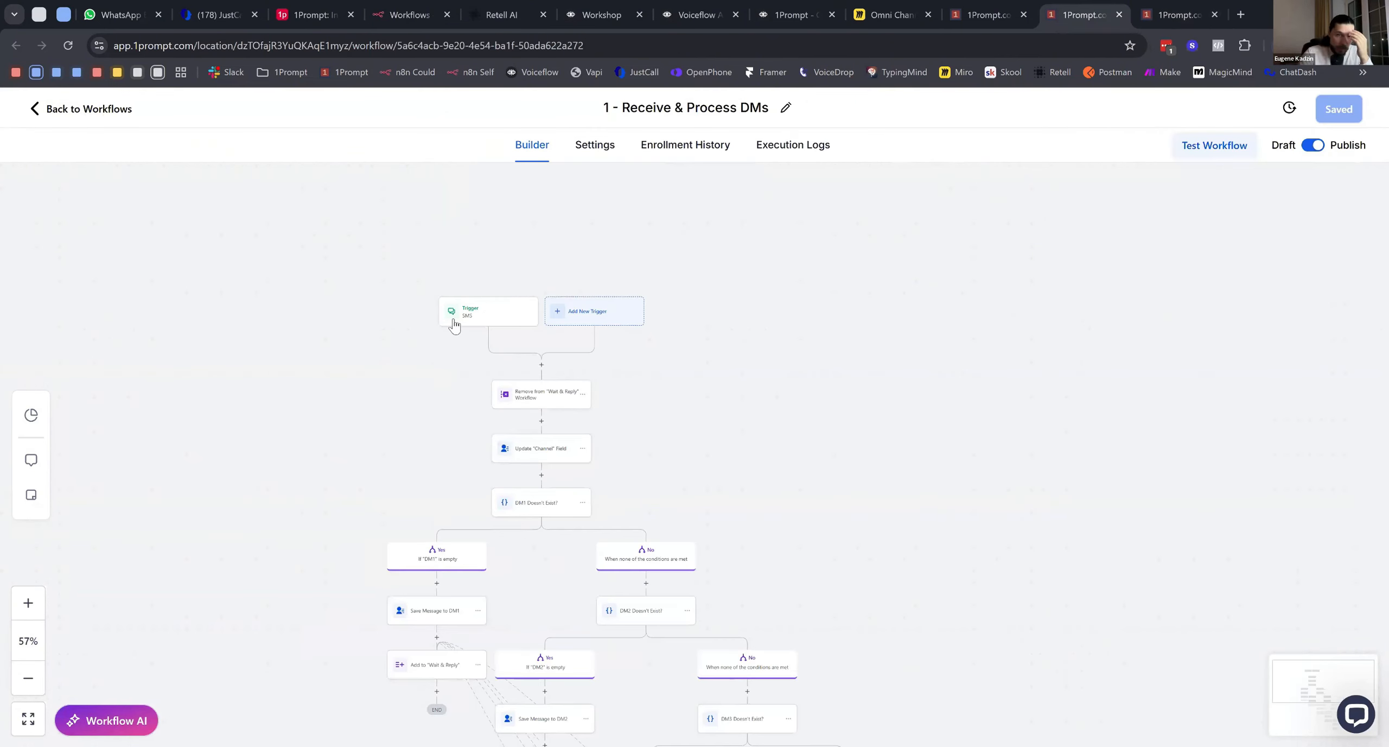
{"action": "left_click", "coordinate": [489, 321]}
{"action": "double_click", "coordinate": [762, 348]}
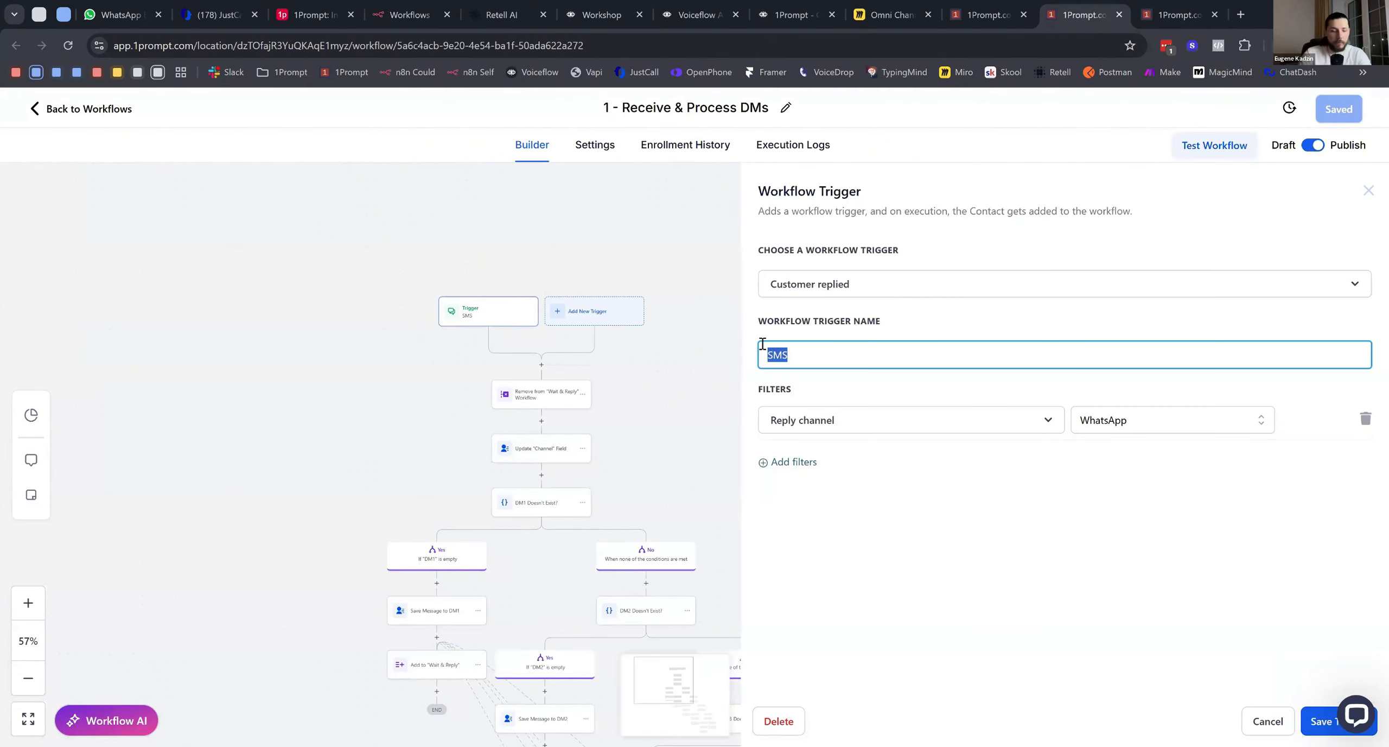
{"action": "type", "text": "WhatsApp"}
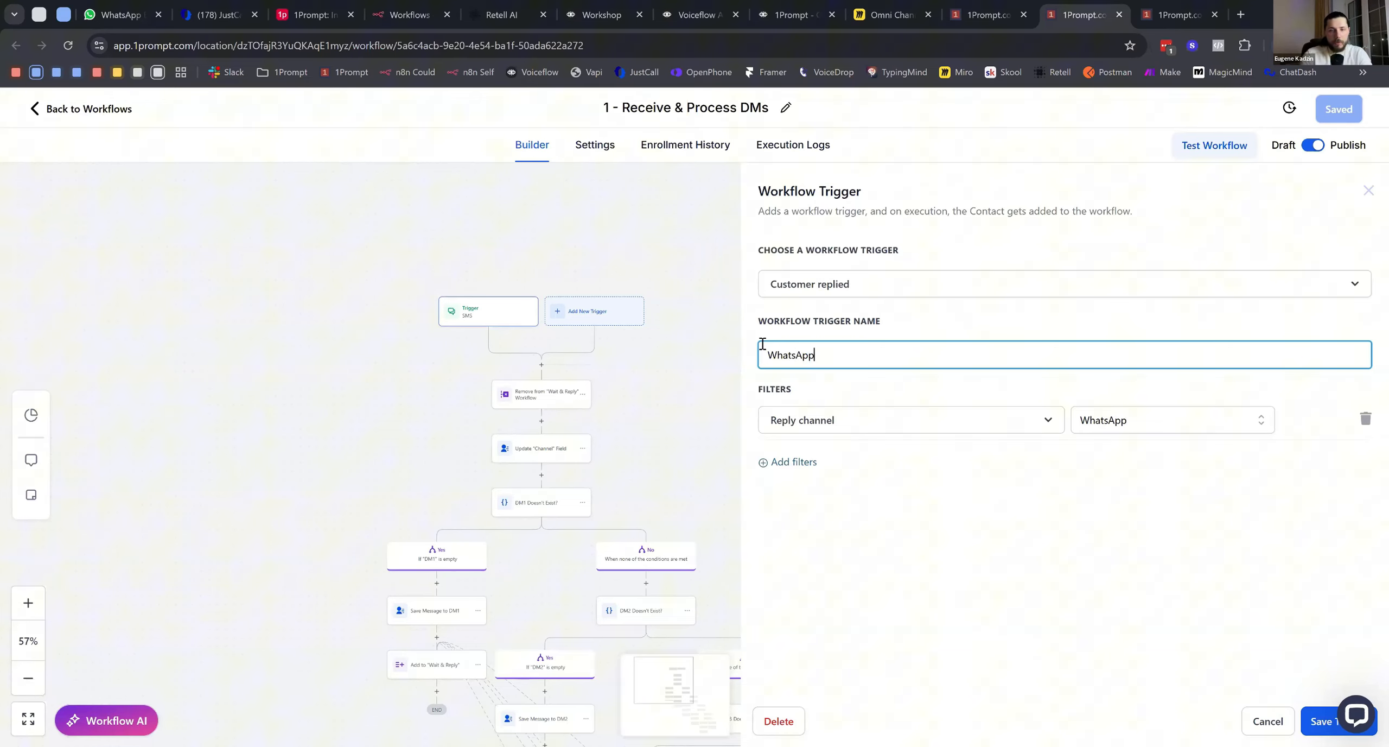
{"action": "left_click", "coordinate": [1324, 721]}
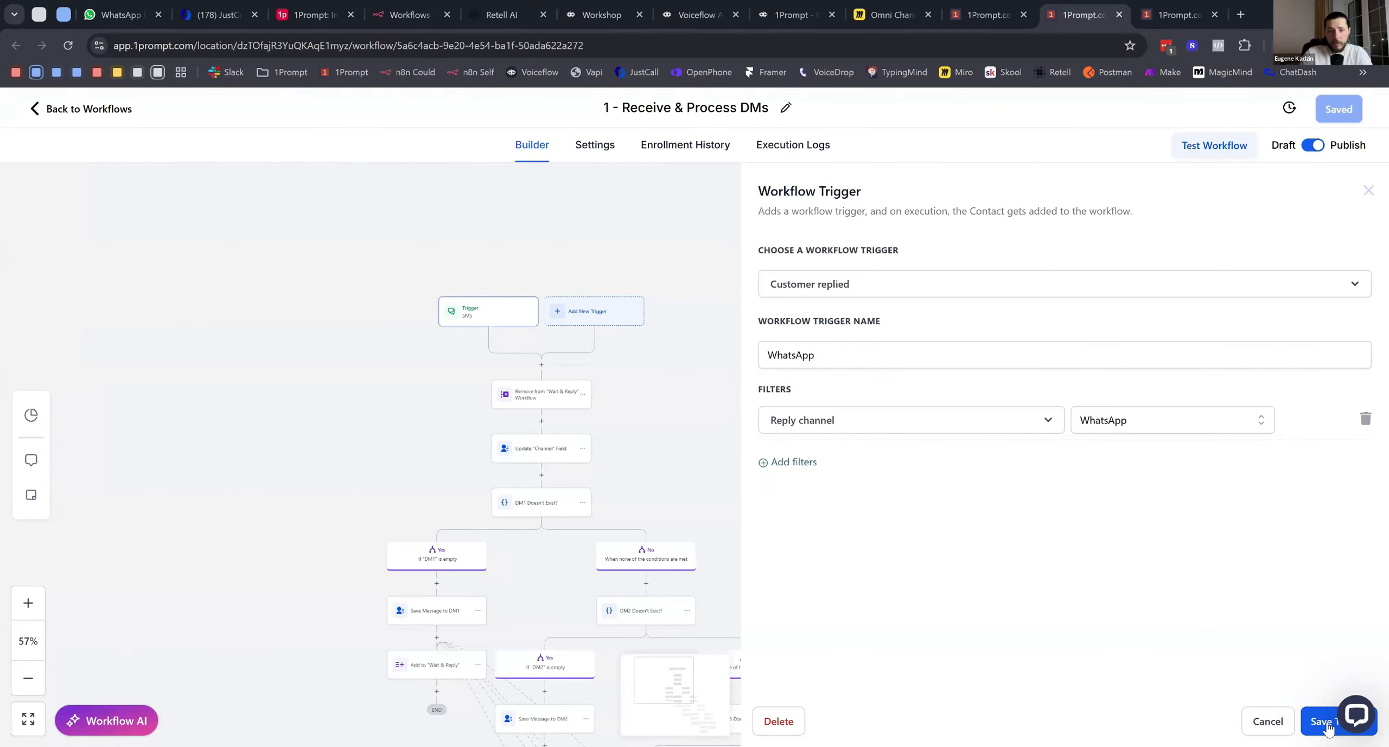
{"action": "left_click", "coordinate": [1332, 103]}
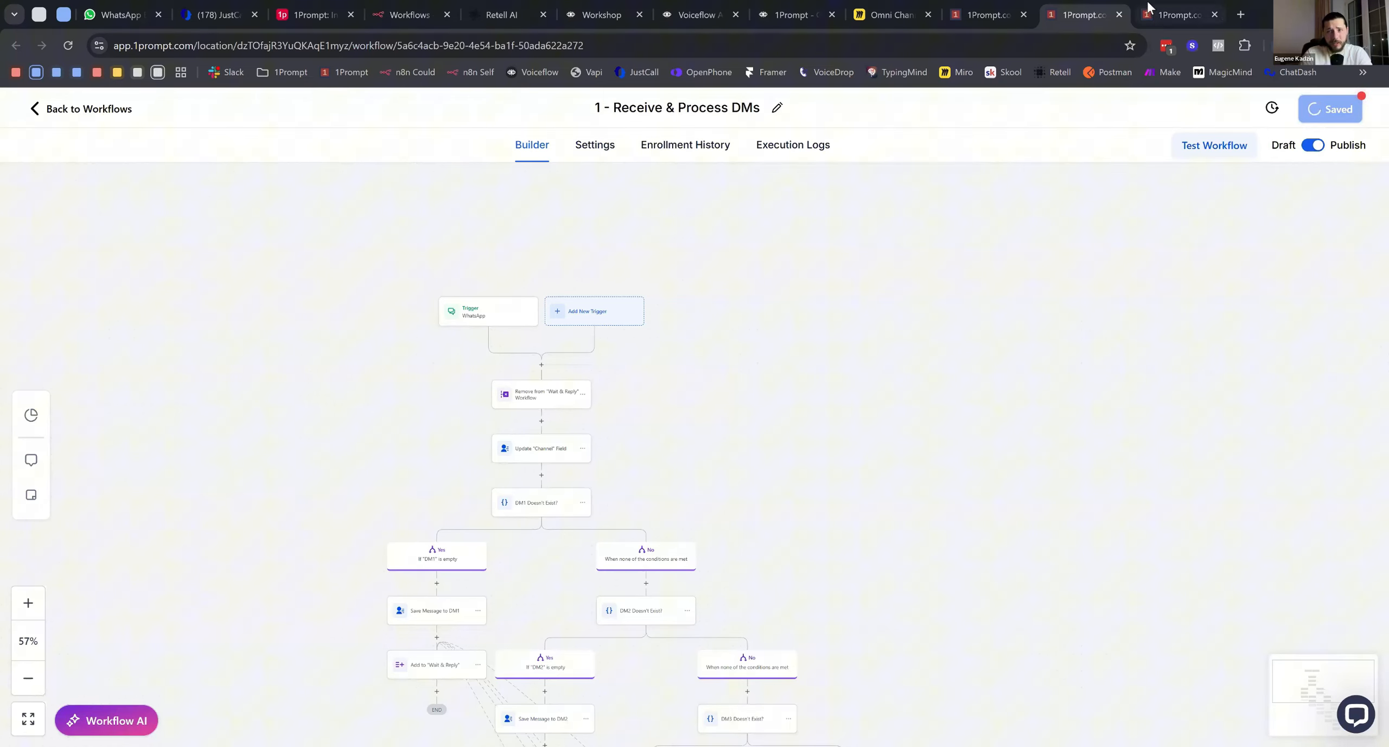
Return to the Wait & Reply workflow and review the WhatsApp actions in its response branches
{"action": "left_click", "coordinate": [1161, 15]}
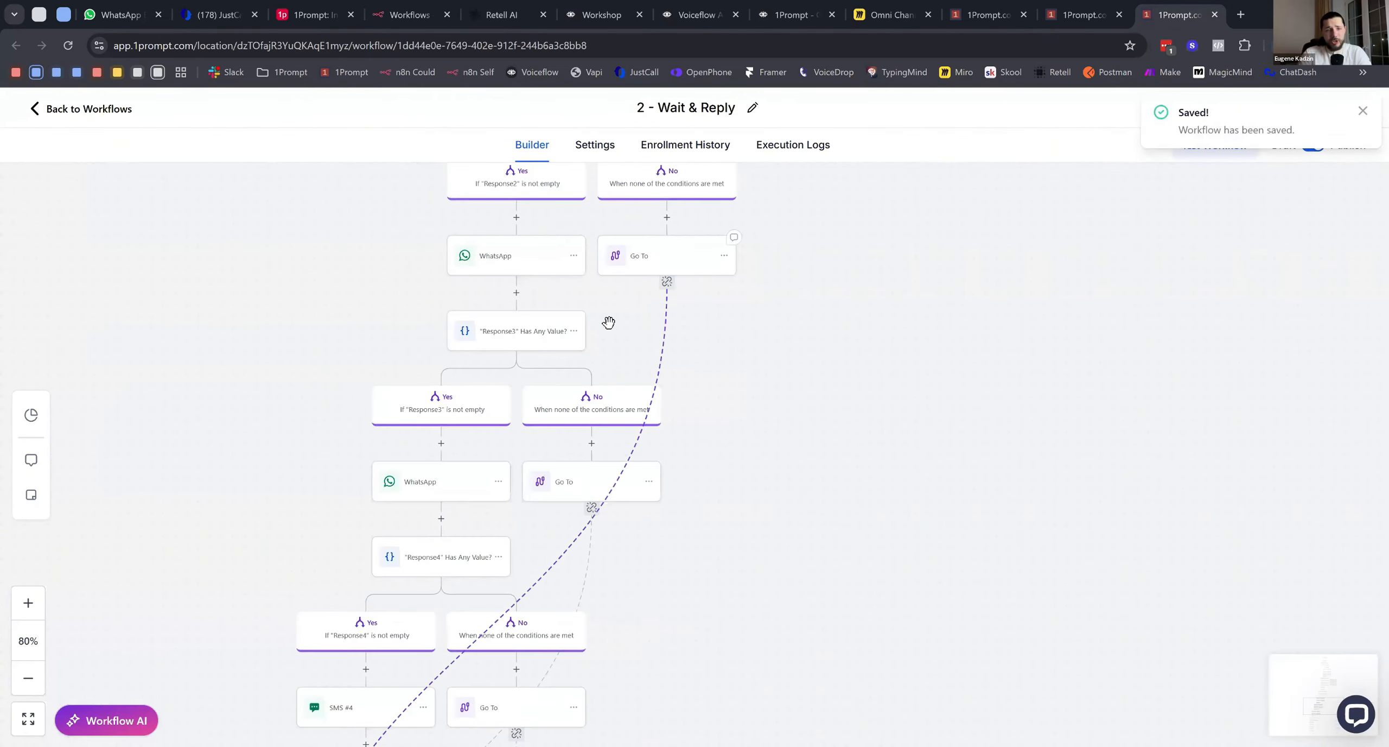
{"action": "scroll", "coordinate": [745, 291], "scroll_direction": "down", "scroll_amount": 3}
{"action": "scroll", "coordinate": [765, 461], "scroll_direction": "up", "scroll_amount": 3}
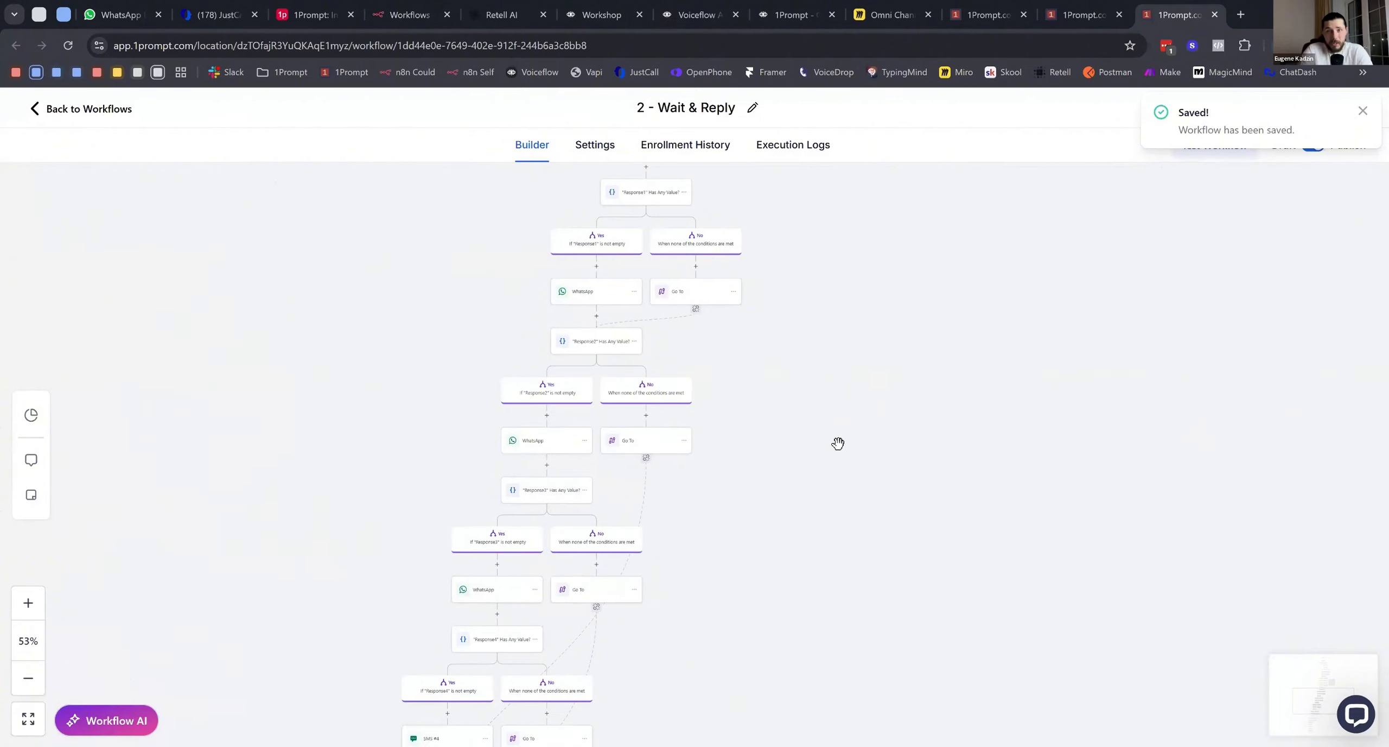
{"action": "scroll", "coordinate": [844, 409], "scroll_direction": "up", "scroll_amount": 2}
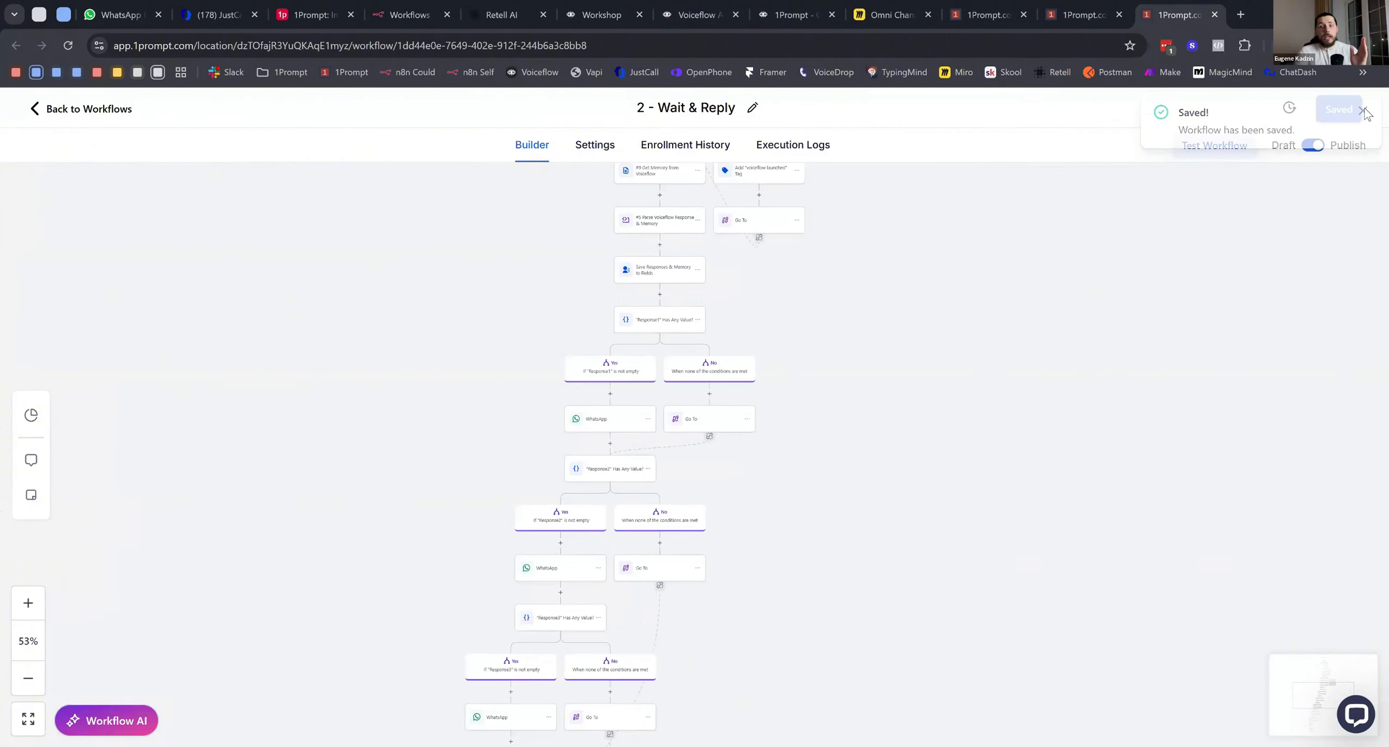
Switch to WhatsApp Web, search the contacts for 1Prompt, and open a new chat with 1Prompt (#1)
{"action": "left_click", "coordinate": [121, 14]}
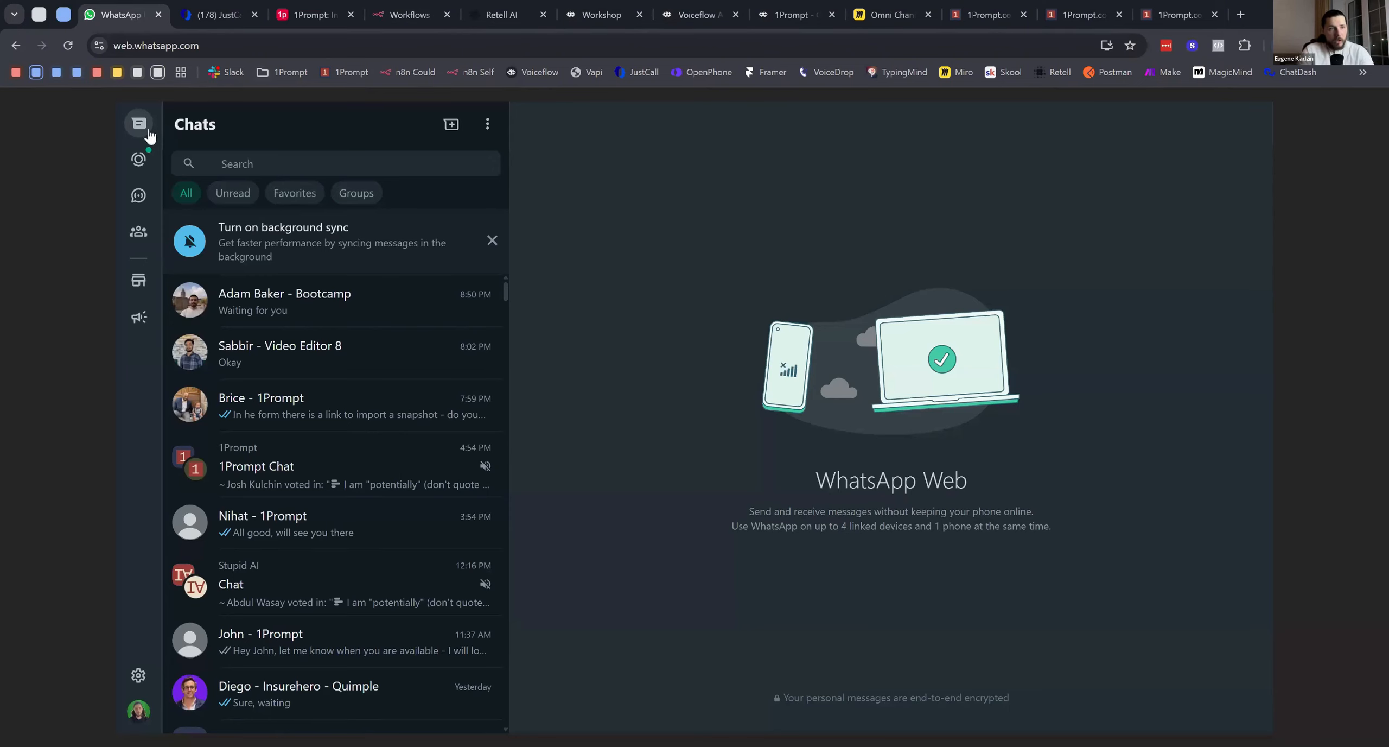
{"action": "left_click", "coordinate": [451, 125]}
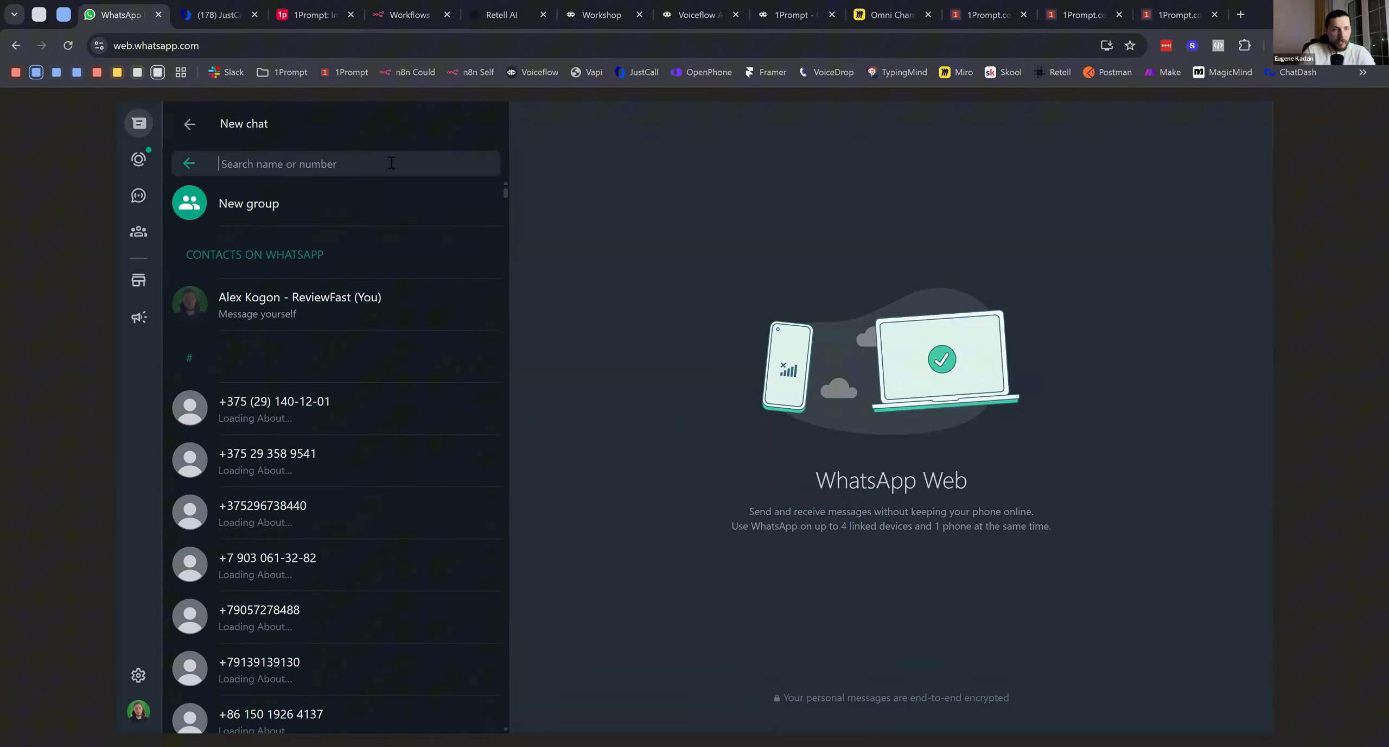
{"action": "type", "text": "1o"}
{"action": "type", "text": "ne"}
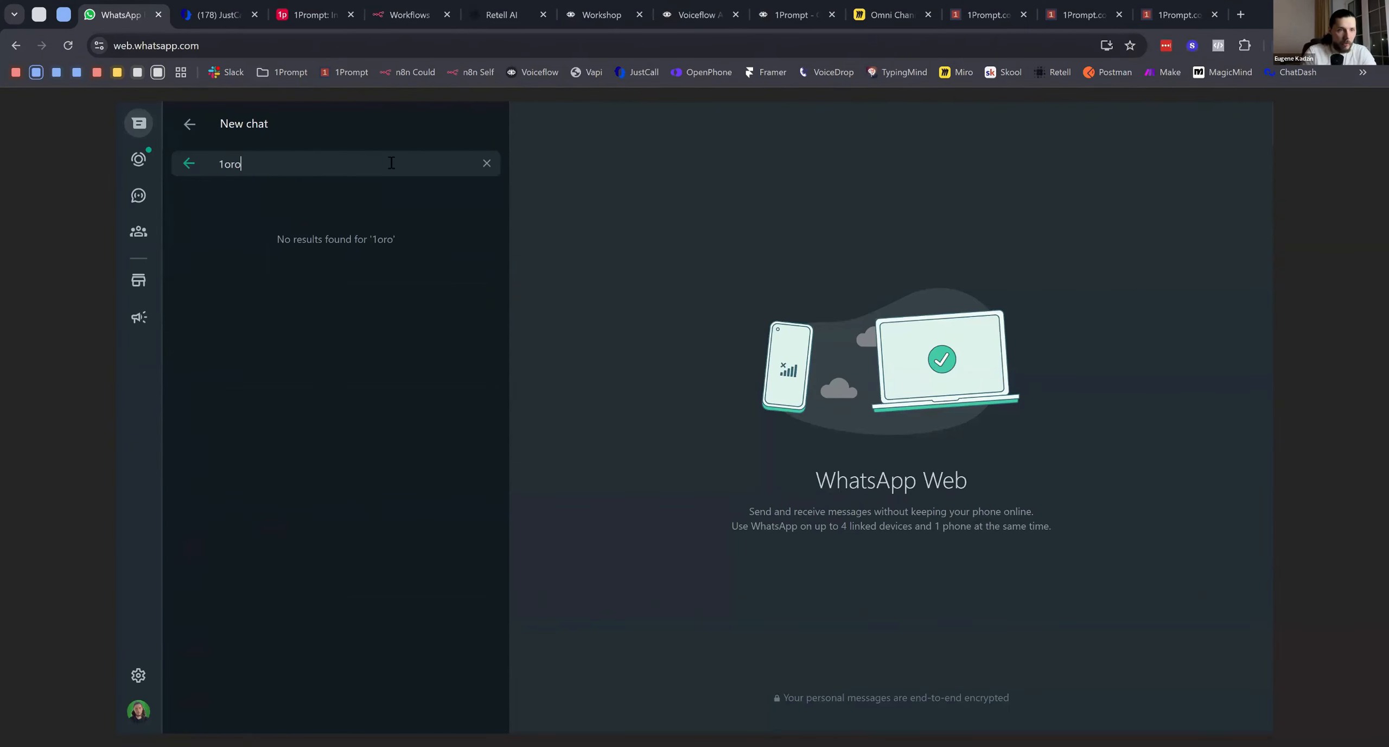
{"action": "key", "text": "BackSpace"}
{"action": "key", "text": "BackSpace"}
{"action": "key", "text": "BackSpace"}
{"action": "type", "text": "promp"}
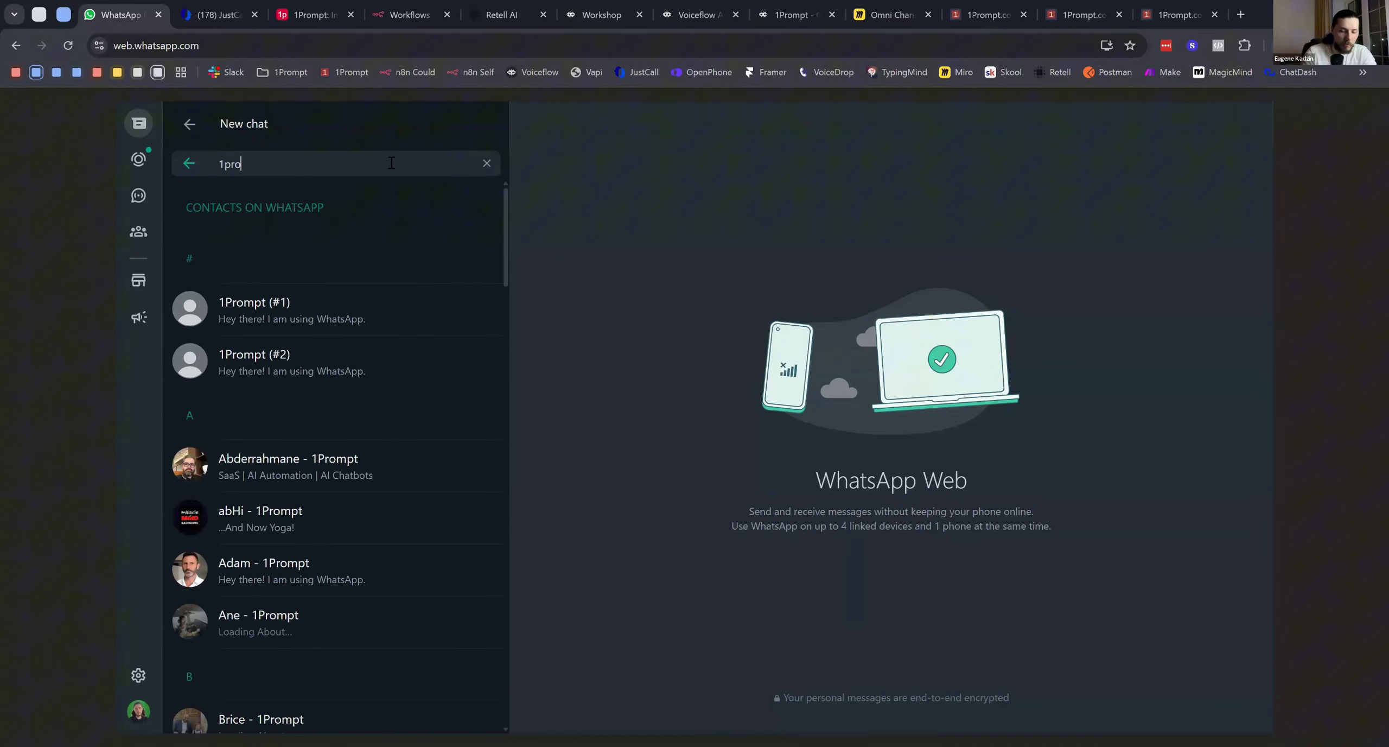
{"action": "left_click", "coordinate": [299, 306]}
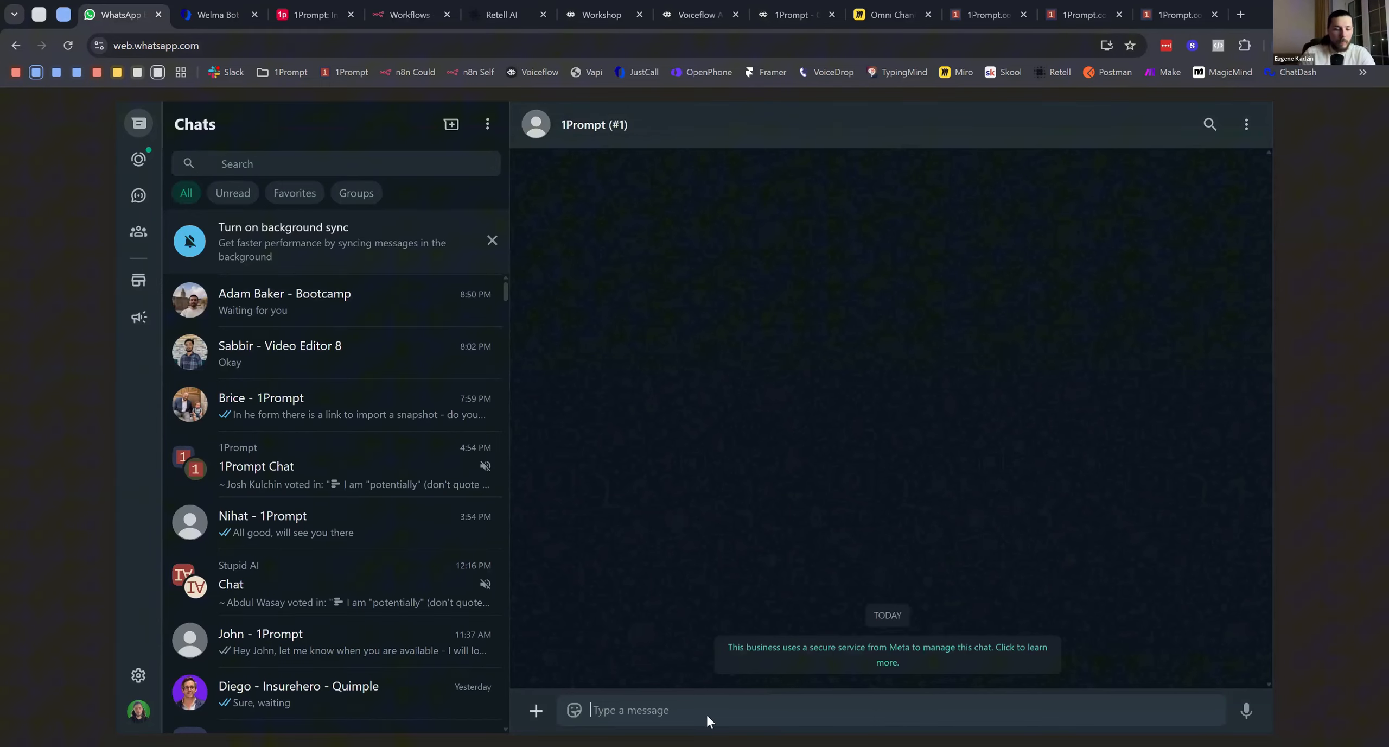
Send the bot a greeting introducing yourself by first name, followed by the separate message "Do you sell any used cars?"
{"action": "type", "text": "Hello my na"}
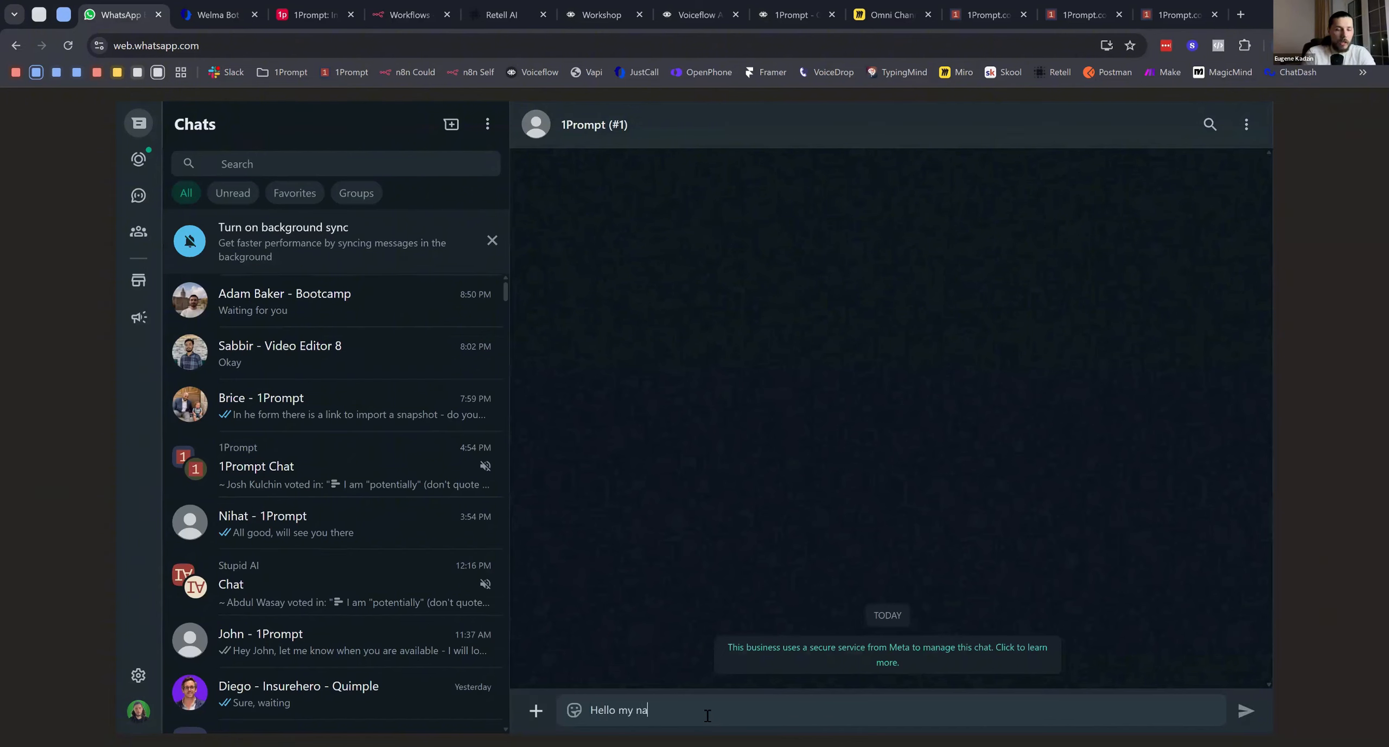
{"action": "type", "text": "me is Eugene"}
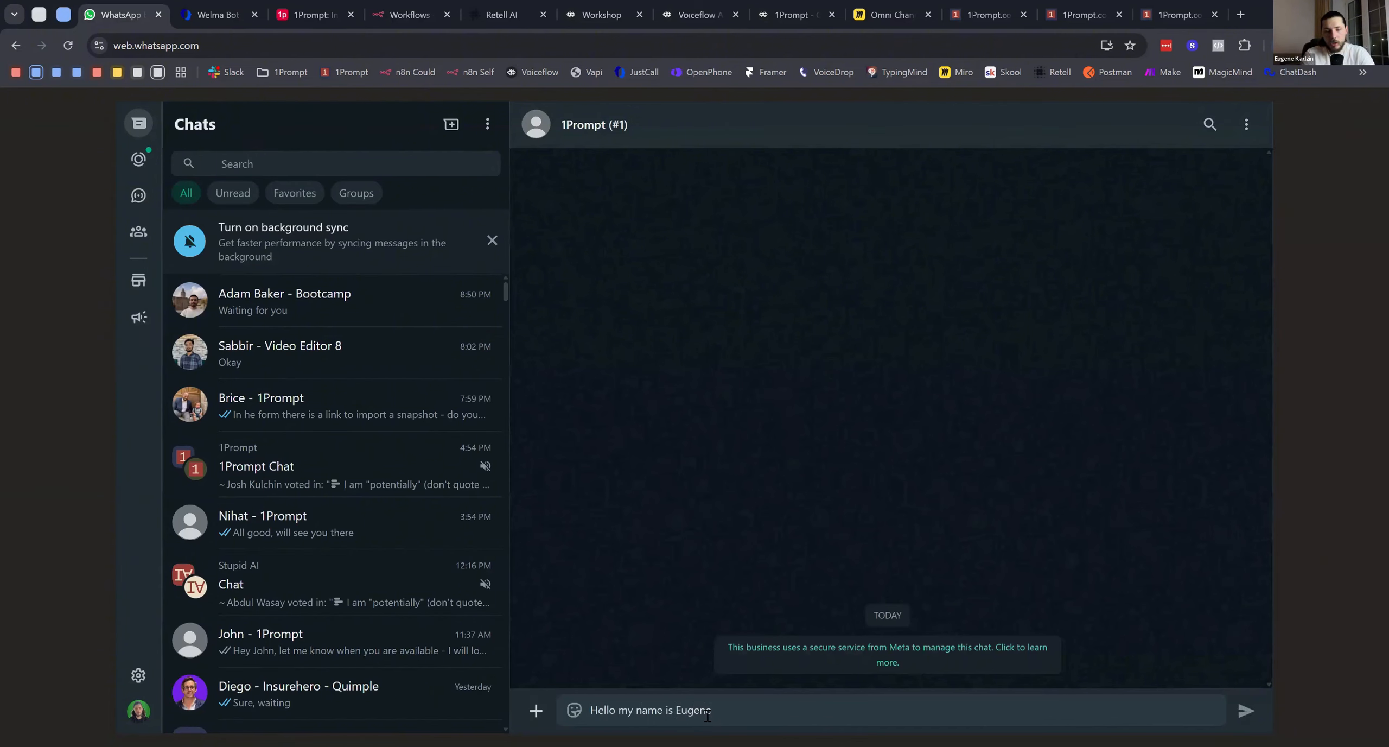
{"action": "key", "text": "ctrl+a"}
{"action": "key", "text": "BackSpace"}
{"action": "type", "text": "Do yo"}
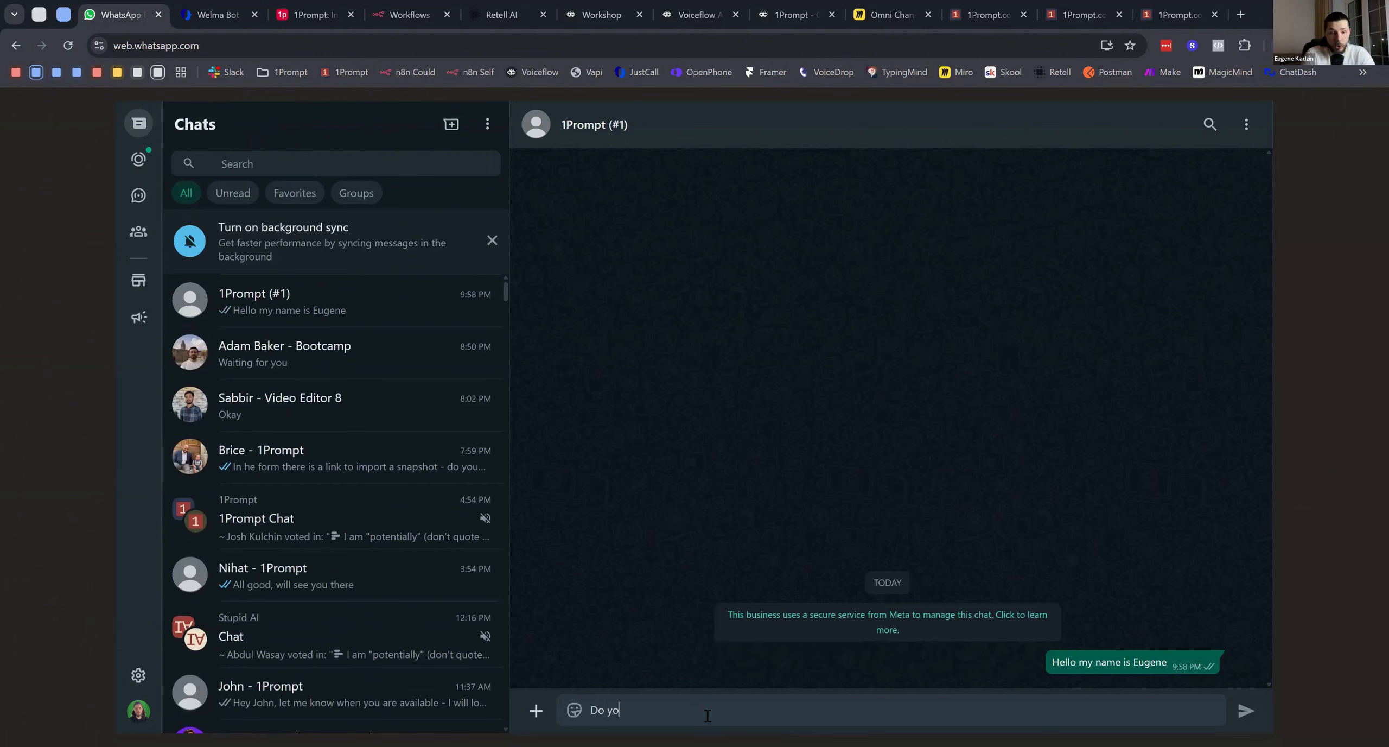
{"action": "type", "text": "u sell any use"}
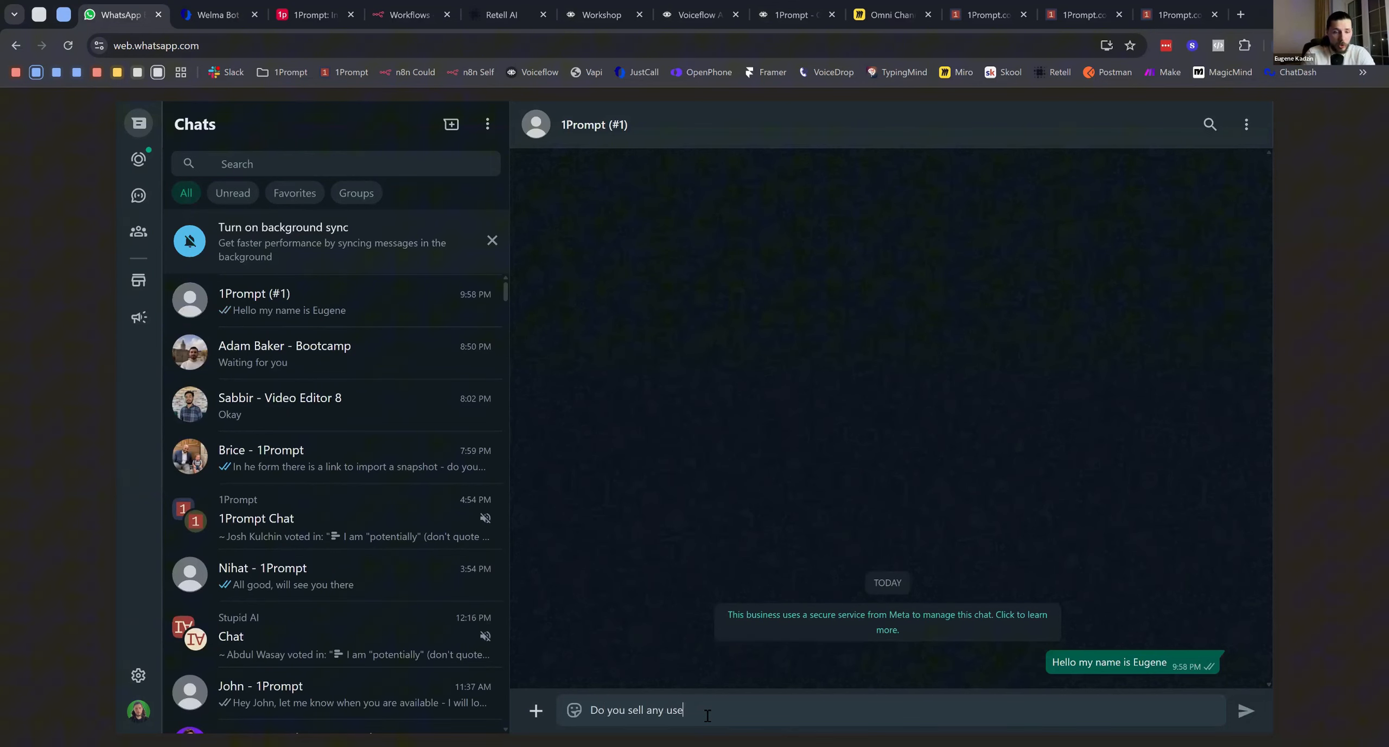
{"action": "type", "text": "d cars?"}
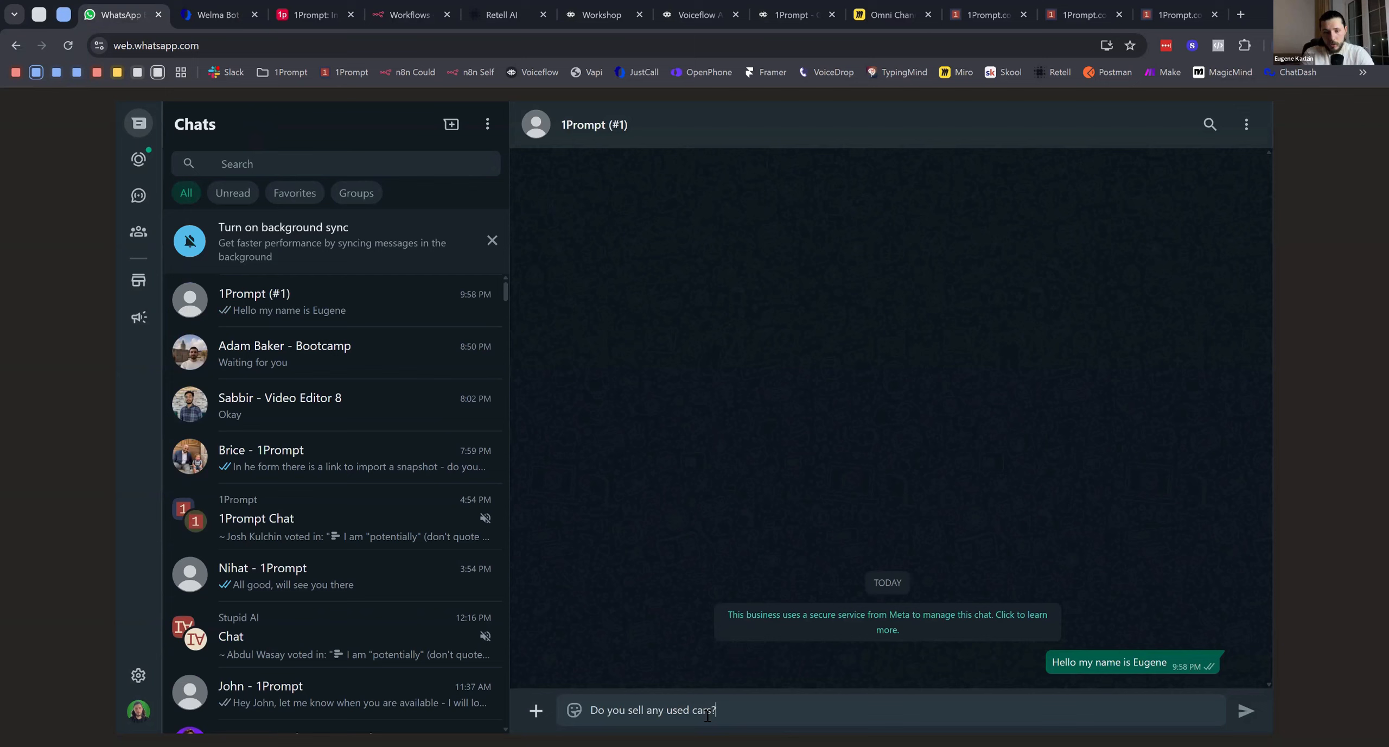
{"action": "key", "text": "Return"}
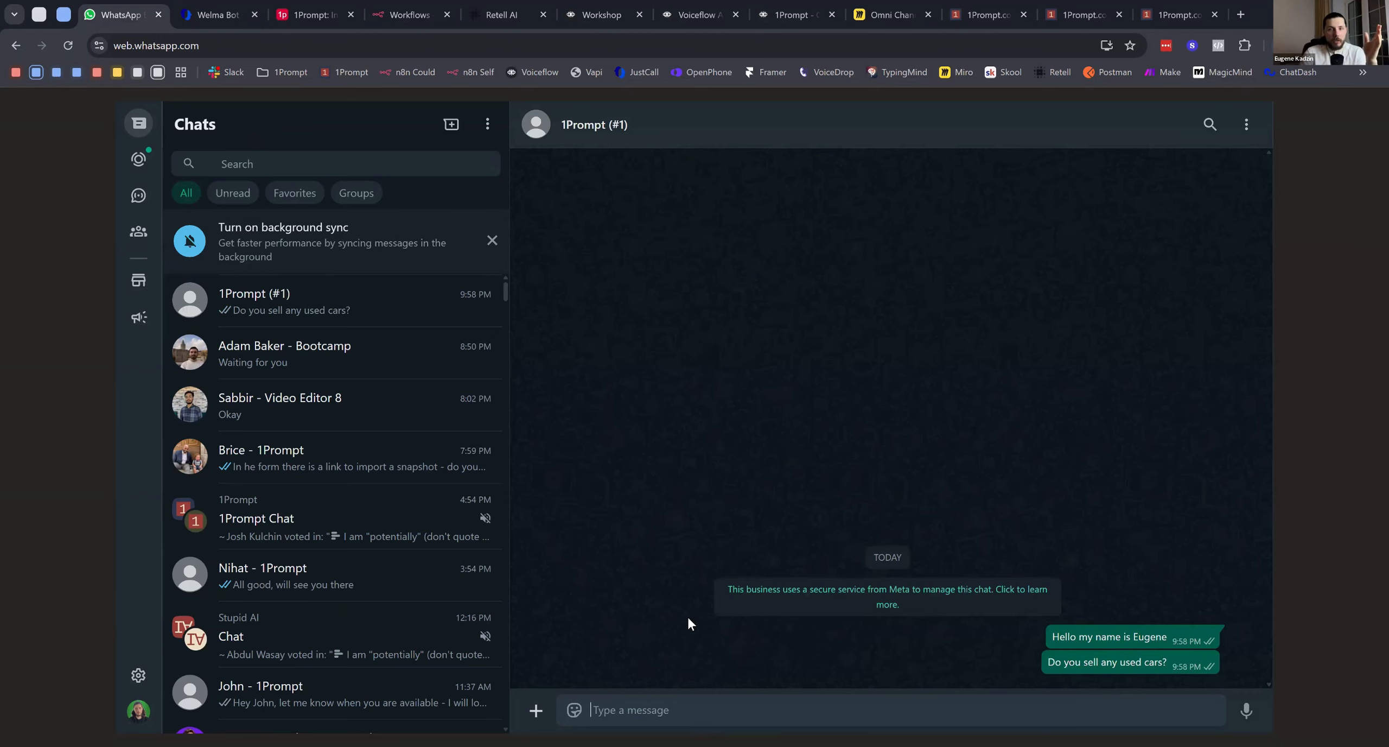
Check the enrollment history of the Receive & Process DMs and Wait & Reply workflows for the test contact, refreshing the latter
{"action": "left_click", "coordinate": [1094, 8]}
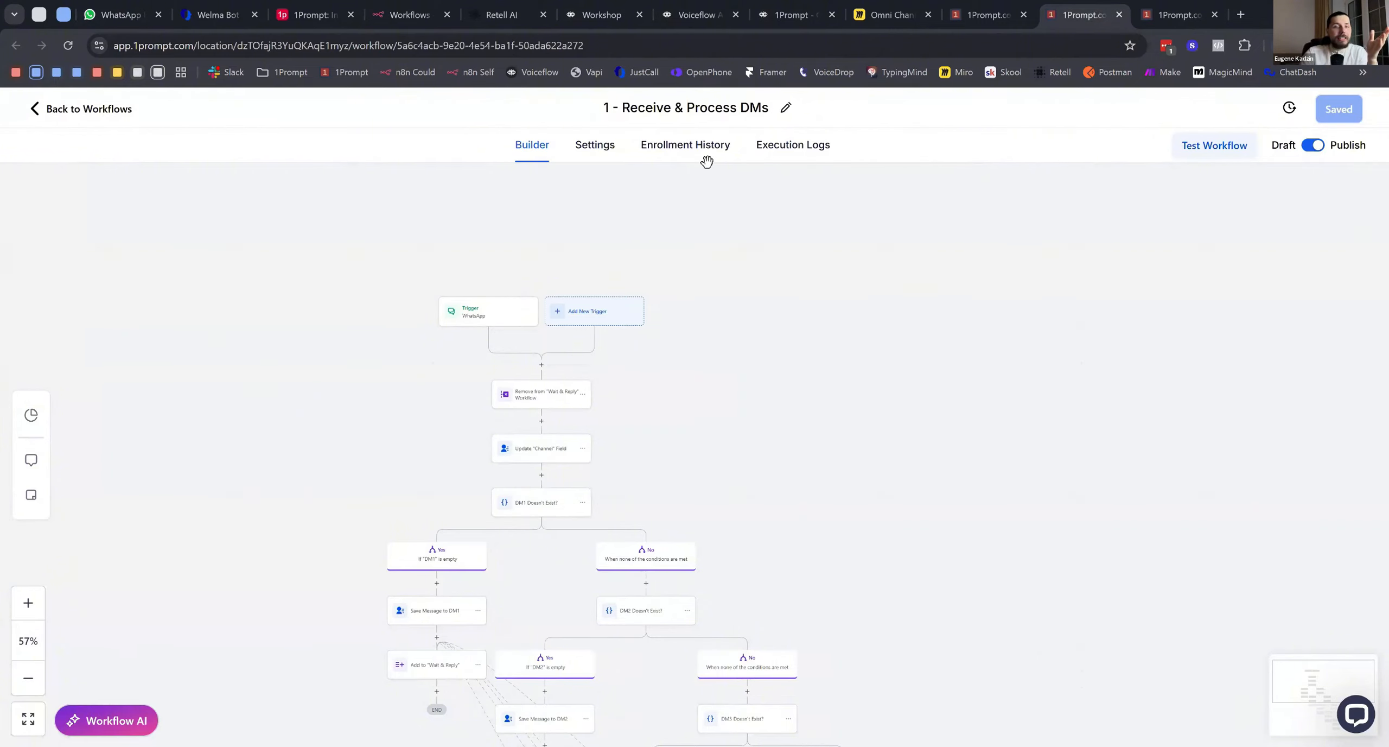
{"action": "left_click", "coordinate": [700, 147]}
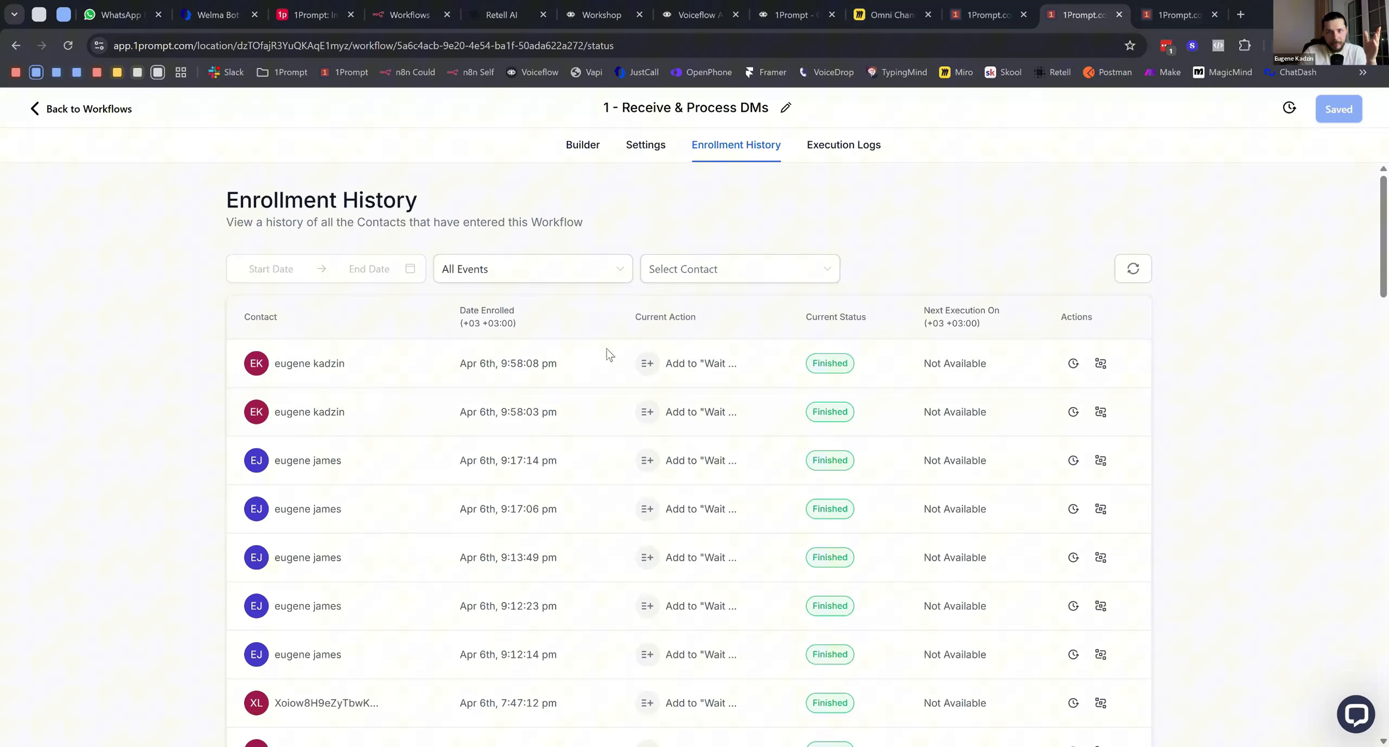
{"action": "left_click", "coordinate": [1181, 15]}
{"action": "left_click", "coordinate": [701, 144]}
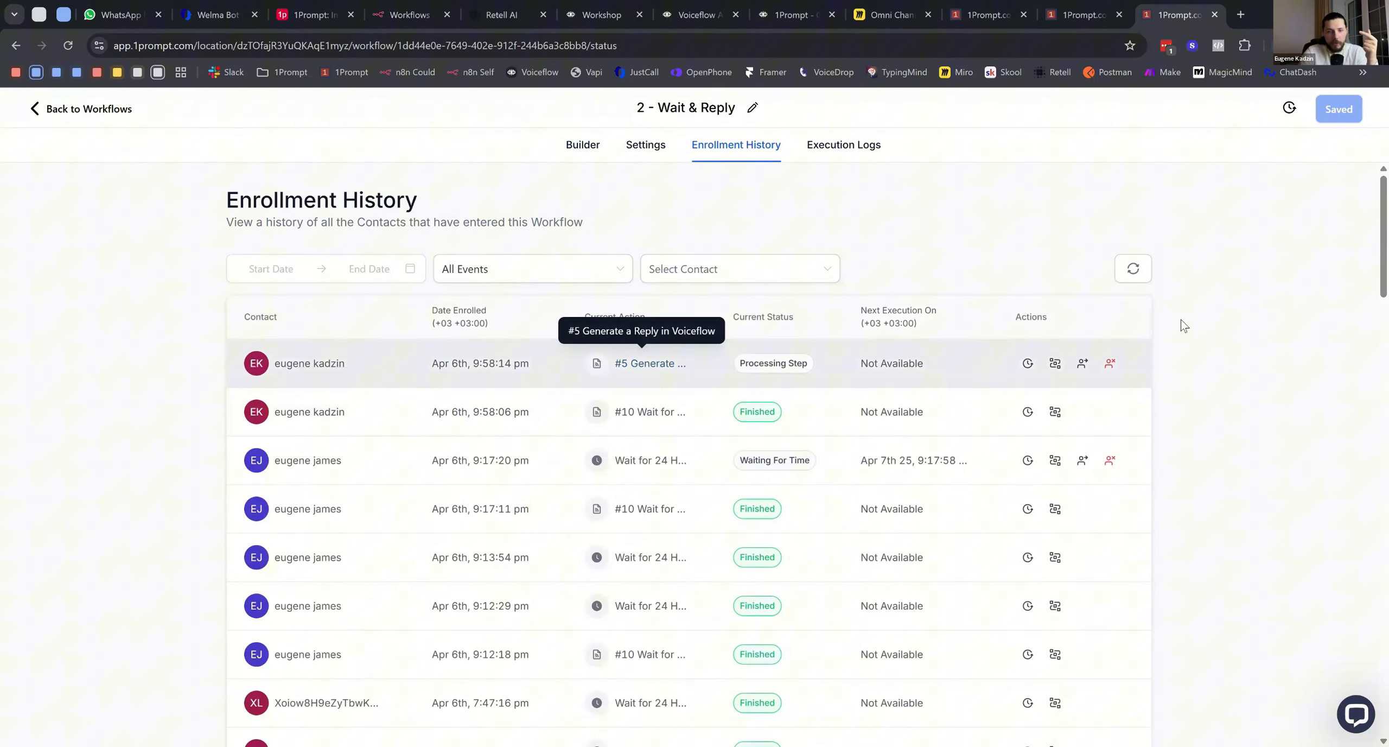
{"action": "left_click", "coordinate": [1133, 268]}
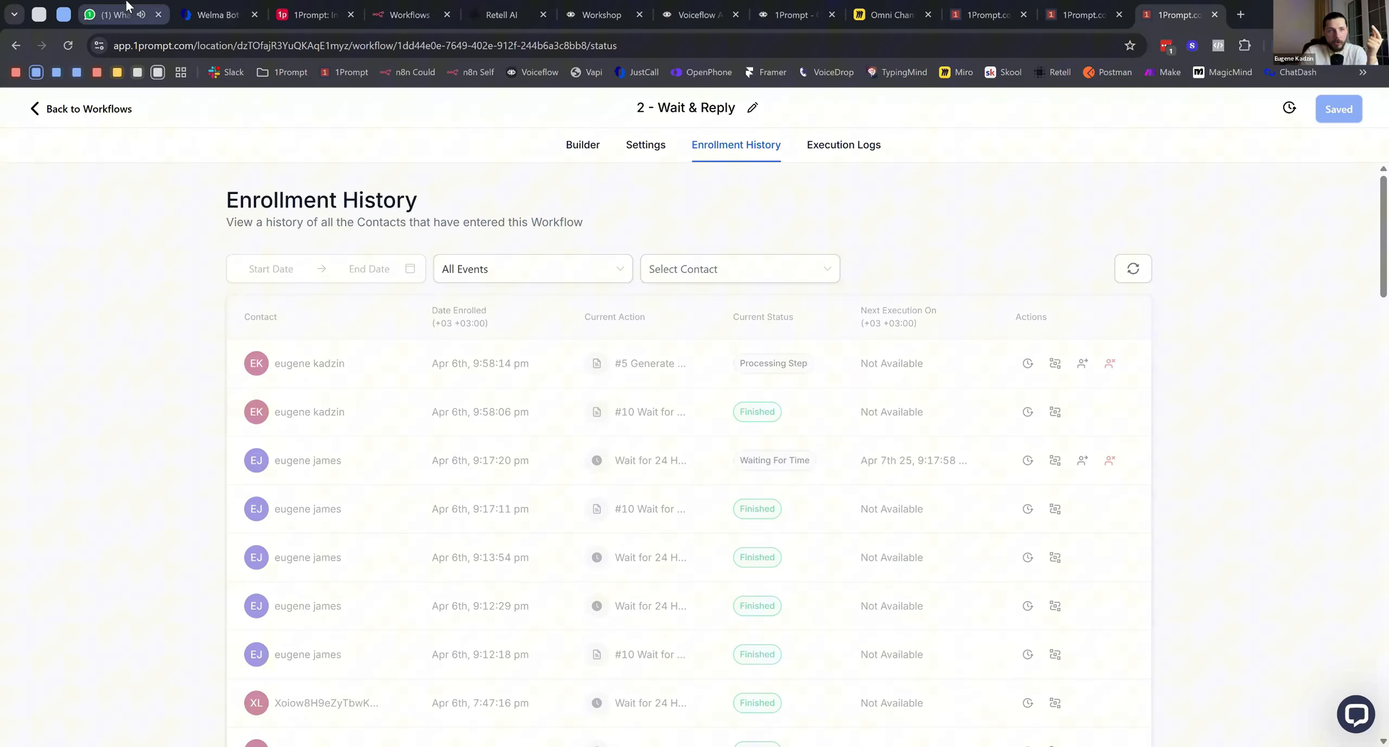
Return to WhatsApp Web and read the bot's reply to the used-cars question in the 1Prompt (#1) chat
{"action": "key", "text": "ctrl+3"}
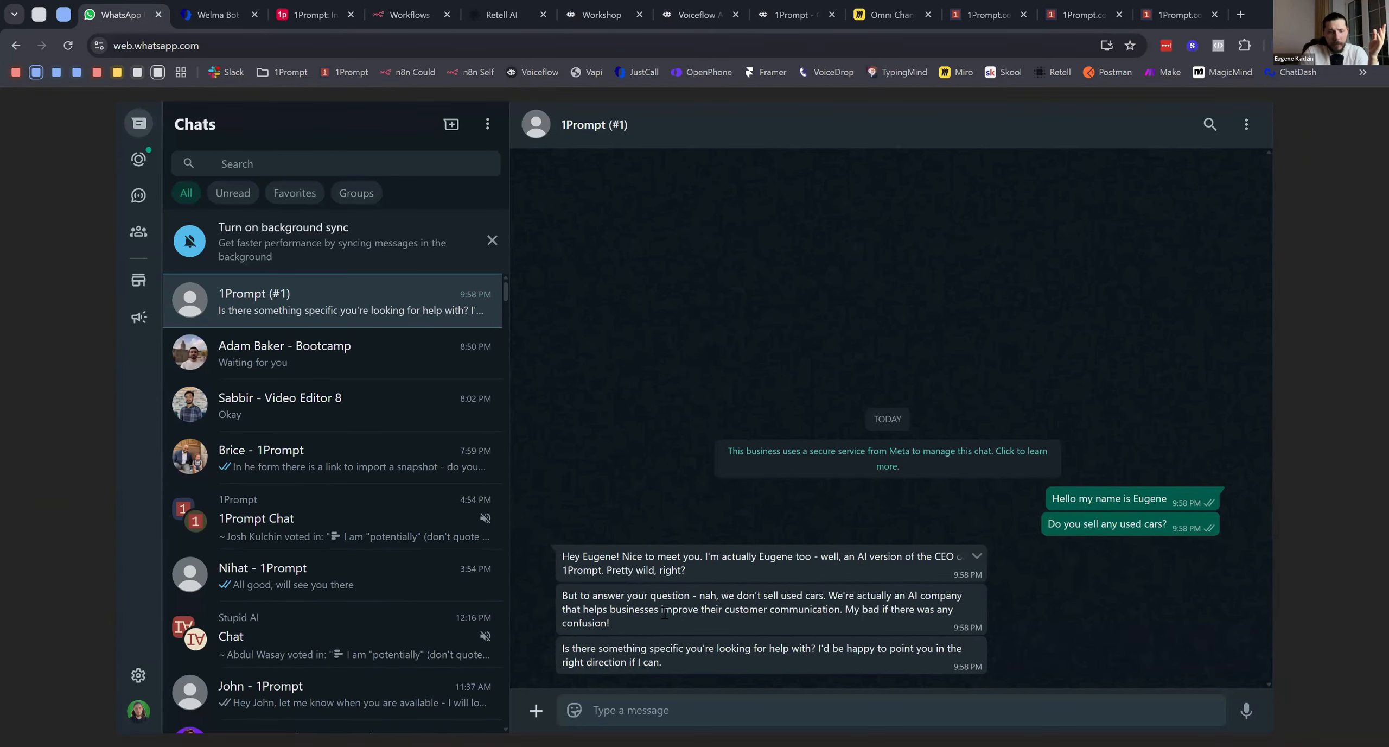
{"action": "left_click_drag", "start_coordinate": [736, 596], "coordinate": [797, 604]}
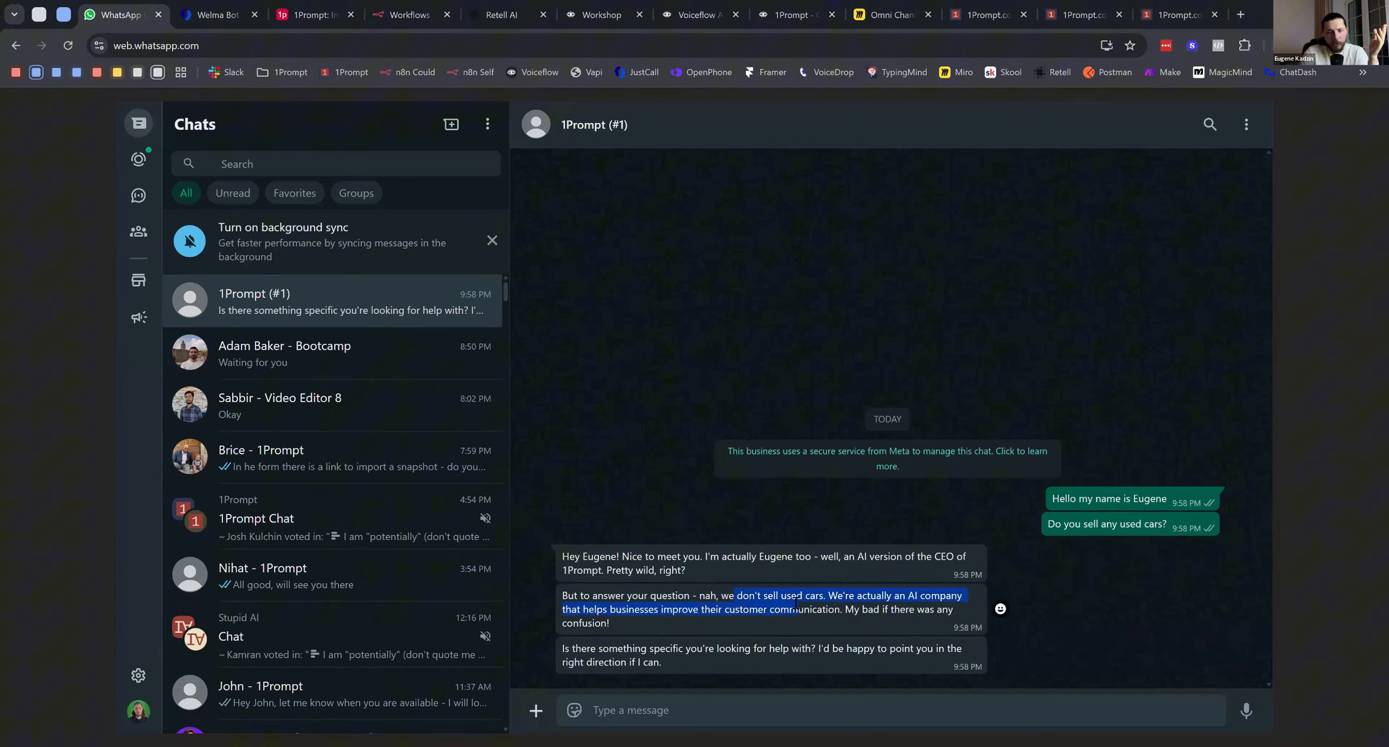
{"action": "left_click", "coordinate": [886, 605]}
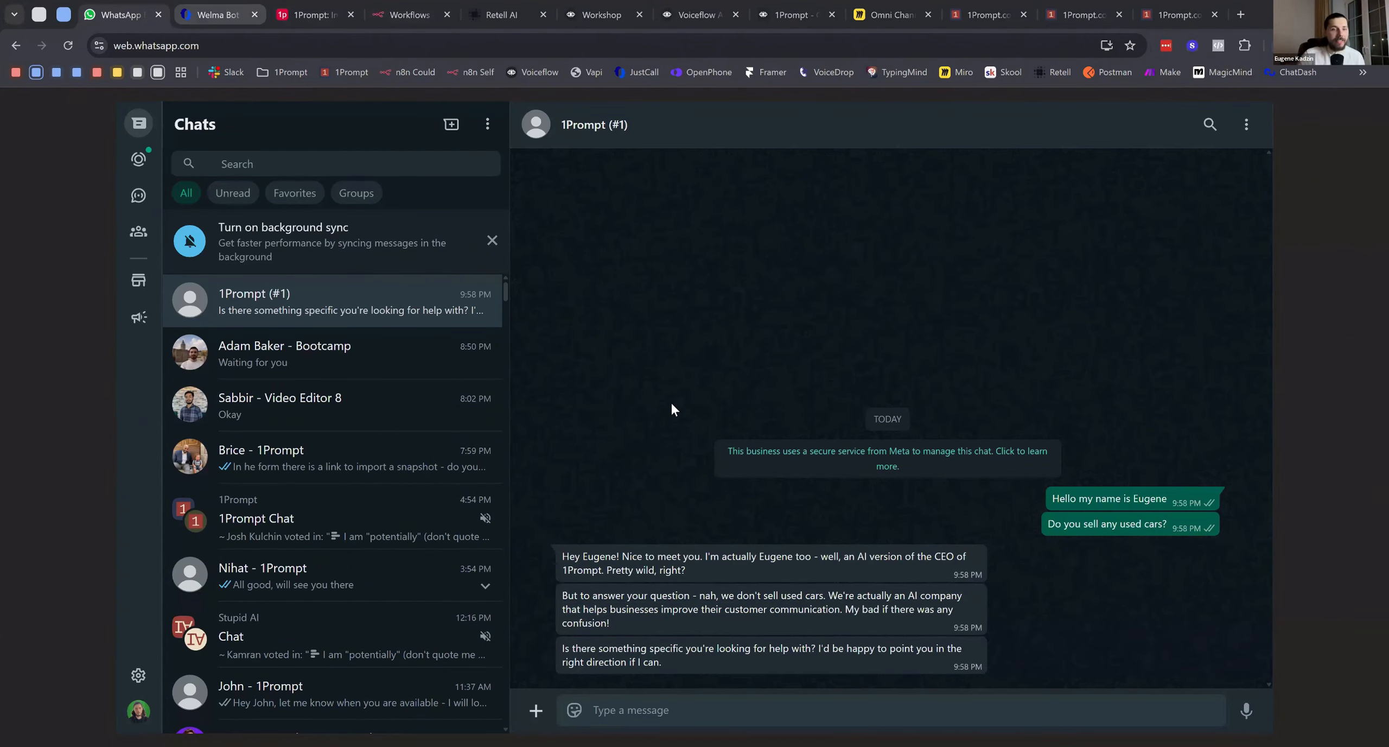
Open the contact list in 1Prompt and check the test contact's details, including the email column
{"action": "key", "text": "ctrl+Tab"}
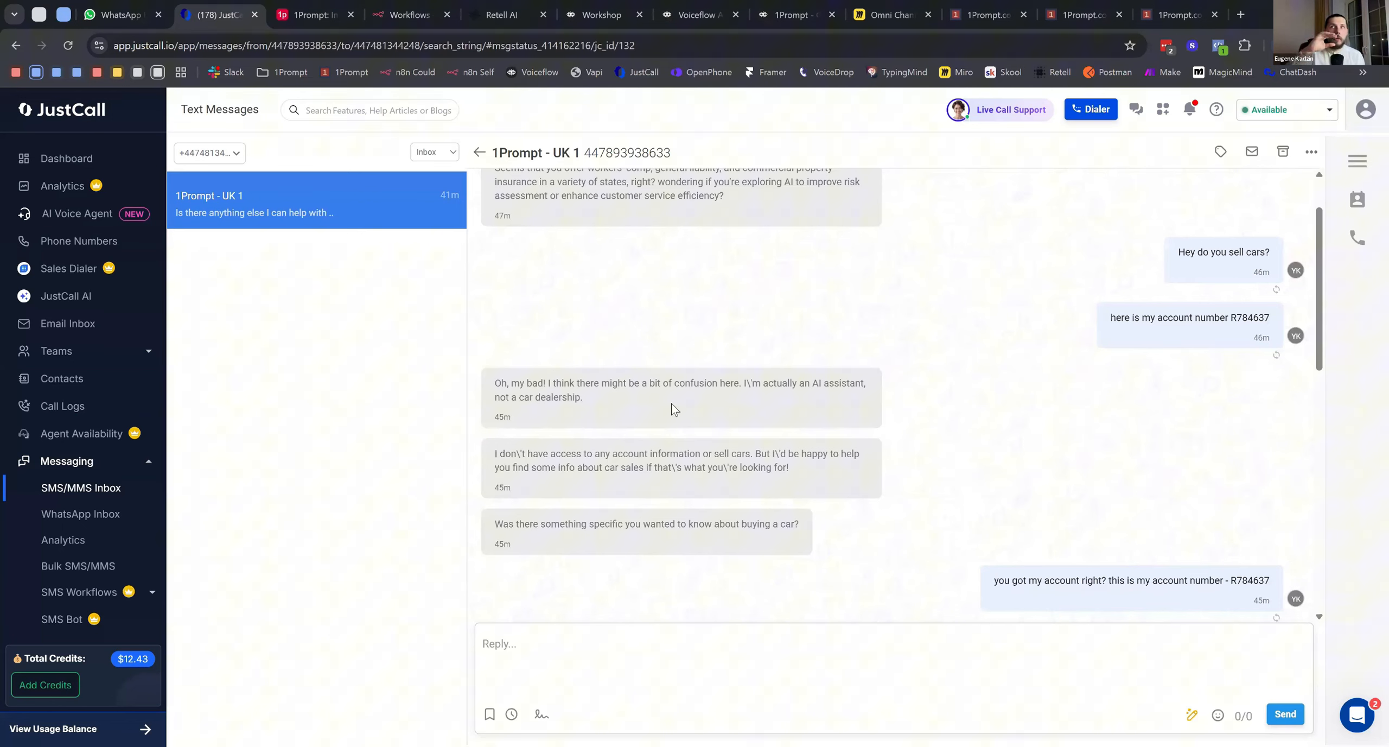
{"action": "left_click", "coordinate": [1005, 4]}
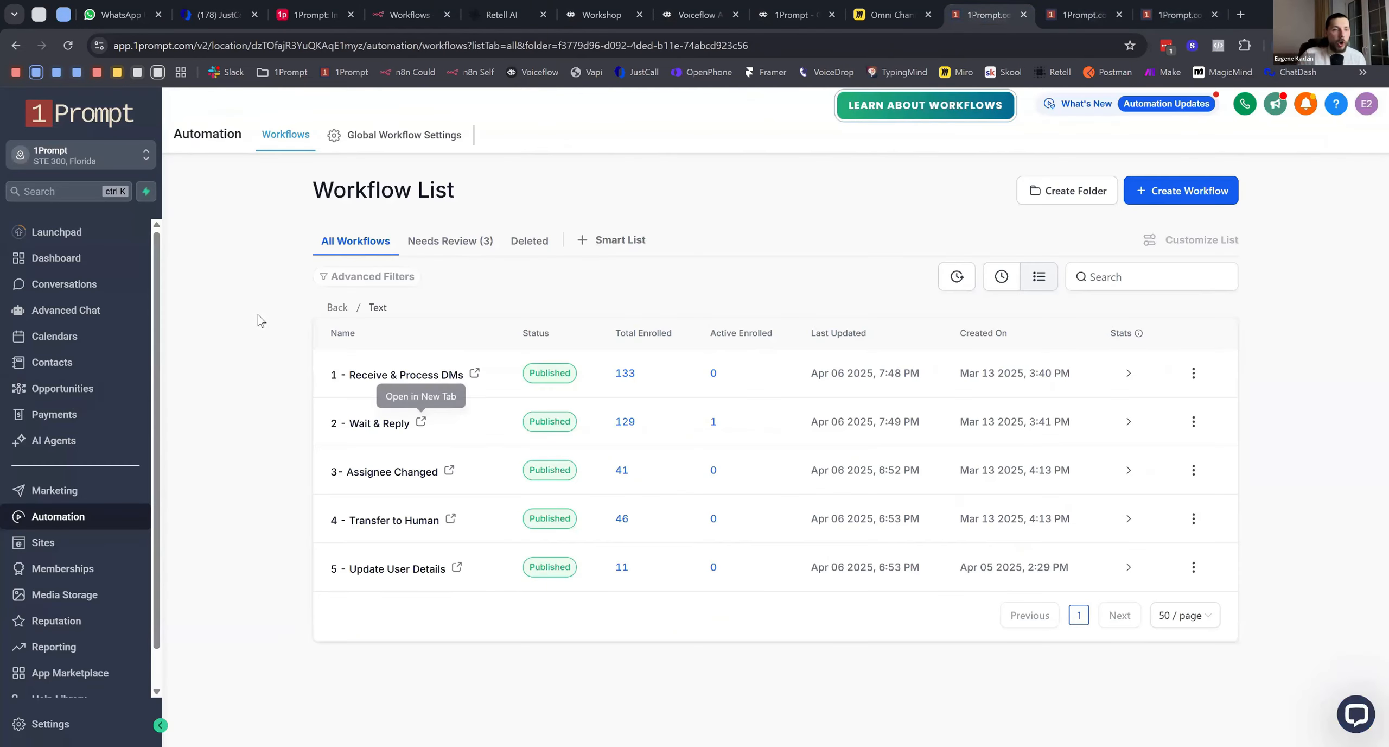
{"action": "left_click", "coordinate": [57, 374]}
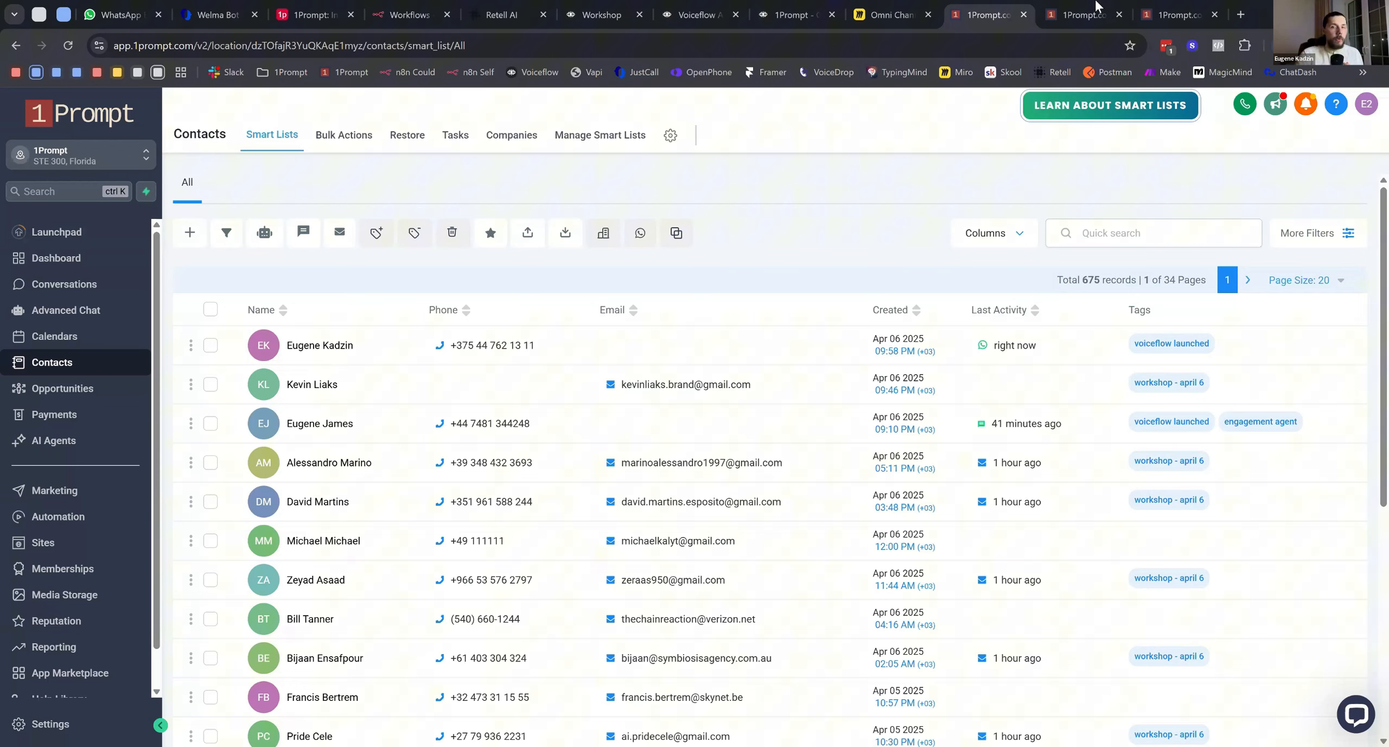
{"action": "mouse_move", "coordinate": [1096, 5]}
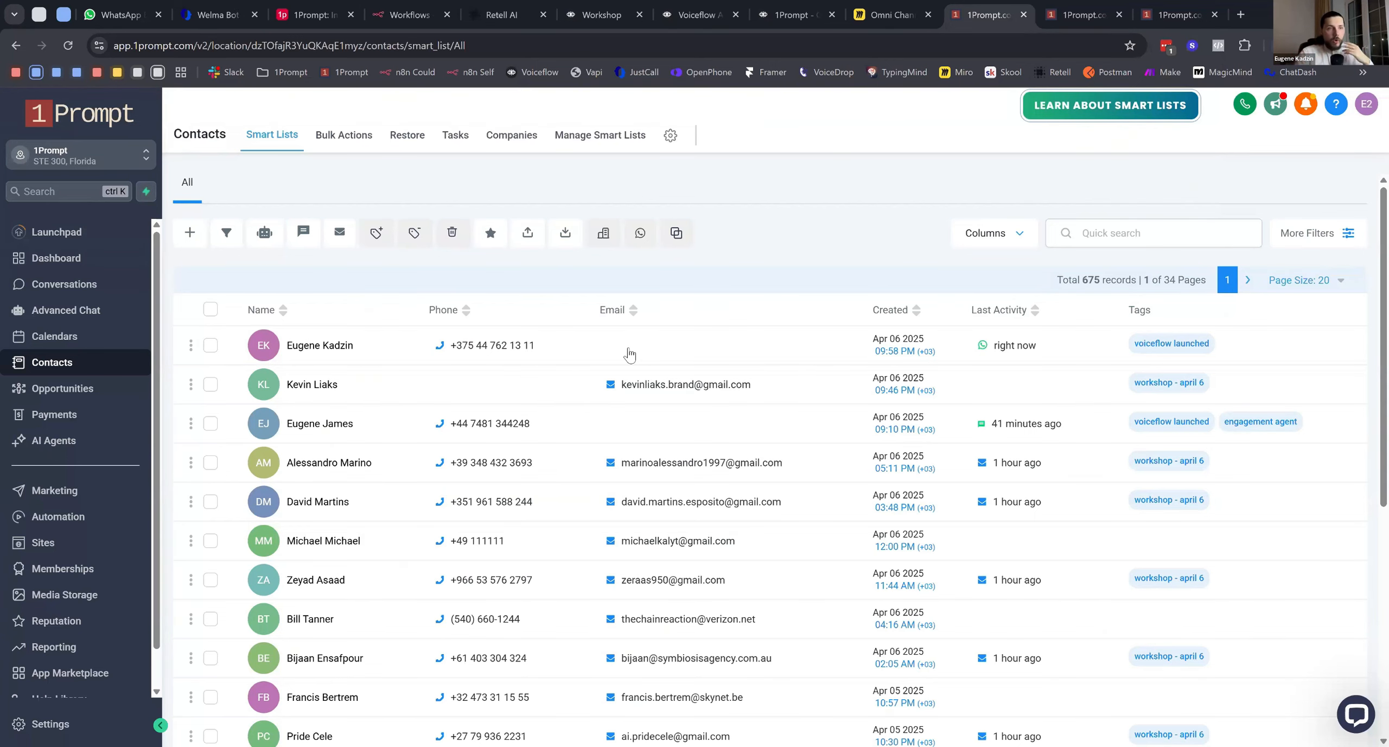
Send the bot the contact's email on WhatsApp, followed by the separate messages "can you please save it somewhere" and "I would appreciate that"
{"action": "key", "text": "ctrl+3"}
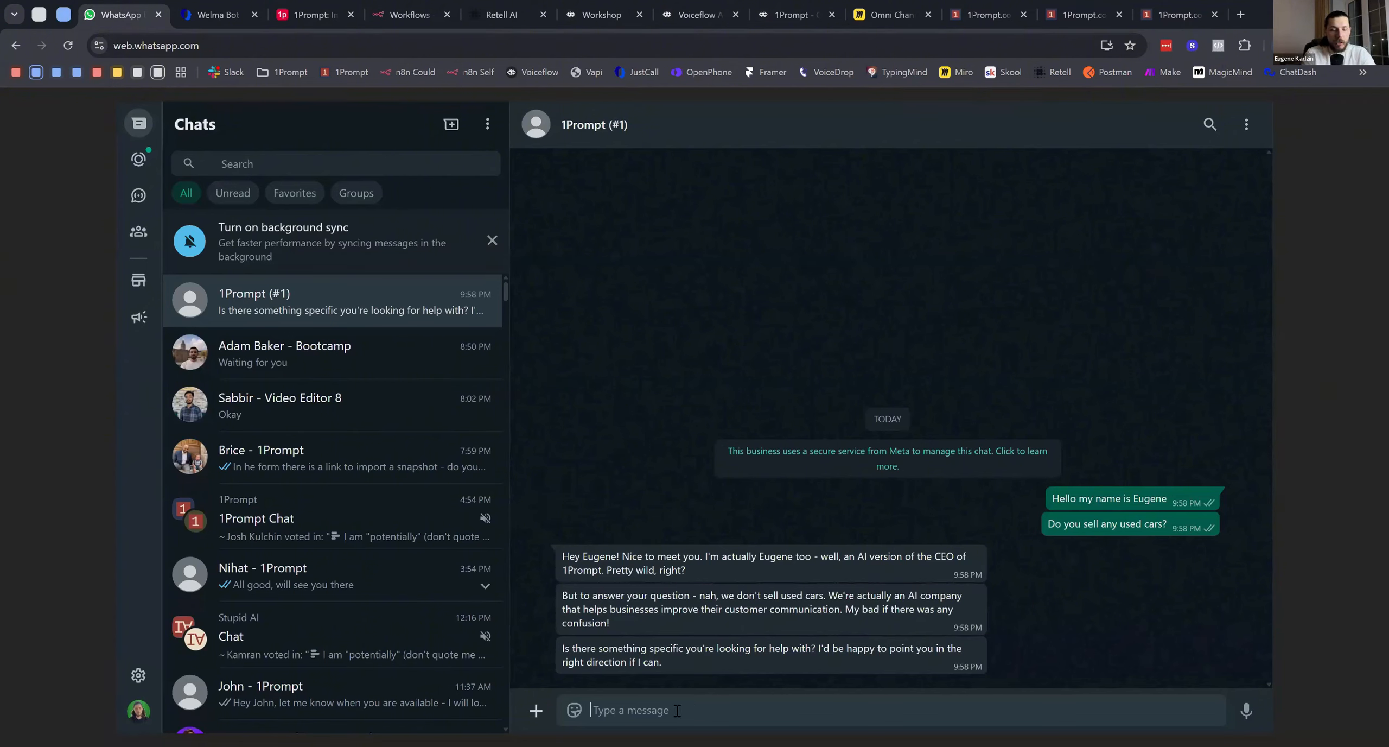
{"action": "type", "text": "o"}
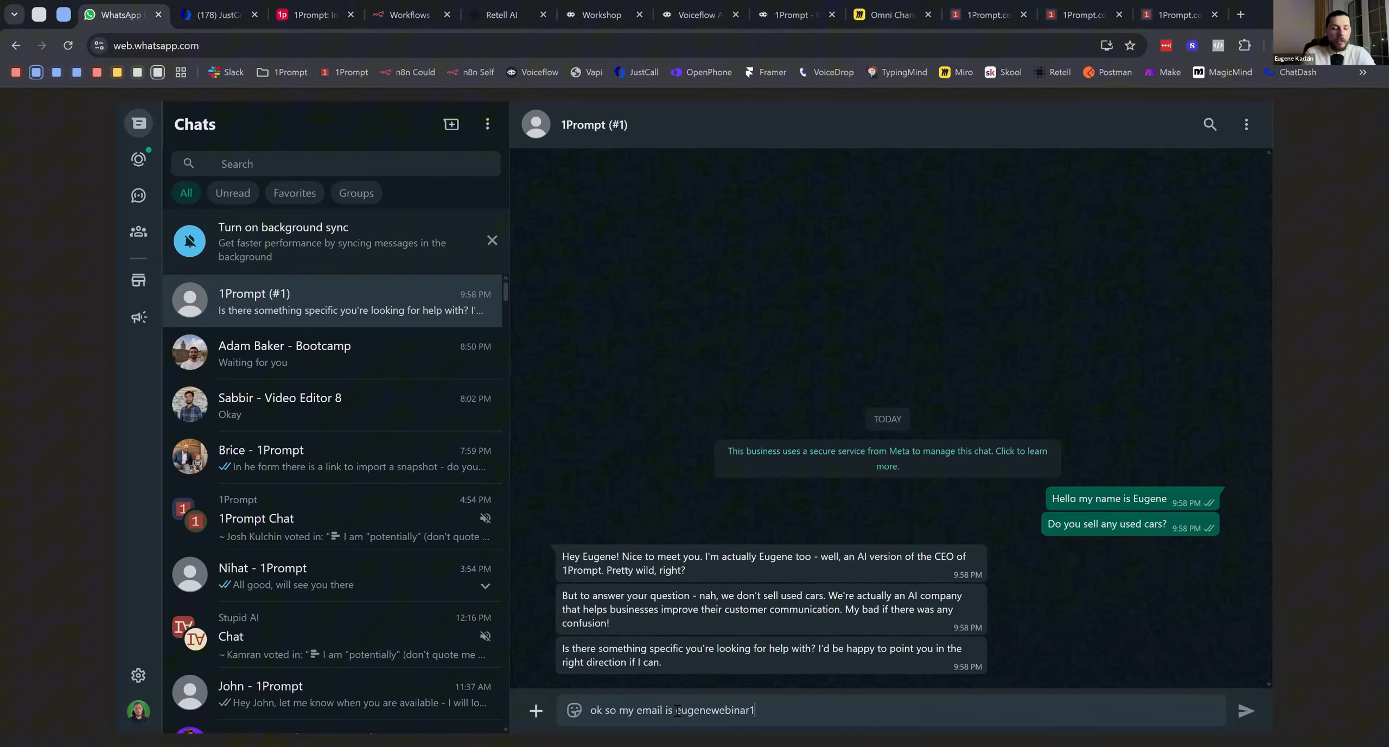
{"action": "type", "text": "l.com"}
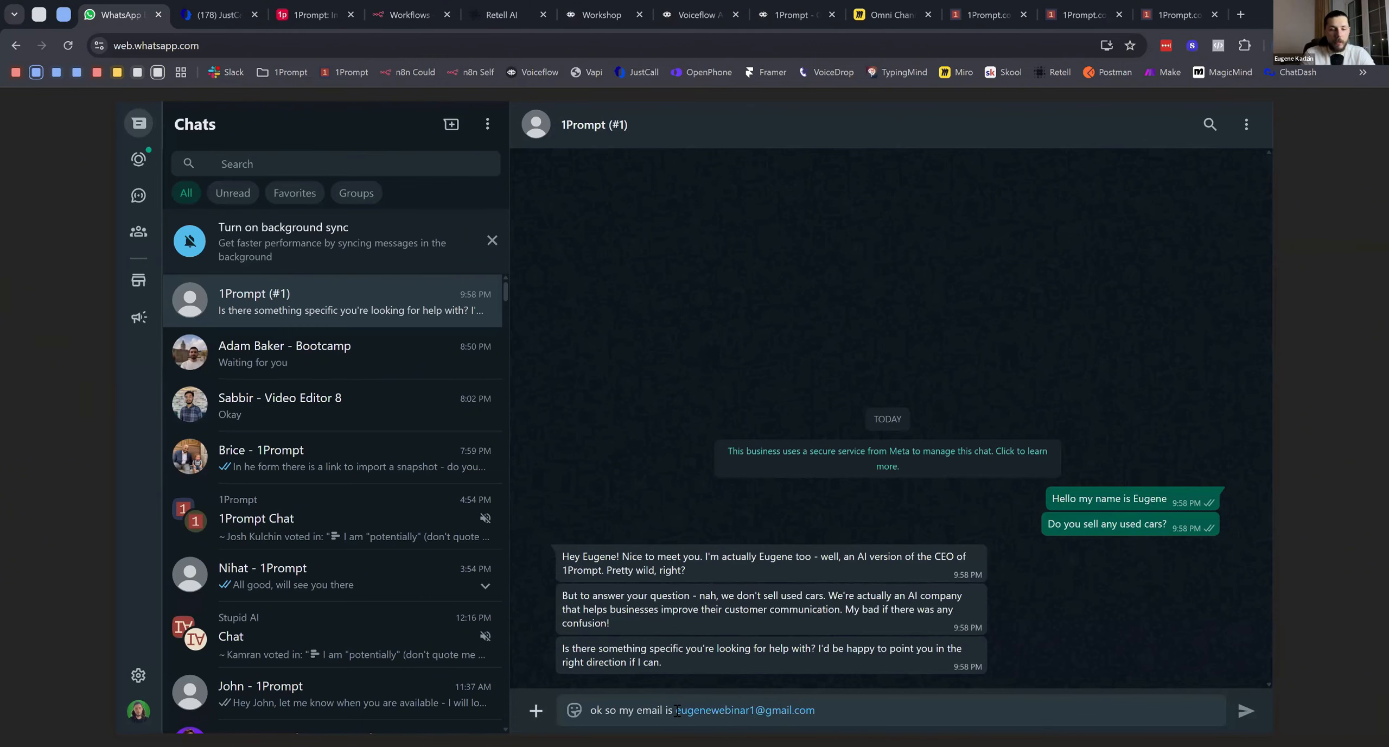
{"action": "key", "text": "Return"}
{"action": "type", "text": "can you please save it somewhere"}
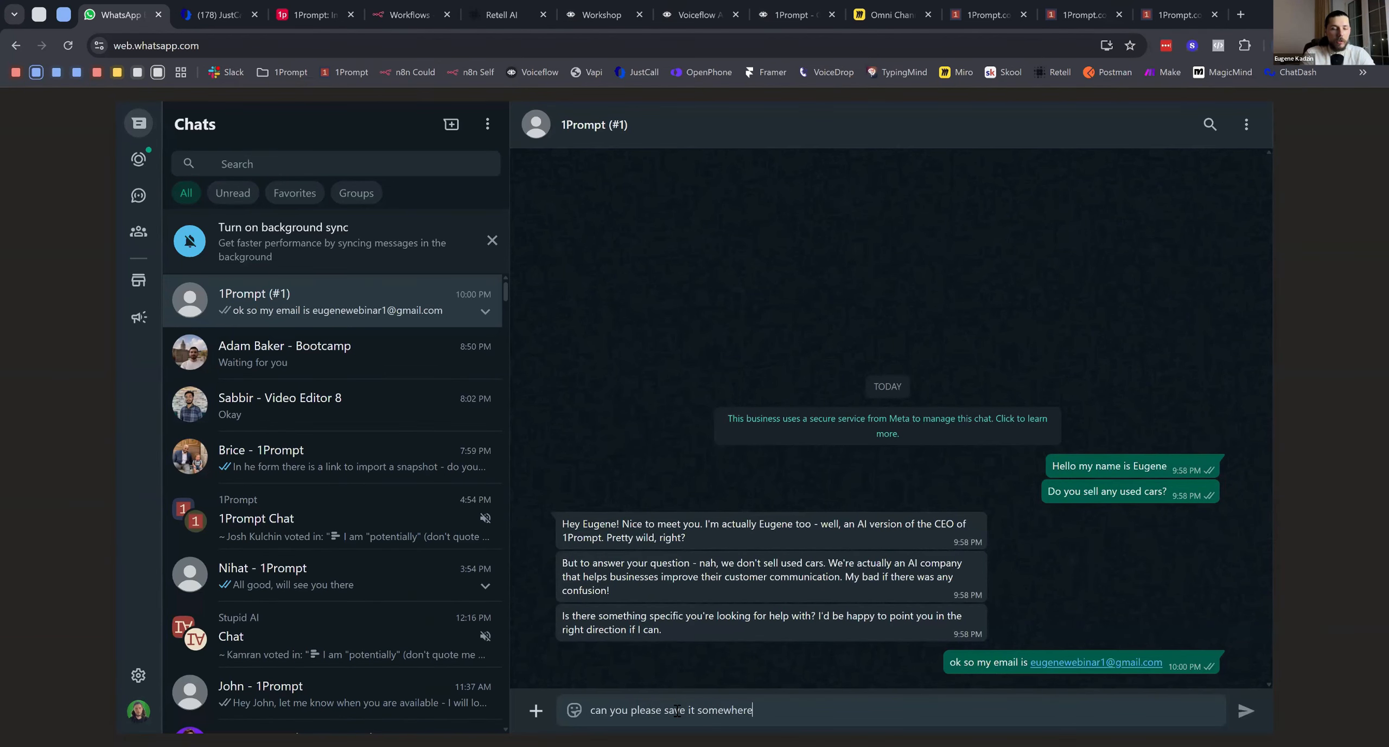
{"action": "key", "text": "Return"}
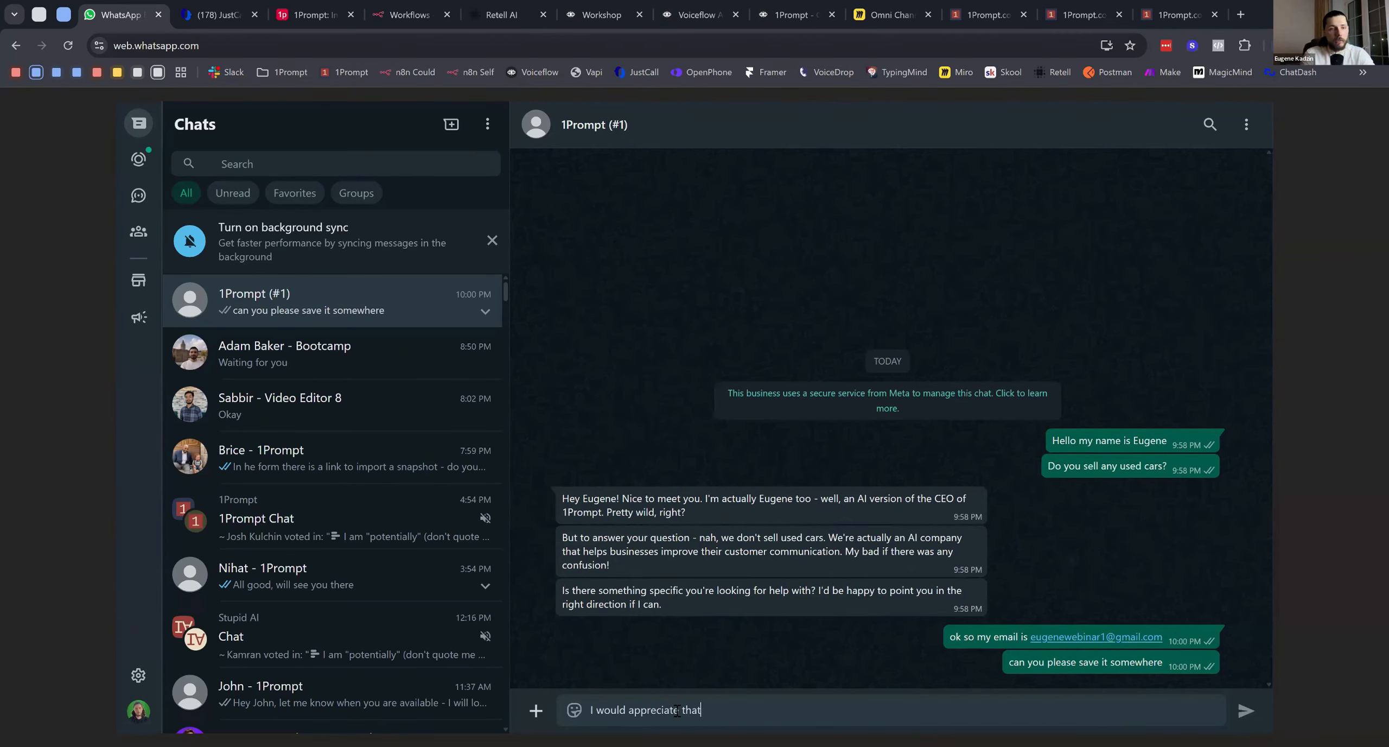
{"action": "key", "text": "Return"}
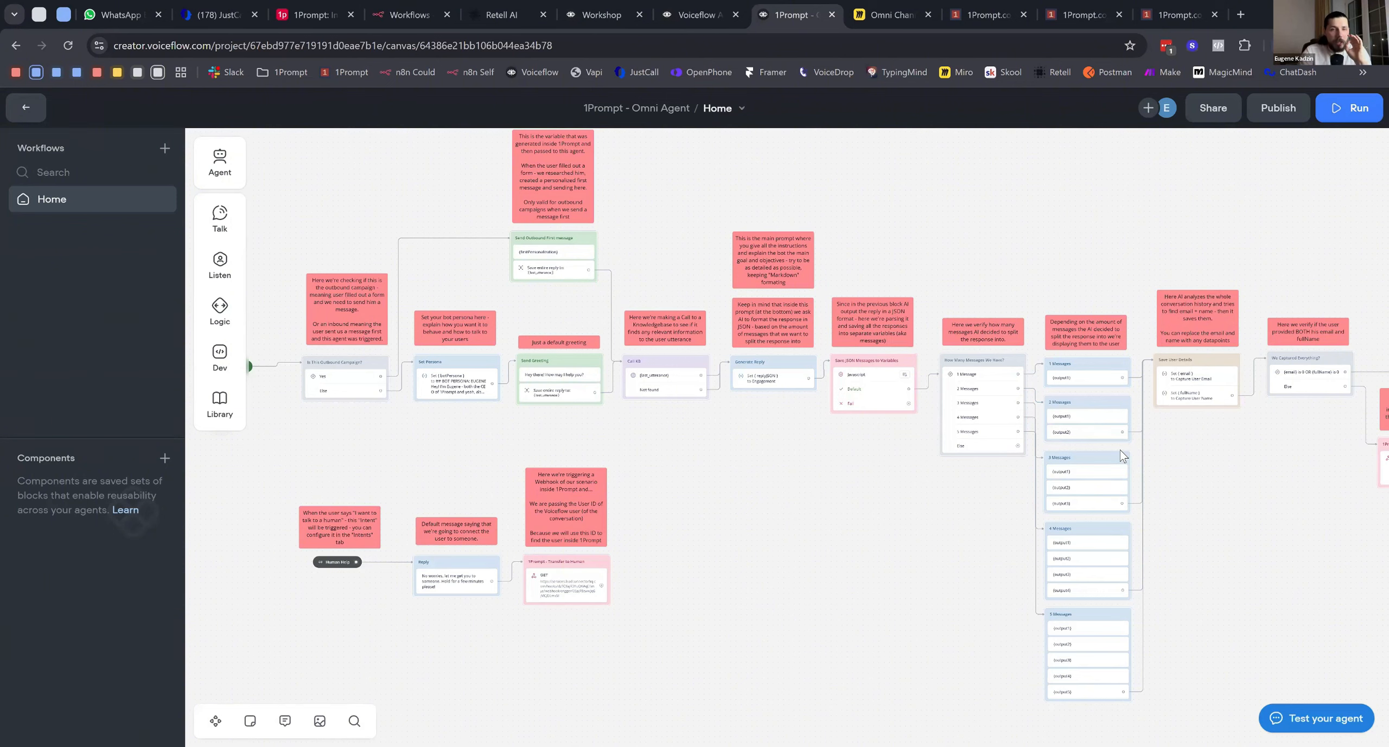
Switch to the Voiceflow canvas and examine the Save User Details block and the 1Prompt - Send User Details webhook
{"action": "left_click_drag", "start_coordinate": [929, 446], "coordinate": [910, 449]}
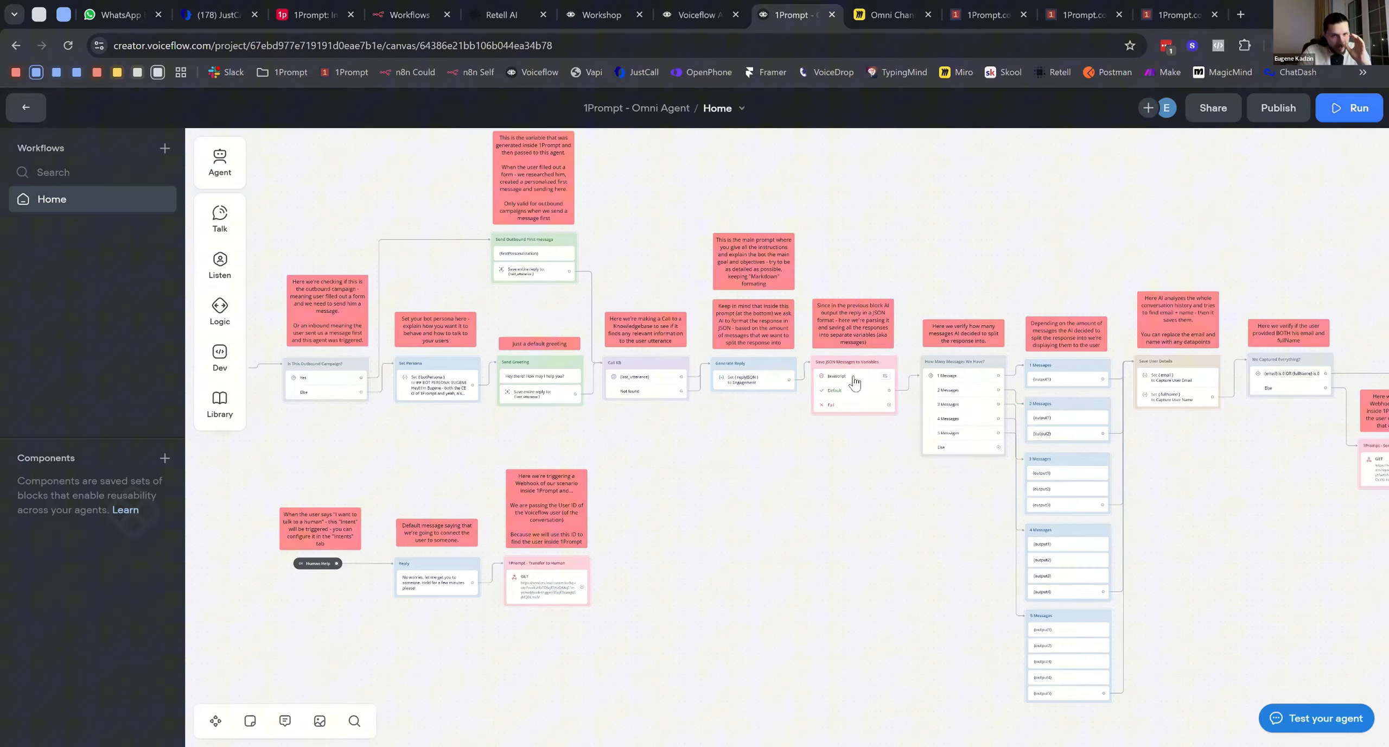
{"action": "scroll", "coordinate": [852, 390], "scroll_direction": "right", "scroll_amount": 3}
{"action": "scroll", "coordinate": [844, 410], "scroll_direction": "up", "scroll_amount": 5}
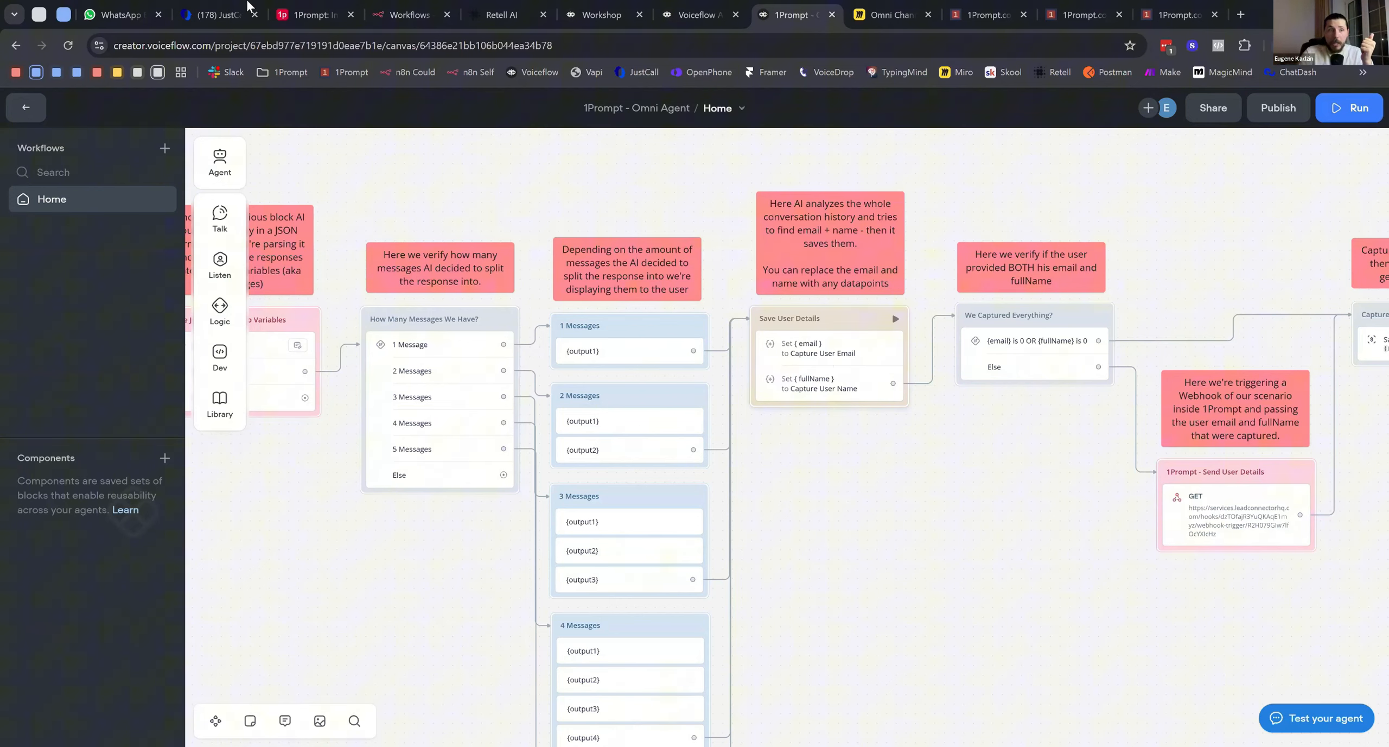
Check the WhatsApp chat for a reply, the Receive & Process DMs enrollment history, and the email in the 1Prompt contact list
{"action": "left_click", "coordinate": [117, 8]}
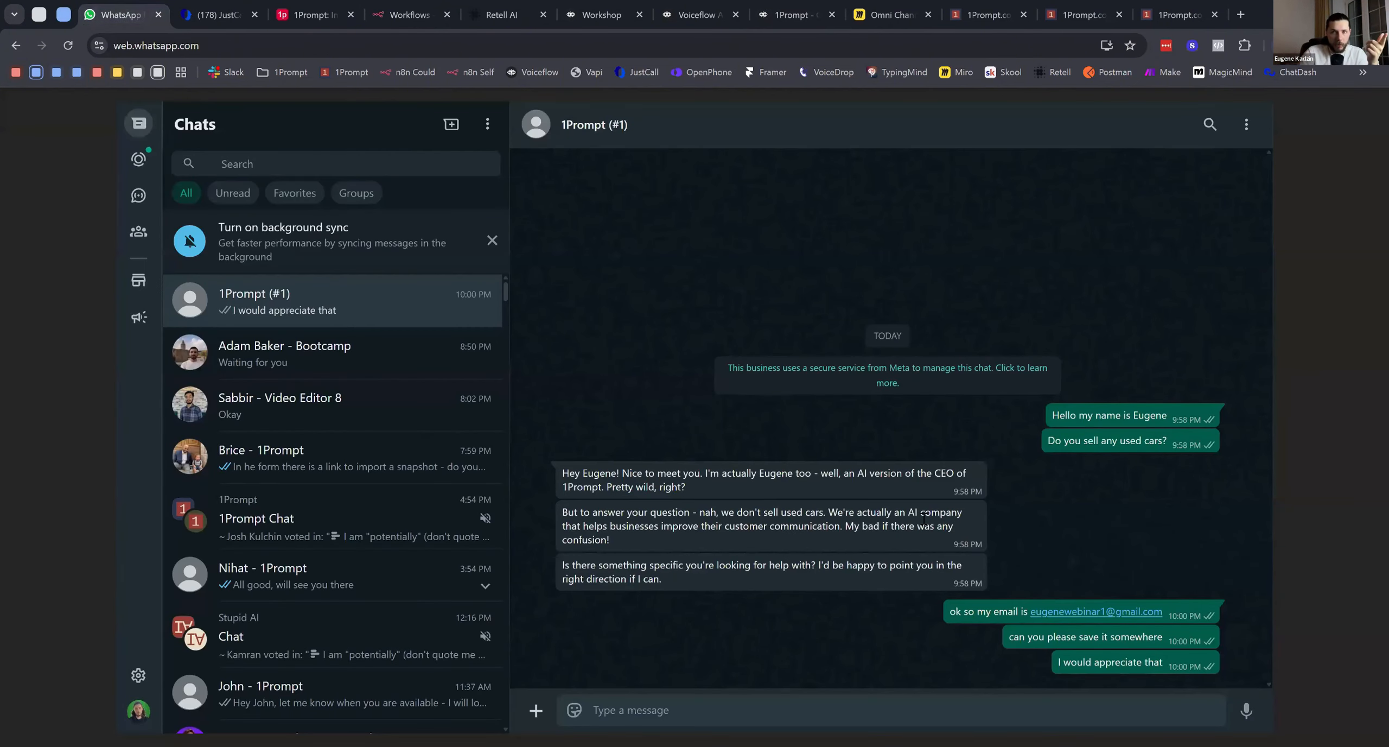
{"action": "left_click", "coordinate": [985, 13]}
{"action": "left_click", "coordinate": [1083, 13]}
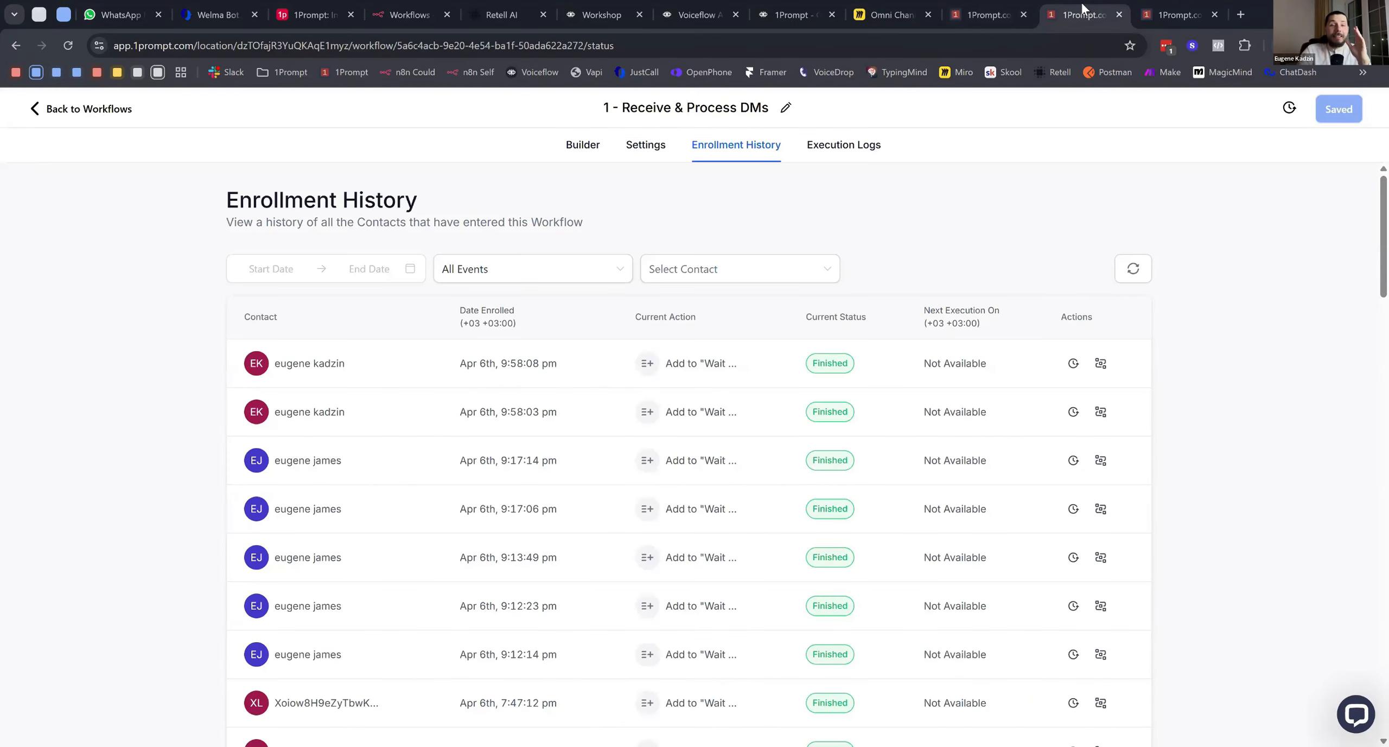
{"action": "key", "text": "ctrl+shift+Tab"}
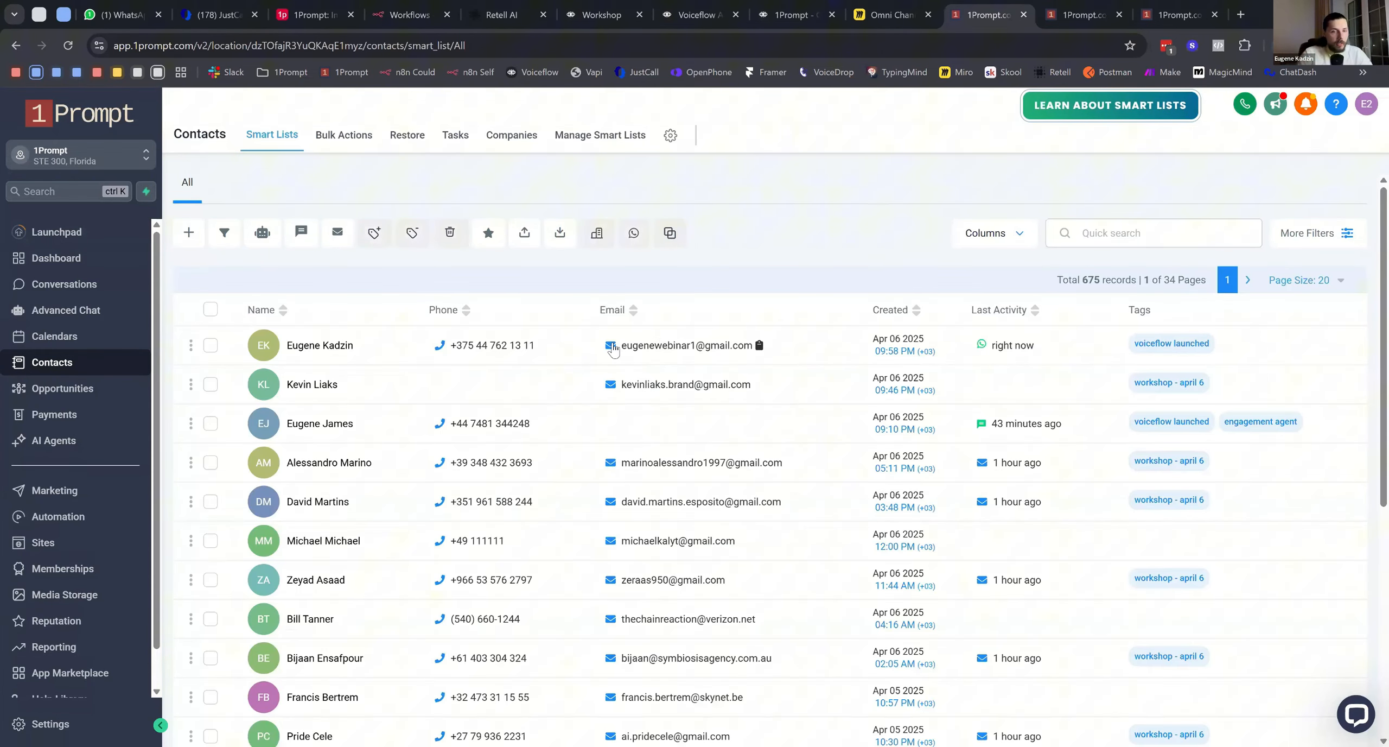
Open the test contact's record and highlight the email address saved in its Email field
{"action": "left_click", "coordinate": [345, 354]}
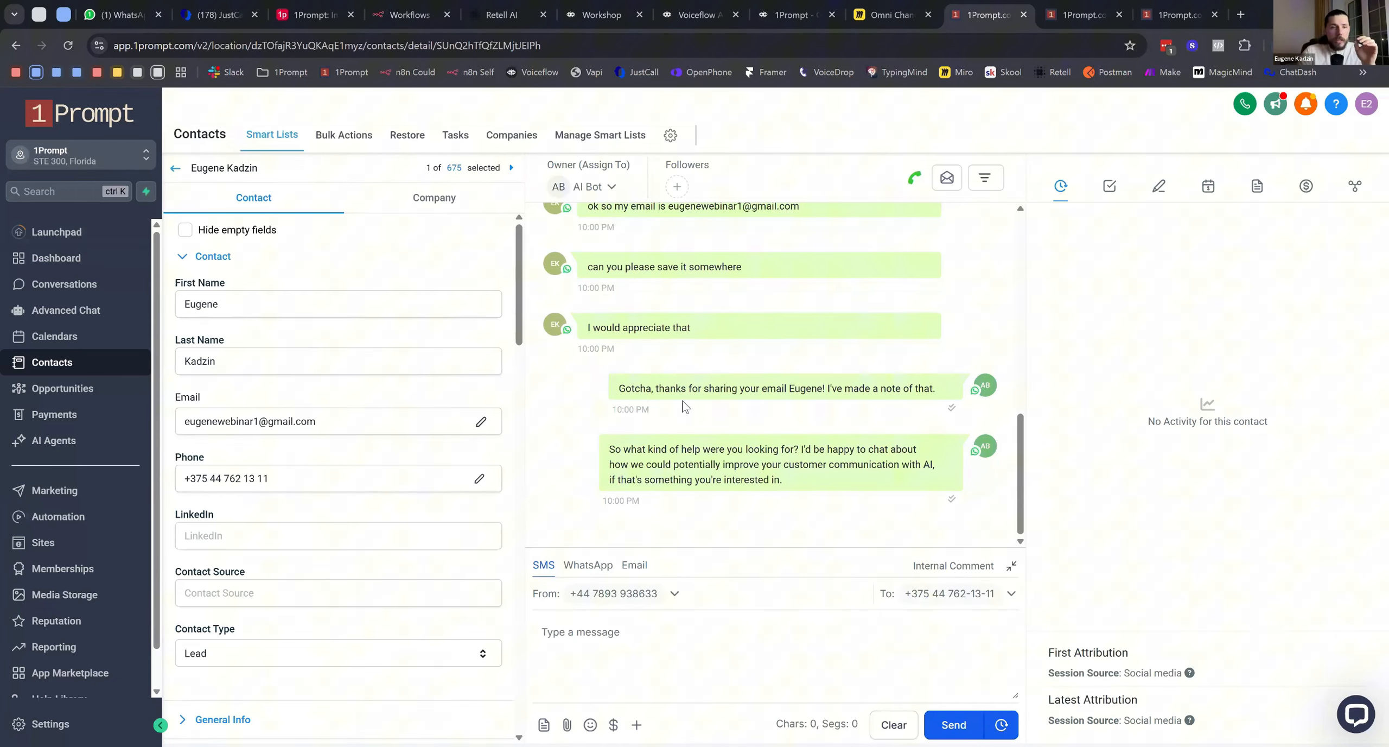
{"action": "left_click_drag", "start_coordinate": [343, 418], "coordinate": [185, 416]}
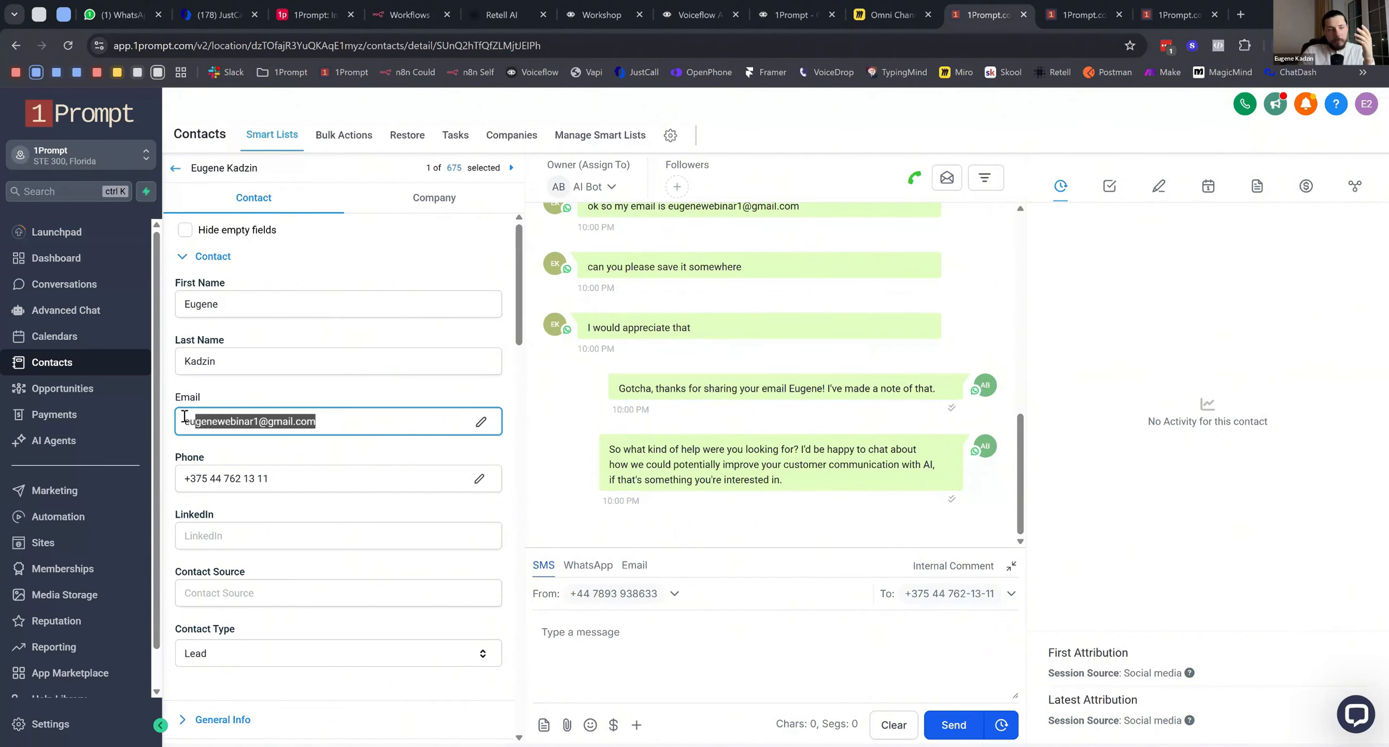
{"action": "left_click", "coordinate": [261, 426]}
{"action": "triple_click", "coordinate": [280, 425]}
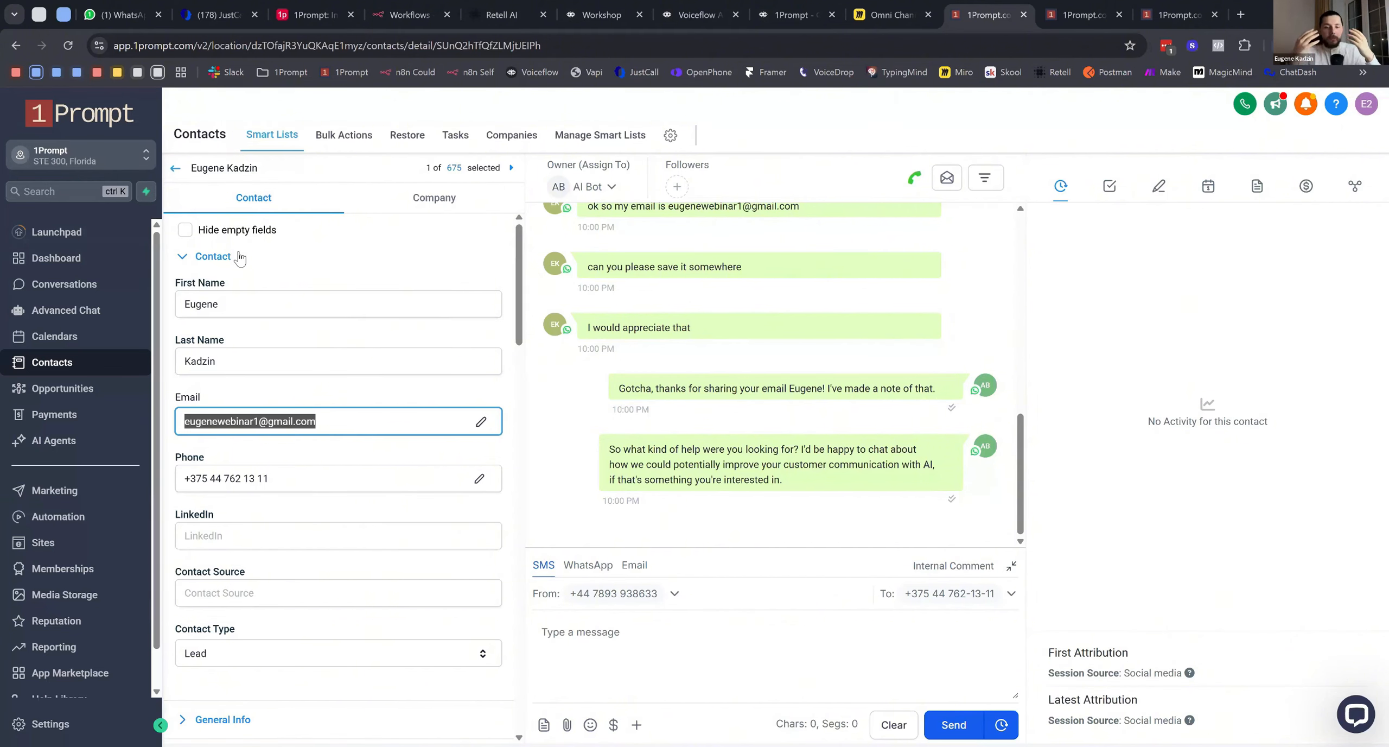
Review the contact's Omni-Channel Agent fields, from the DM, MasterMessage and Response fields down to ChatHistory
{"action": "scroll", "coordinate": [240, 257], "scroll_direction": "down", "scroll_amount": 15}
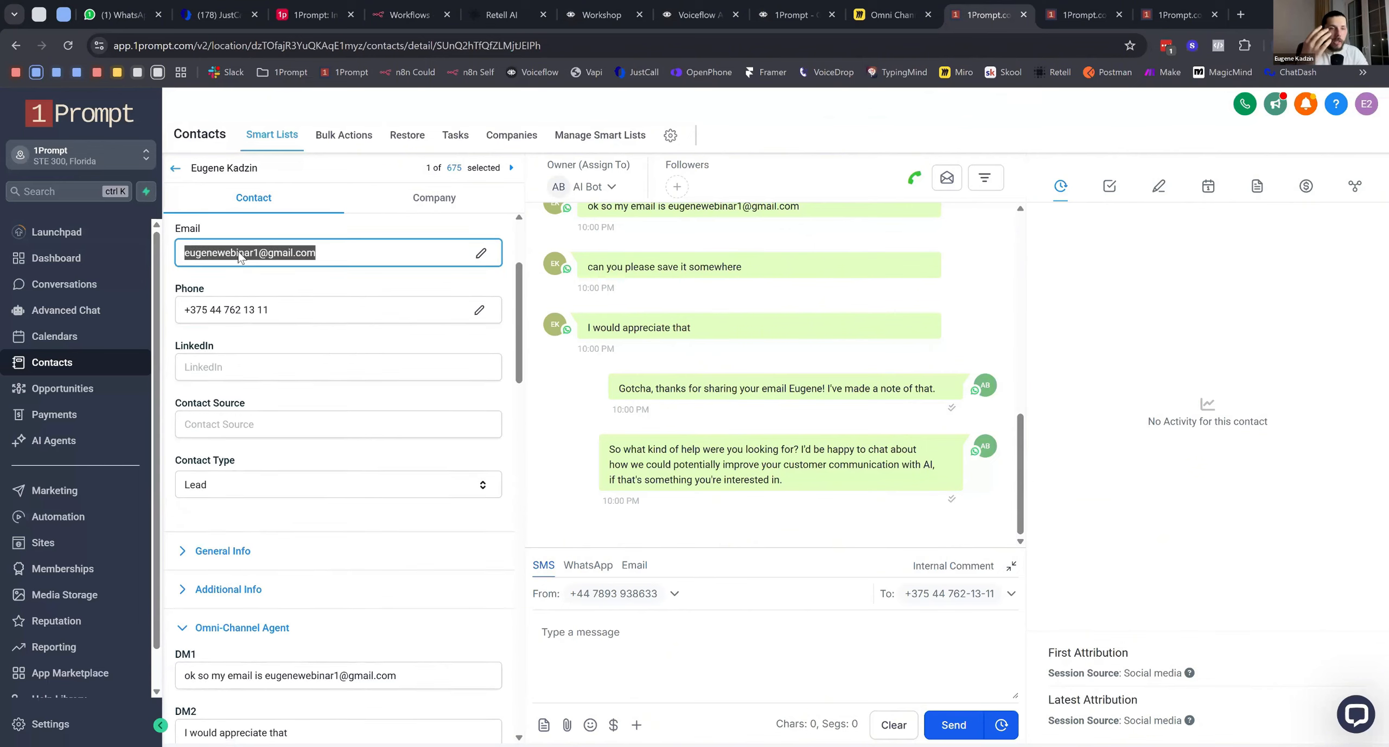
{"action": "scroll", "coordinate": [239, 250], "scroll_direction": "down", "scroll_amount": 6}
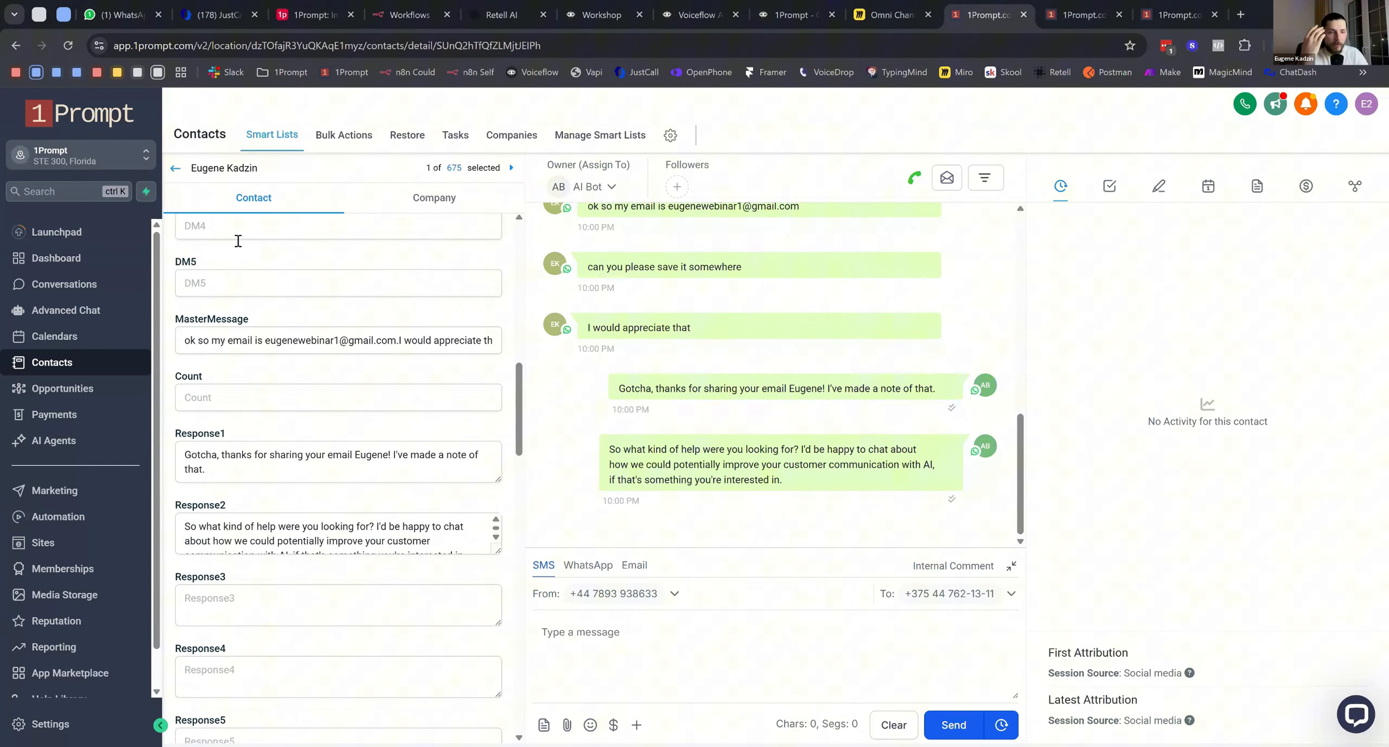
{"action": "scroll", "coordinate": [280, 416], "scroll_direction": "down", "scroll_amount": 10}
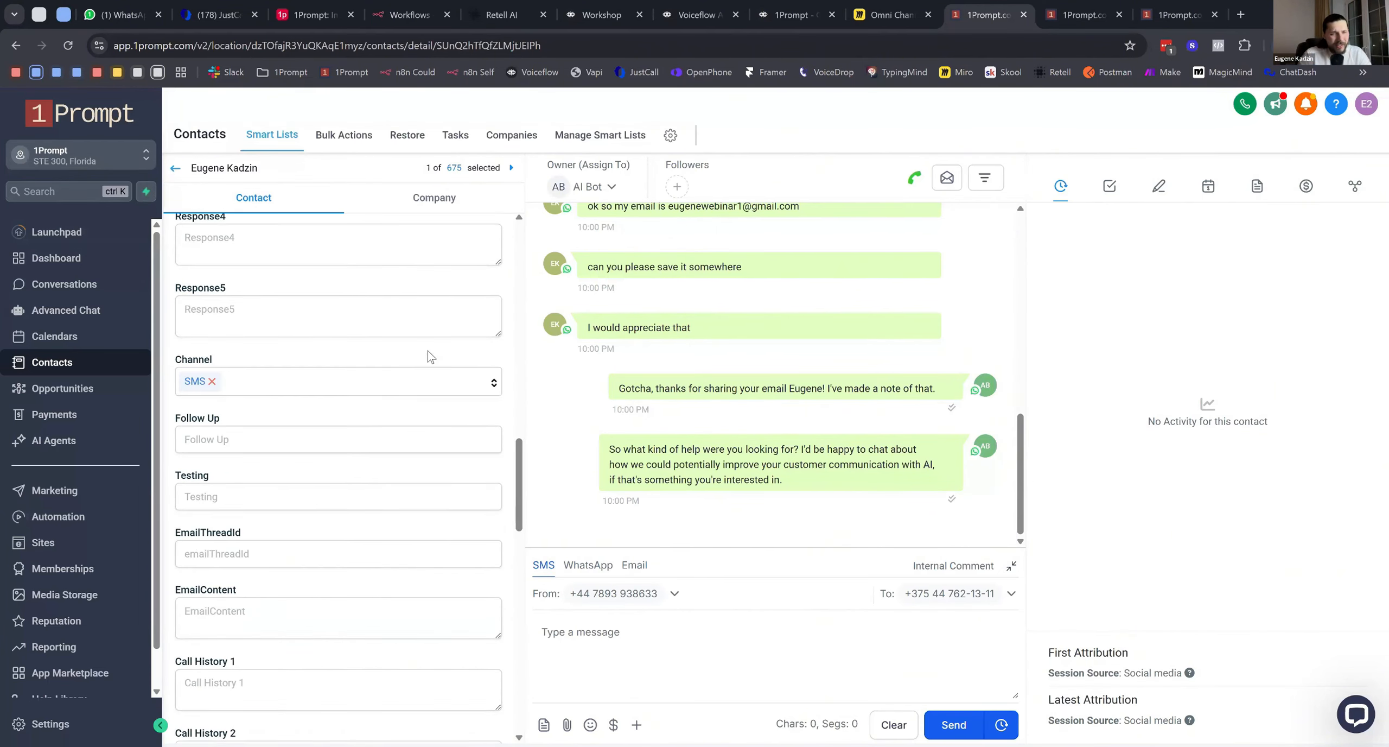
{"action": "scroll", "coordinate": [249, 423], "scroll_direction": "down", "scroll_amount": 4}
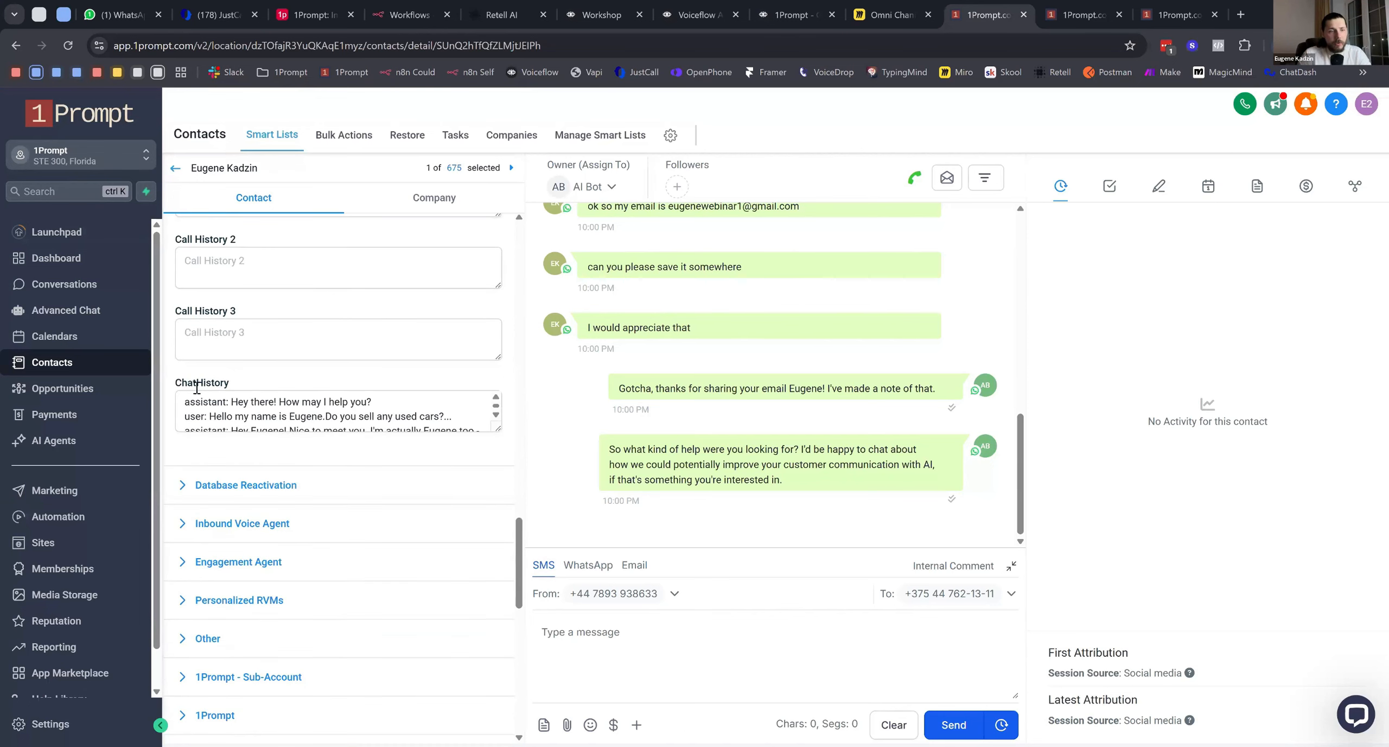
Read through the conversation stored in the ChatHistory field and point out the Call History 1 field
{"action": "double_click", "coordinate": [225, 383]}
{"action": "left_click_drag", "start_coordinate": [242, 416], "coordinate": [277, 468]}
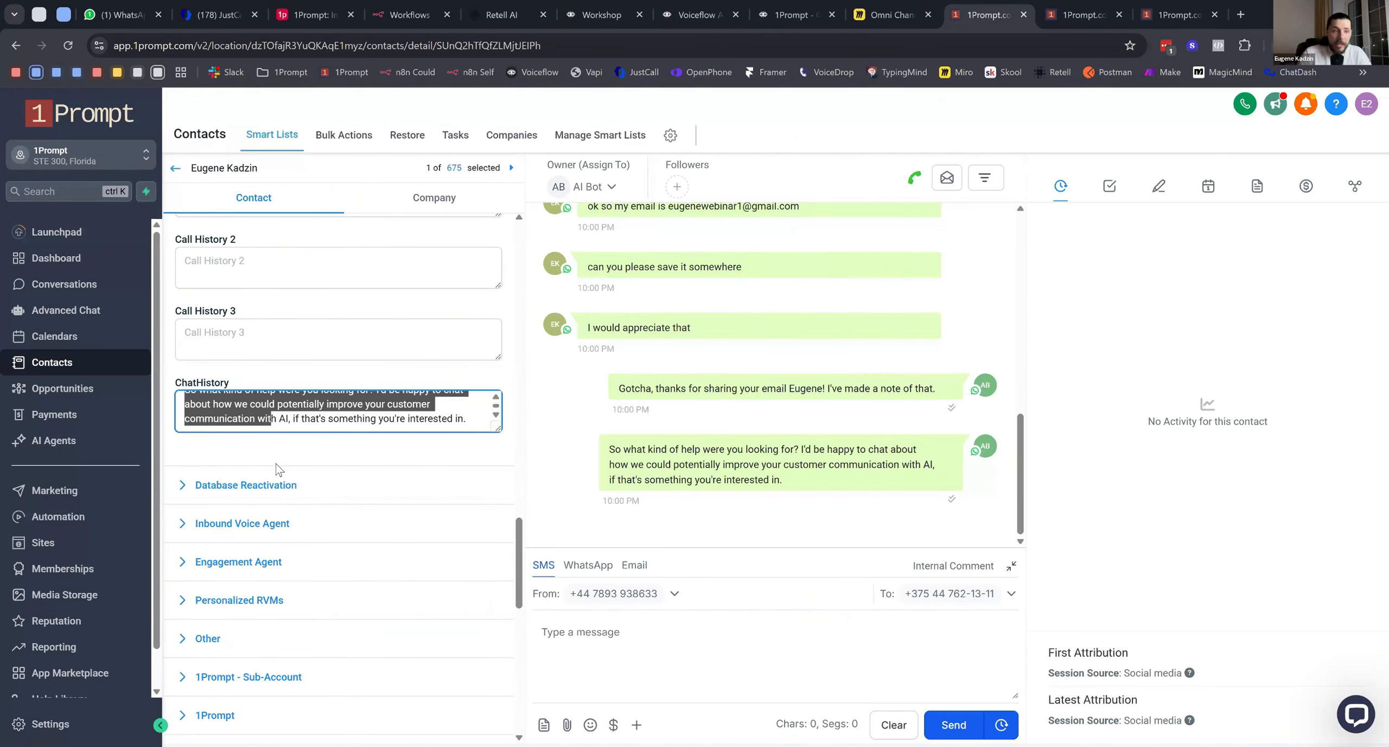
{"action": "left_click", "coordinate": [312, 417]}
{"action": "scroll", "coordinate": [312, 416], "scroll_direction": "up", "scroll_amount": 3}
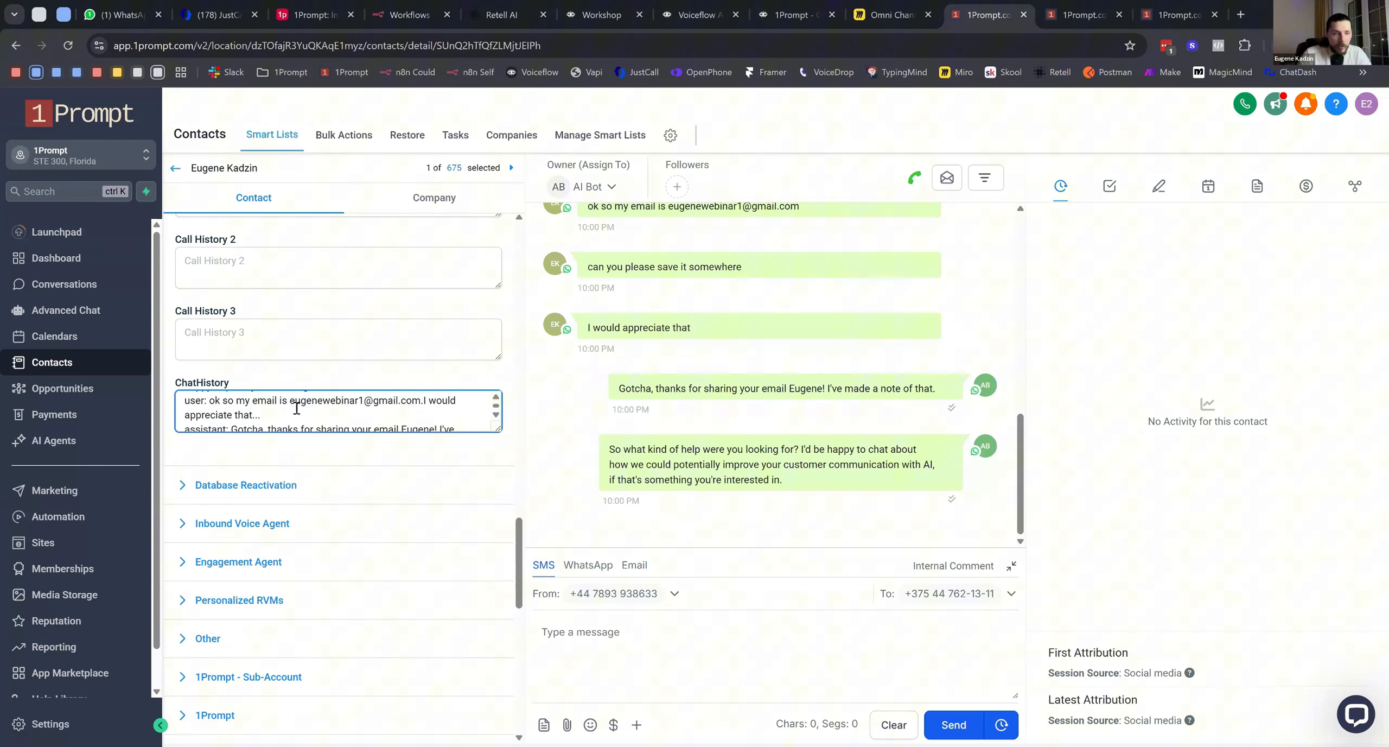
{"action": "left_click_drag", "start_coordinate": [297, 409], "coordinate": [389, 409]}
{"action": "scroll", "coordinate": [258, 409], "scroll_direction": "up", "scroll_amount": 1}
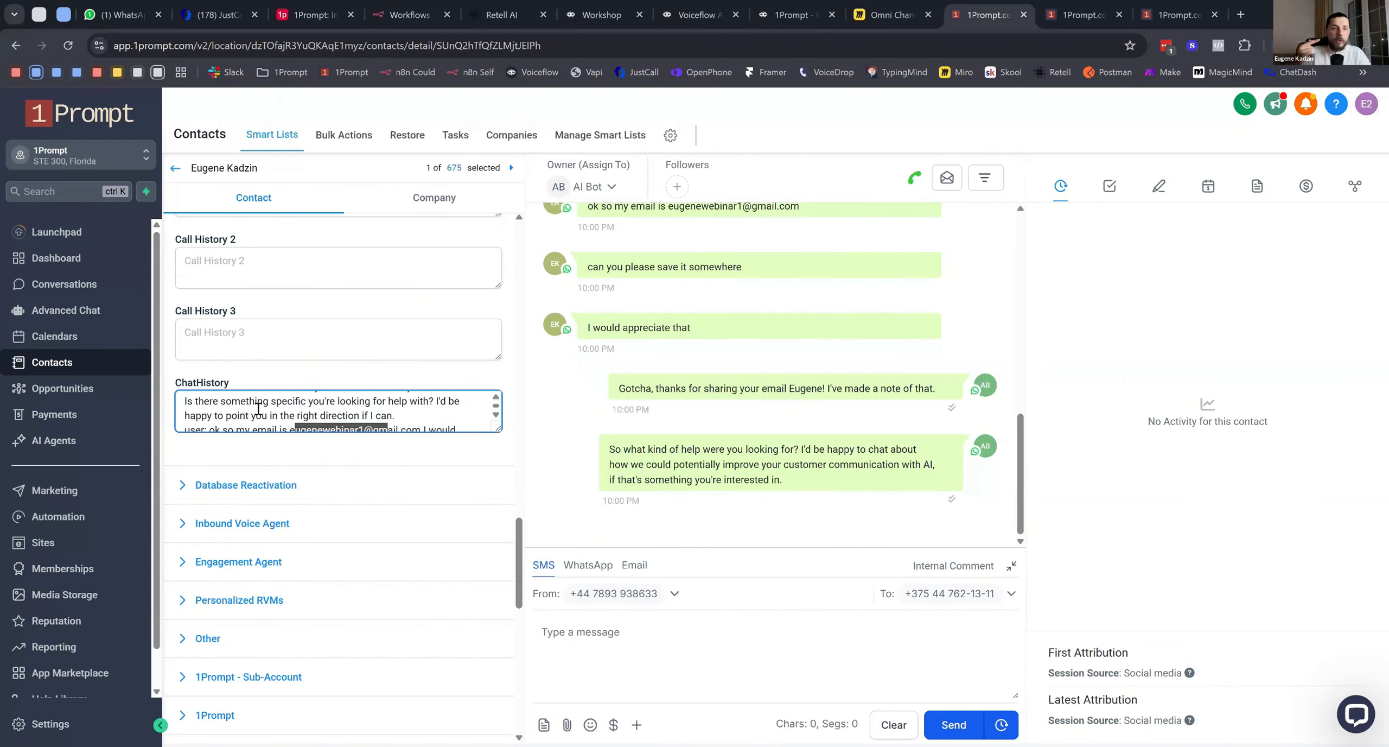
{"action": "scroll", "coordinate": [319, 255], "scroll_direction": "up", "scroll_amount": 2}
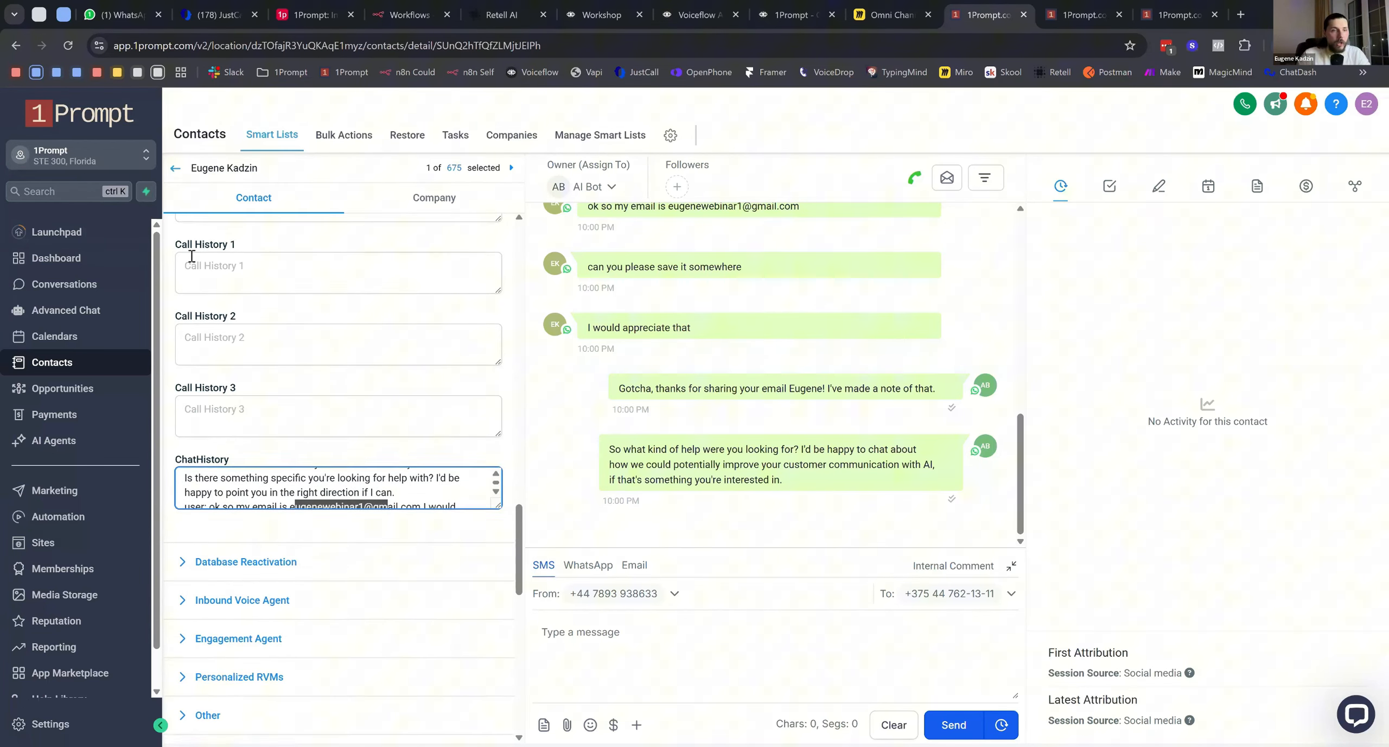
{"action": "left_click_drag", "start_coordinate": [177, 249], "coordinate": [248, 257]}
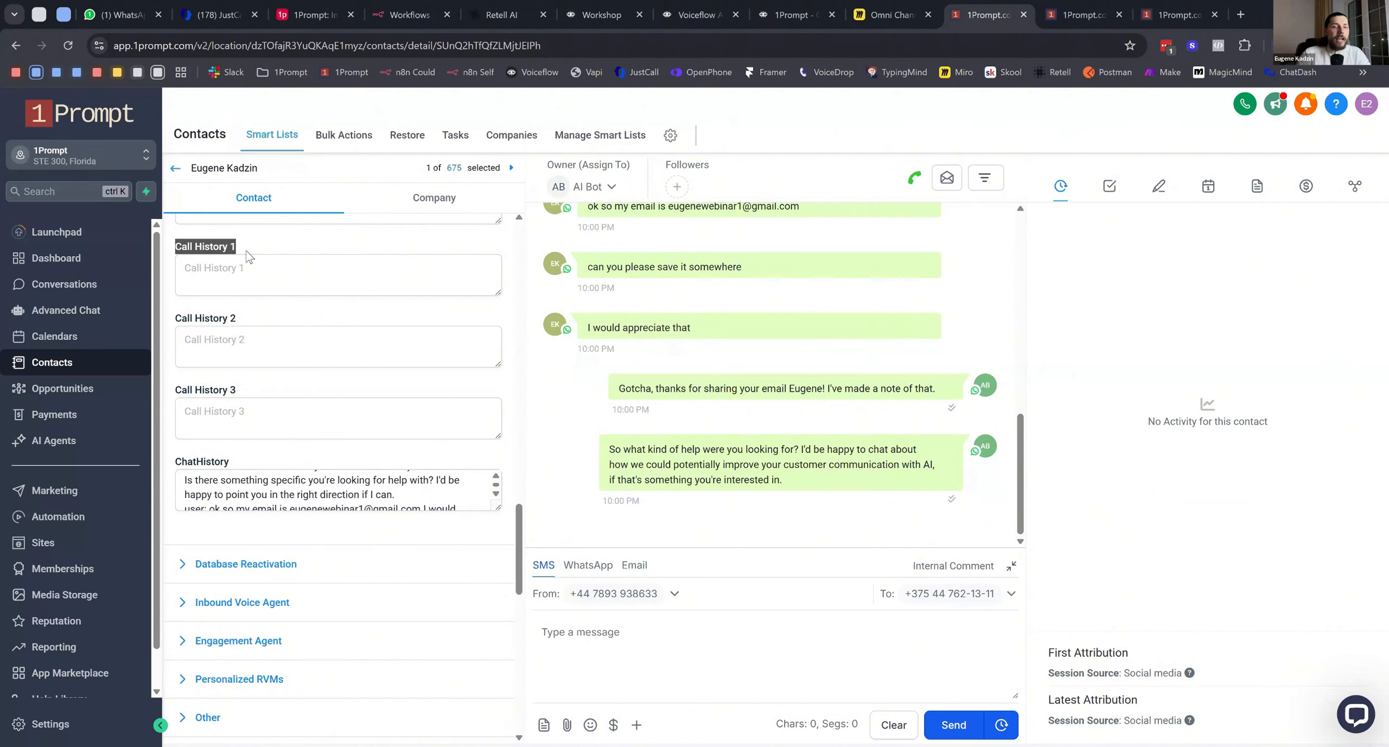
Revisit the bot's WhatsApp replies, the Voiceflow canvas and the contact's Call History 1 field, and open the 1Prompt workflow list
{"action": "key", "text": "ctrl+1"}
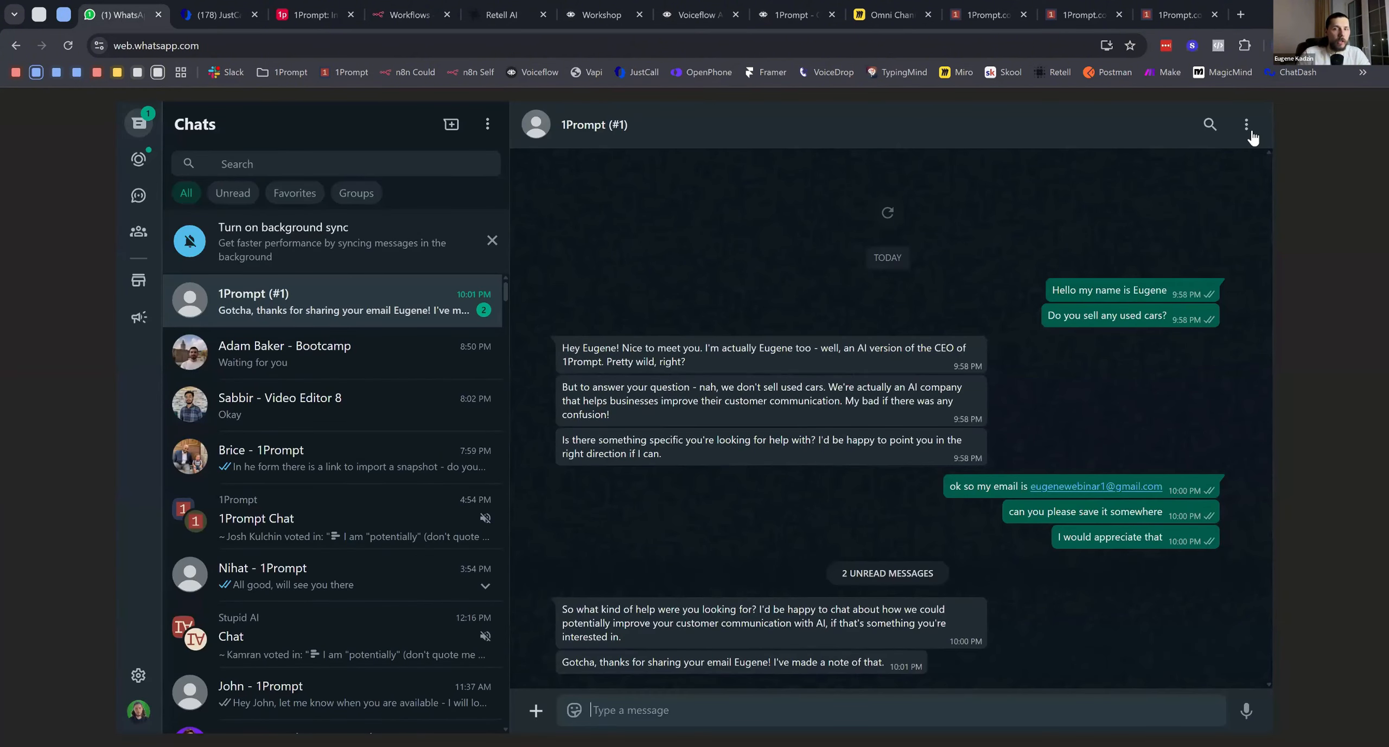
{"action": "left_click", "coordinate": [793, 15]}
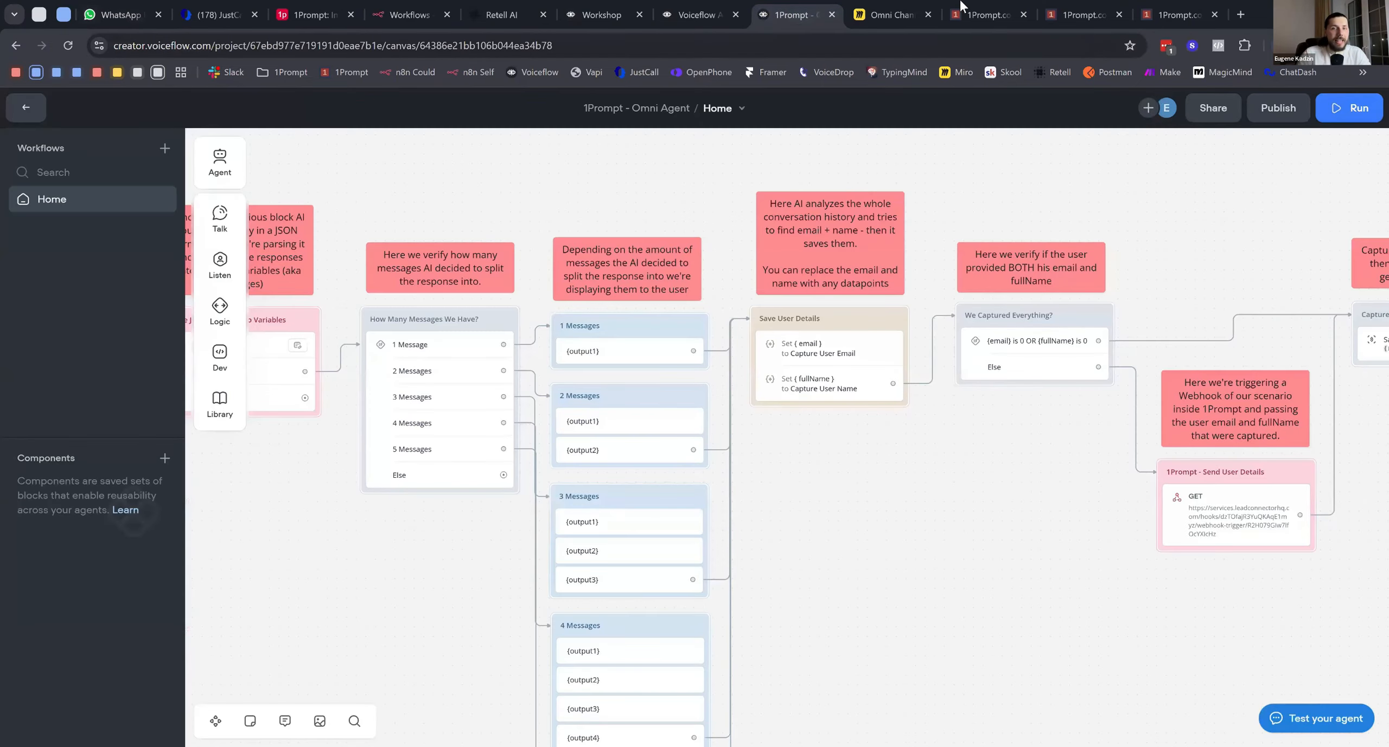
{"action": "left_click", "coordinate": [976, 14]}
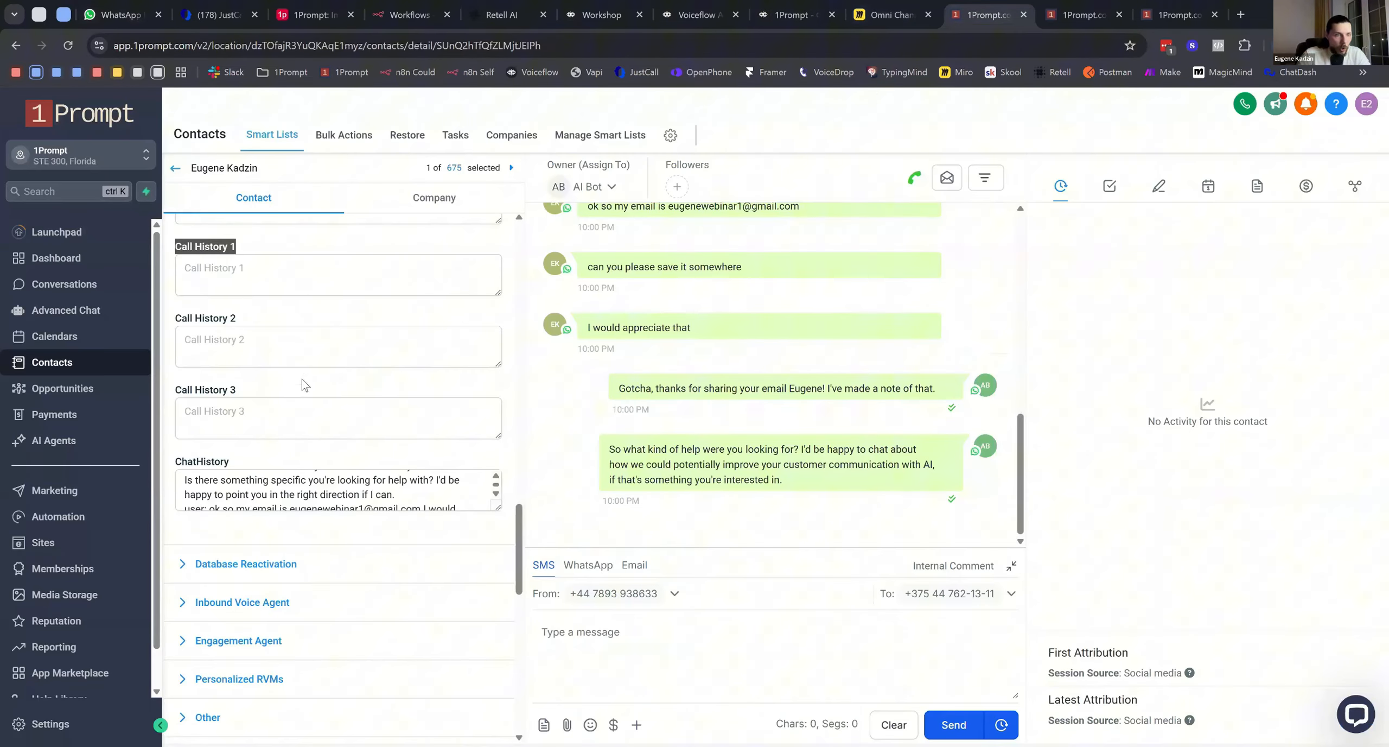
{"action": "left_click", "coordinate": [222, 265]}
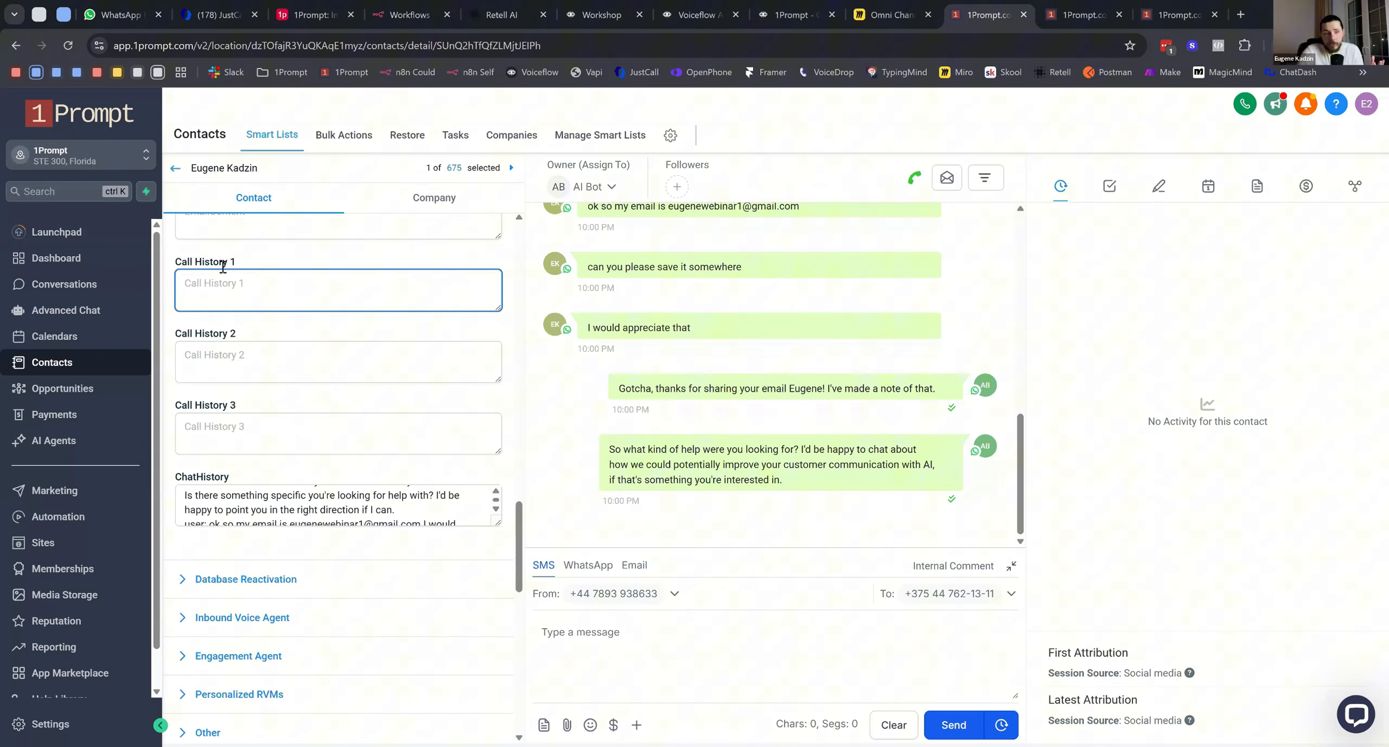
{"action": "left_click", "coordinate": [84, 526]}
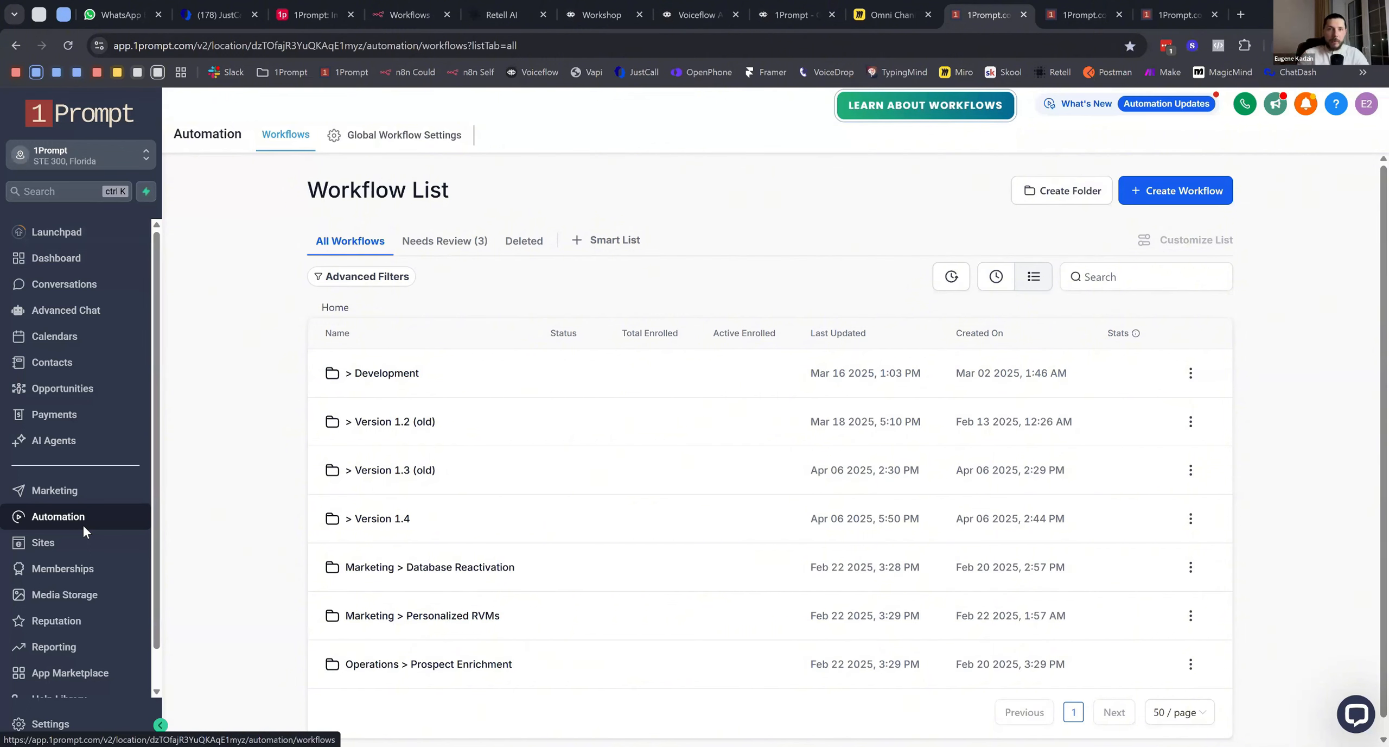
Switch to the Miro board and delete the freehand loop drawn around section 7, Connections
{"action": "key", "text": "ctrl+shift+Tab"}
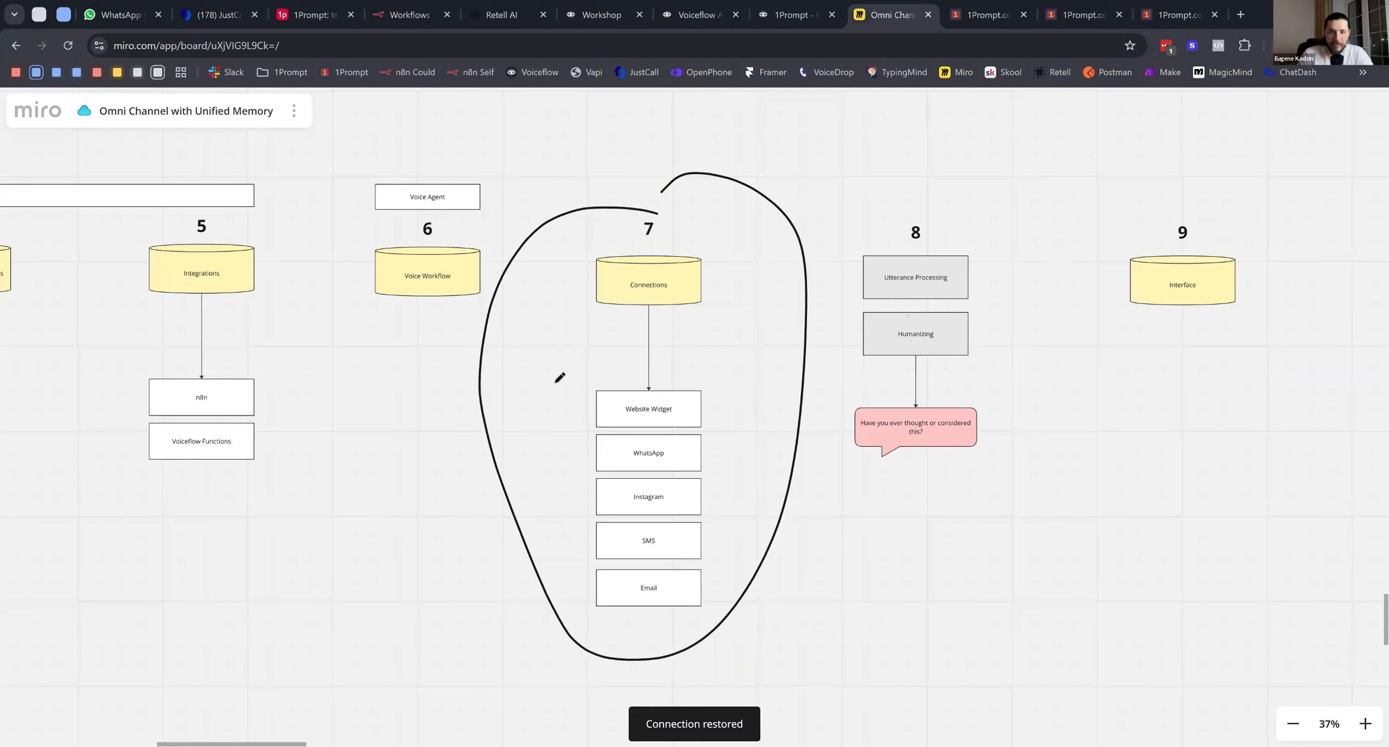
{"action": "left_click", "coordinate": [46, 267]}
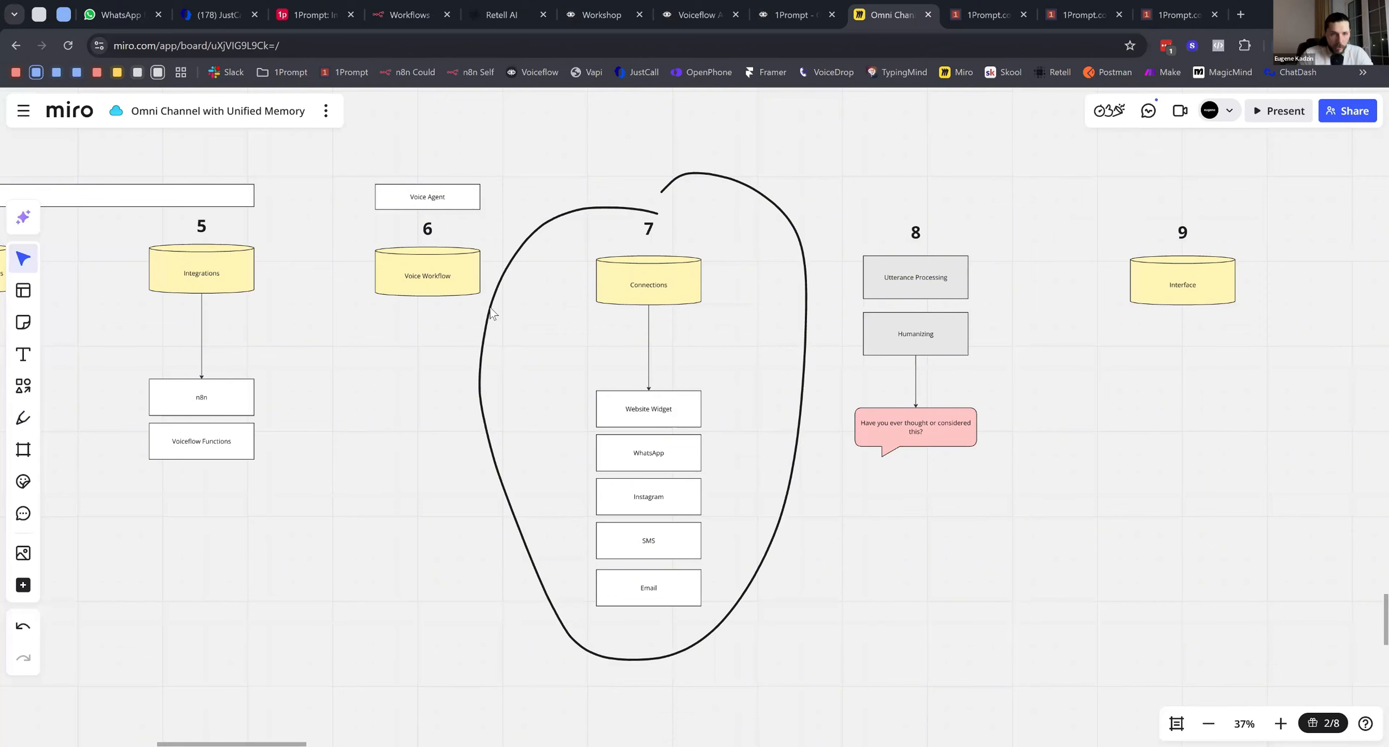
{"action": "left_click", "coordinate": [491, 313]}
{"action": "key", "text": "Delete"}
{"action": "scroll", "coordinate": [534, 320], "scroll_direction": "down", "scroll_amount": 3}
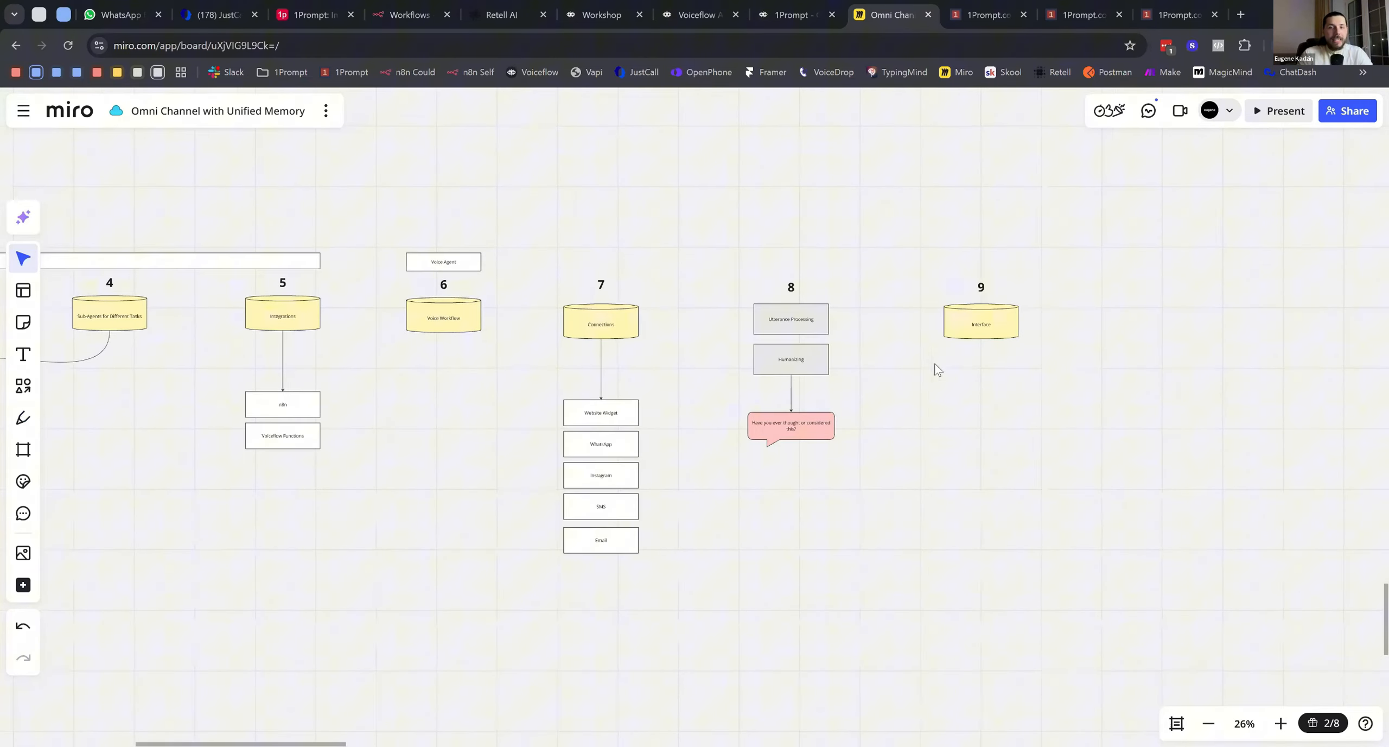